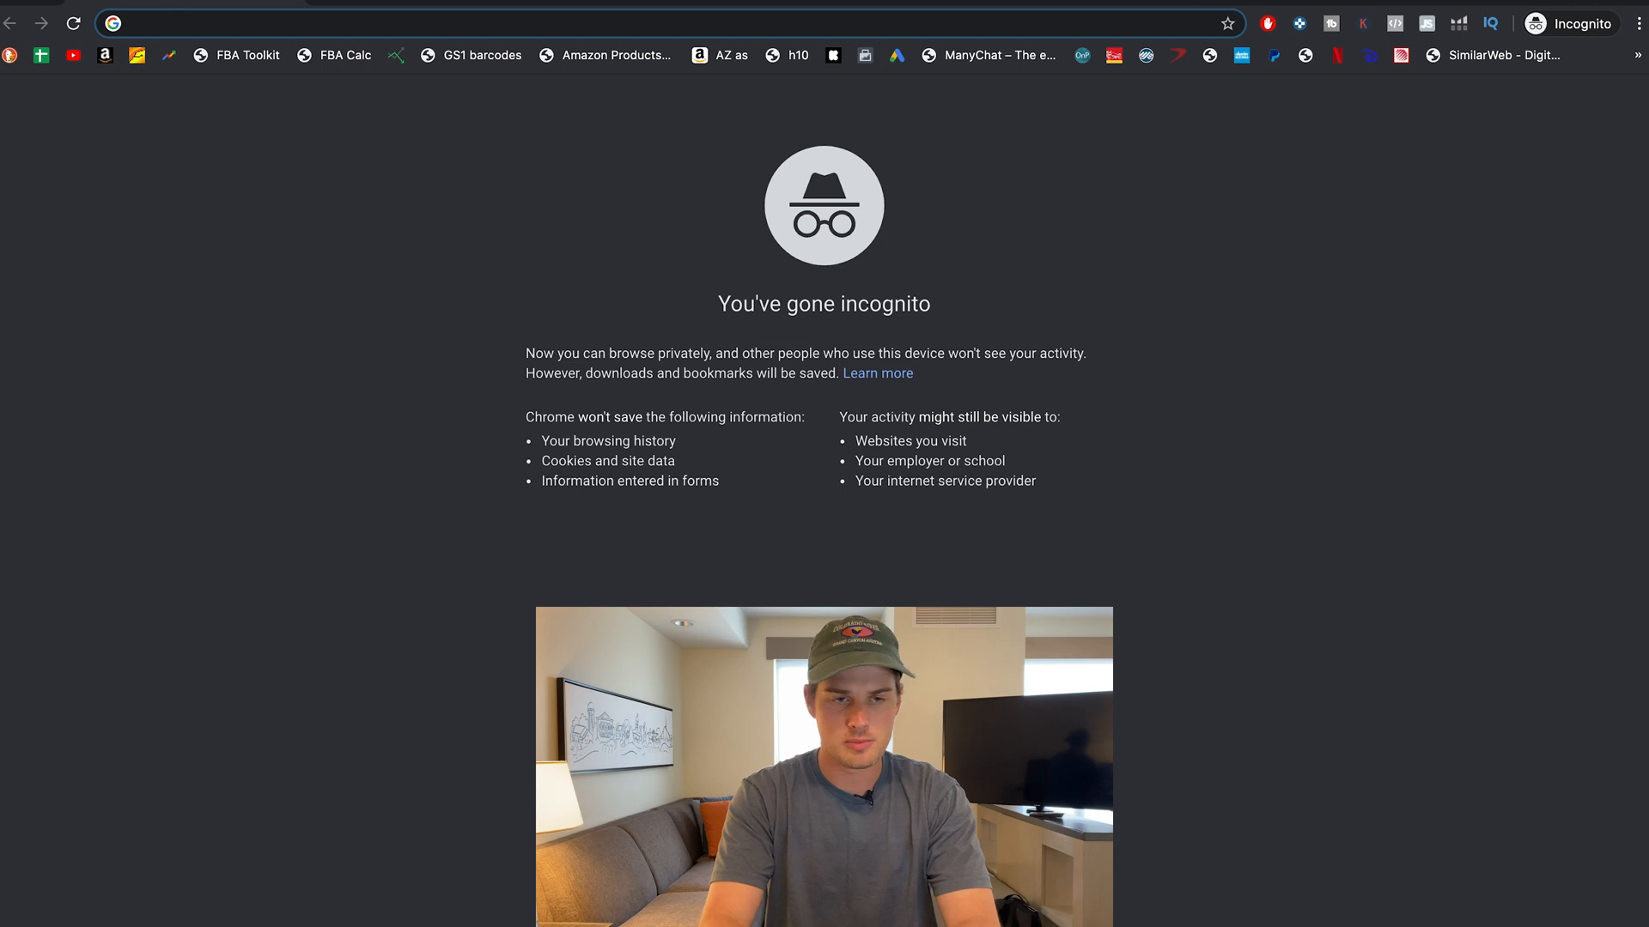
Search Google for 'businesss manager' and open the Business Manager Overview result.
{"action": "type", "text": "businesss manager"}
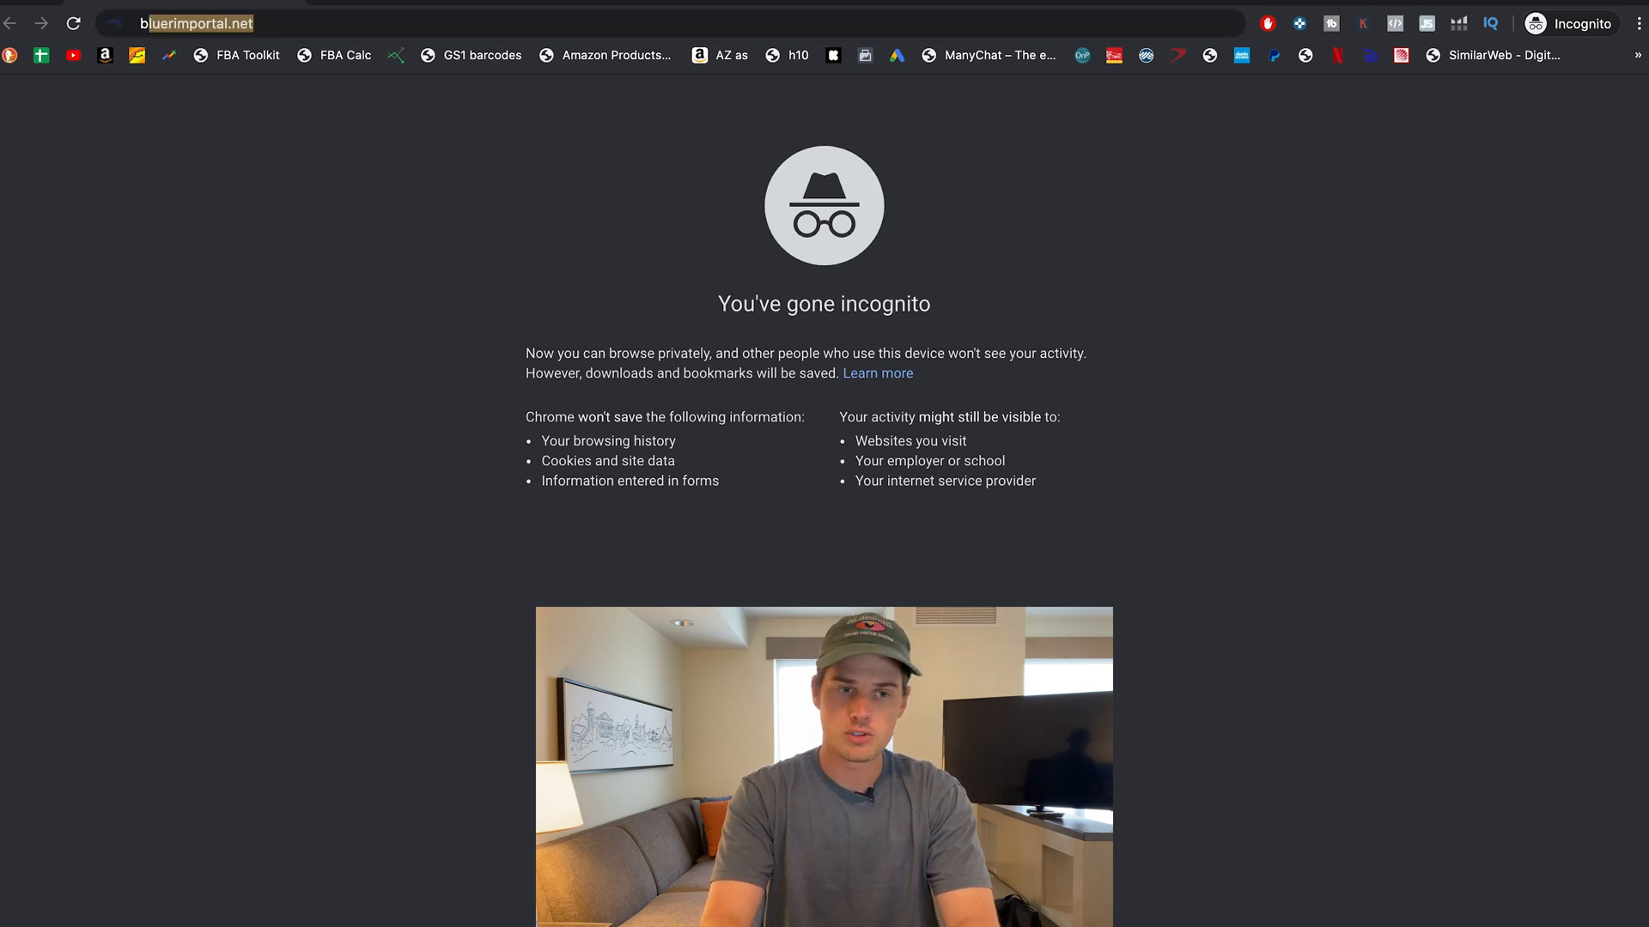
{"action": "key", "text": "Return"}
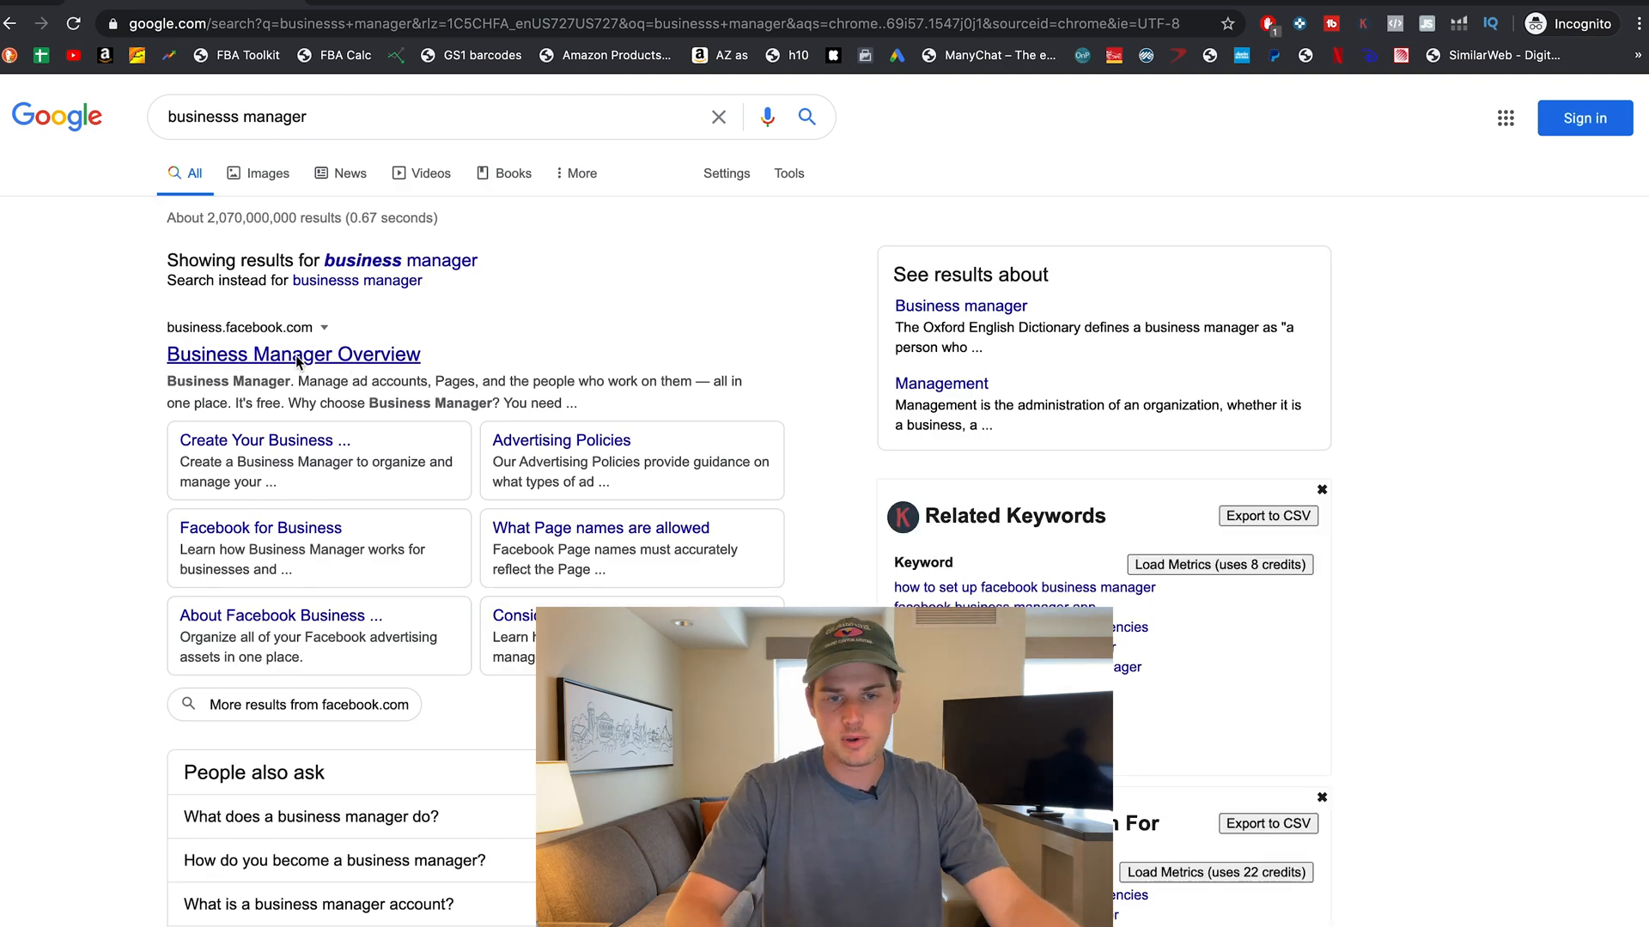
{"action": "left_click", "coordinate": [296, 357]}
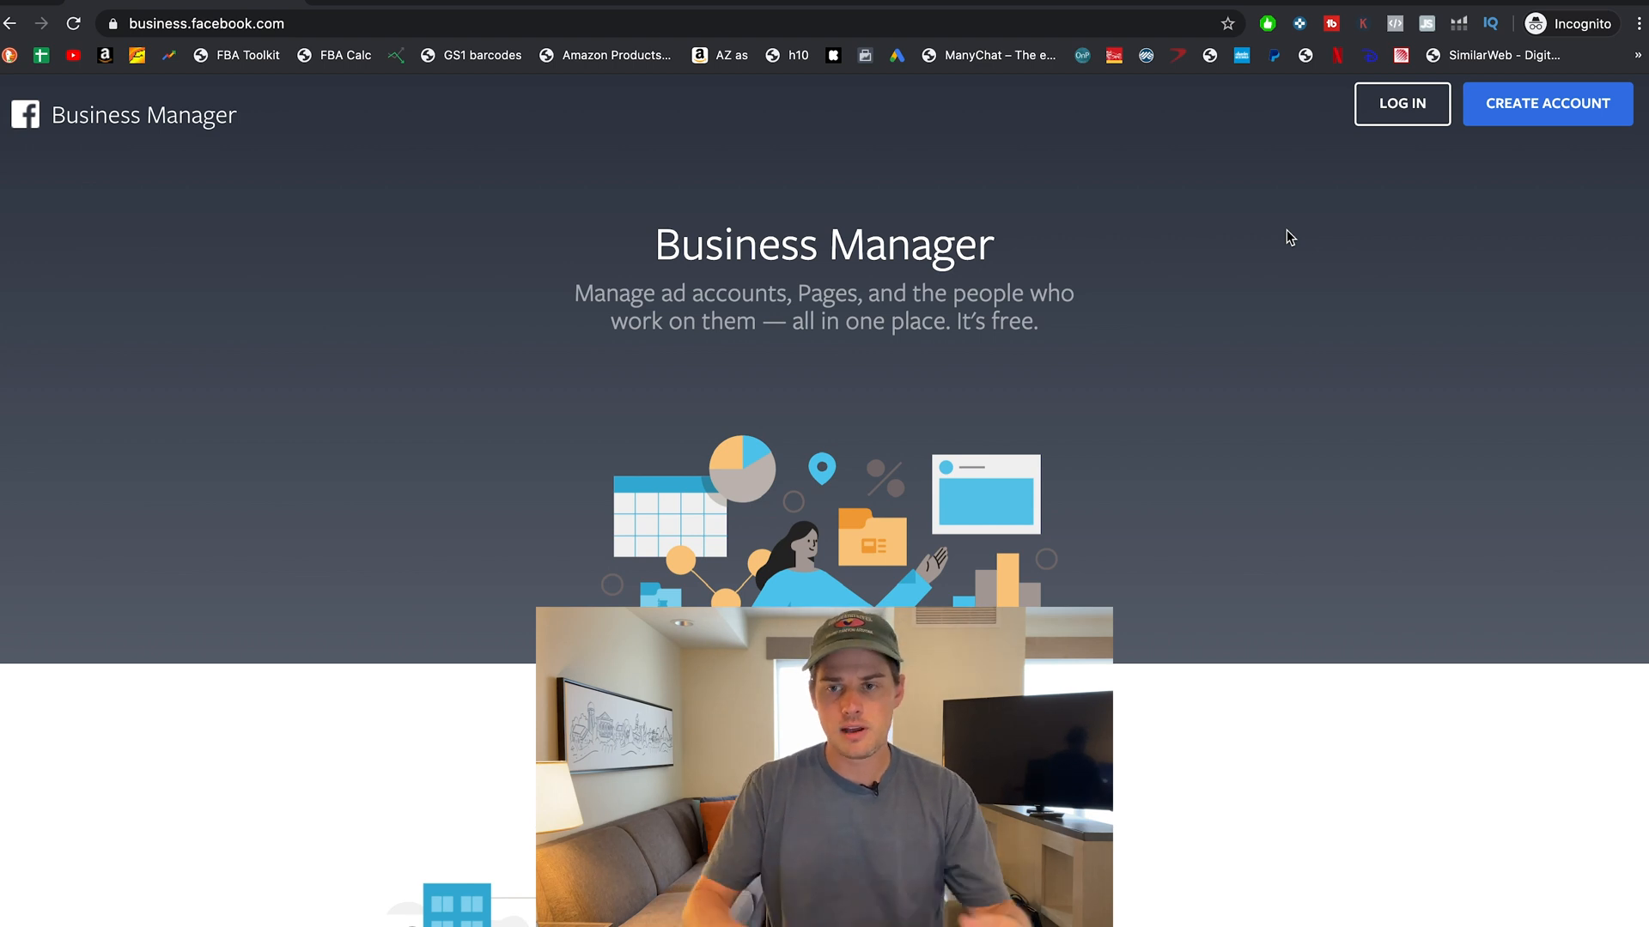
Start signing in to Business Manager from the overview page's LOG IN button.
{"action": "left_click", "coordinate": [1548, 111]}
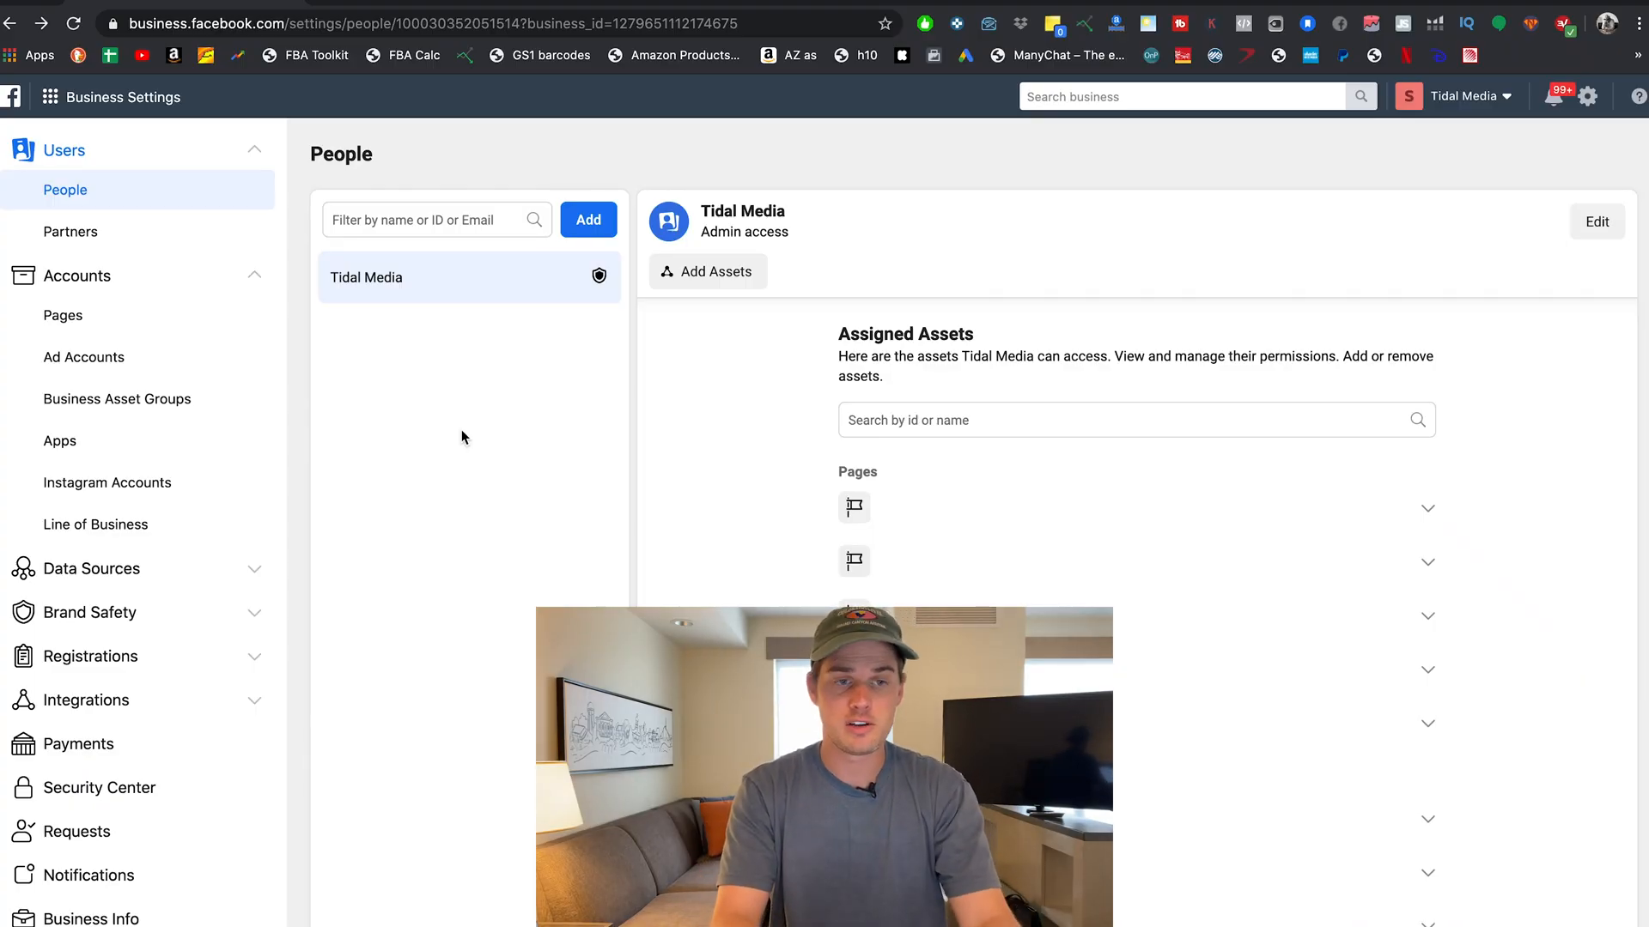
Browse the Business tools menu's shortcuts and sections, then return to Business Settings.
{"action": "left_click", "coordinate": [51, 99]}
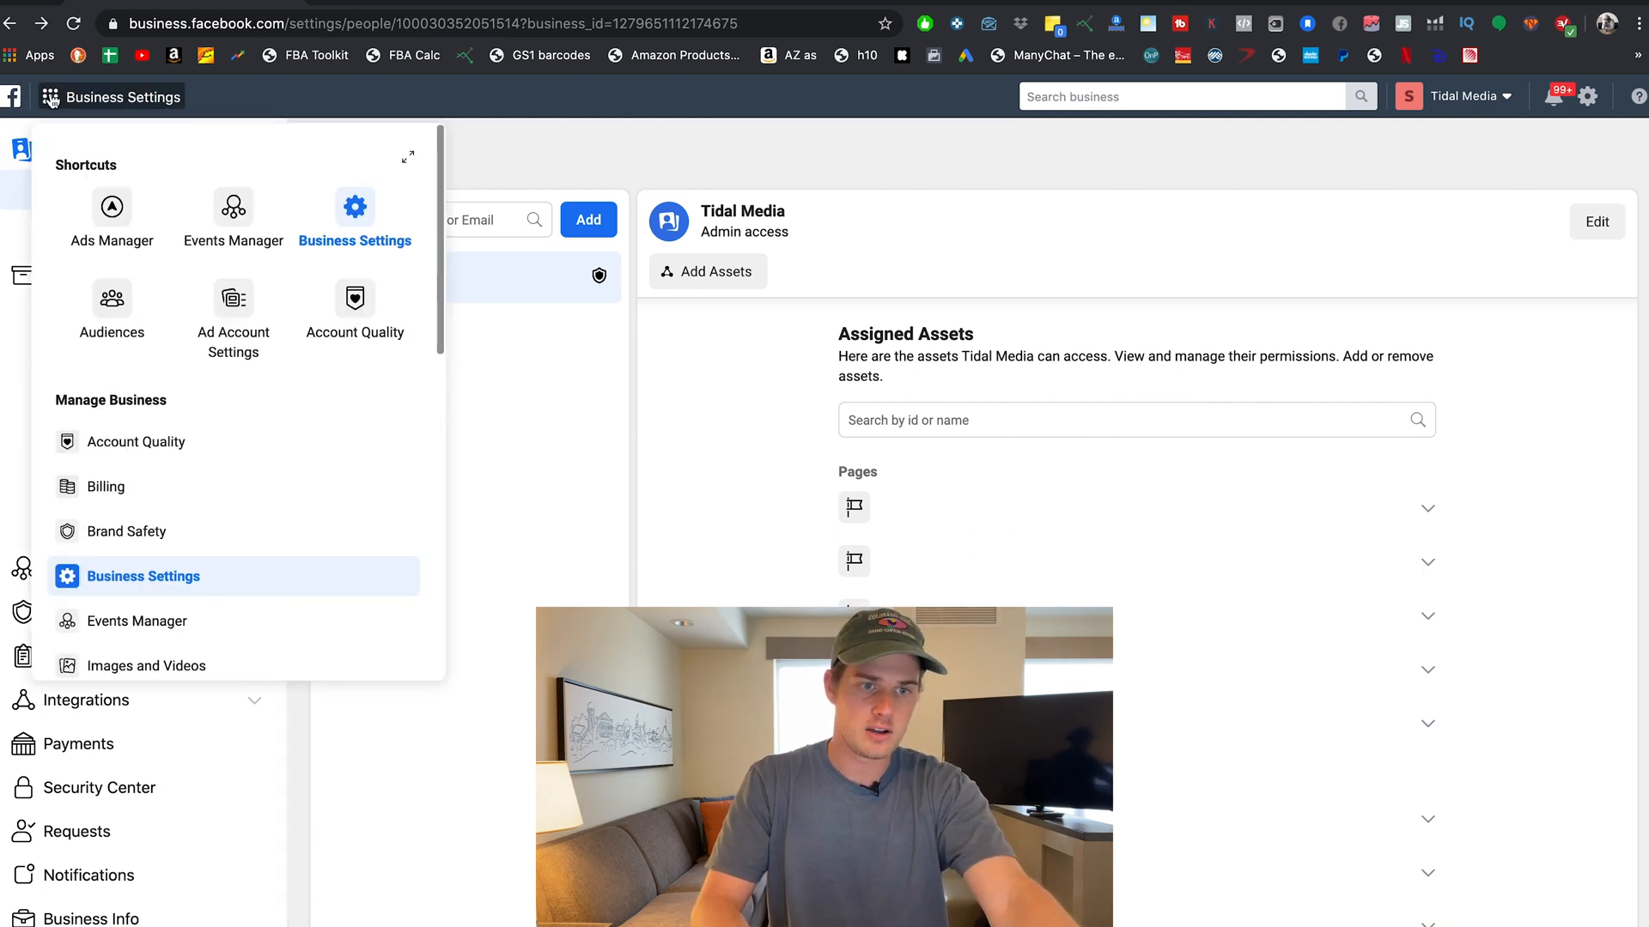
{"action": "scroll", "coordinate": [172, 402], "scroll_direction": "down", "scroll_amount": 1}
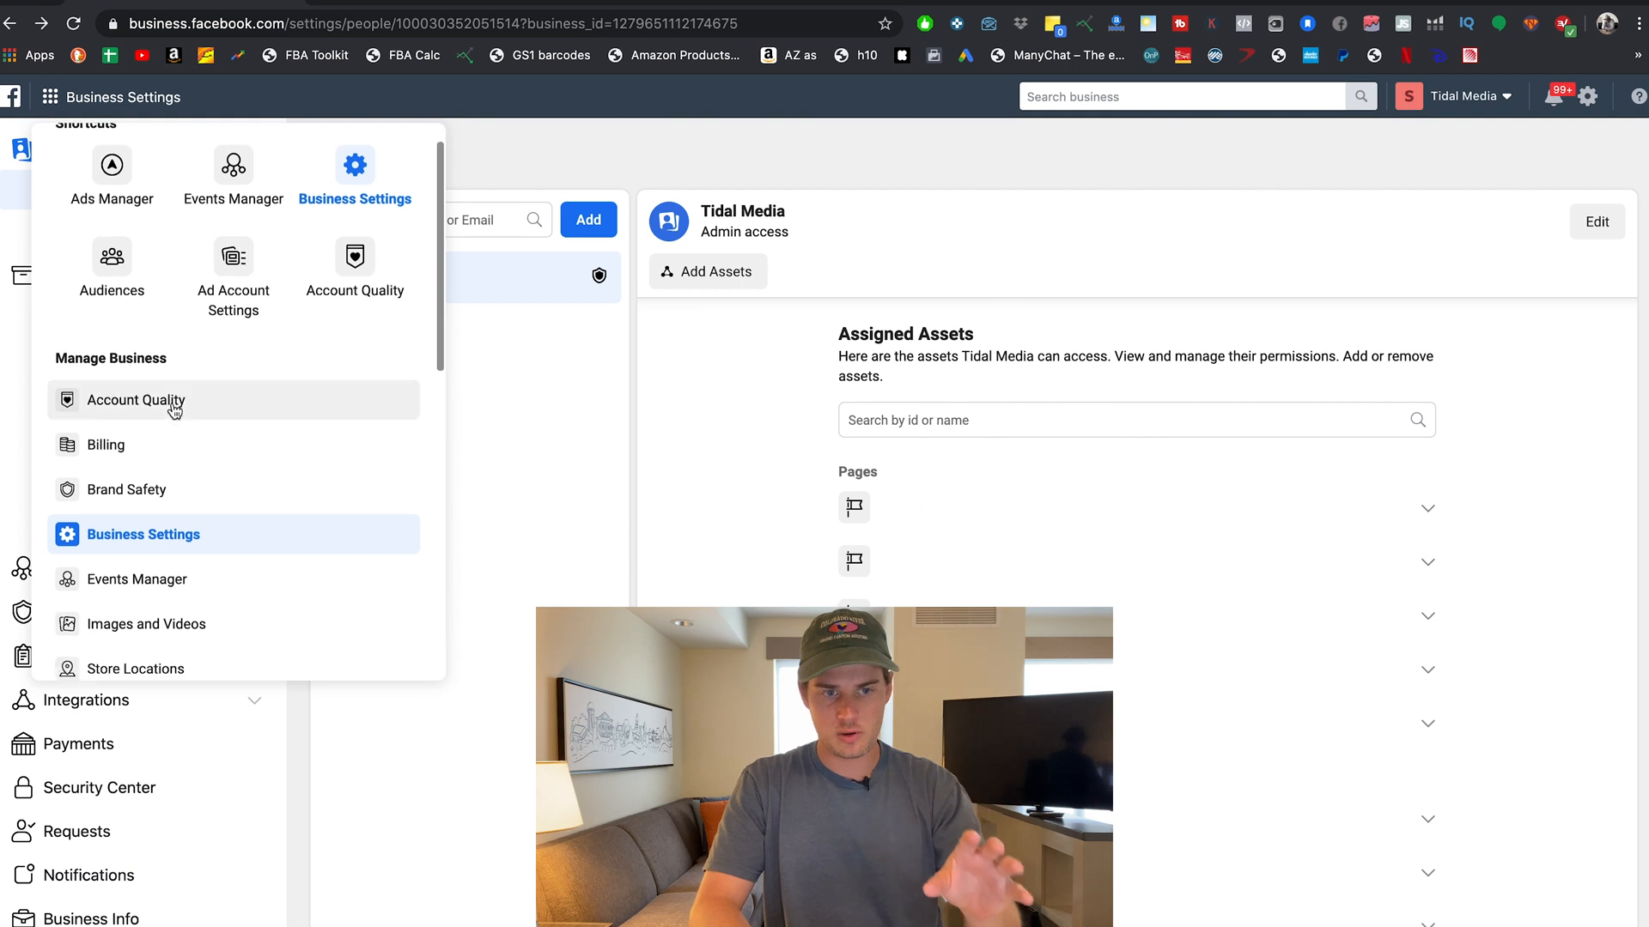
{"action": "scroll", "coordinate": [171, 402], "scroll_direction": "down", "scroll_amount": 3}
{"action": "scroll", "coordinate": [175, 409], "scroll_direction": "down", "scroll_amount": 15}
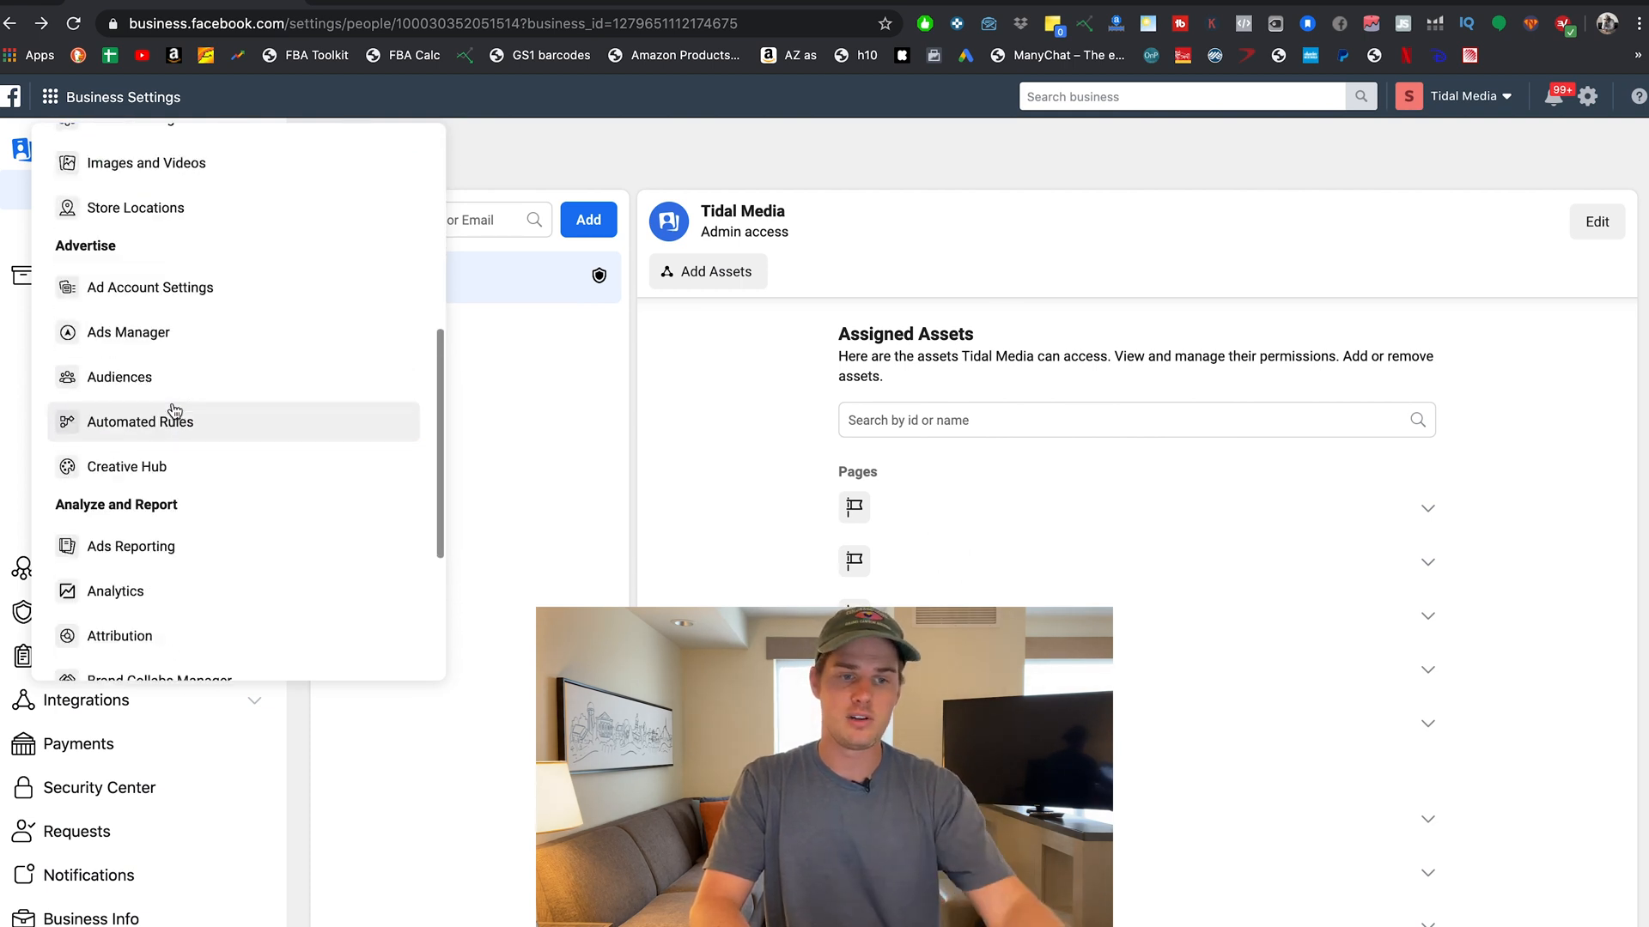
{"action": "scroll", "coordinate": [173, 404], "scroll_direction": "up", "scroll_amount": 20}
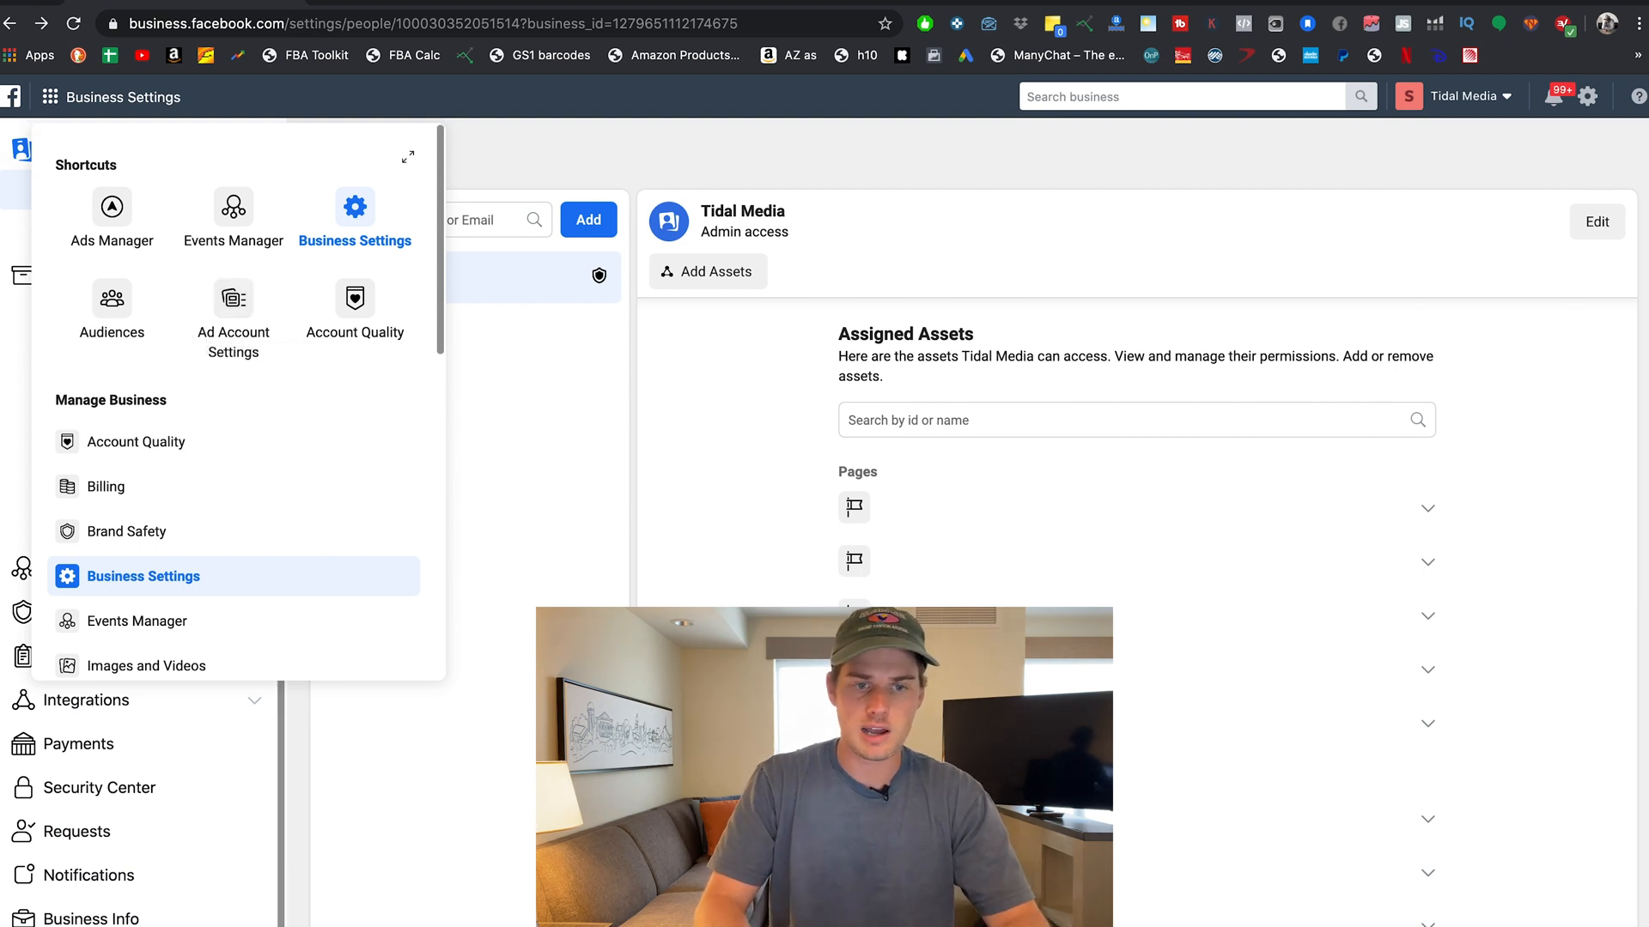
{"action": "left_click", "coordinate": [354, 217]}
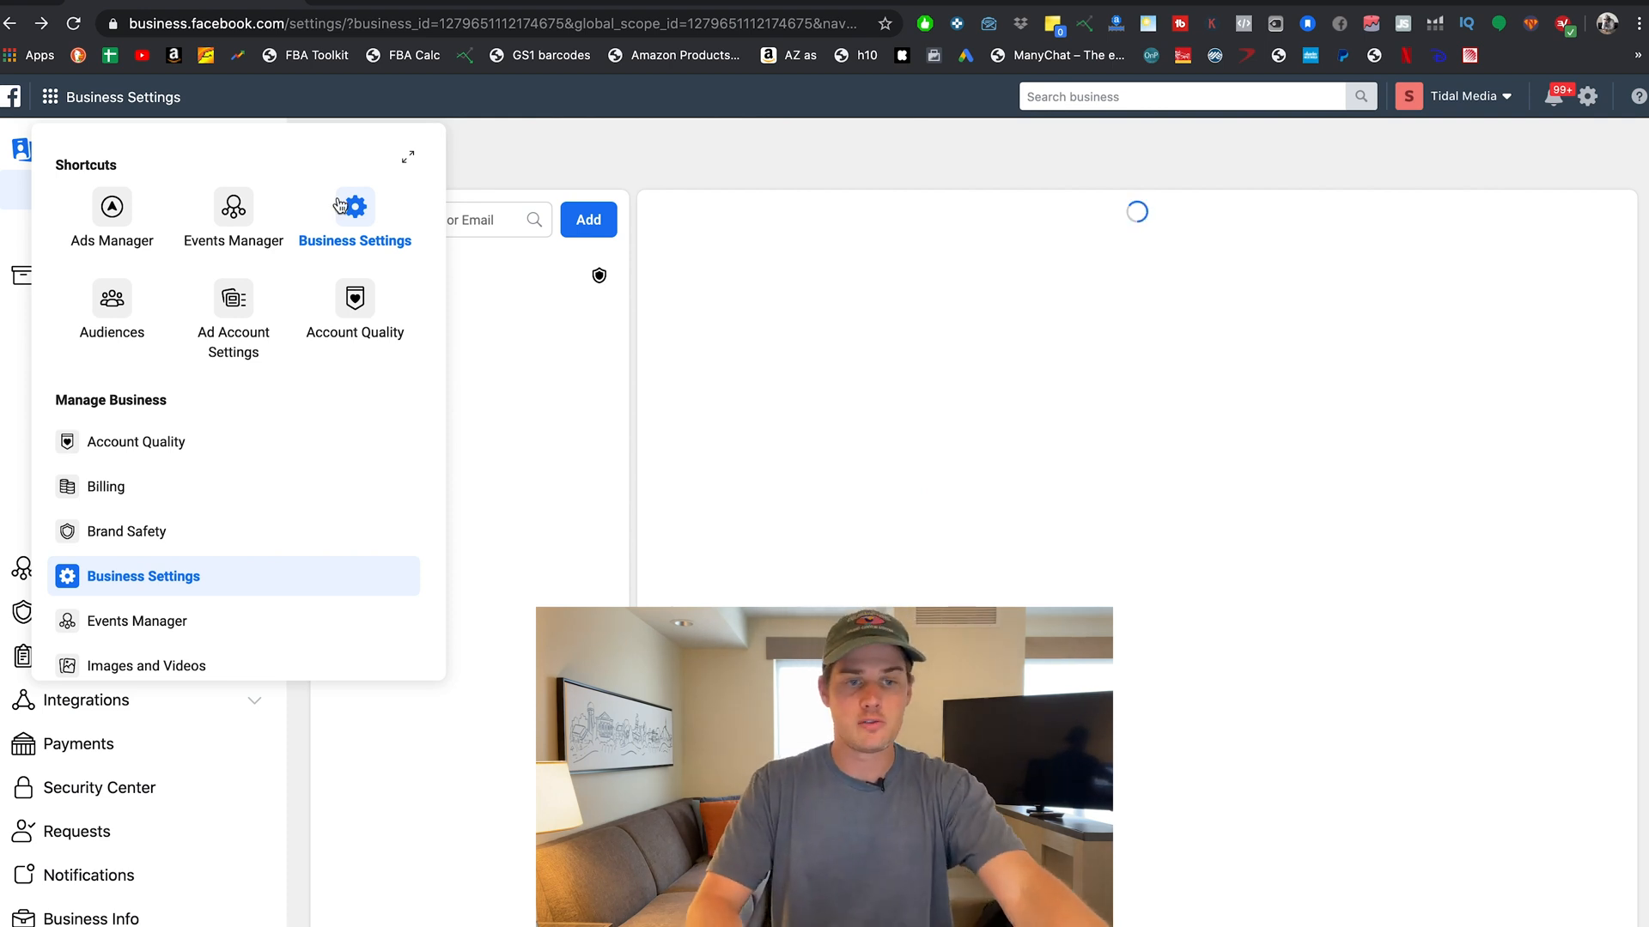
Go to Ads Manager's campaigns and start creating a new campaign.
{"action": "left_click", "coordinate": [113, 215]}
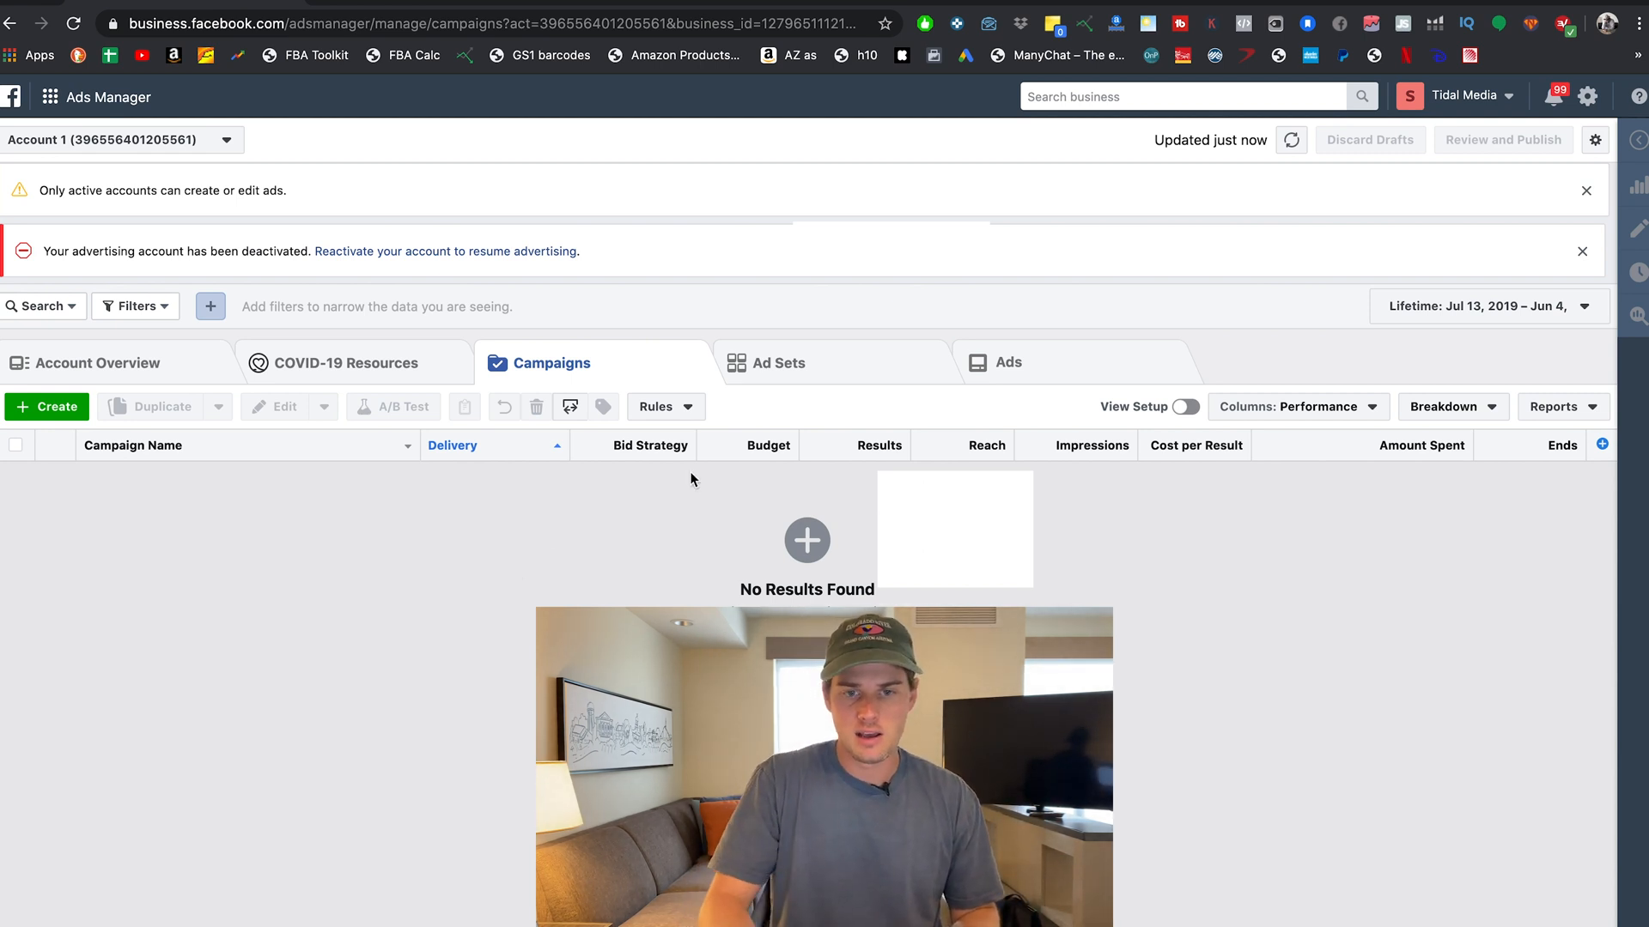
{"action": "left_click", "coordinate": [52, 405]}
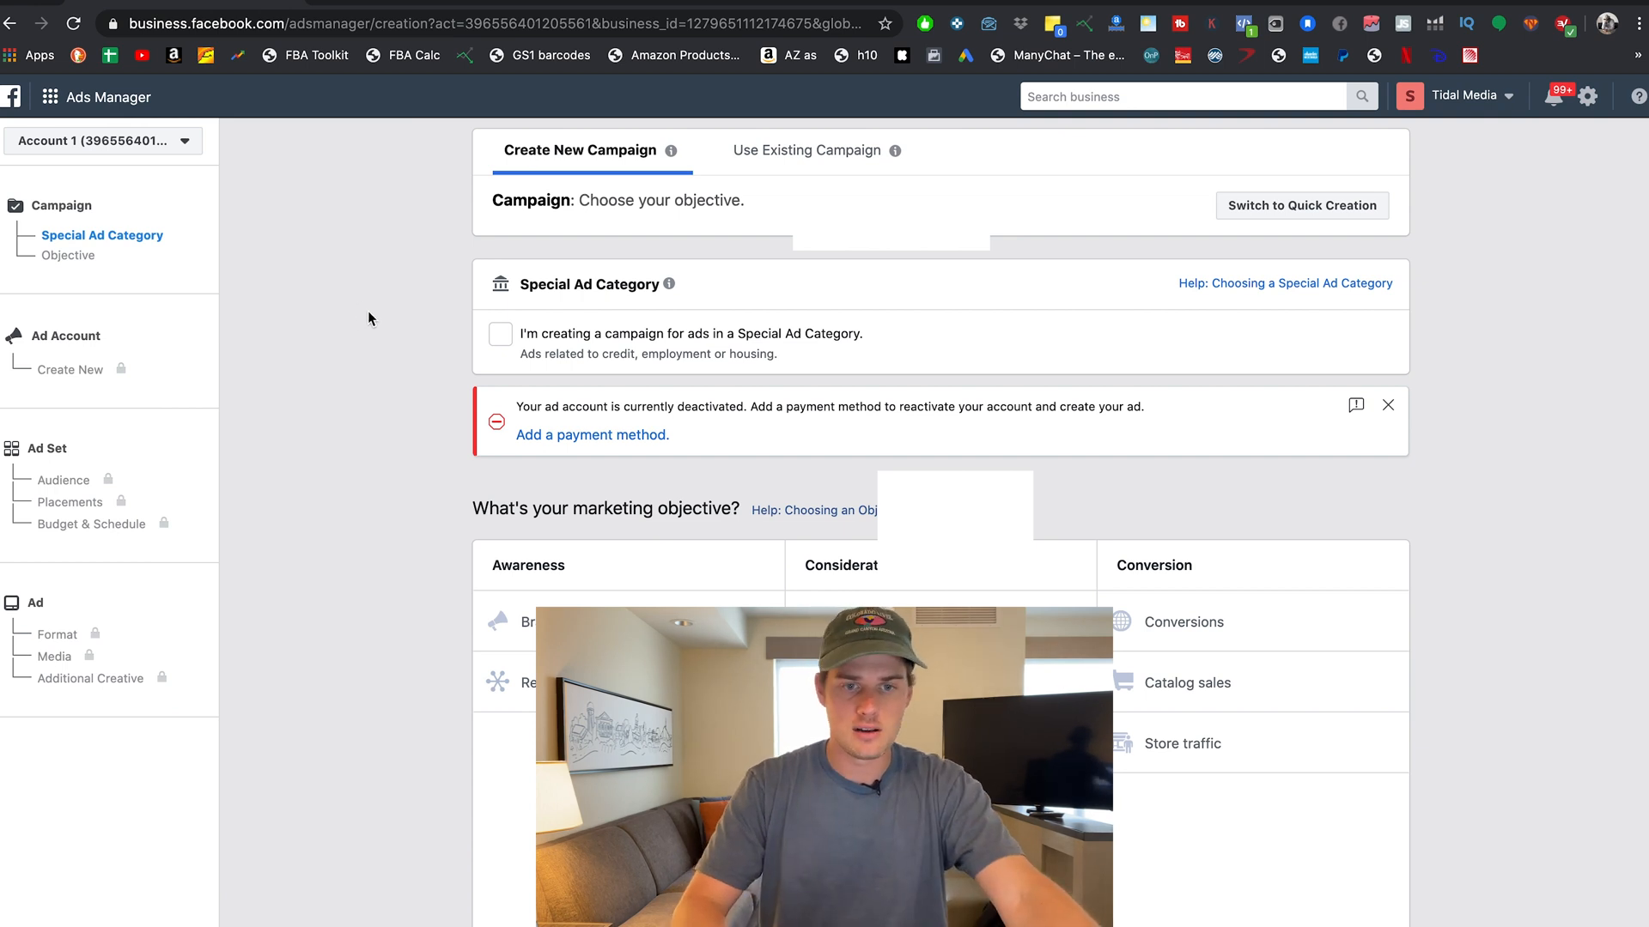
Go to Business Settings > Users > People and bring up the Invite People dialog.
{"action": "left_click", "coordinate": [51, 99]}
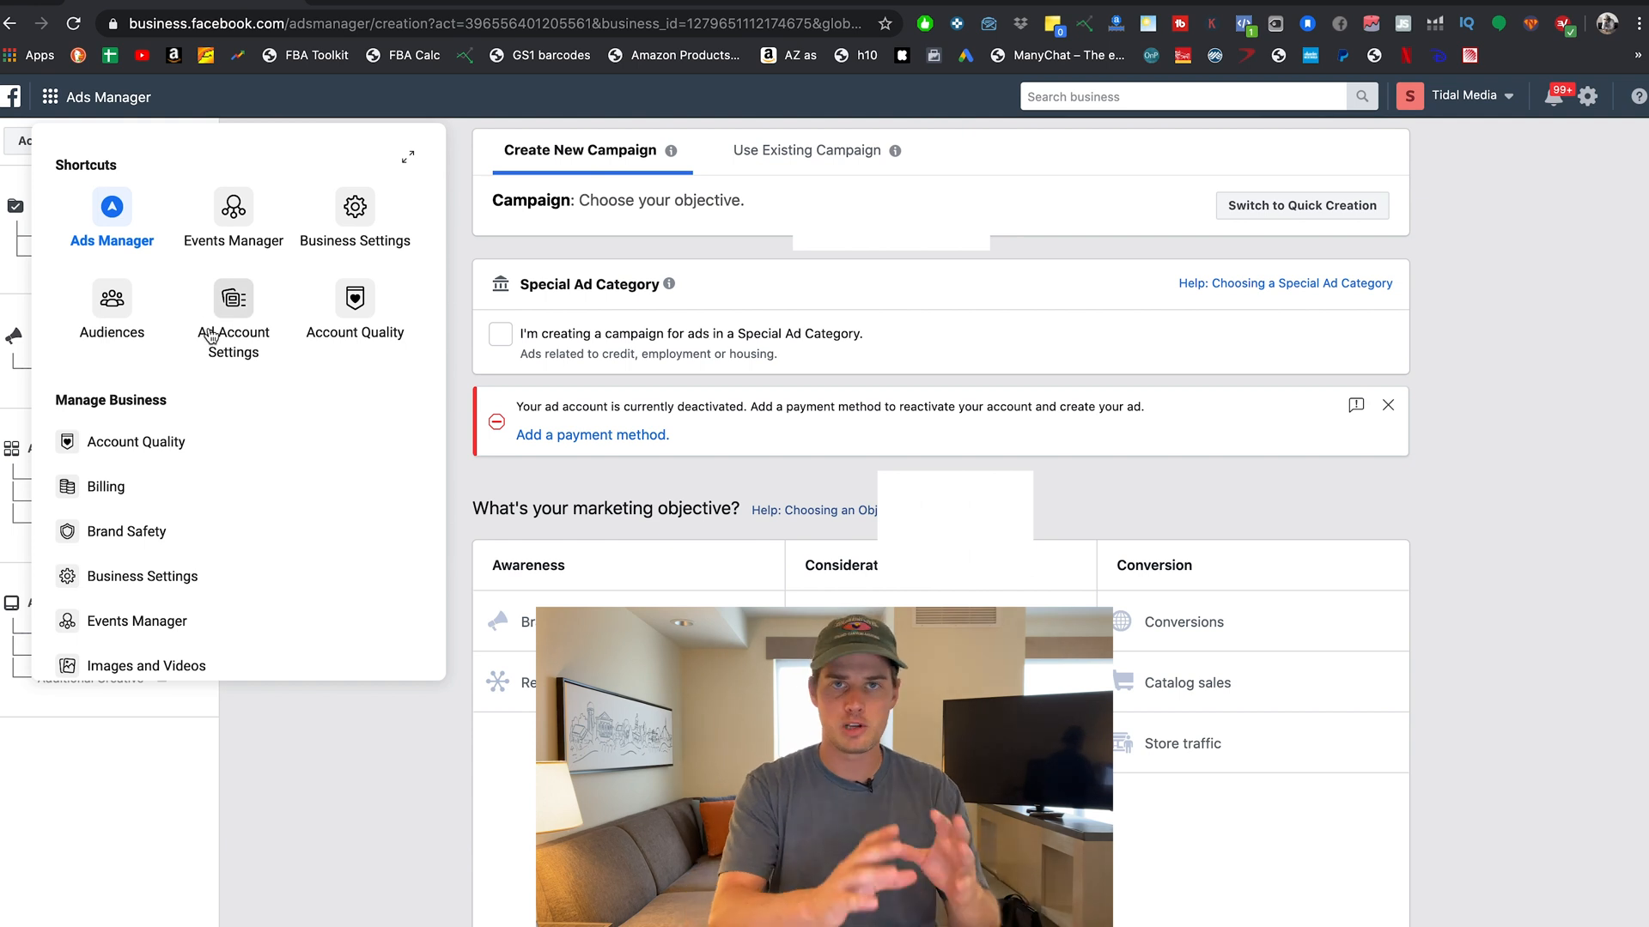
{"action": "left_click", "coordinate": [360, 211]}
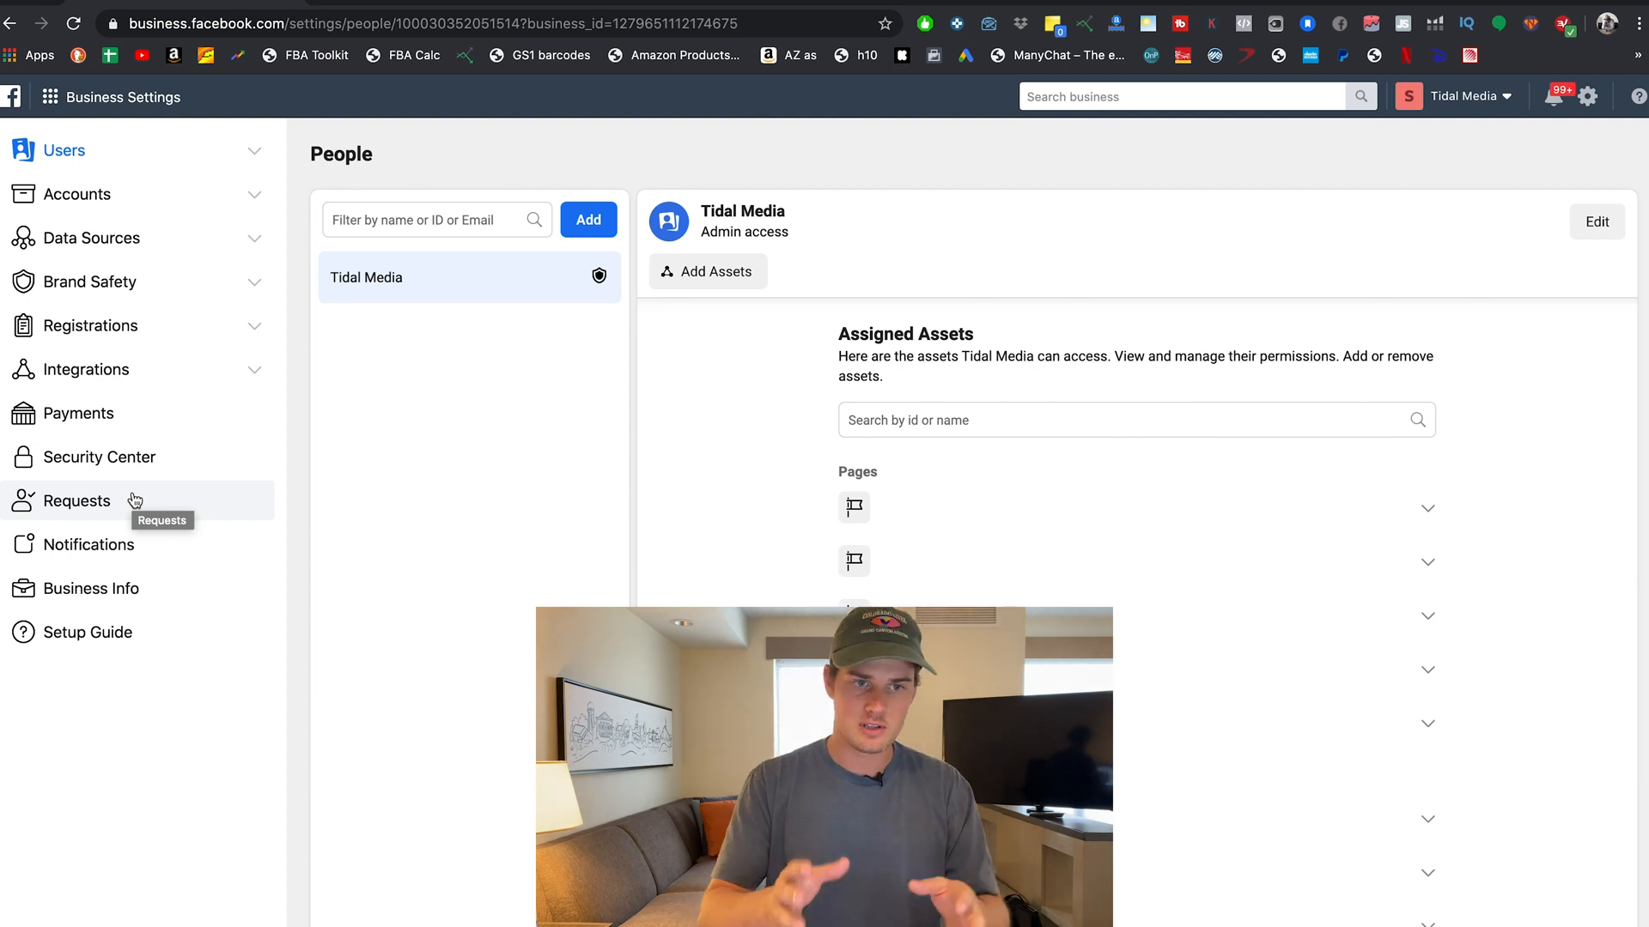
{"action": "left_click", "coordinate": [140, 163]}
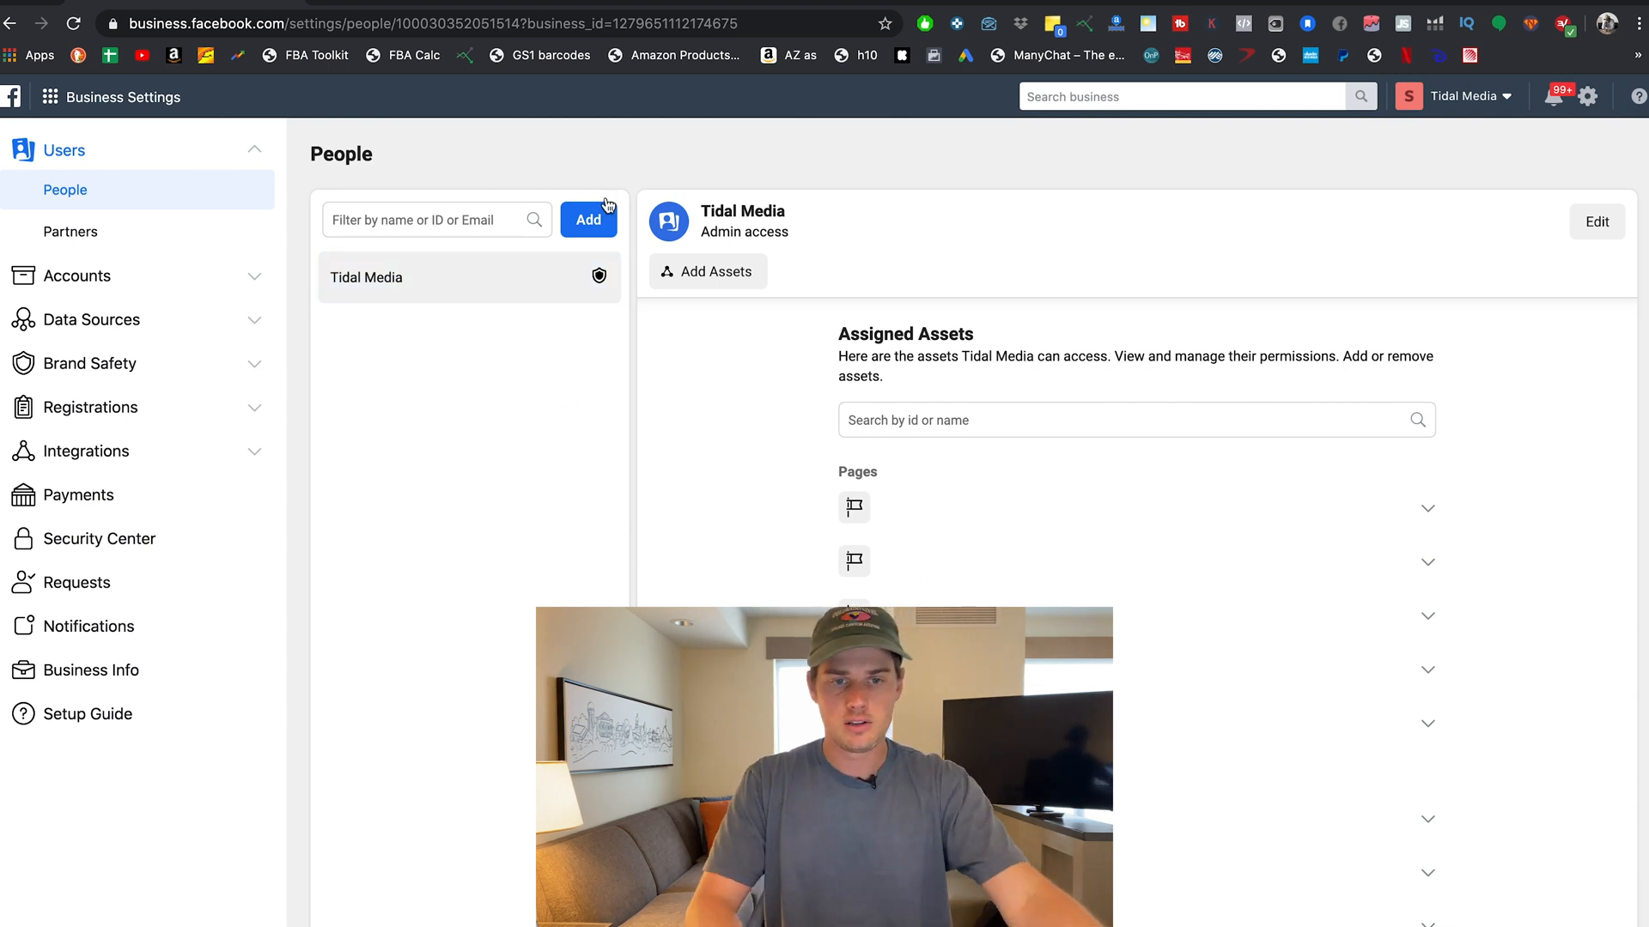
{"action": "left_click", "coordinate": [585, 221]}
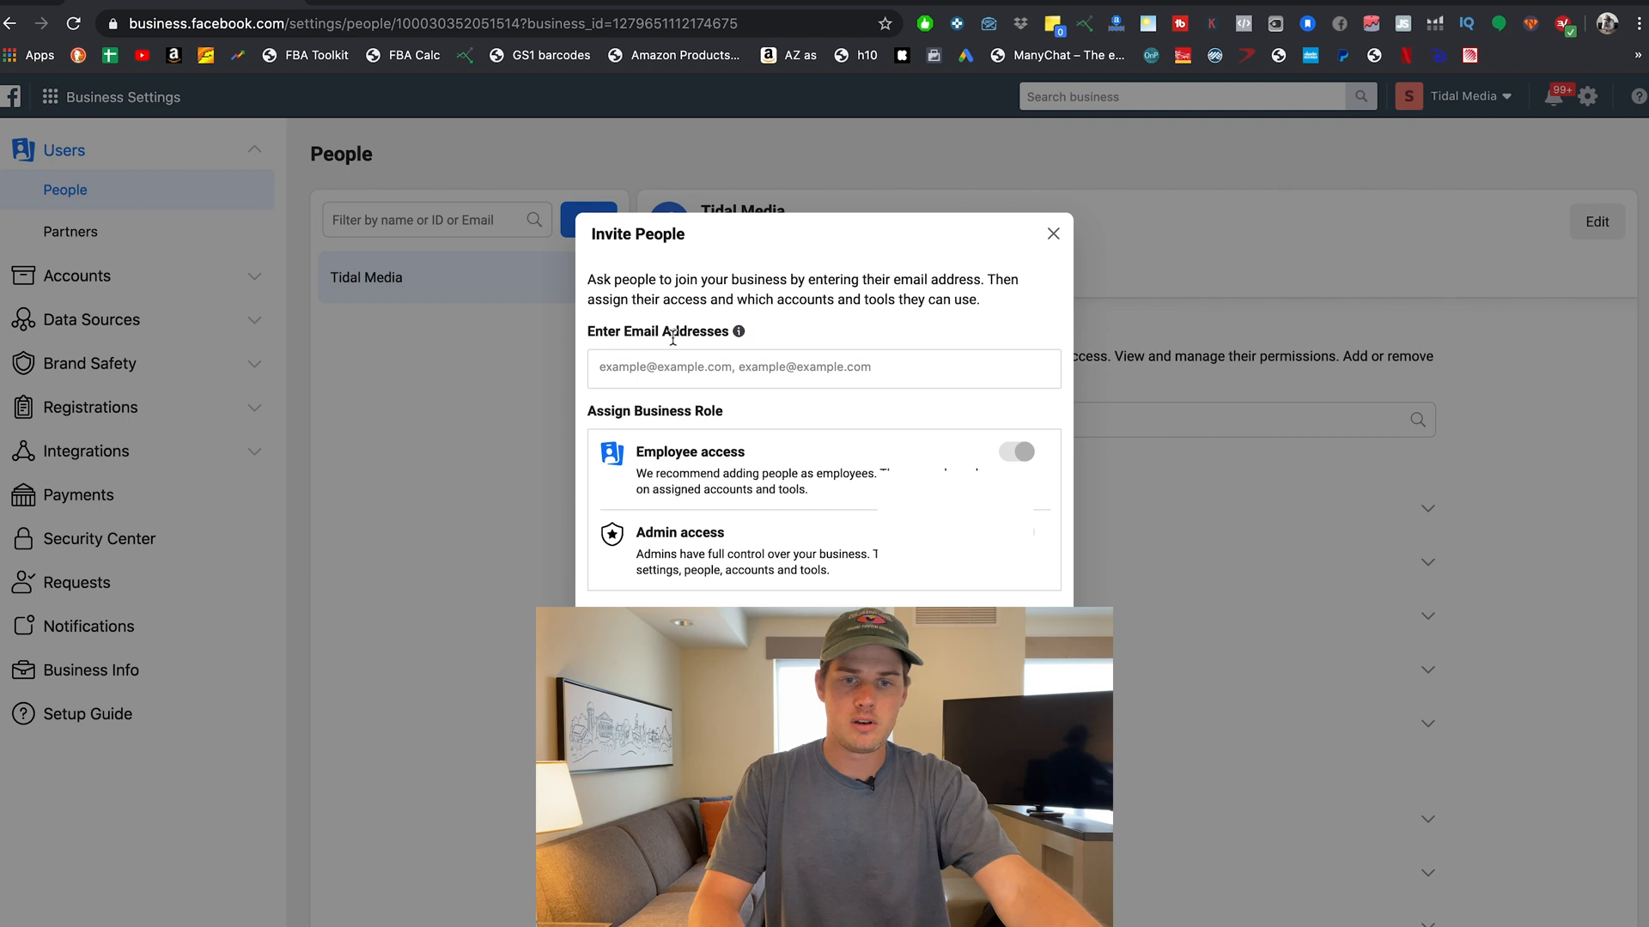
Enter and confirm the invitee's e-mail address, correcting its domain, then proceed to Assign Access.
{"action": "left_click", "coordinate": [629, 367]}
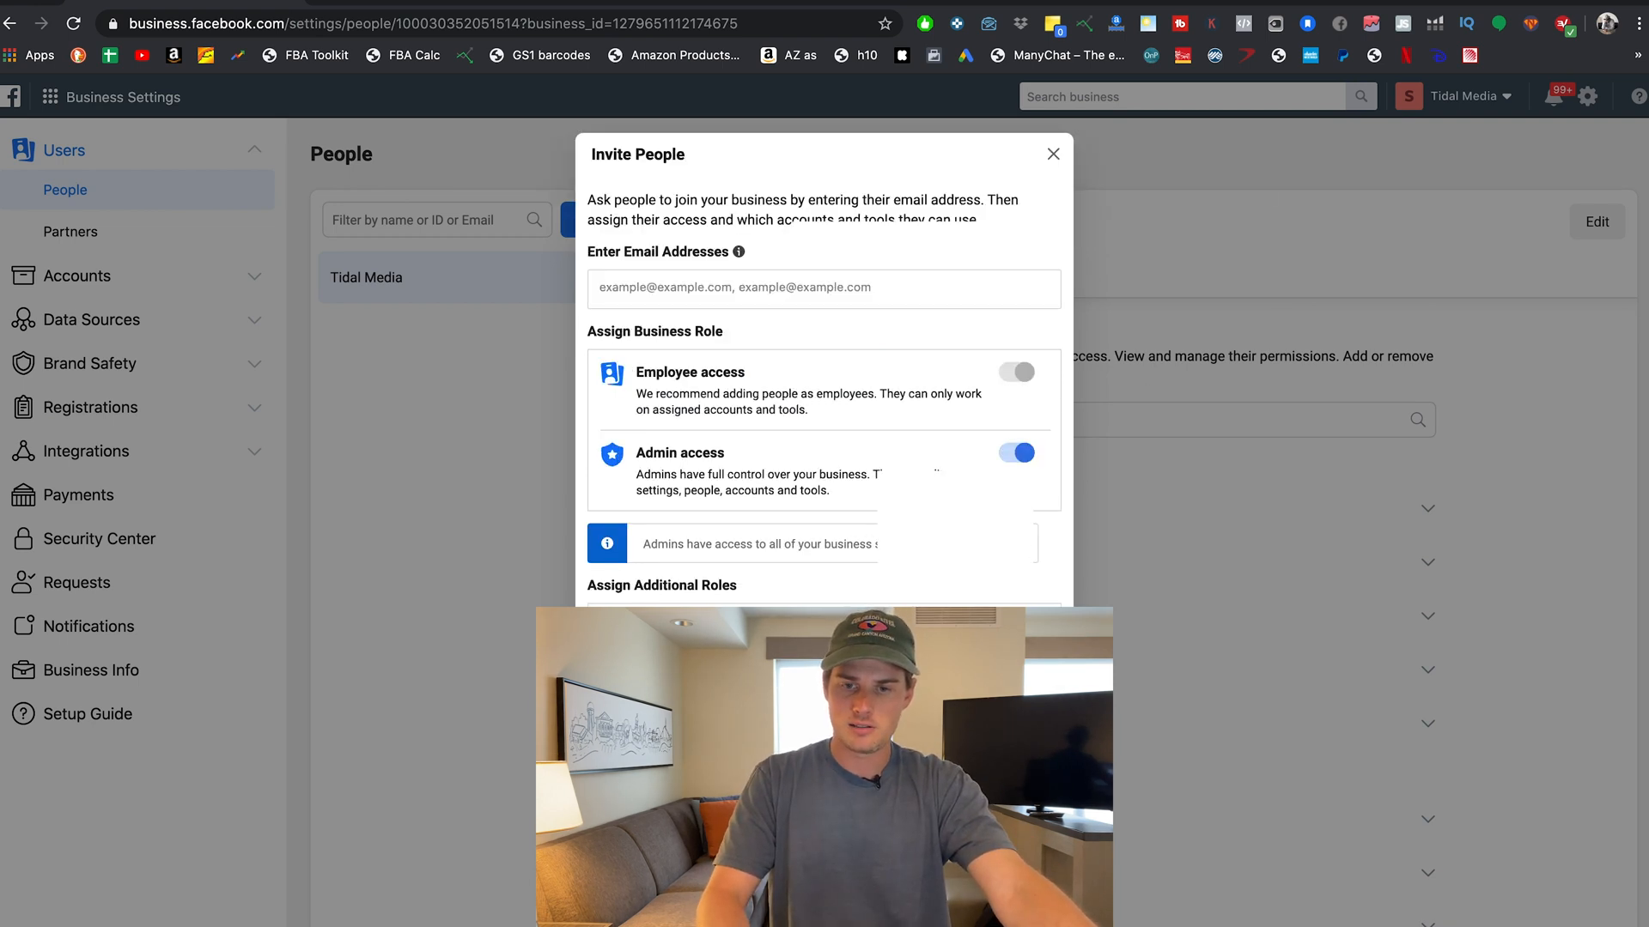
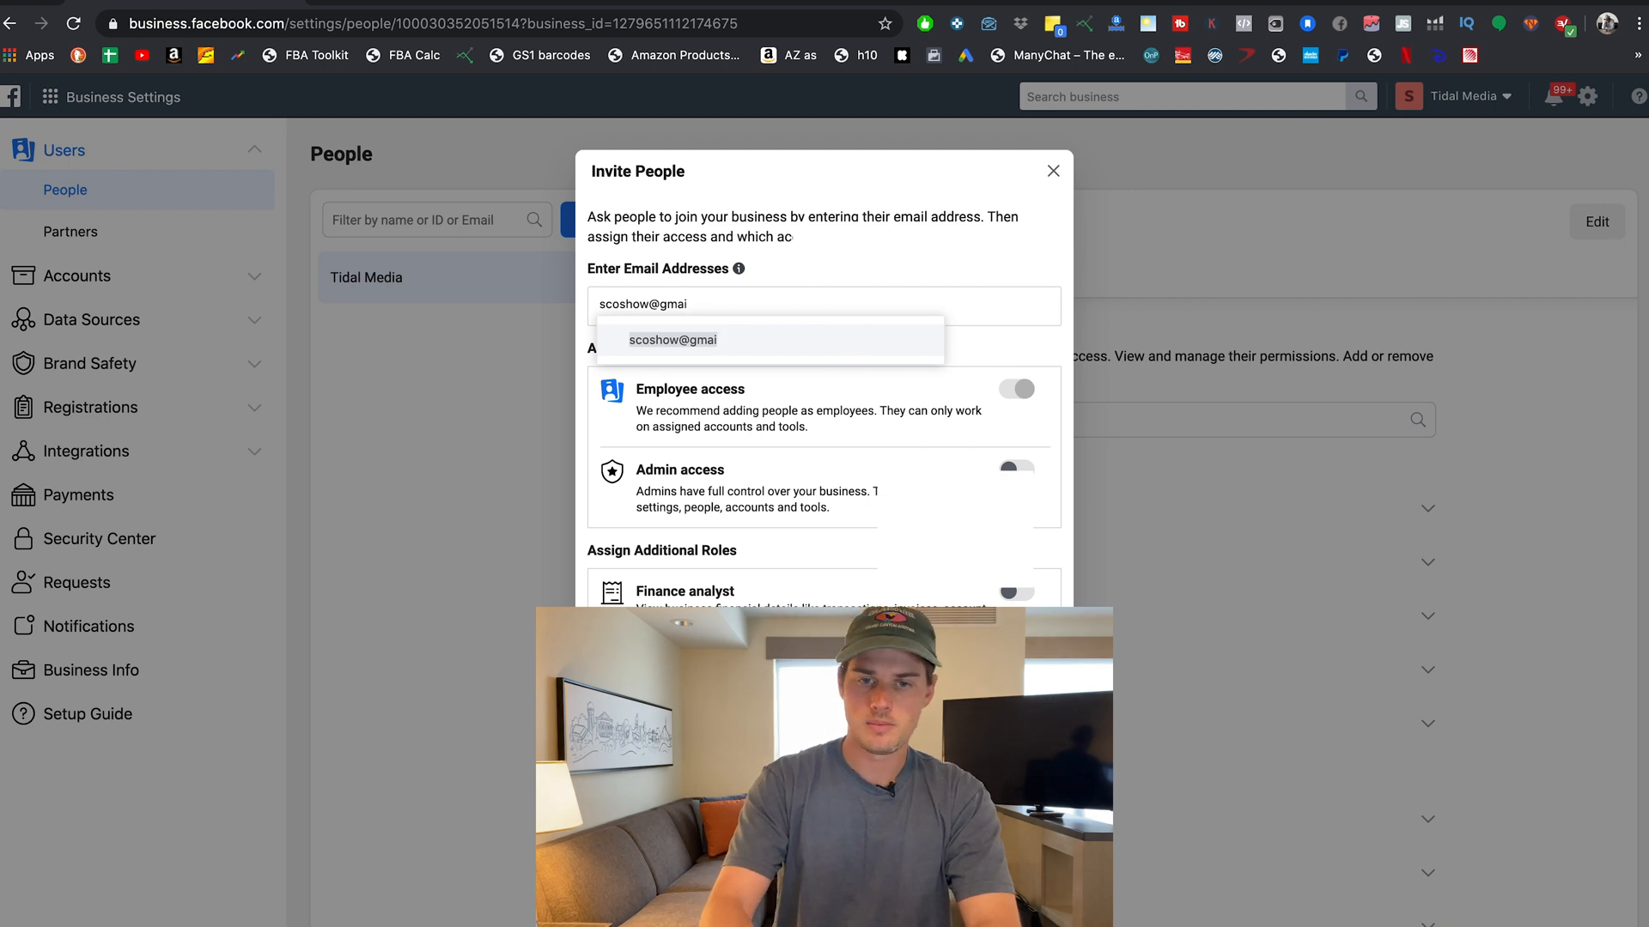
{"action": "left_click", "coordinate": [861, 264]}
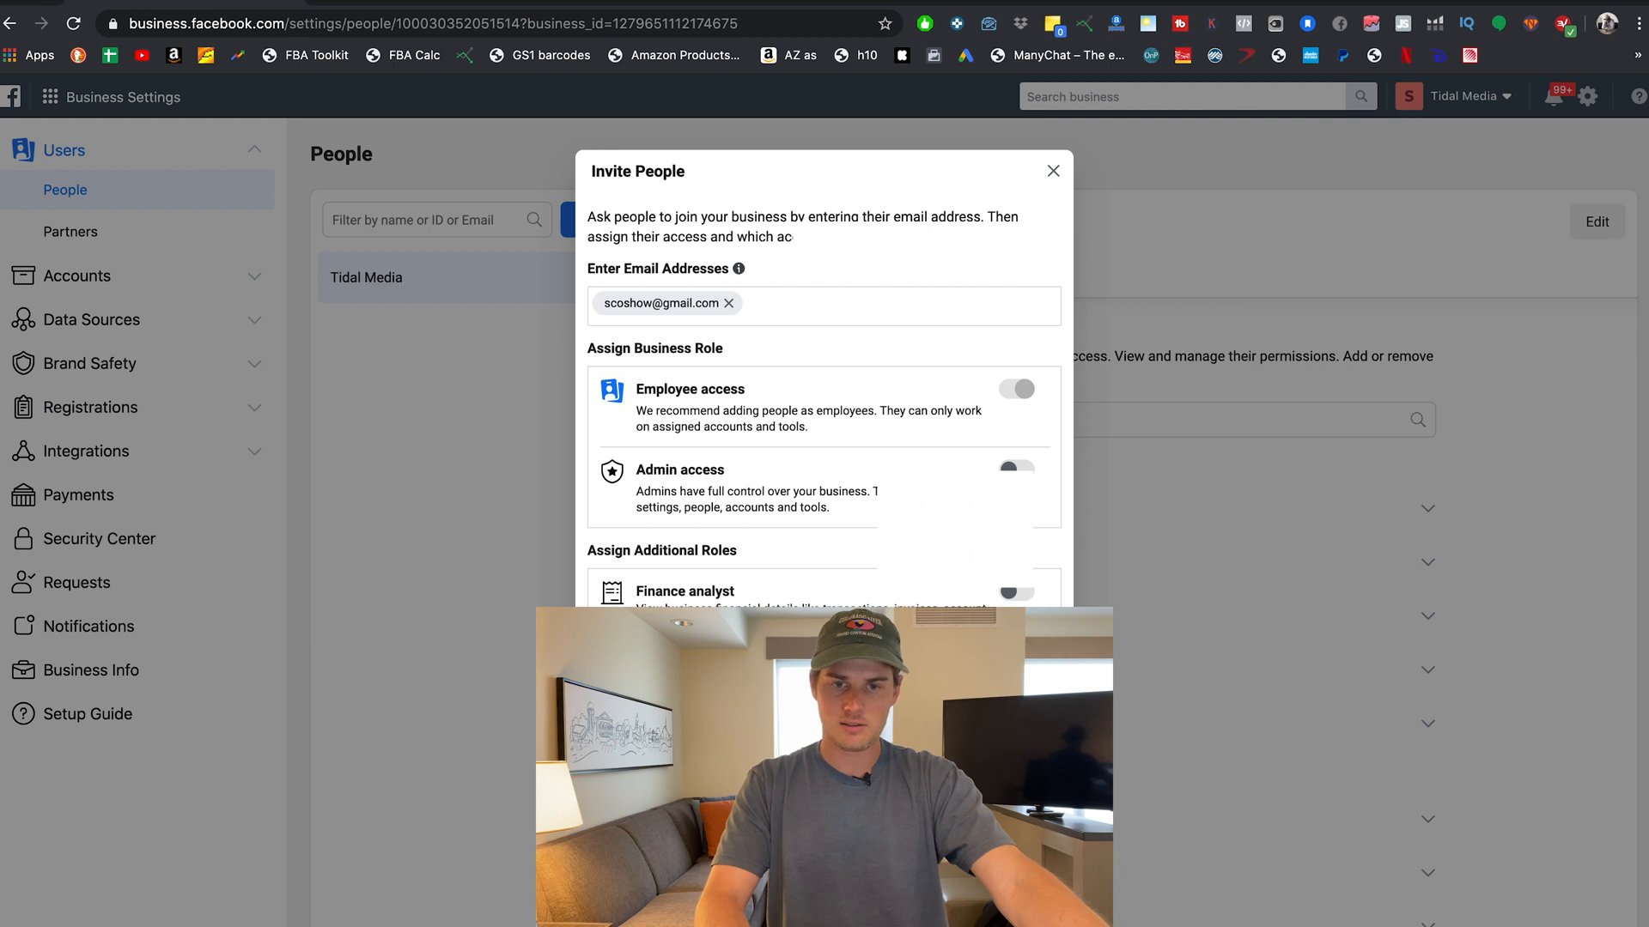
{"action": "left_click", "coordinate": [1028, 788]}
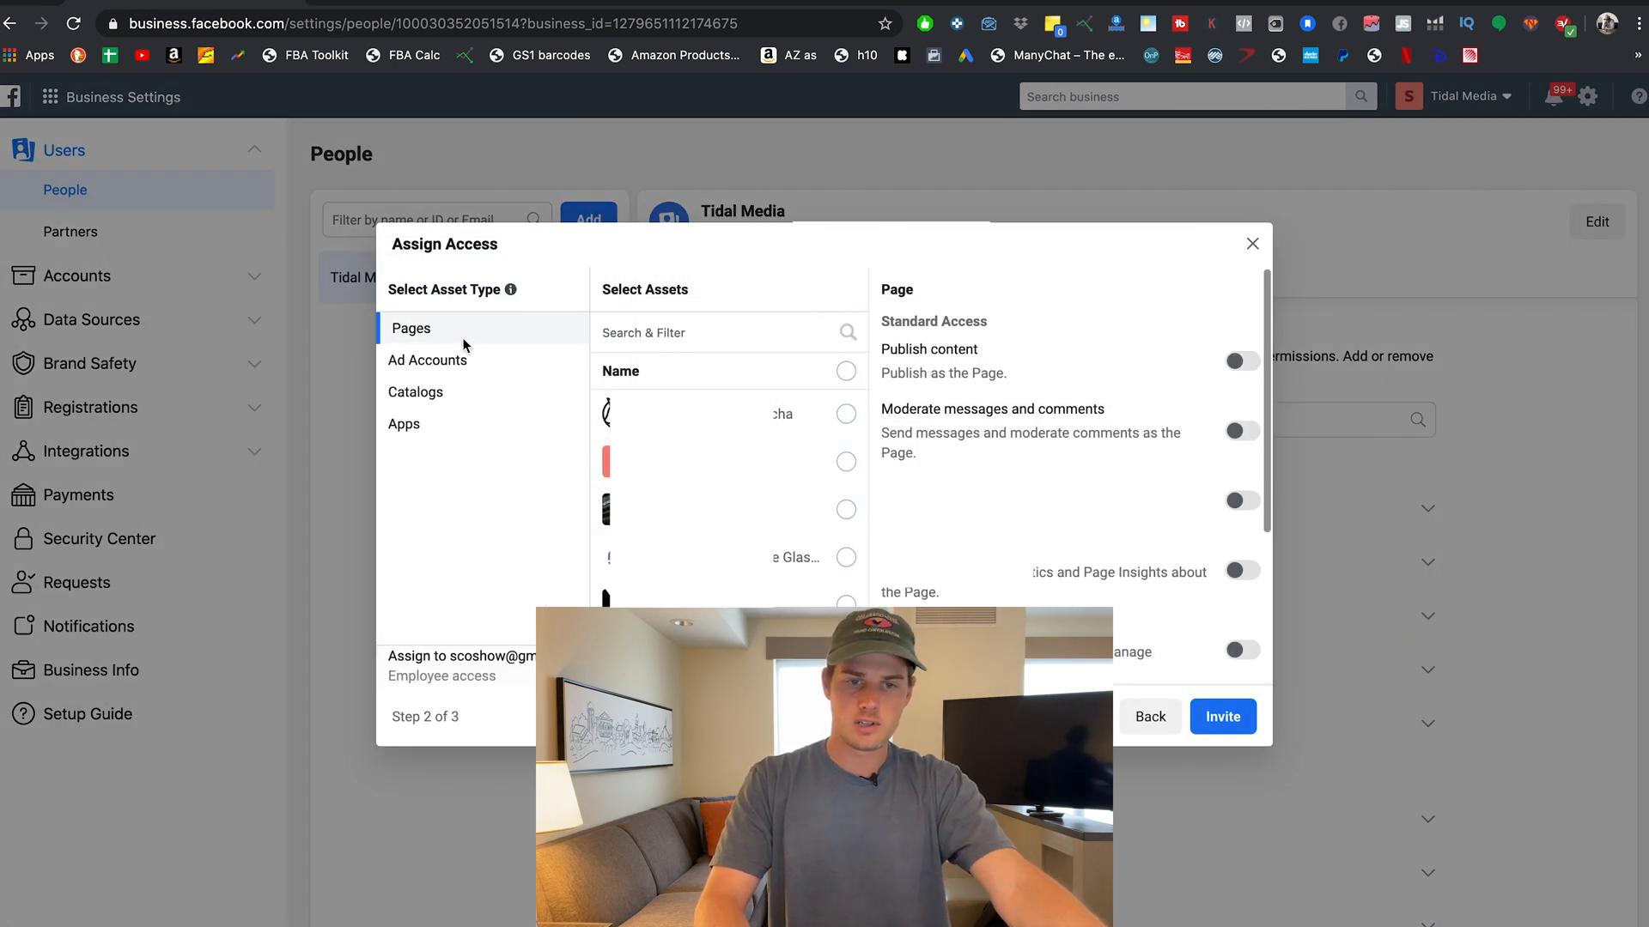
Review the ad account, catalog and app asset types available to share.
{"action": "left_click", "coordinate": [430, 364]}
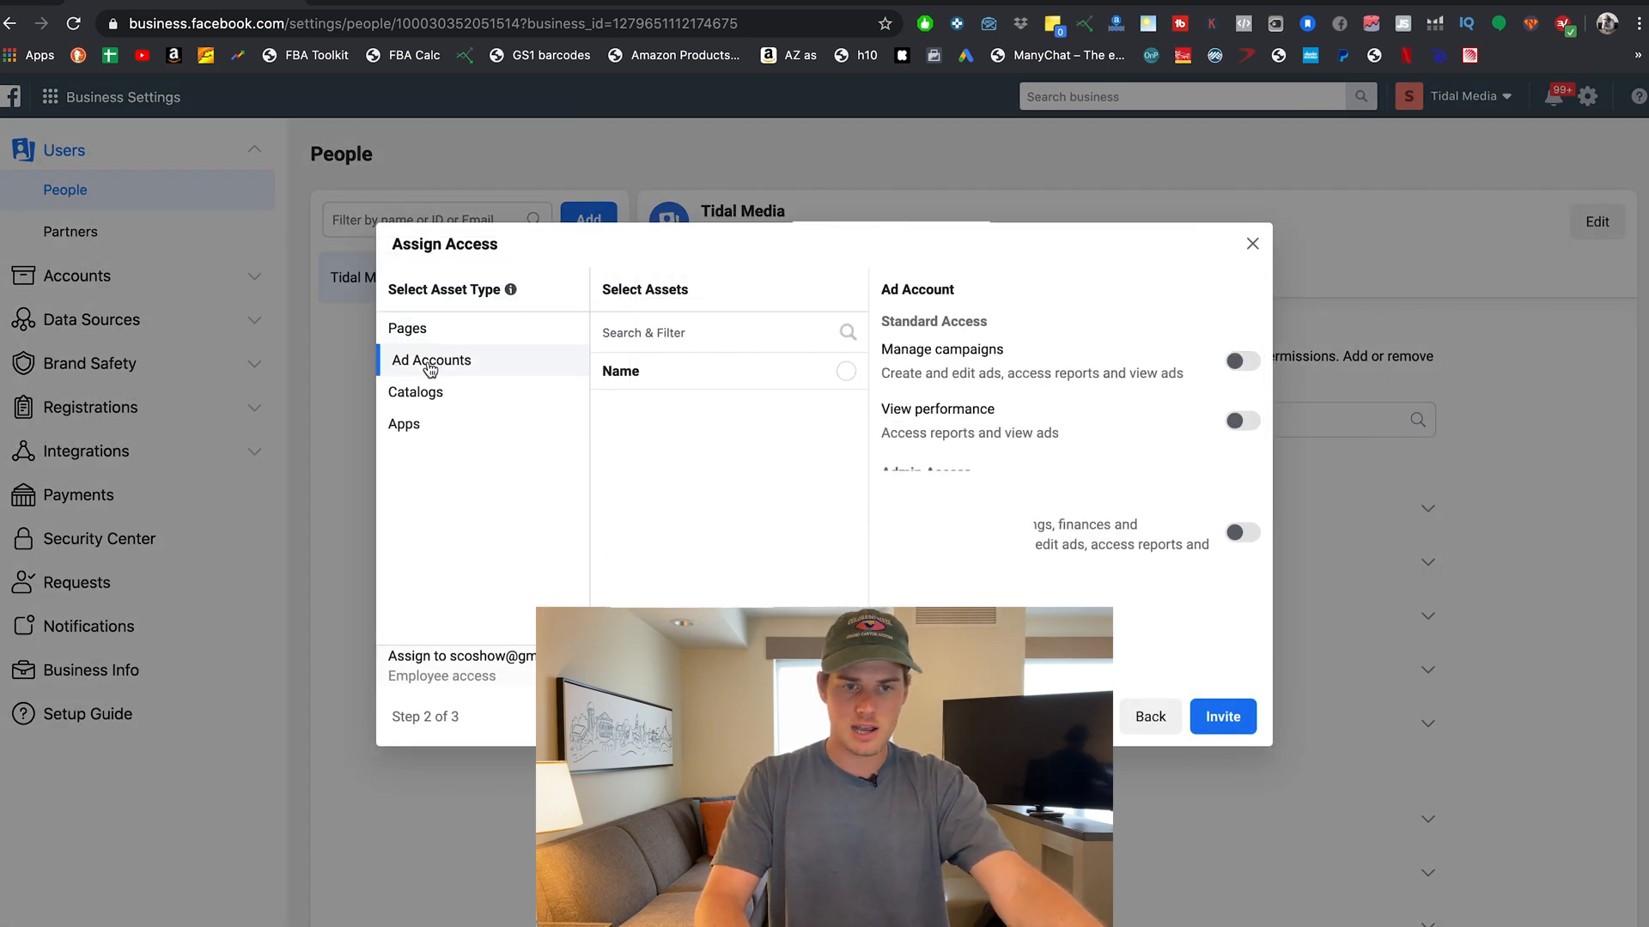
{"action": "left_click", "coordinate": [419, 396]}
{"action": "left_click", "coordinate": [414, 427]}
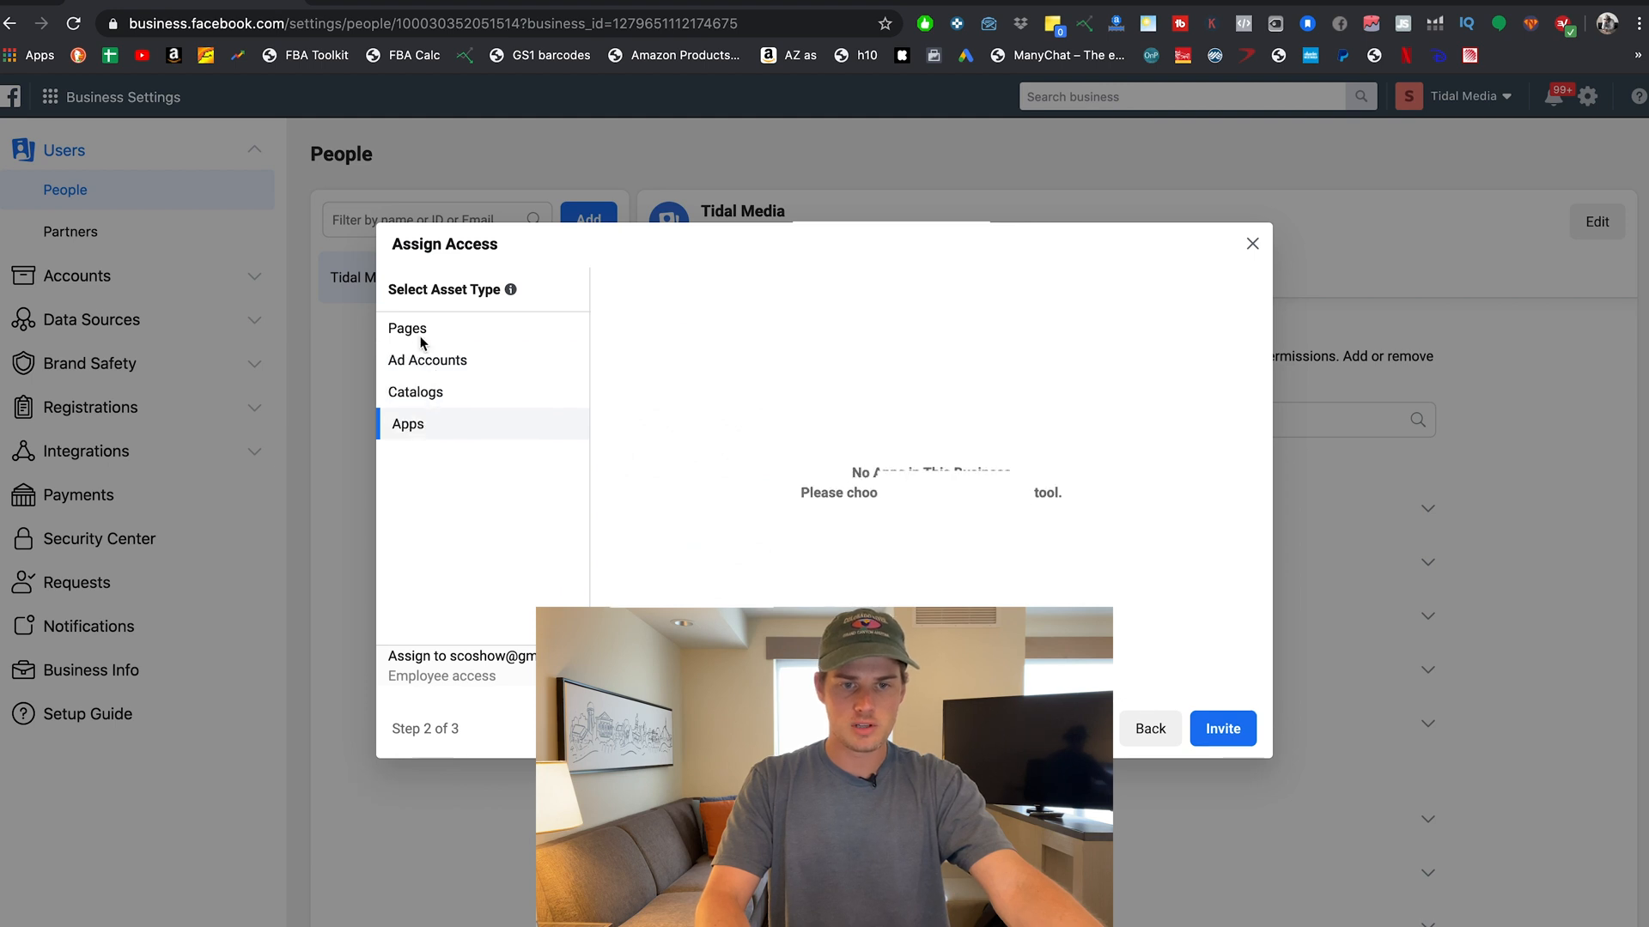
{"action": "left_click", "coordinate": [420, 334]}
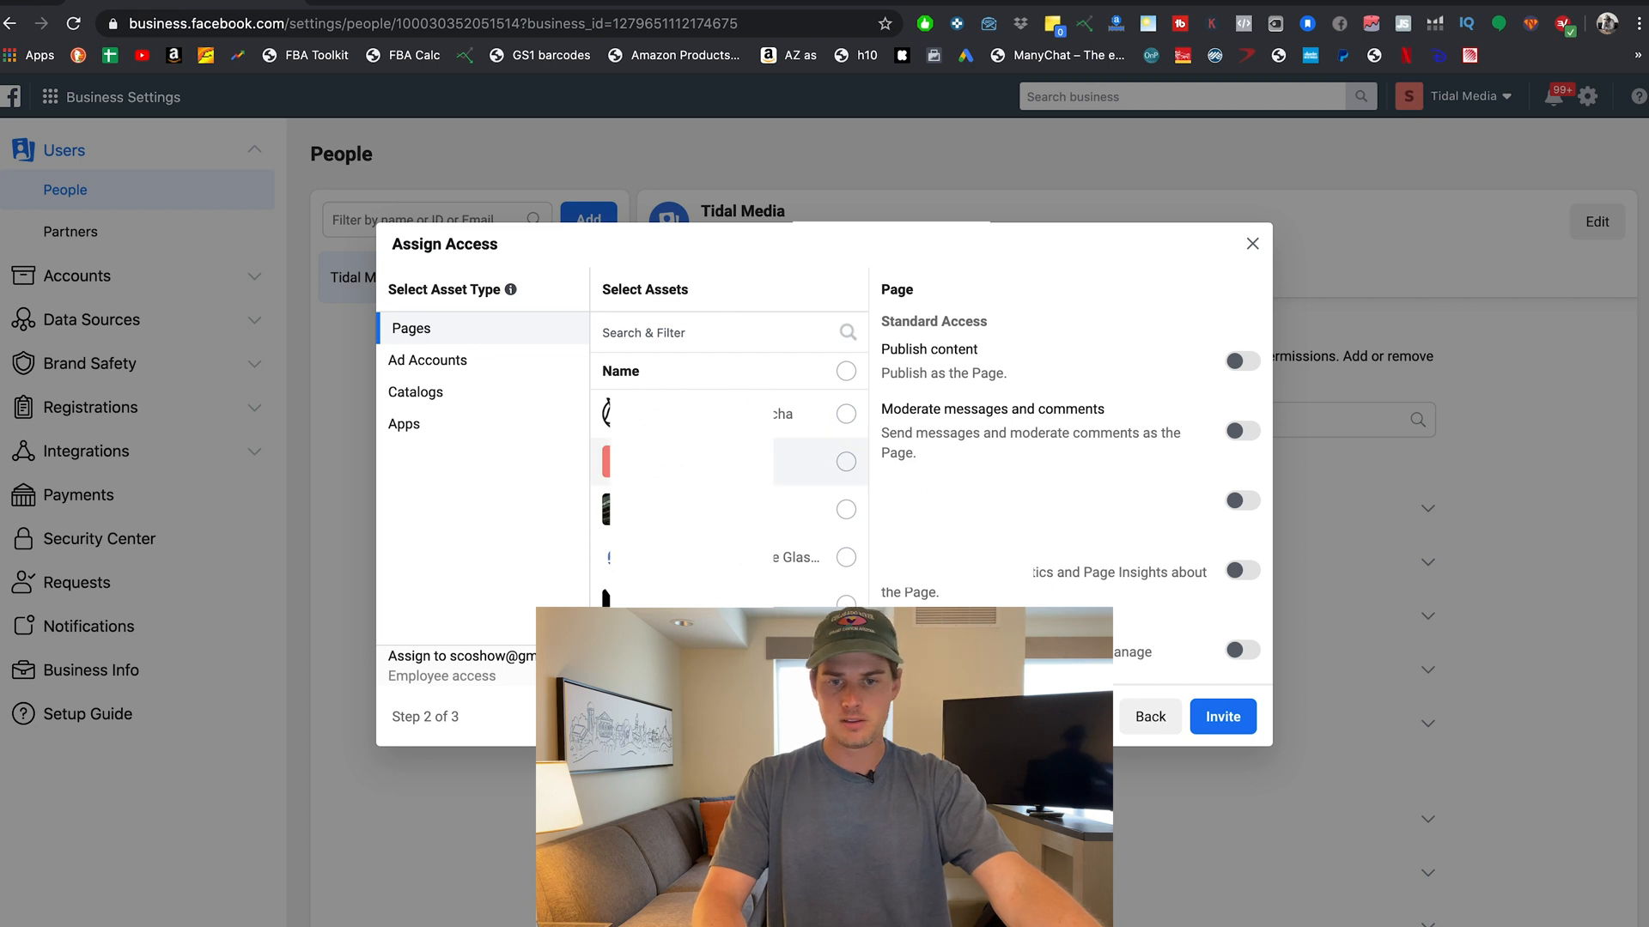
Grant Manage jobs on the second Page, close without inviting, and view Partners.
{"action": "left_click", "coordinate": [845, 463]}
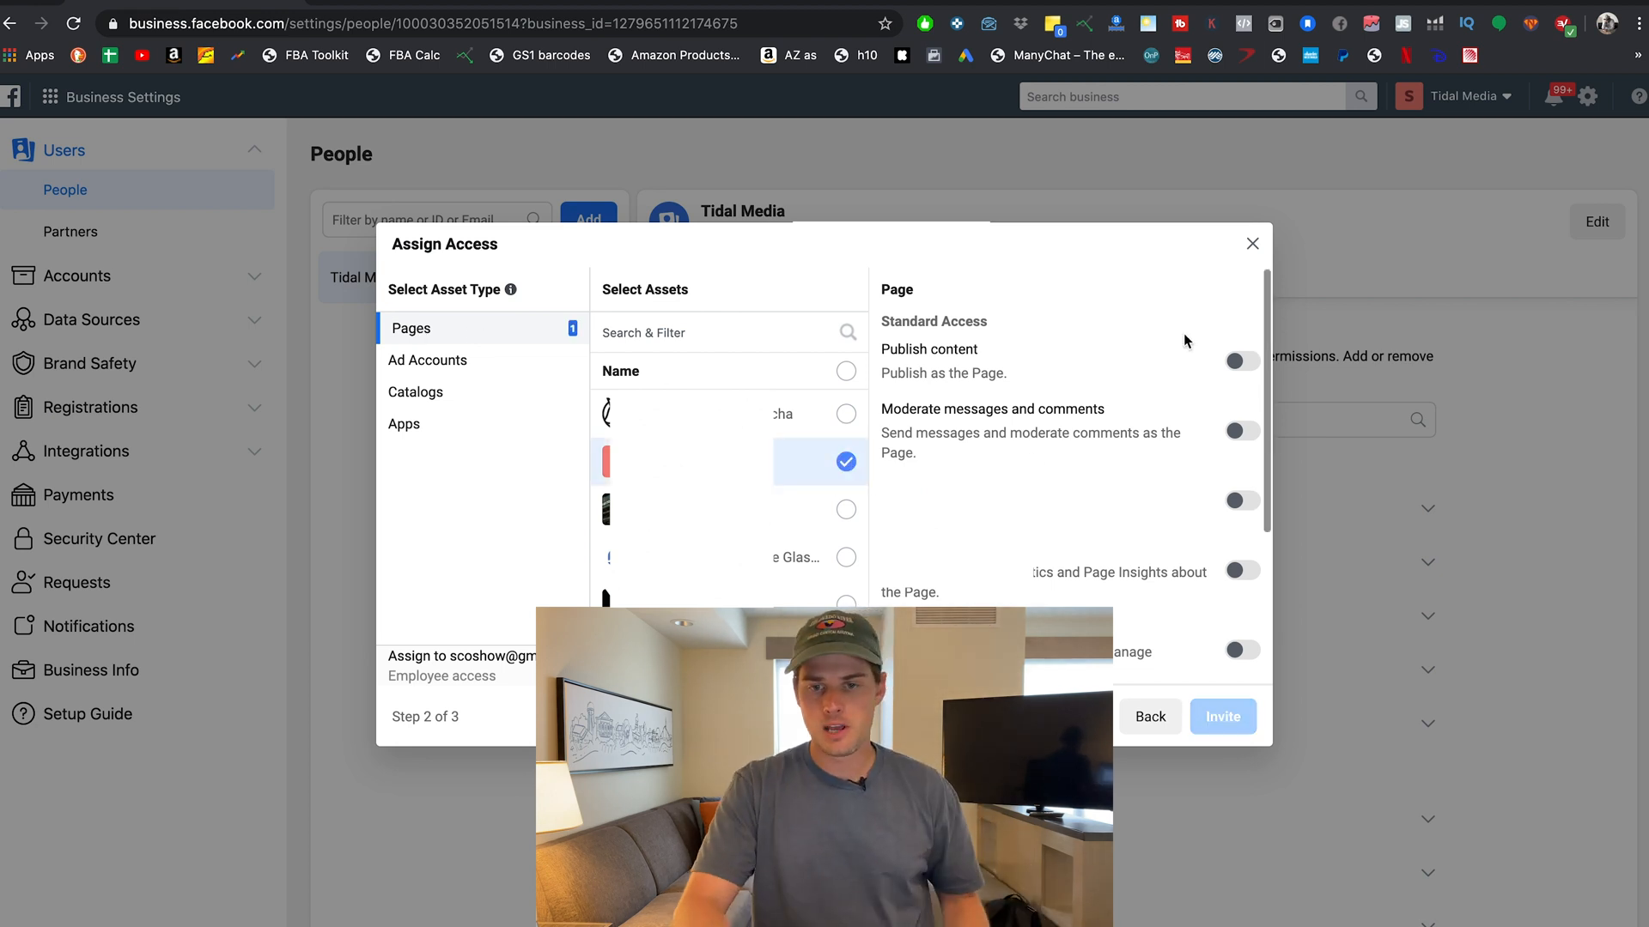
{"action": "scroll", "coordinate": [1074, 332], "scroll_direction": "down", "scroll_amount": 3}
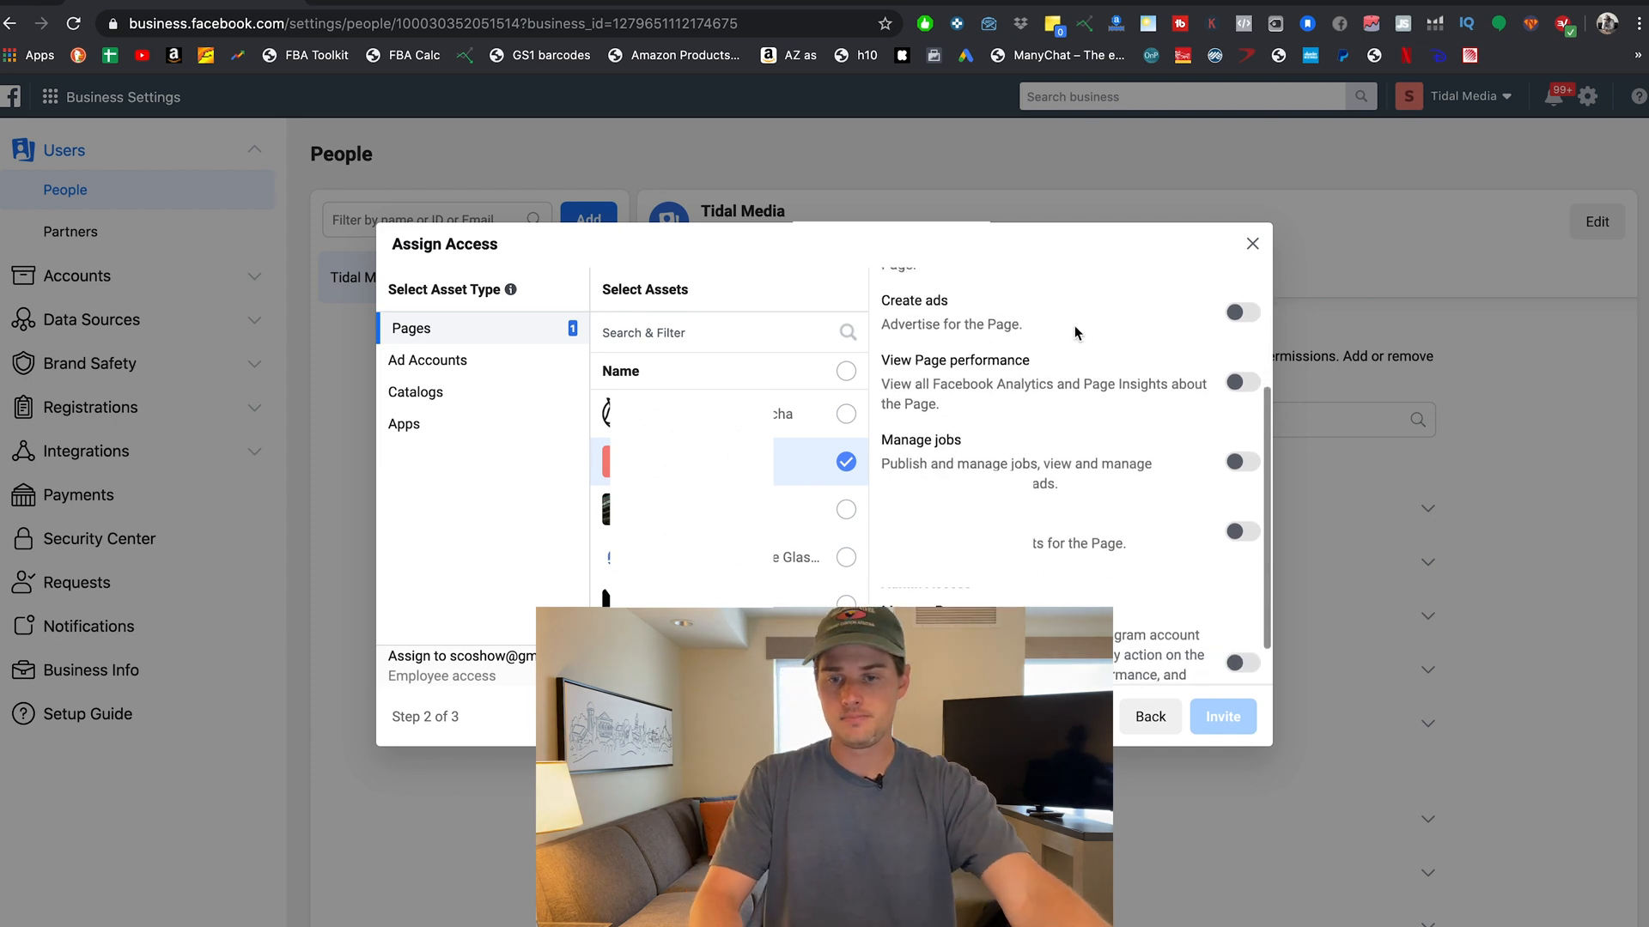
{"action": "scroll", "coordinate": [1075, 326], "scroll_direction": "up", "scroll_amount": 5}
{"action": "scroll", "coordinate": [1075, 416], "scroll_direction": "down", "scroll_amount": 3}
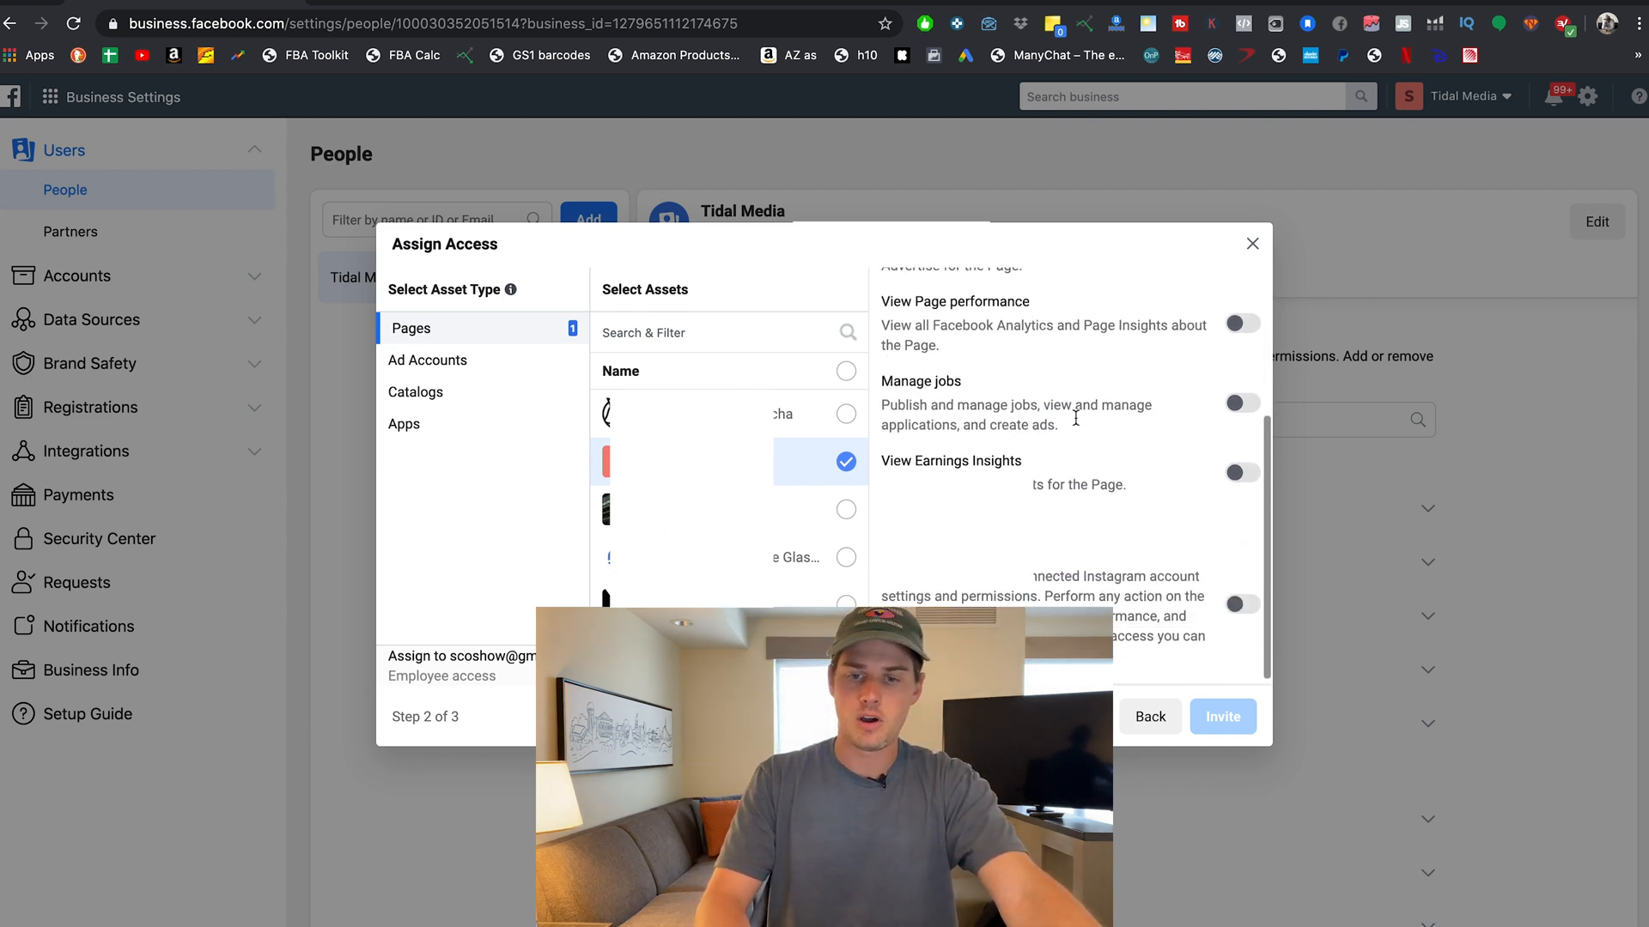
{"action": "left_click", "coordinate": [1243, 402]}
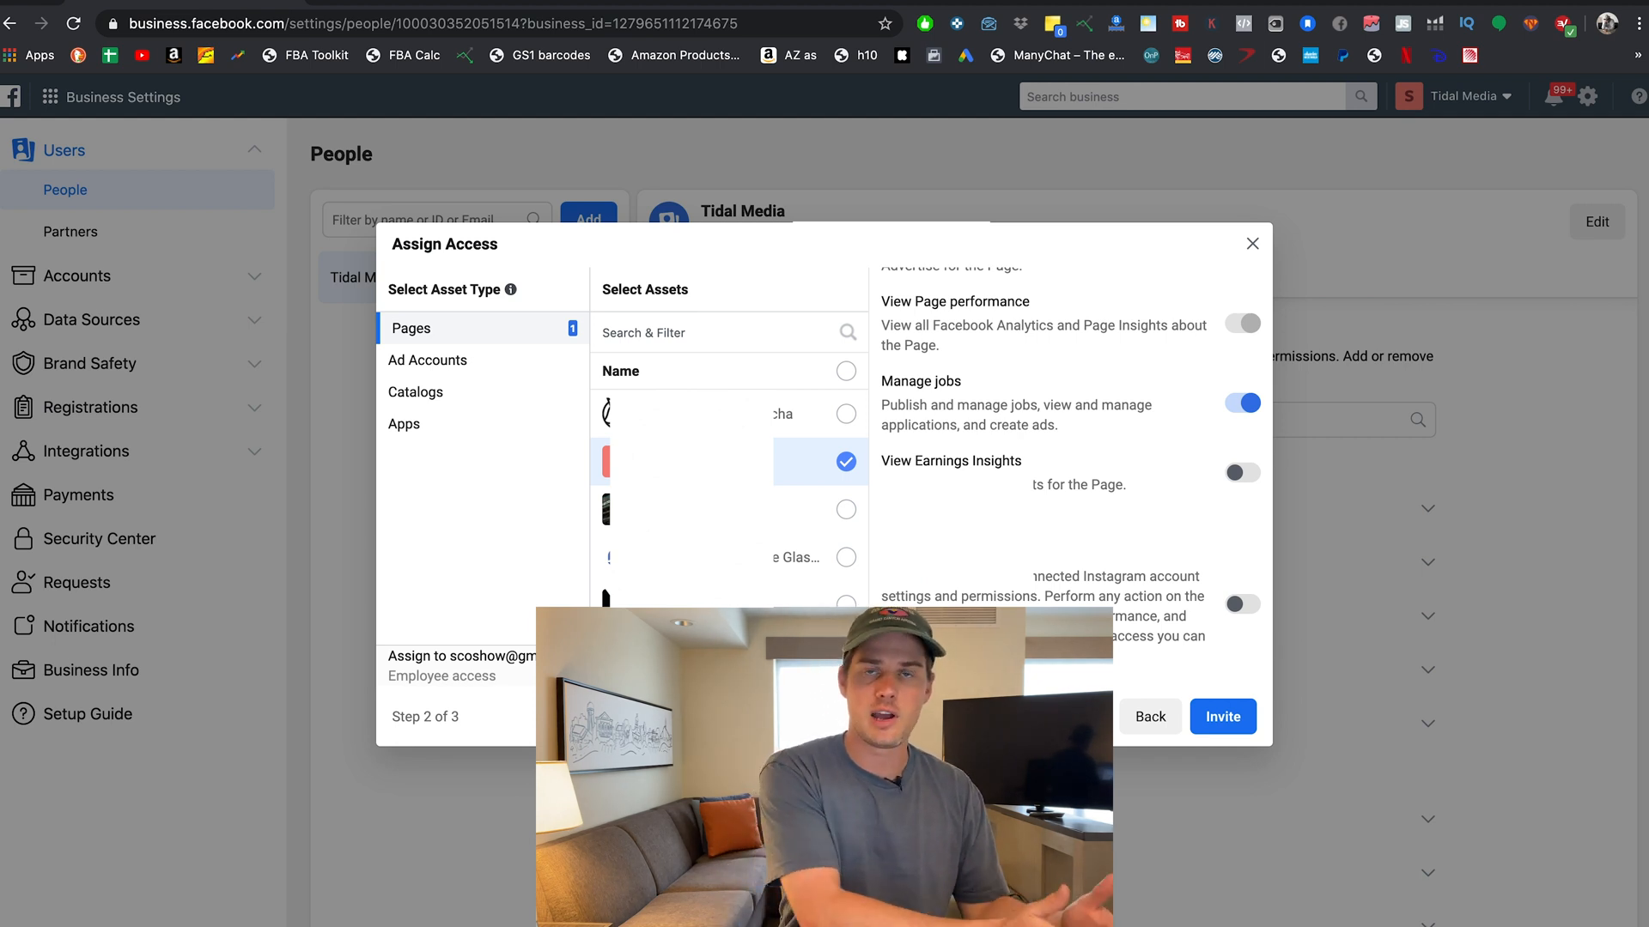
{"action": "left_click", "coordinate": [1252, 244]}
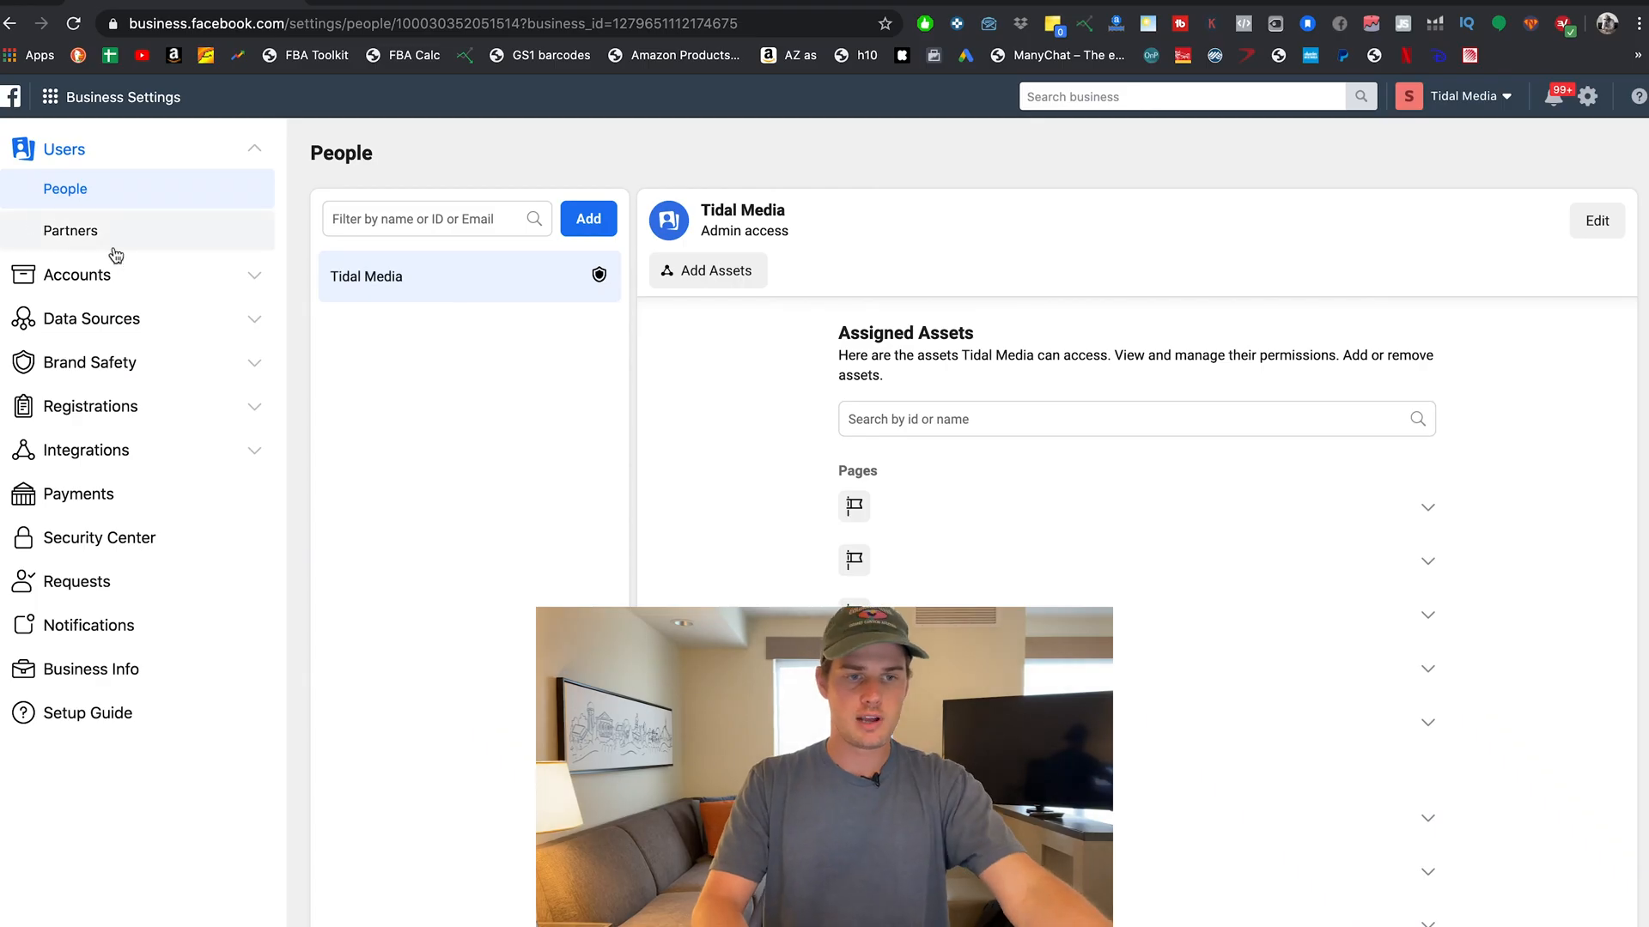
{"action": "left_click", "coordinate": [90, 243]}
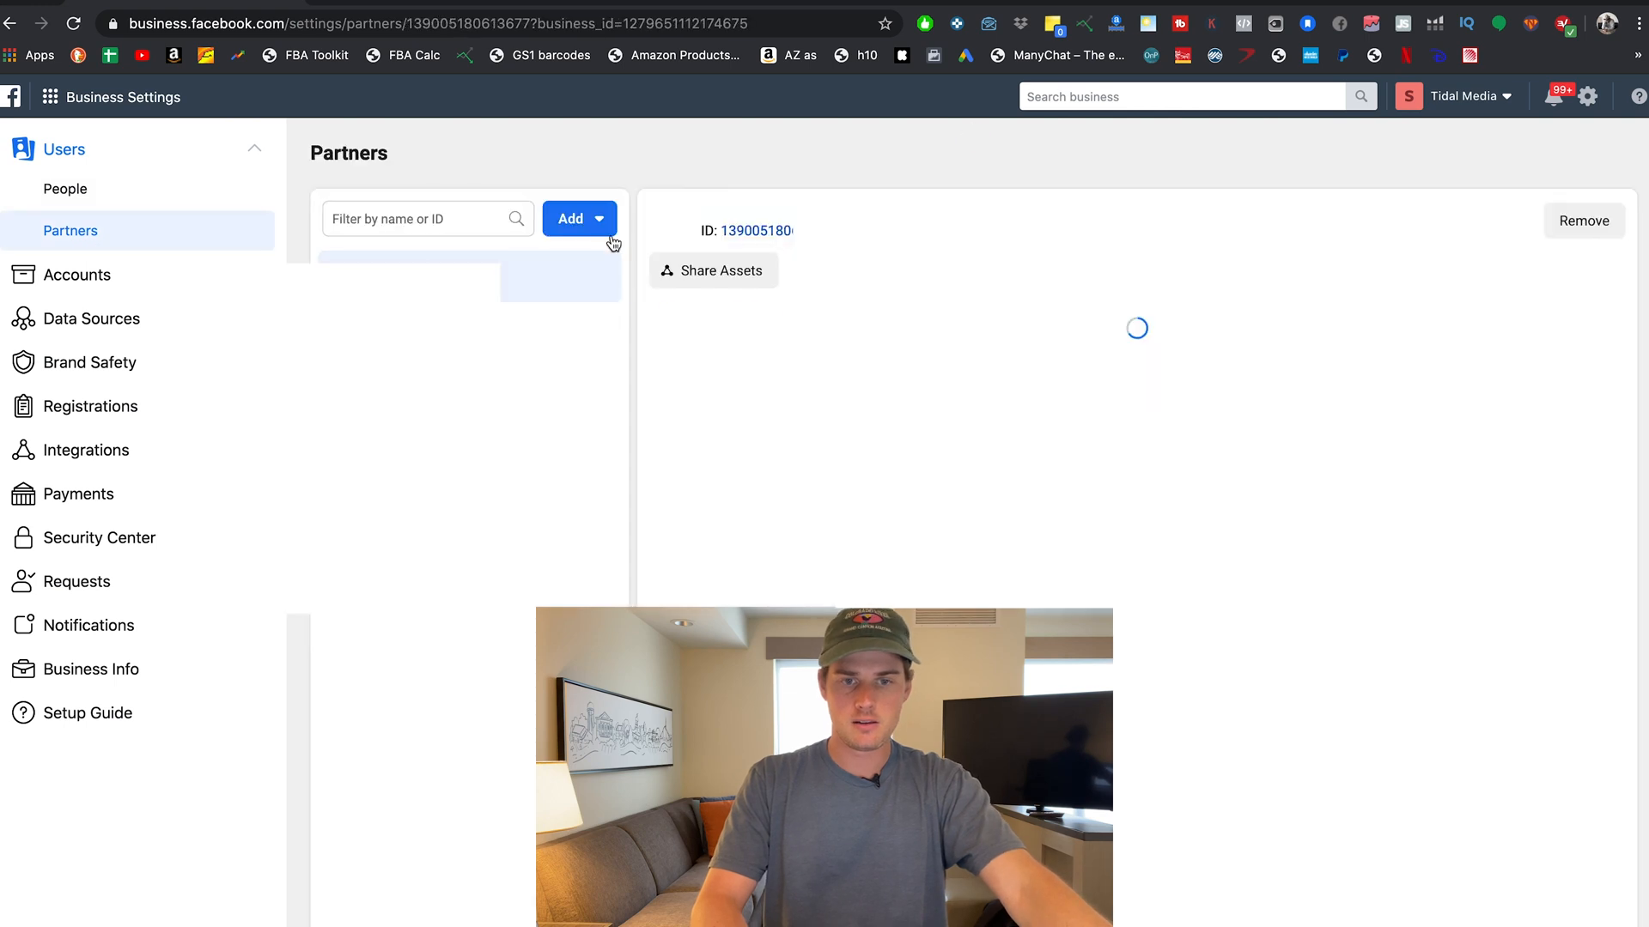
{"action": "left_click", "coordinate": [611, 233]}
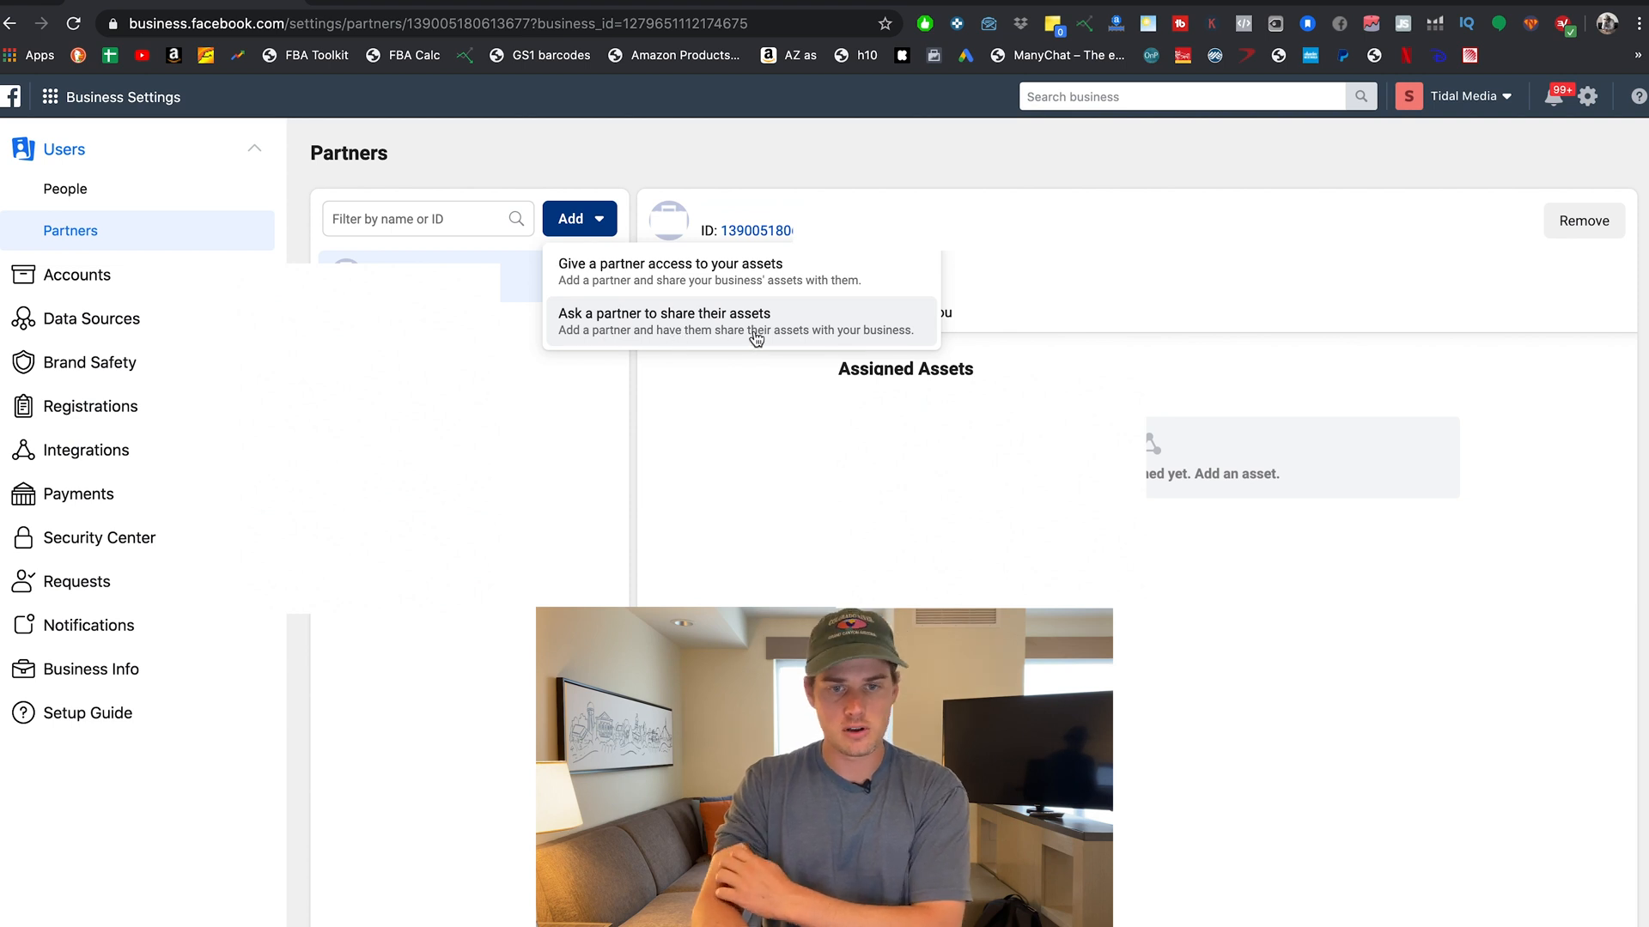
{"action": "left_click", "coordinate": [636, 273]}
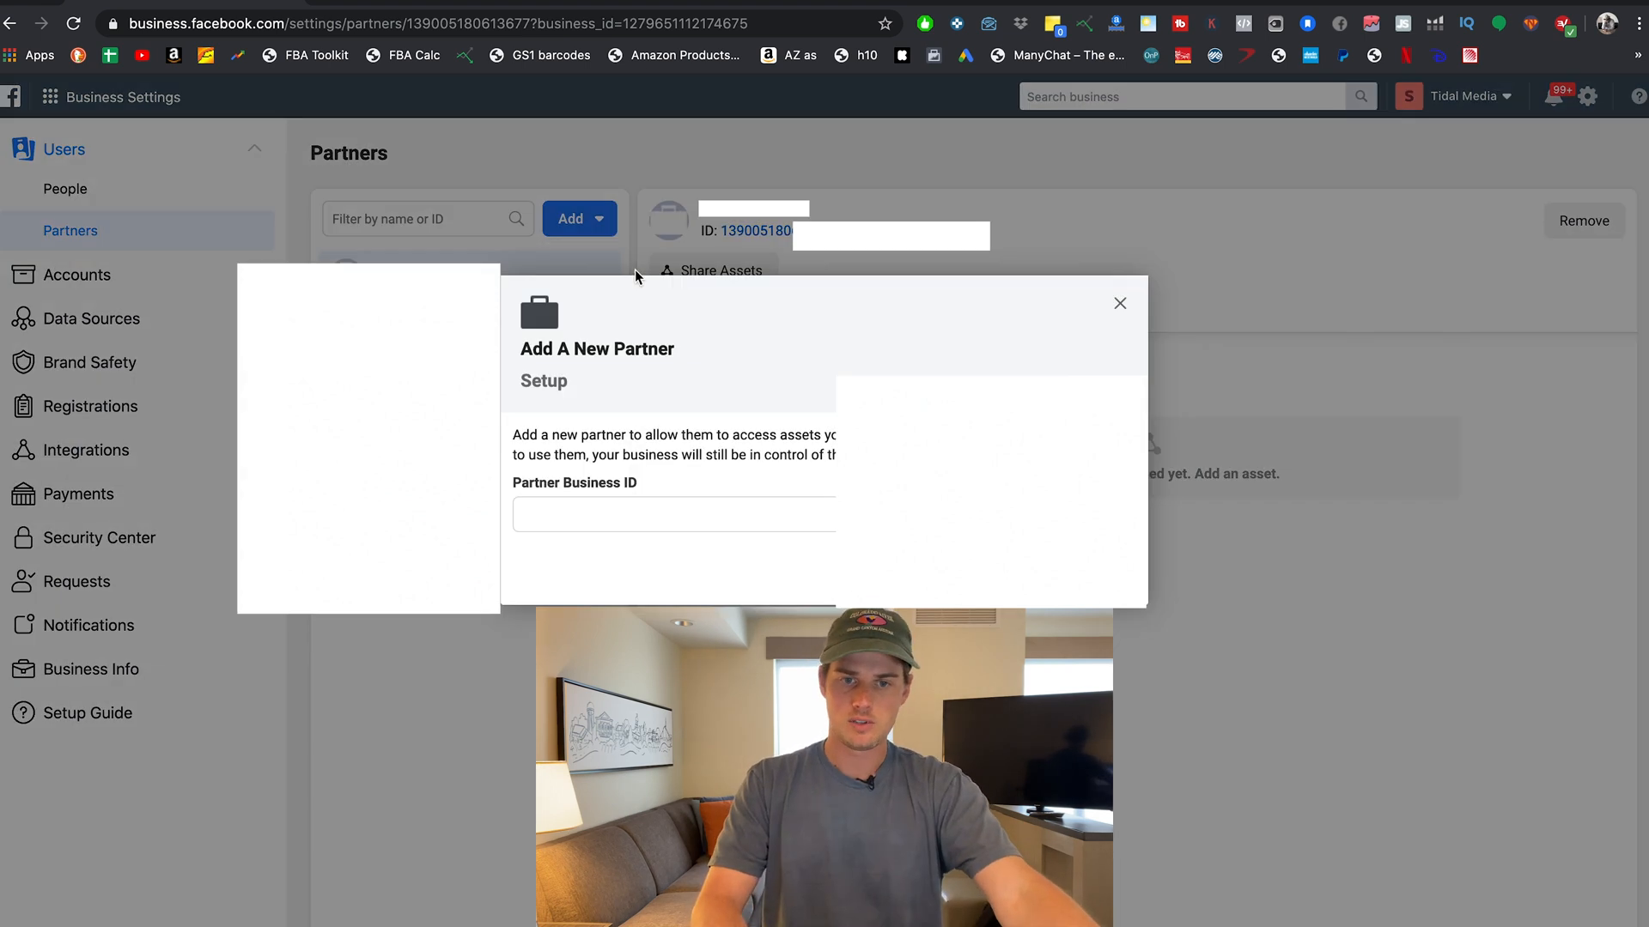
{"action": "left_click", "coordinate": [581, 518]}
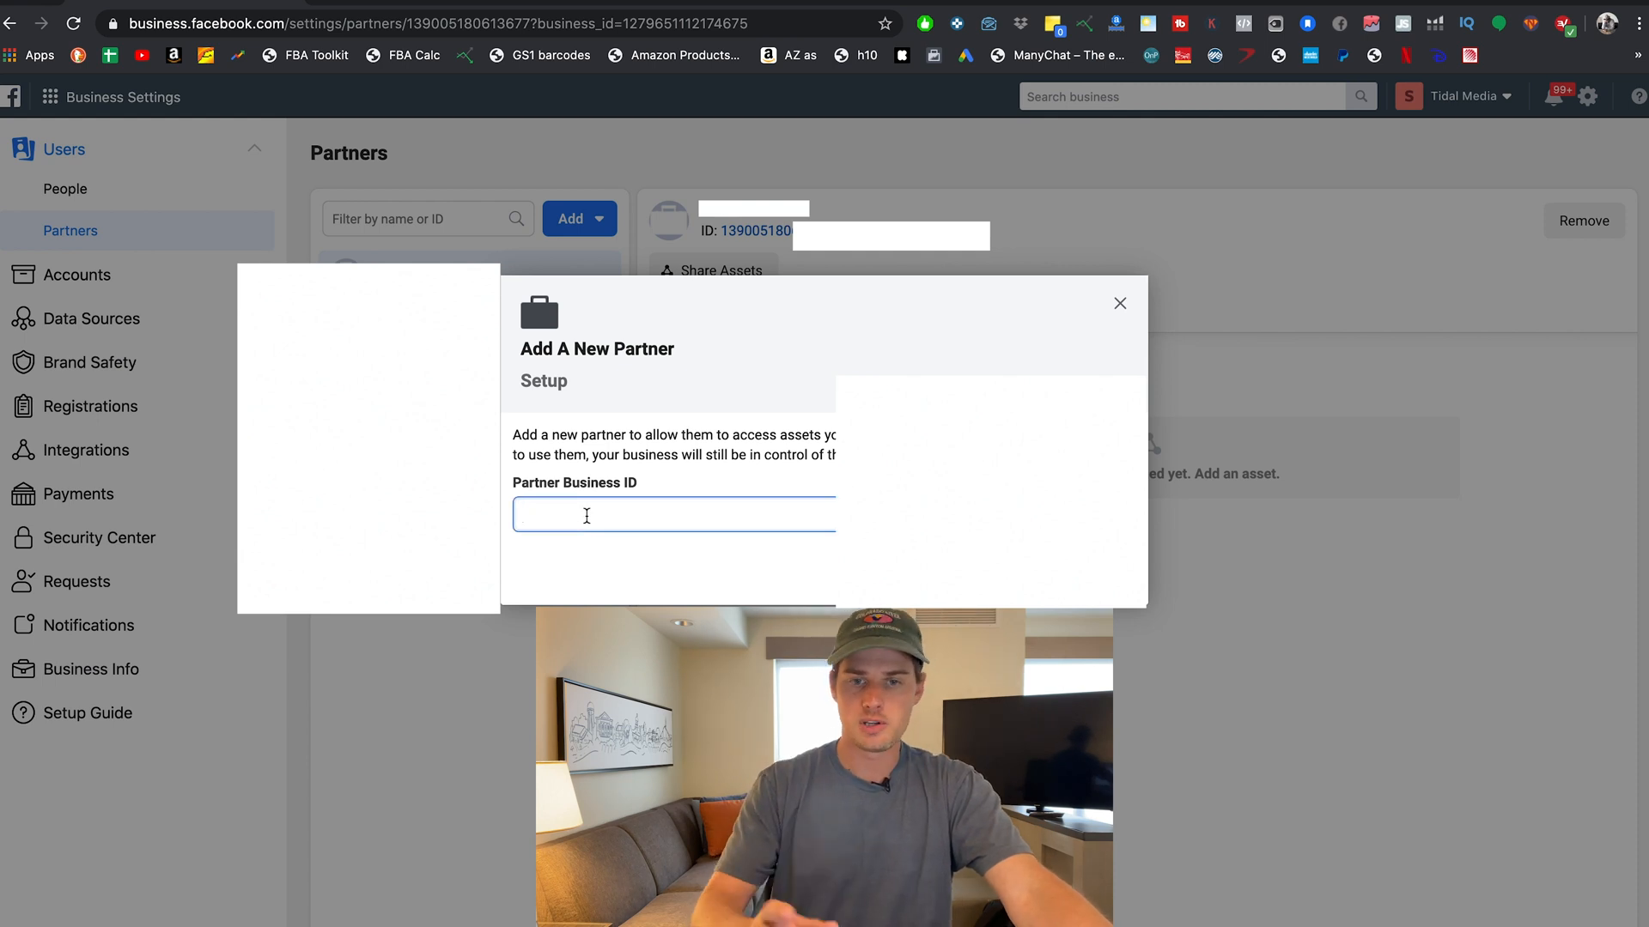
{"action": "left_click", "coordinate": [1034, 574]}
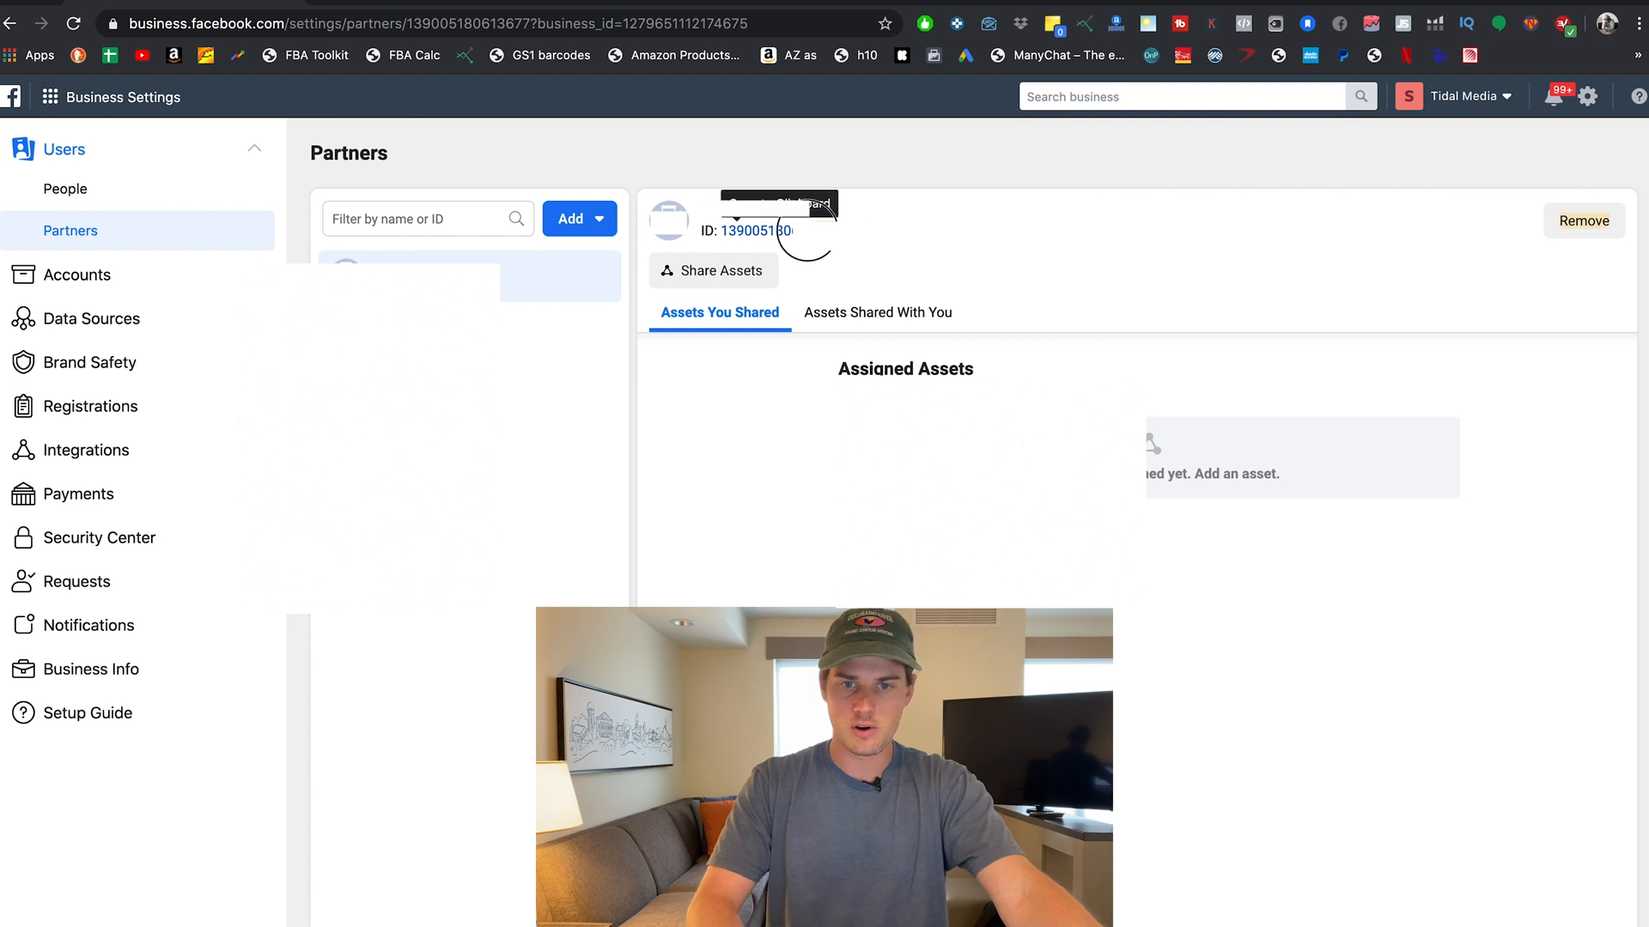
{"action": "left_click", "coordinate": [722, 231]}
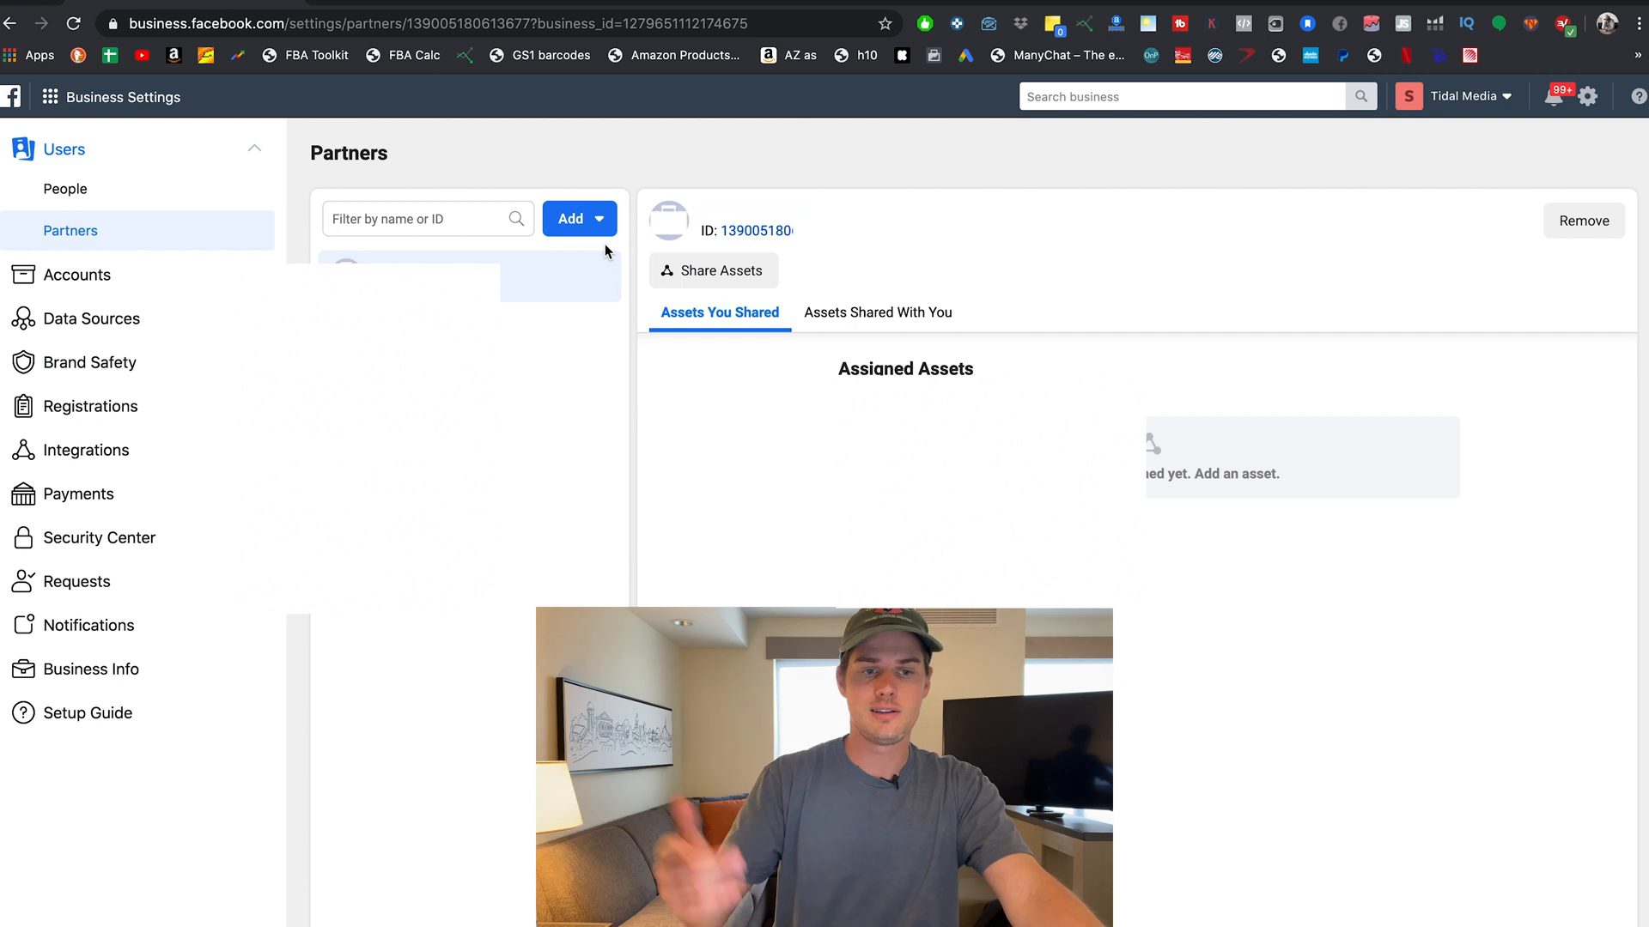
{"action": "left_click", "coordinate": [83, 283]}
{"action": "left_click", "coordinate": [85, 362]}
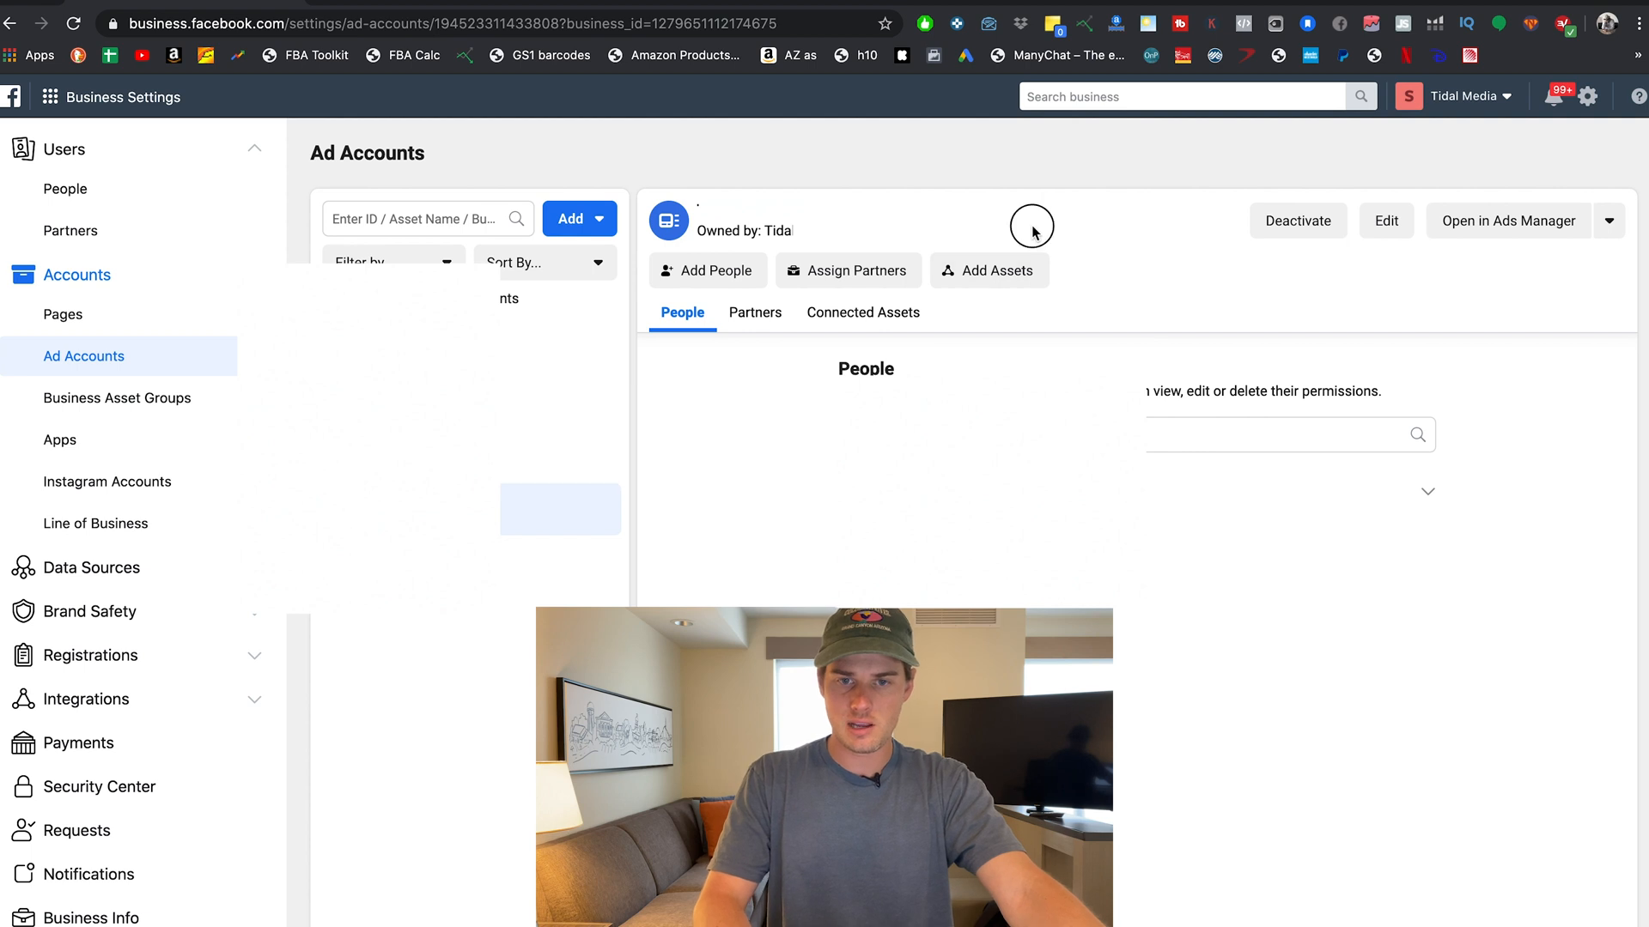
{"action": "left_click_drag", "start_coordinate": [1030, 221], "coordinate": [854, 210]}
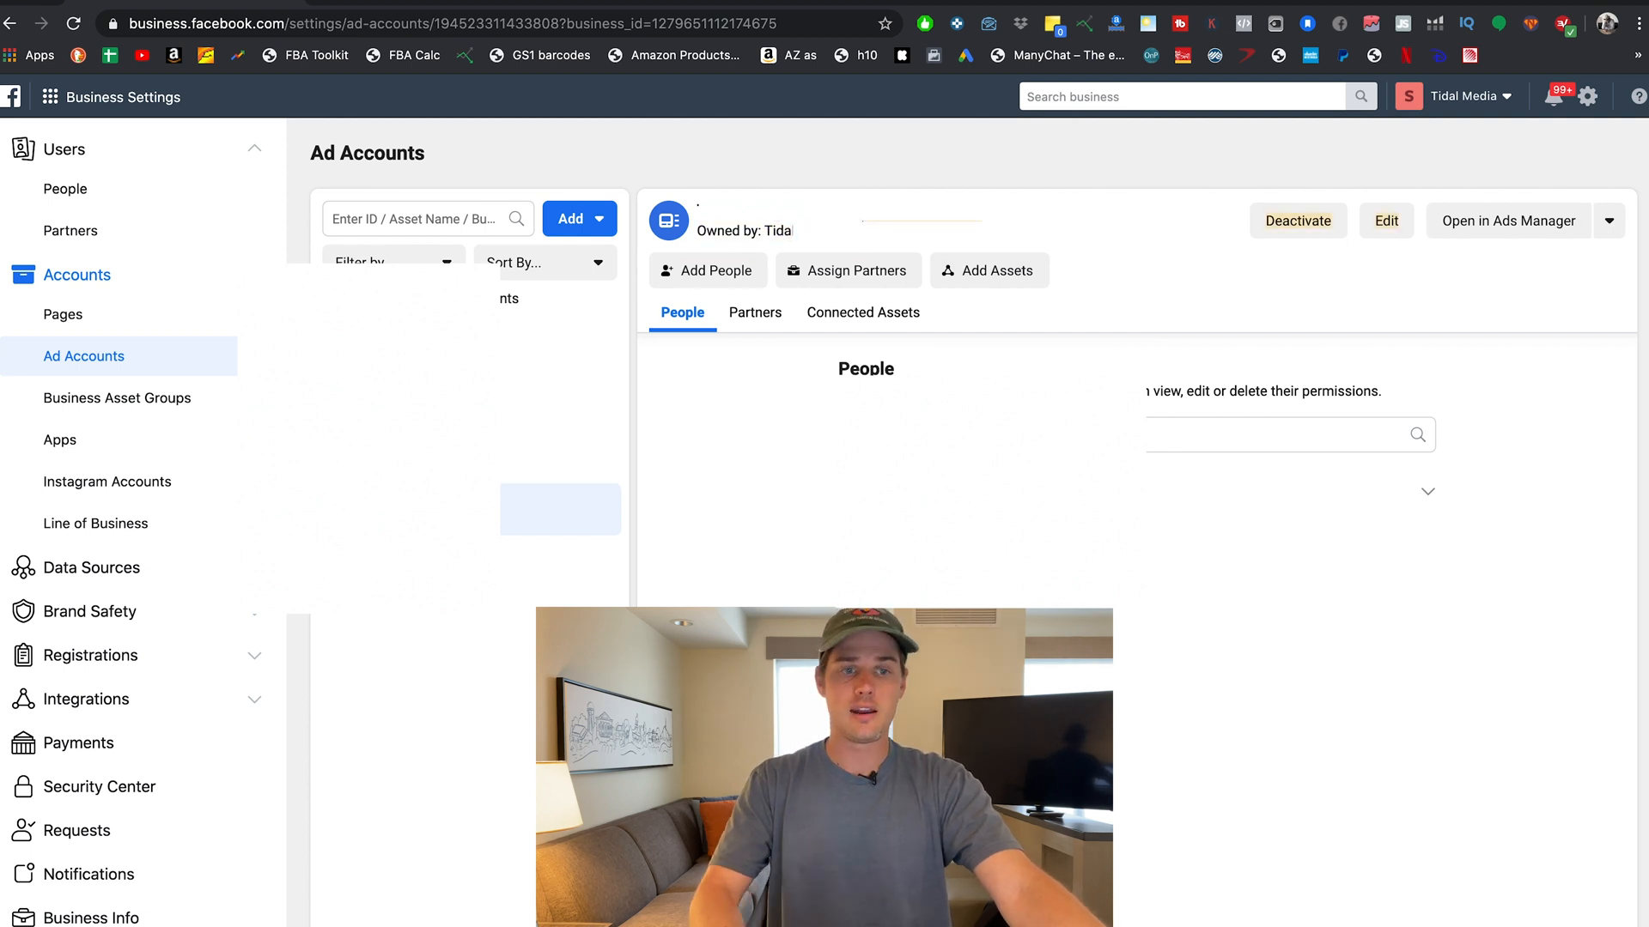
{"action": "left_click", "coordinate": [101, 228]}
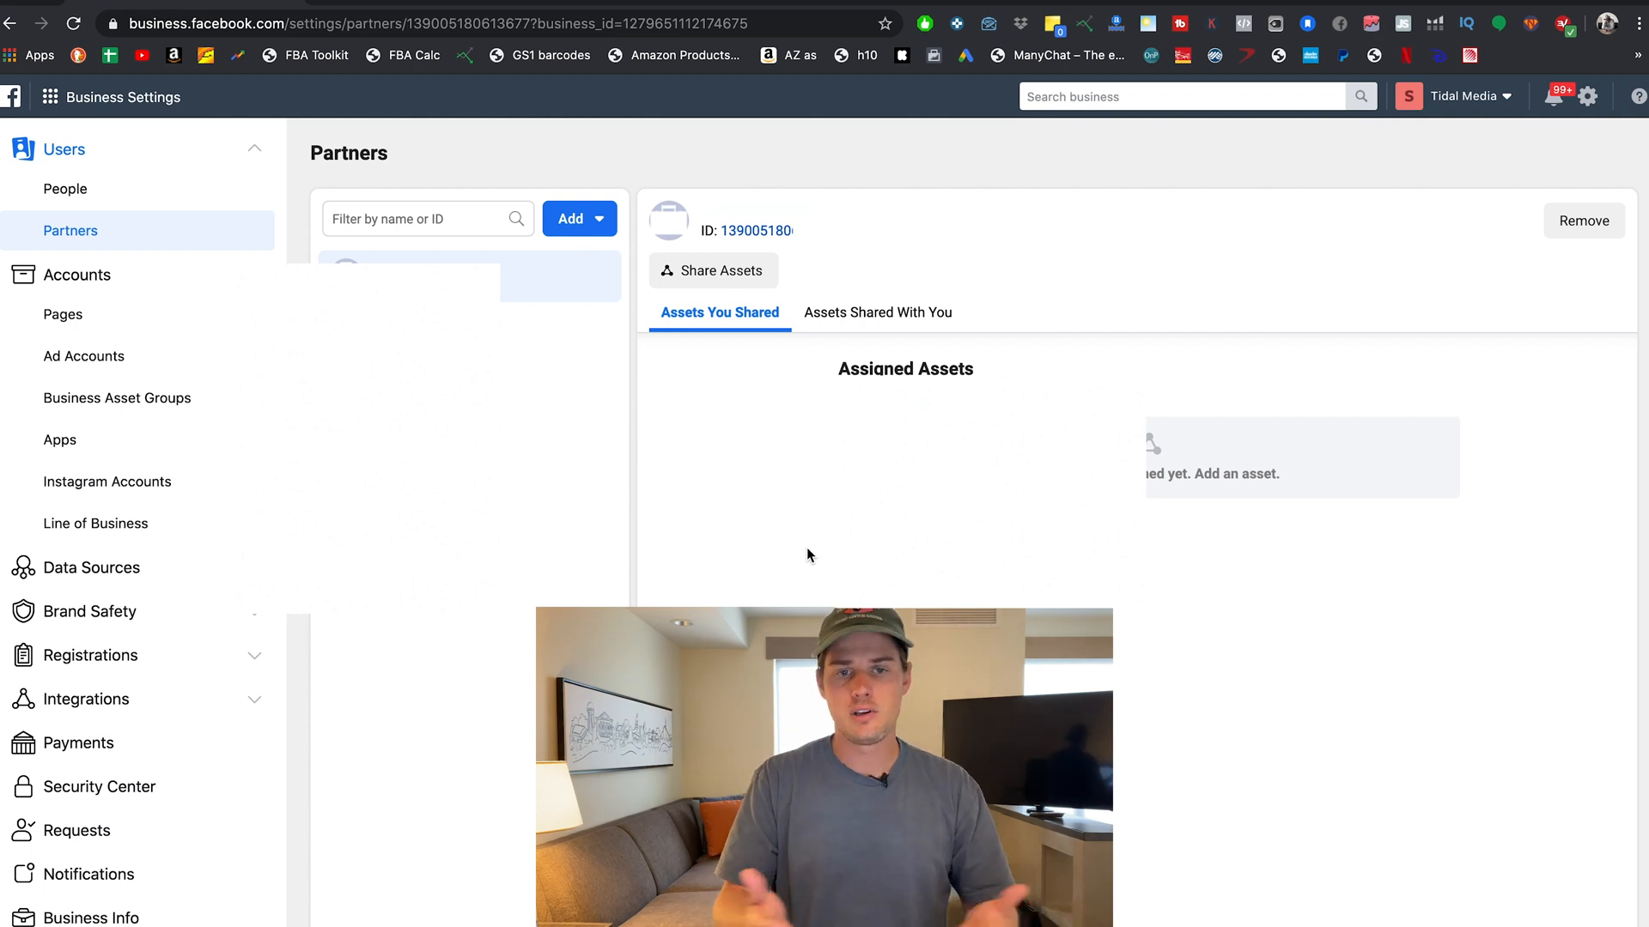
{"action": "left_click", "coordinate": [573, 223]}
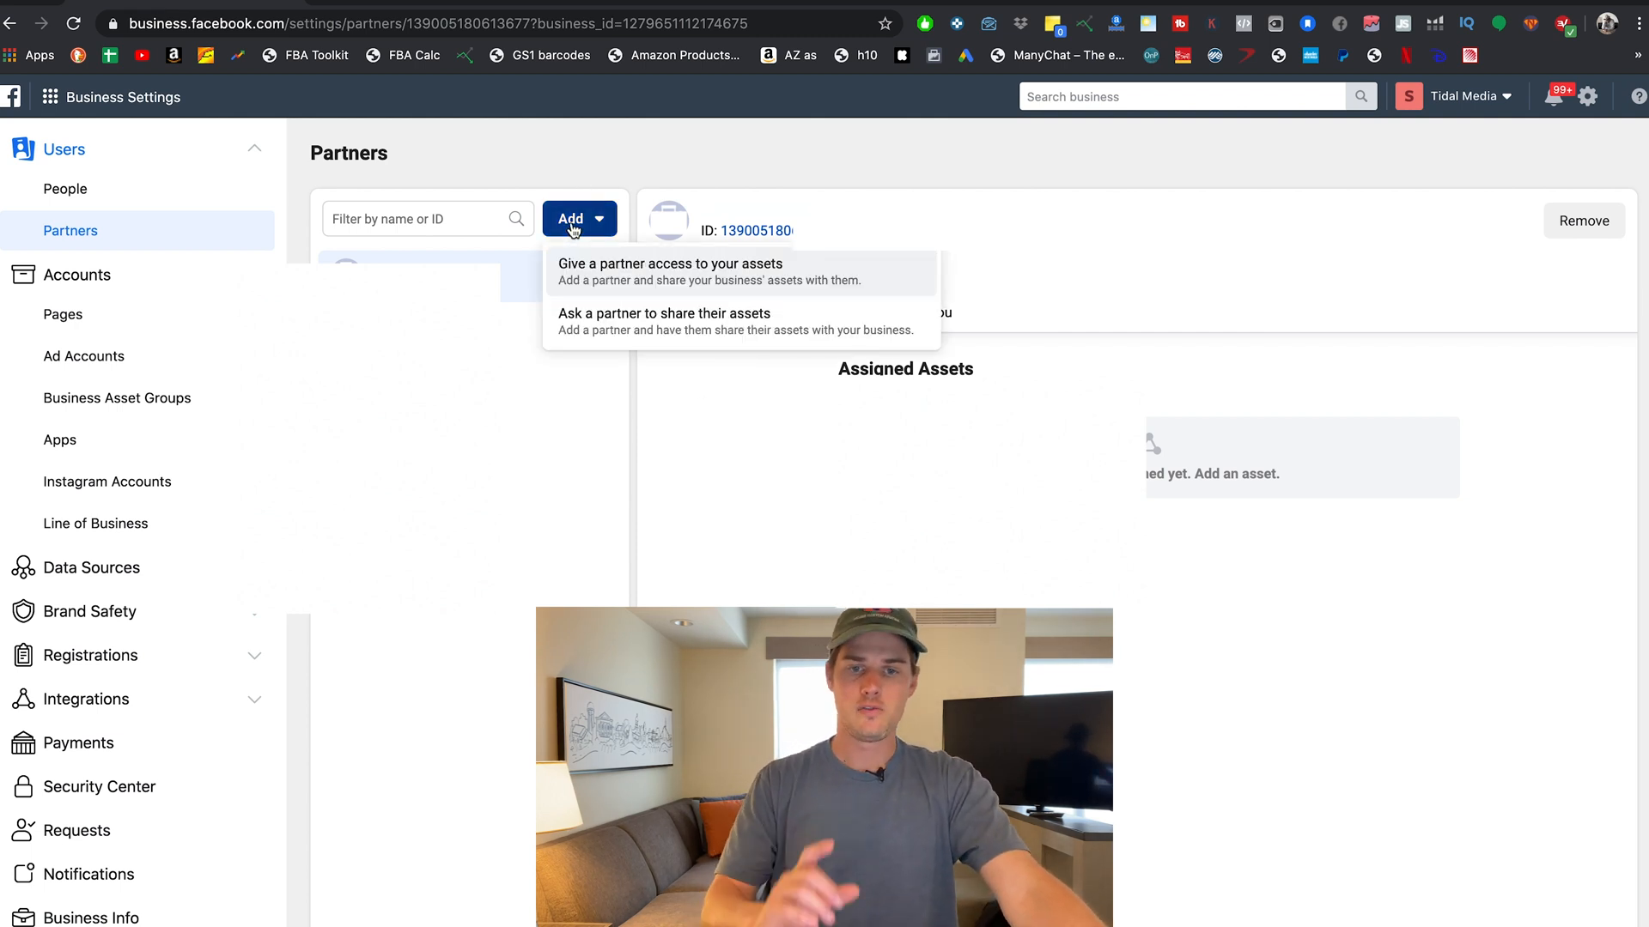
{"action": "left_click", "coordinate": [688, 337]}
{"action": "left_click", "coordinate": [1078, 745]}
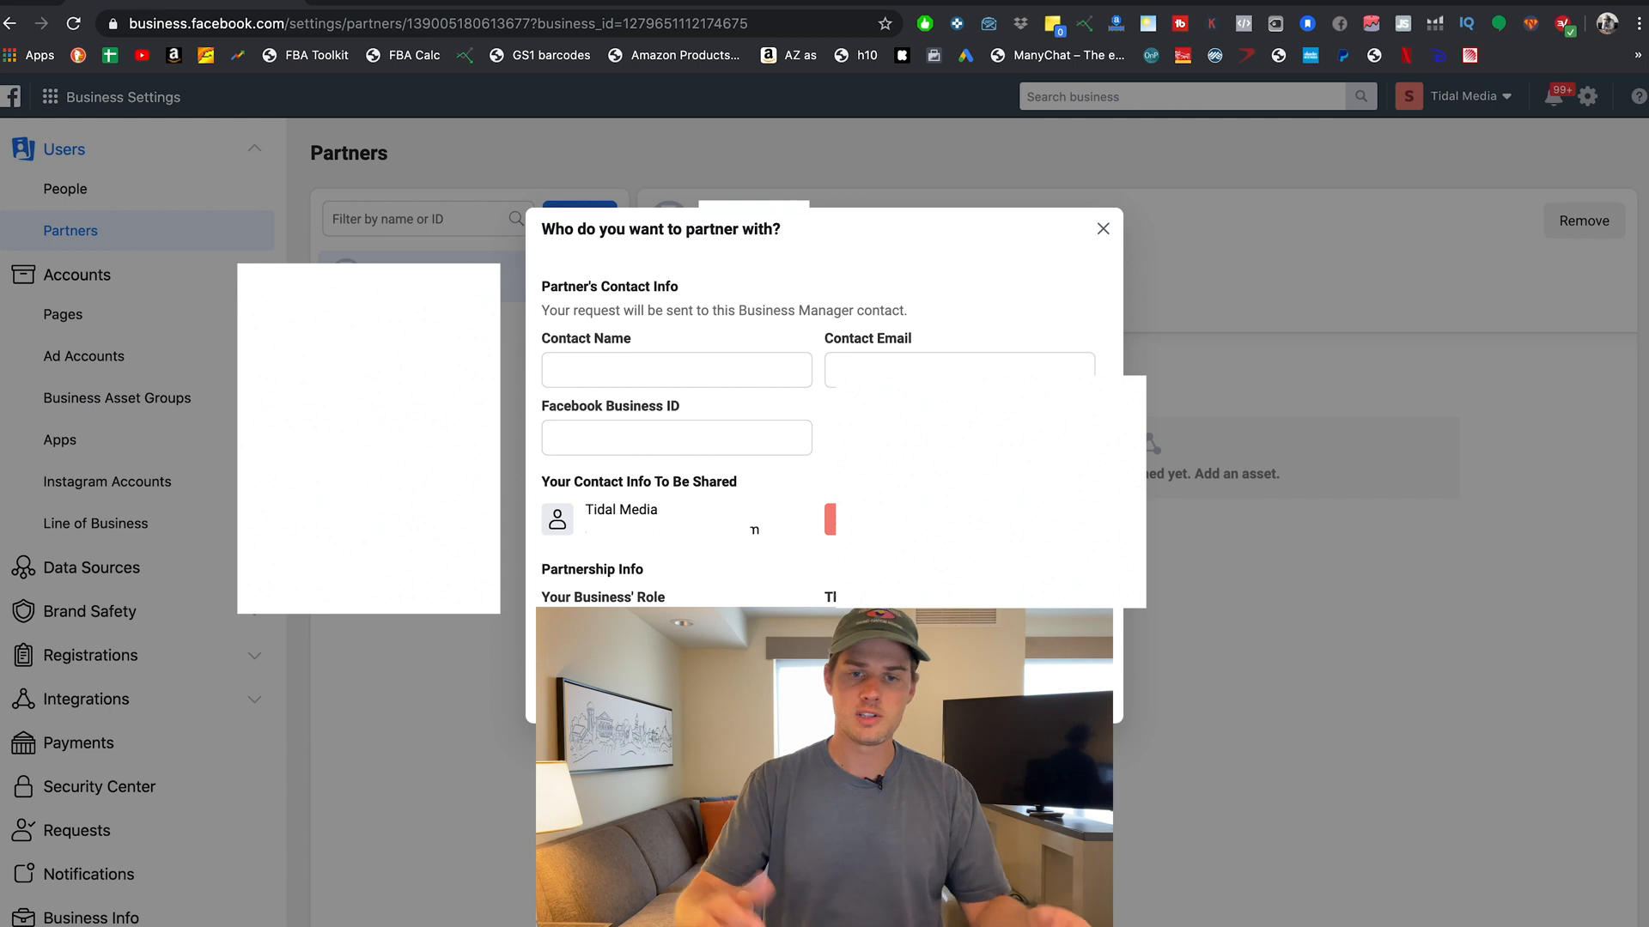
{"action": "left_click", "coordinate": [1247, 566]}
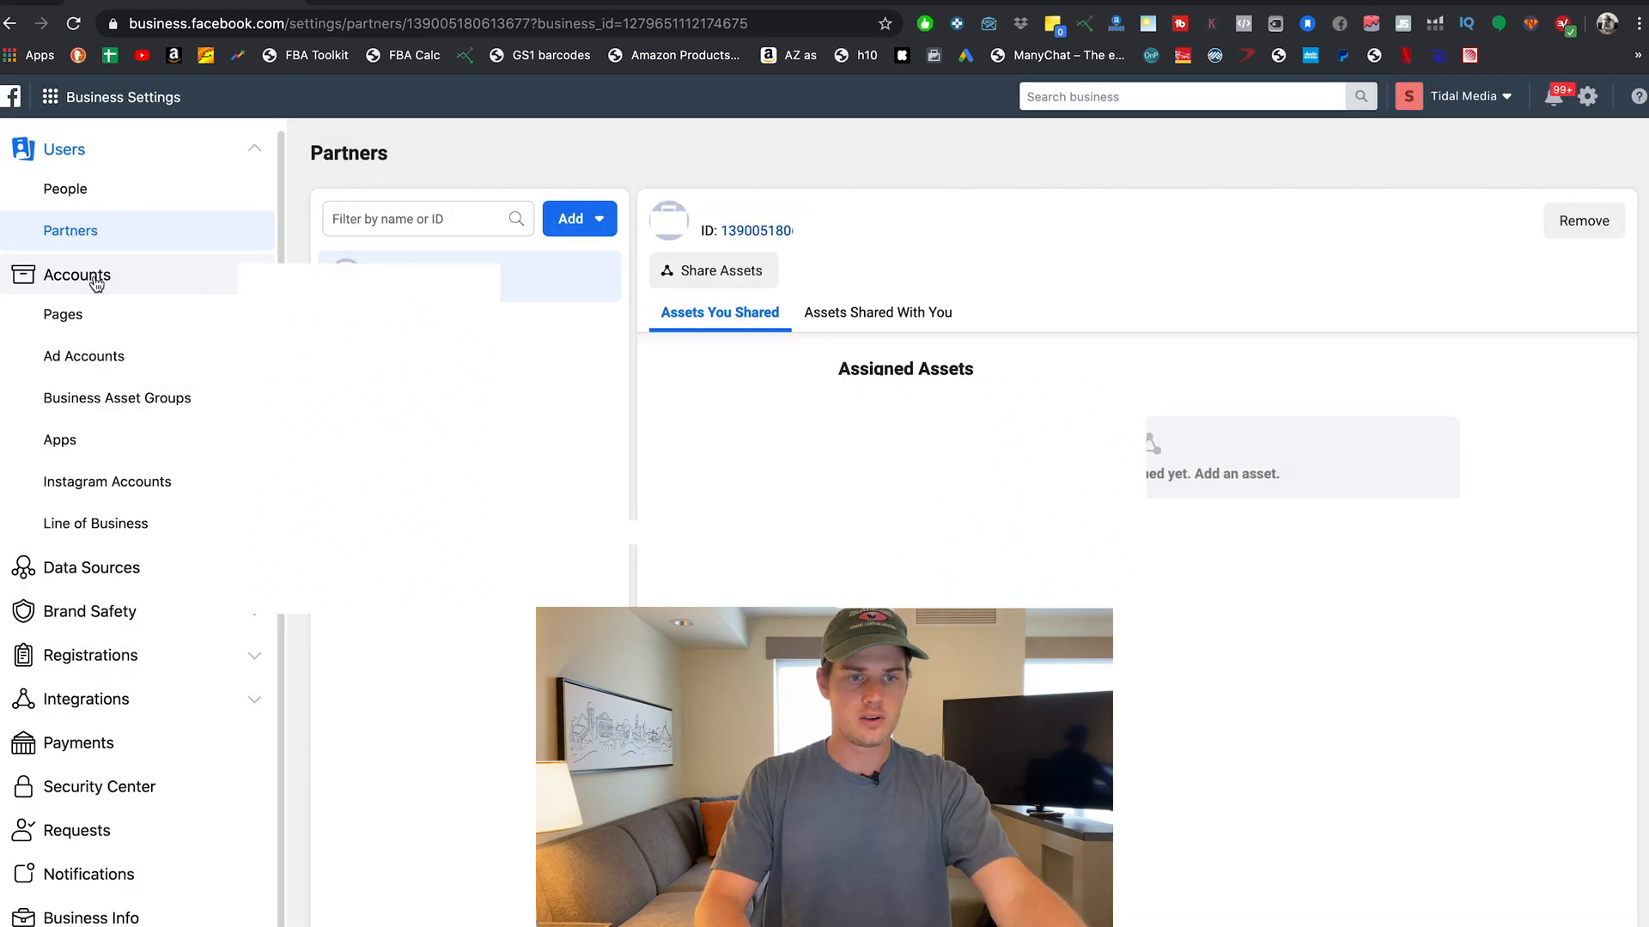
Look through the Pages, Ad Accounts and Instagram Accounts settings, ending on Pages.
{"action": "left_click", "coordinate": [111, 321]}
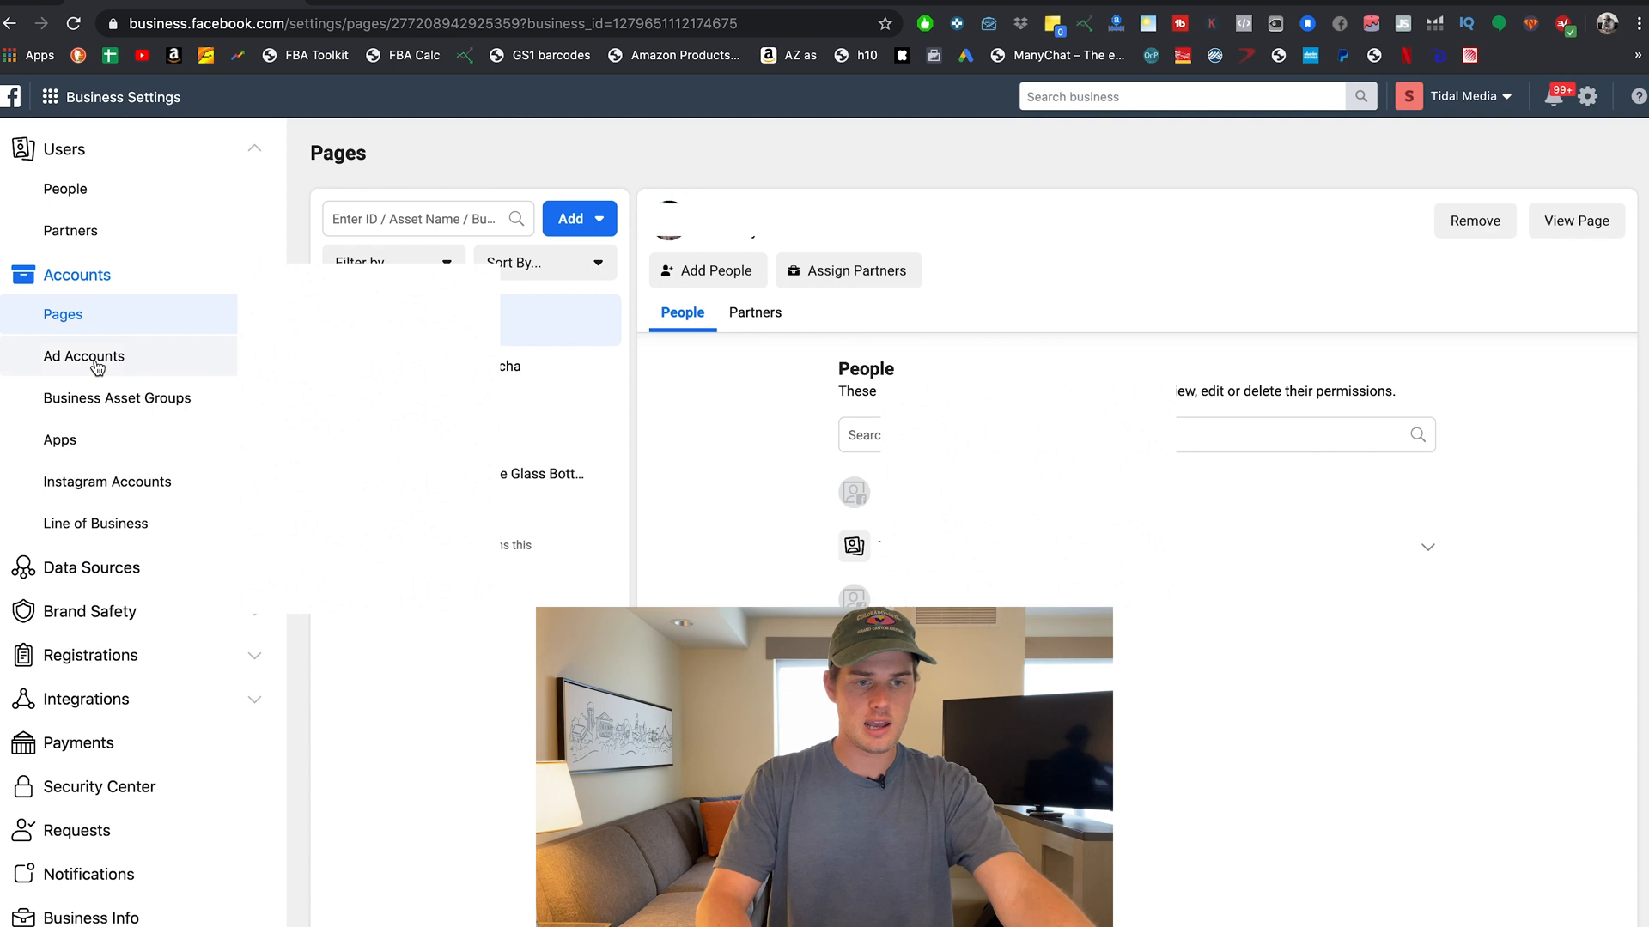
{"action": "left_click", "coordinate": [96, 363]}
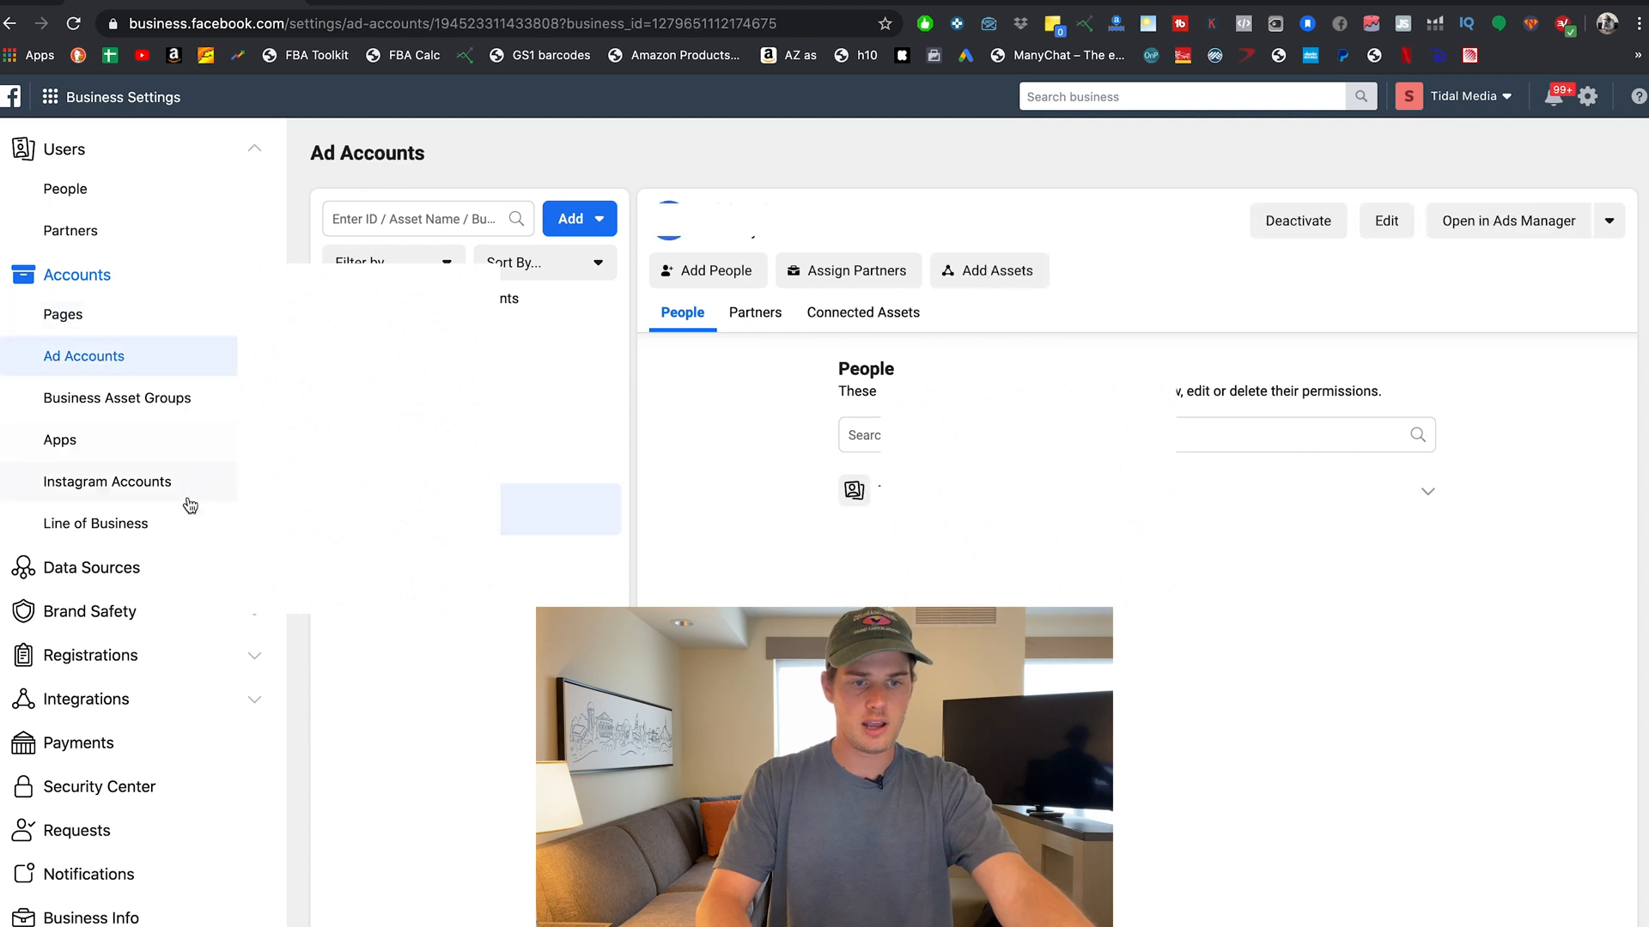
{"action": "left_click", "coordinate": [121, 491]}
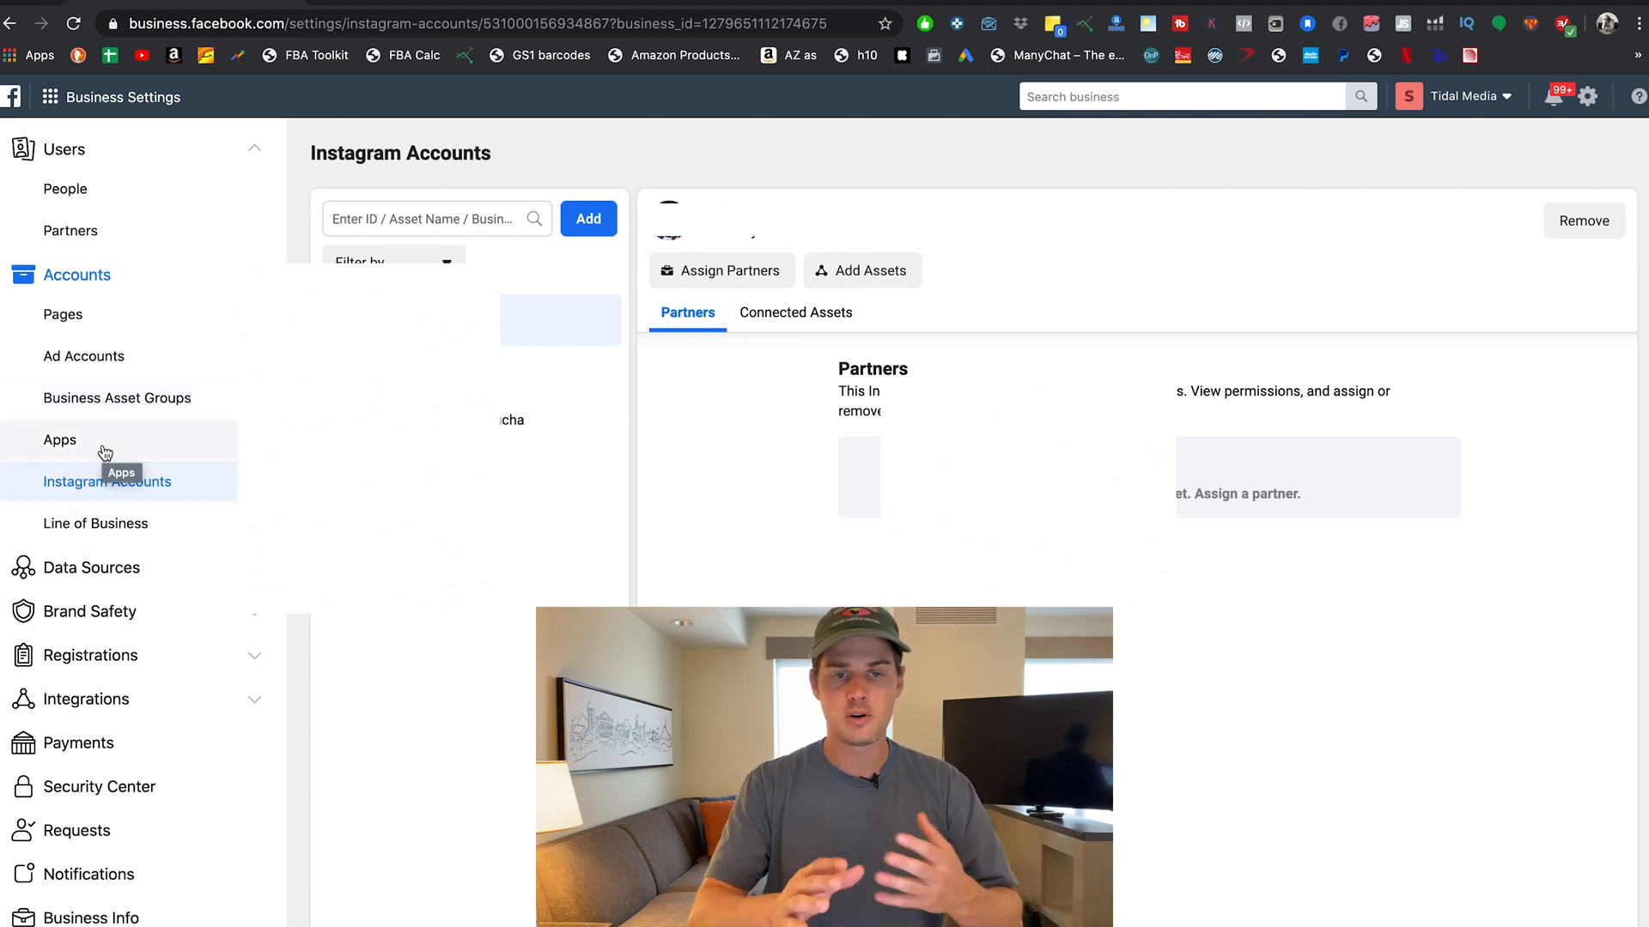
{"action": "left_click", "coordinate": [72, 319]}
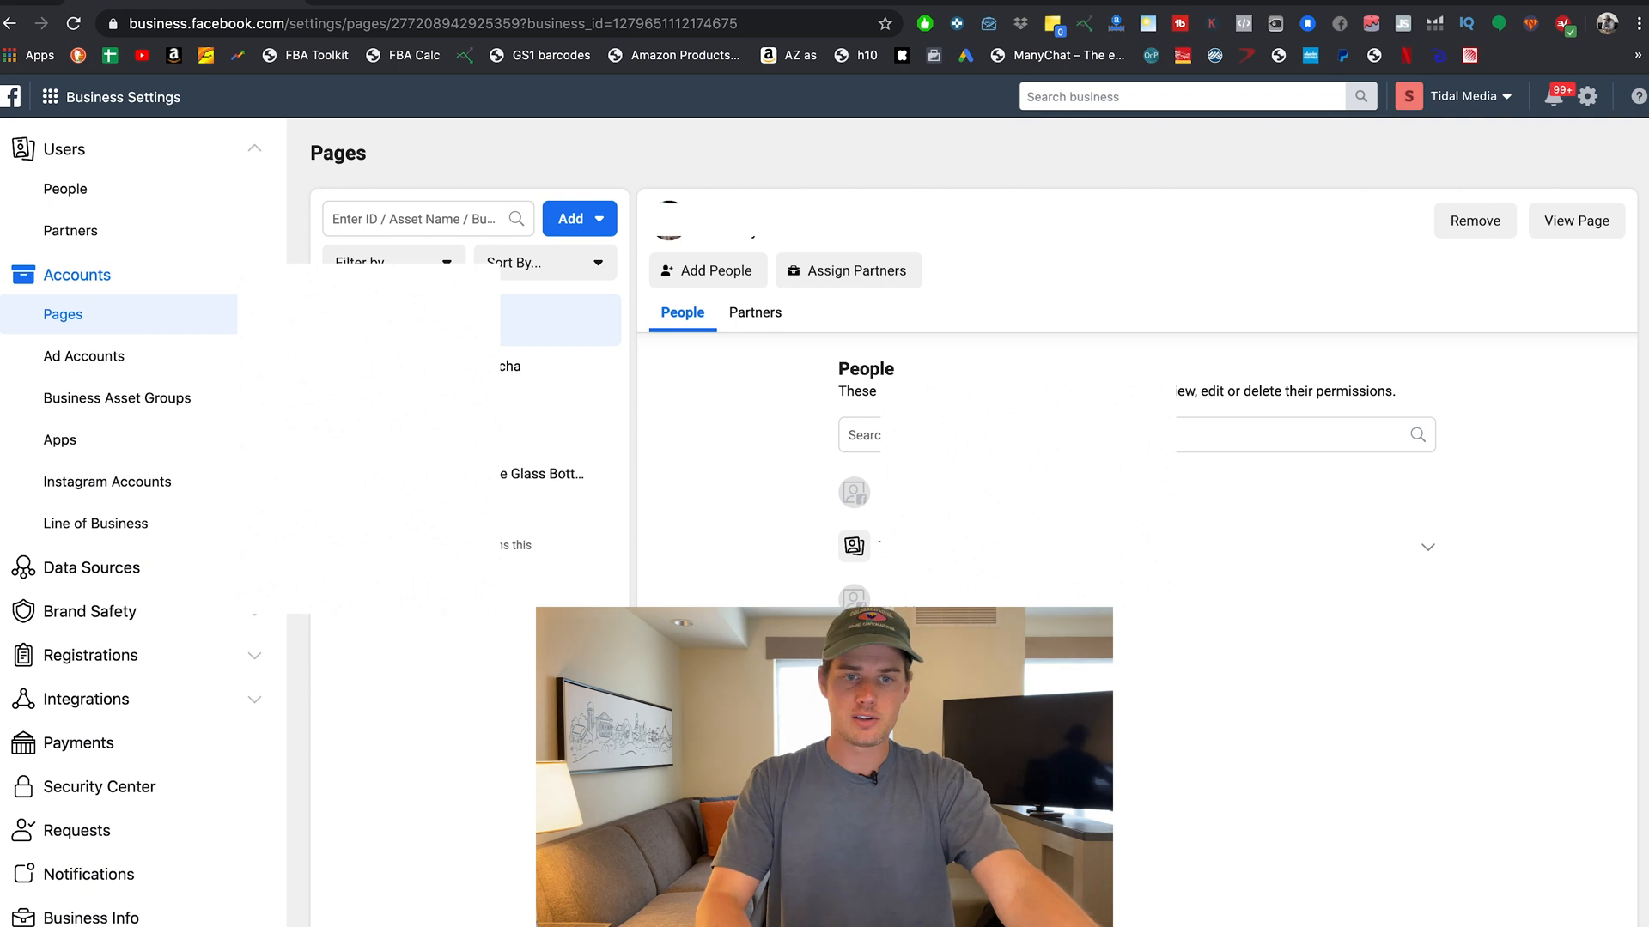
{"action": "left_click", "coordinate": [582, 222]}
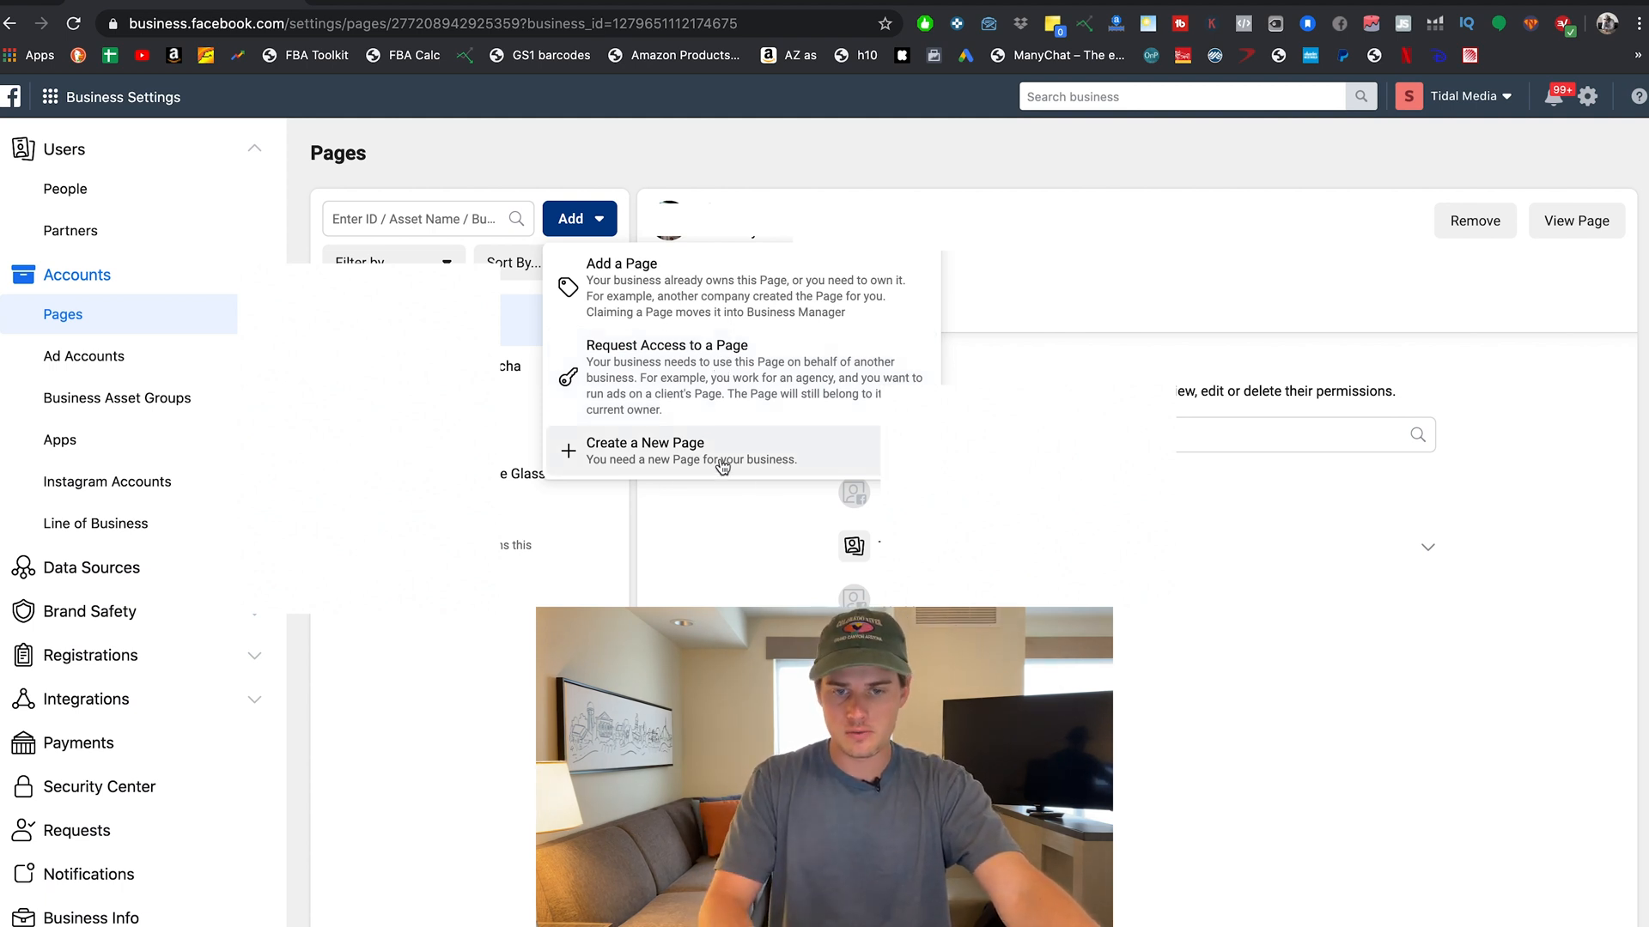
{"action": "left_click", "coordinate": [684, 368]}
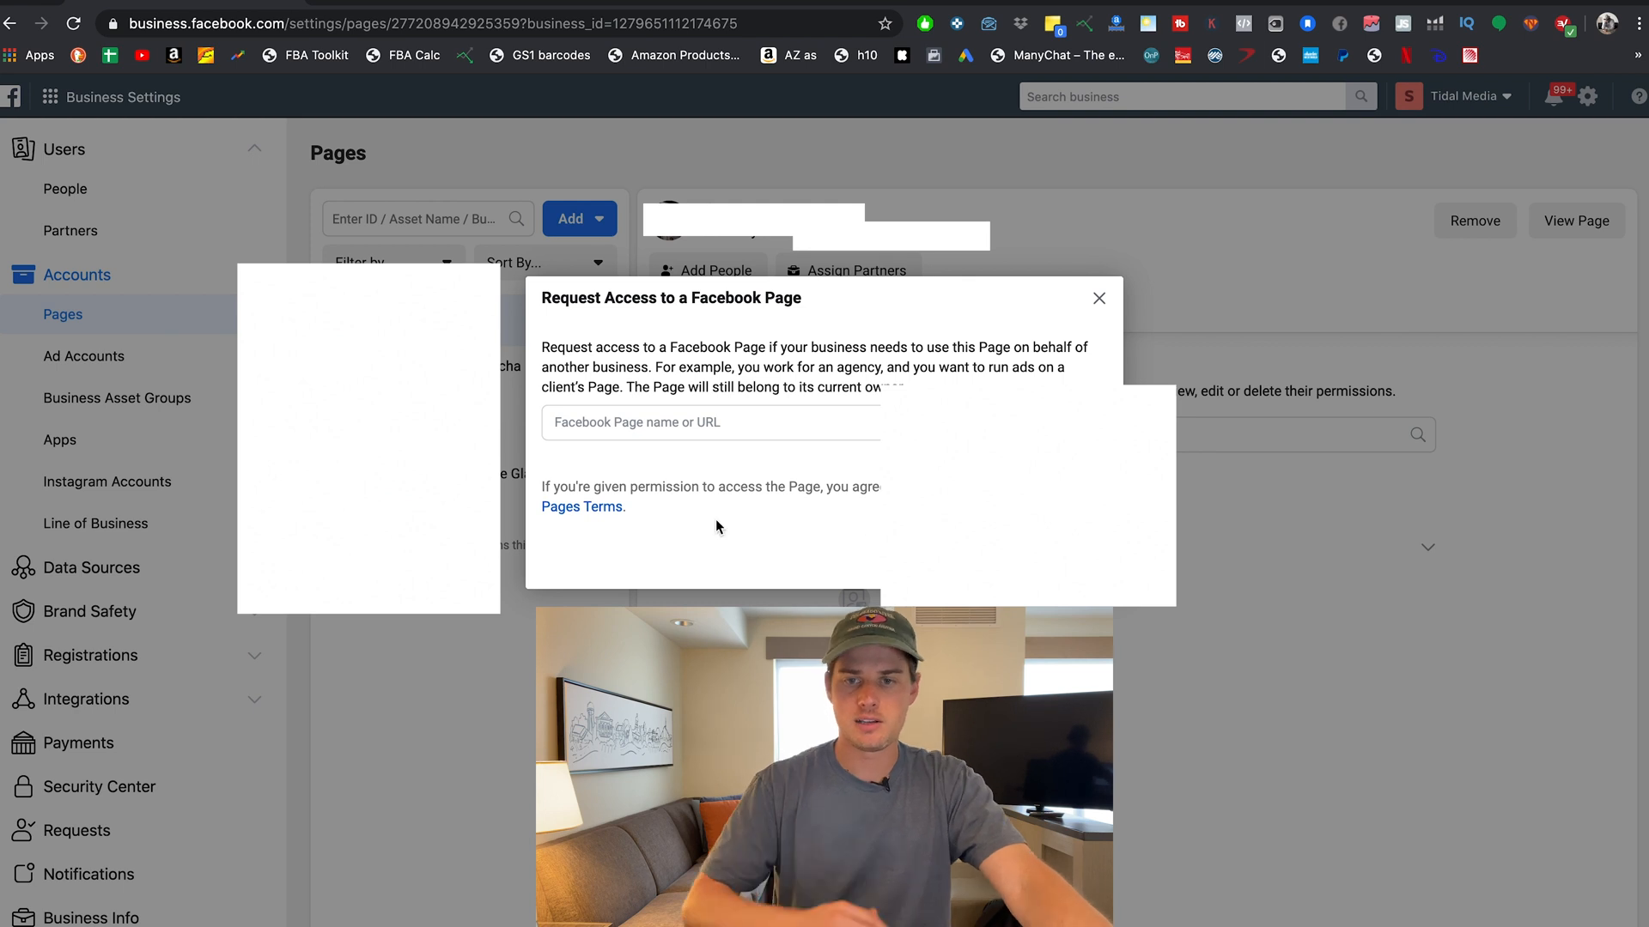
{"action": "left_click", "coordinate": [1099, 298]}
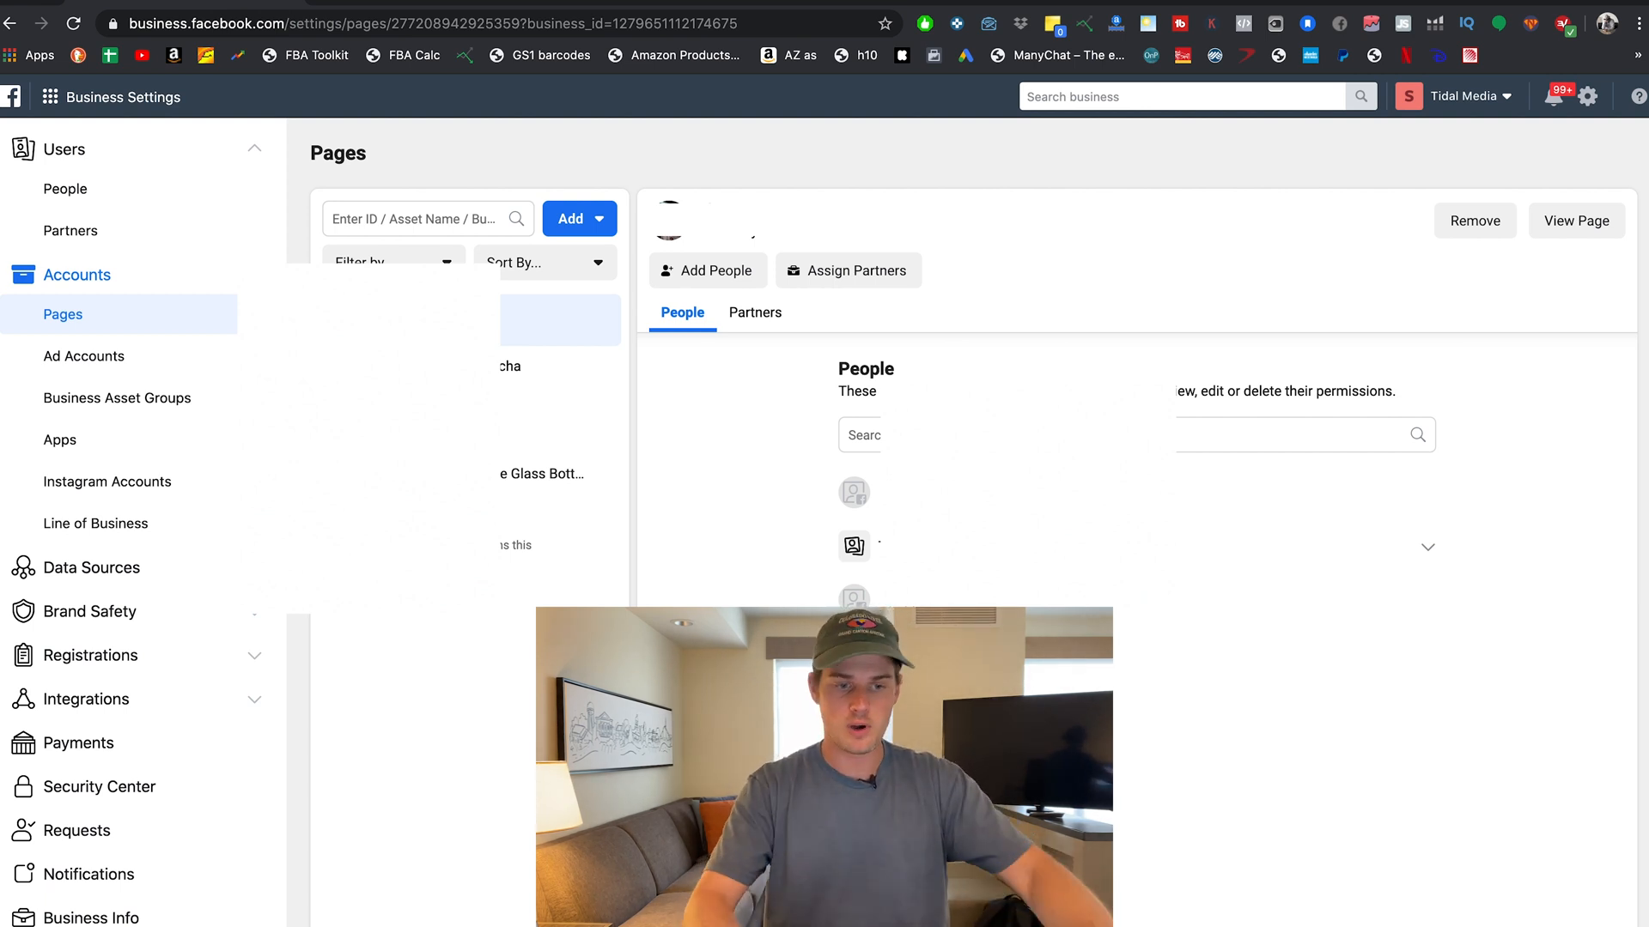
{"action": "scroll", "coordinate": [274, 714], "scroll_direction": "down", "scroll_amount": 1}
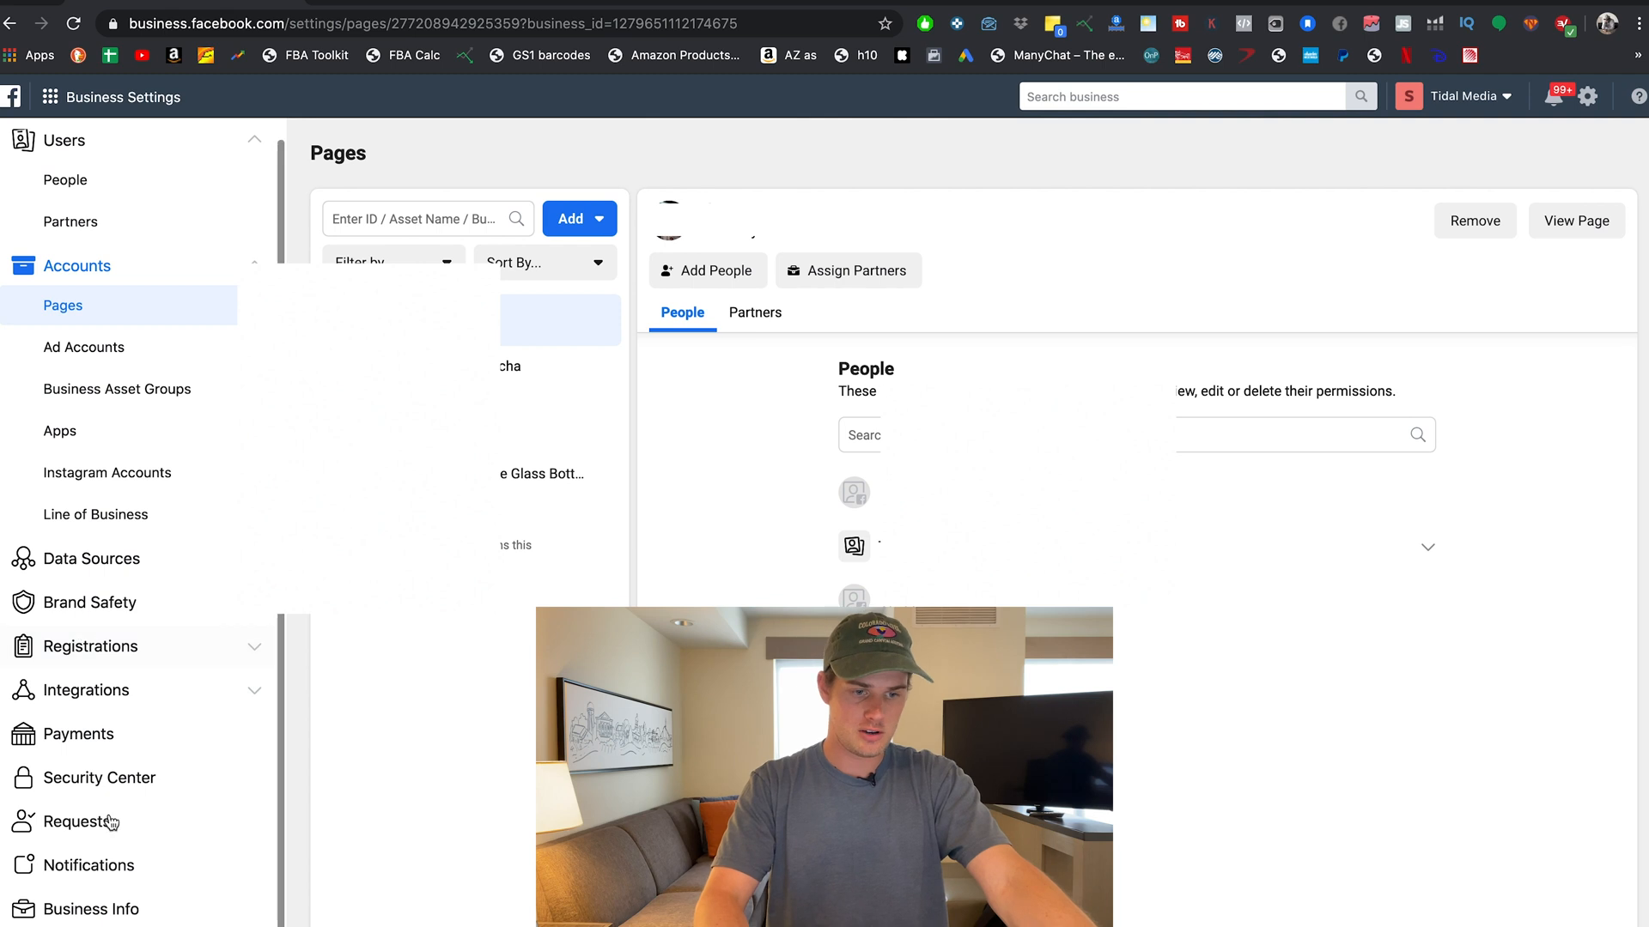
{"action": "left_click", "coordinate": [86, 826]}
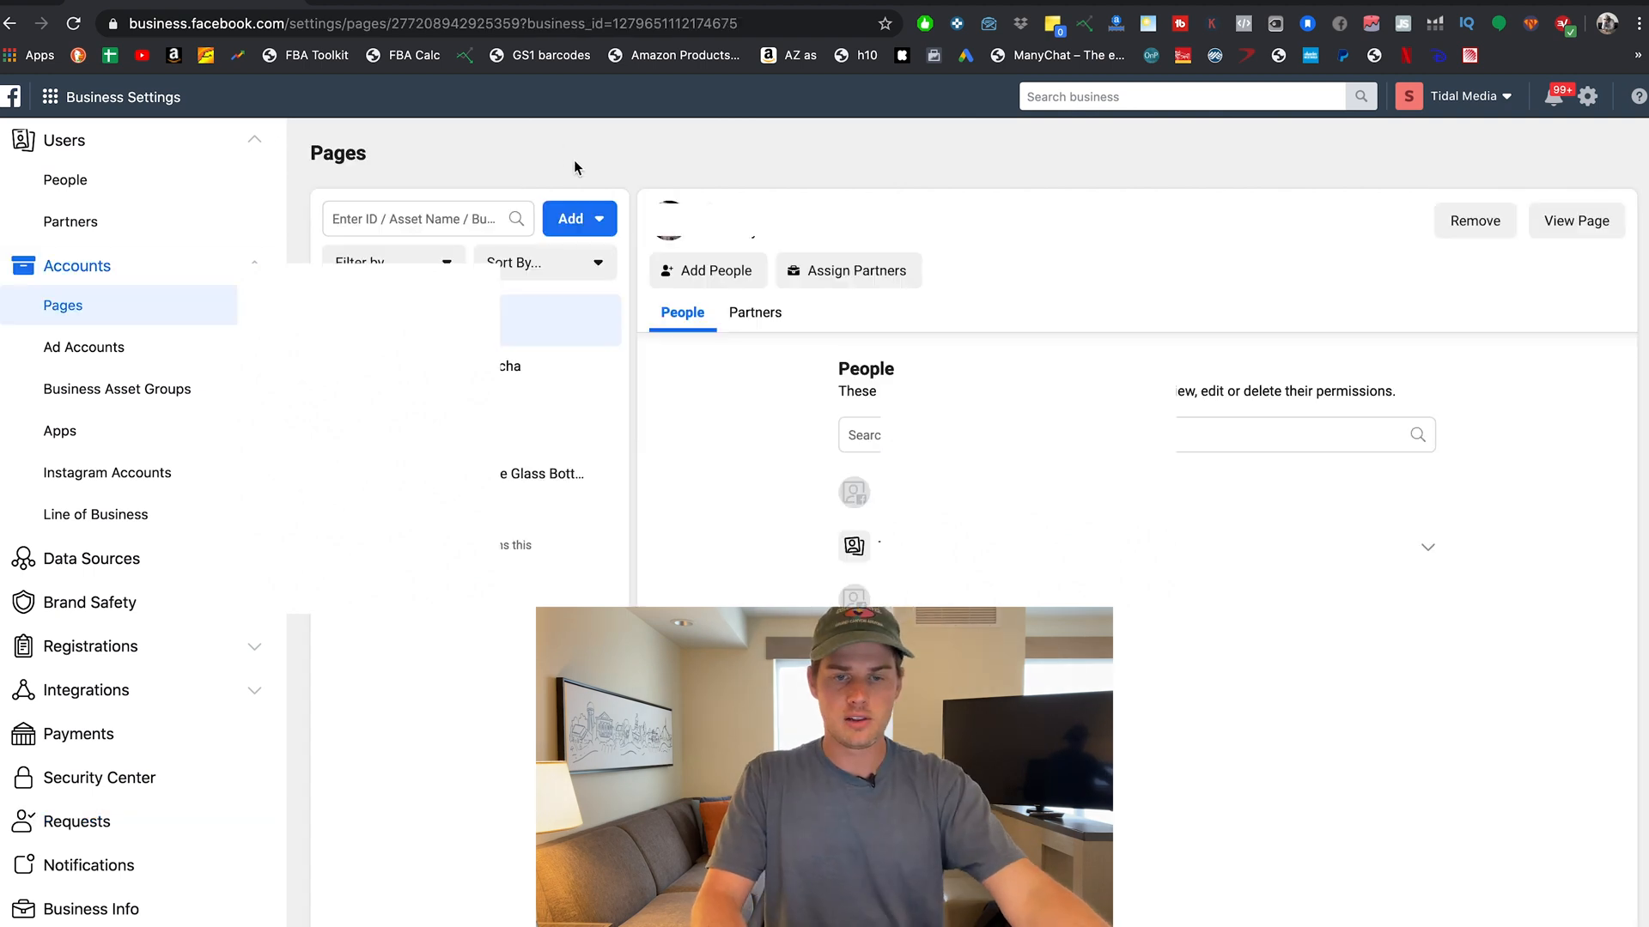
{"action": "left_click", "coordinate": [579, 219]}
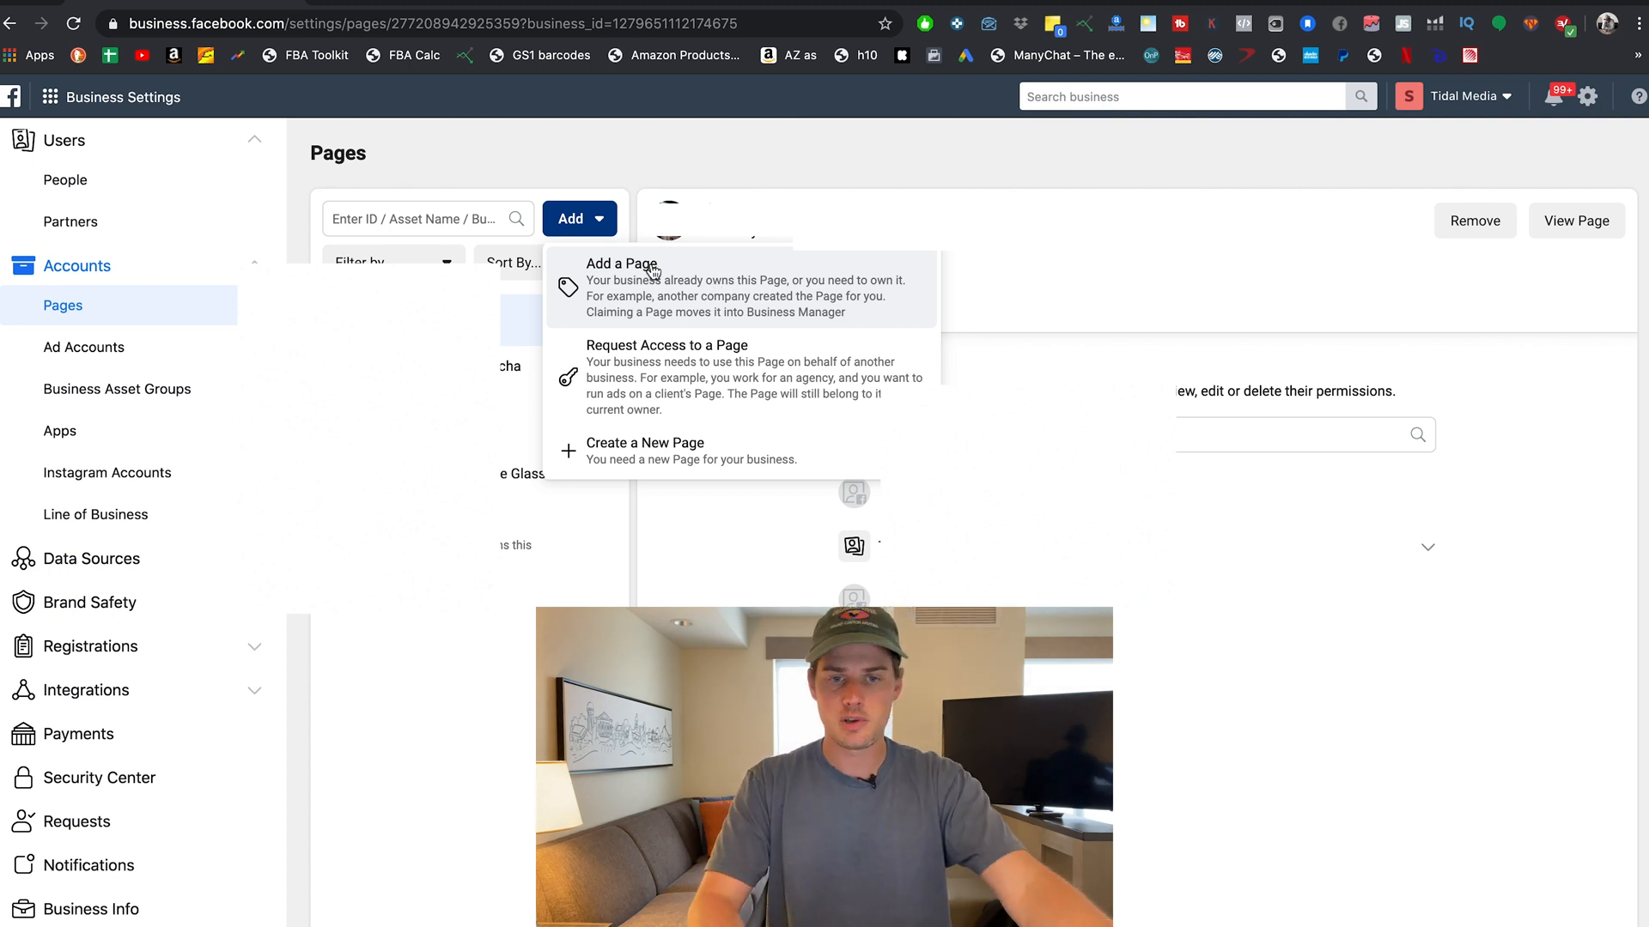
{"action": "left_click", "coordinate": [720, 292]}
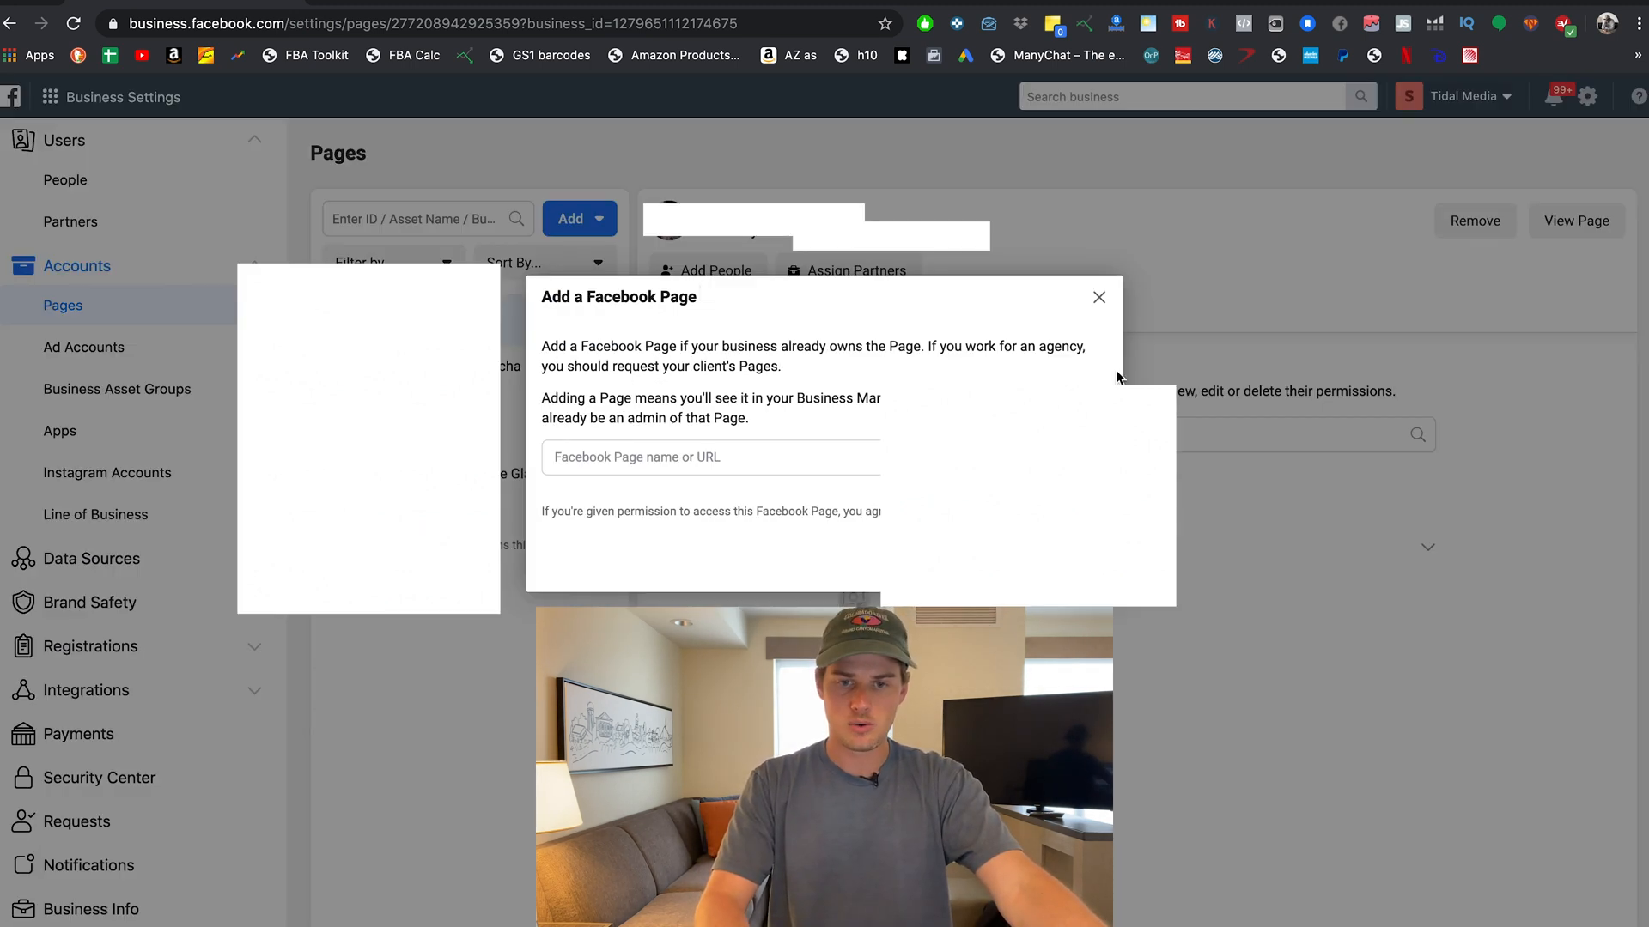
{"action": "left_click", "coordinate": [1096, 296]}
{"action": "left_click", "coordinate": [225, 352]}
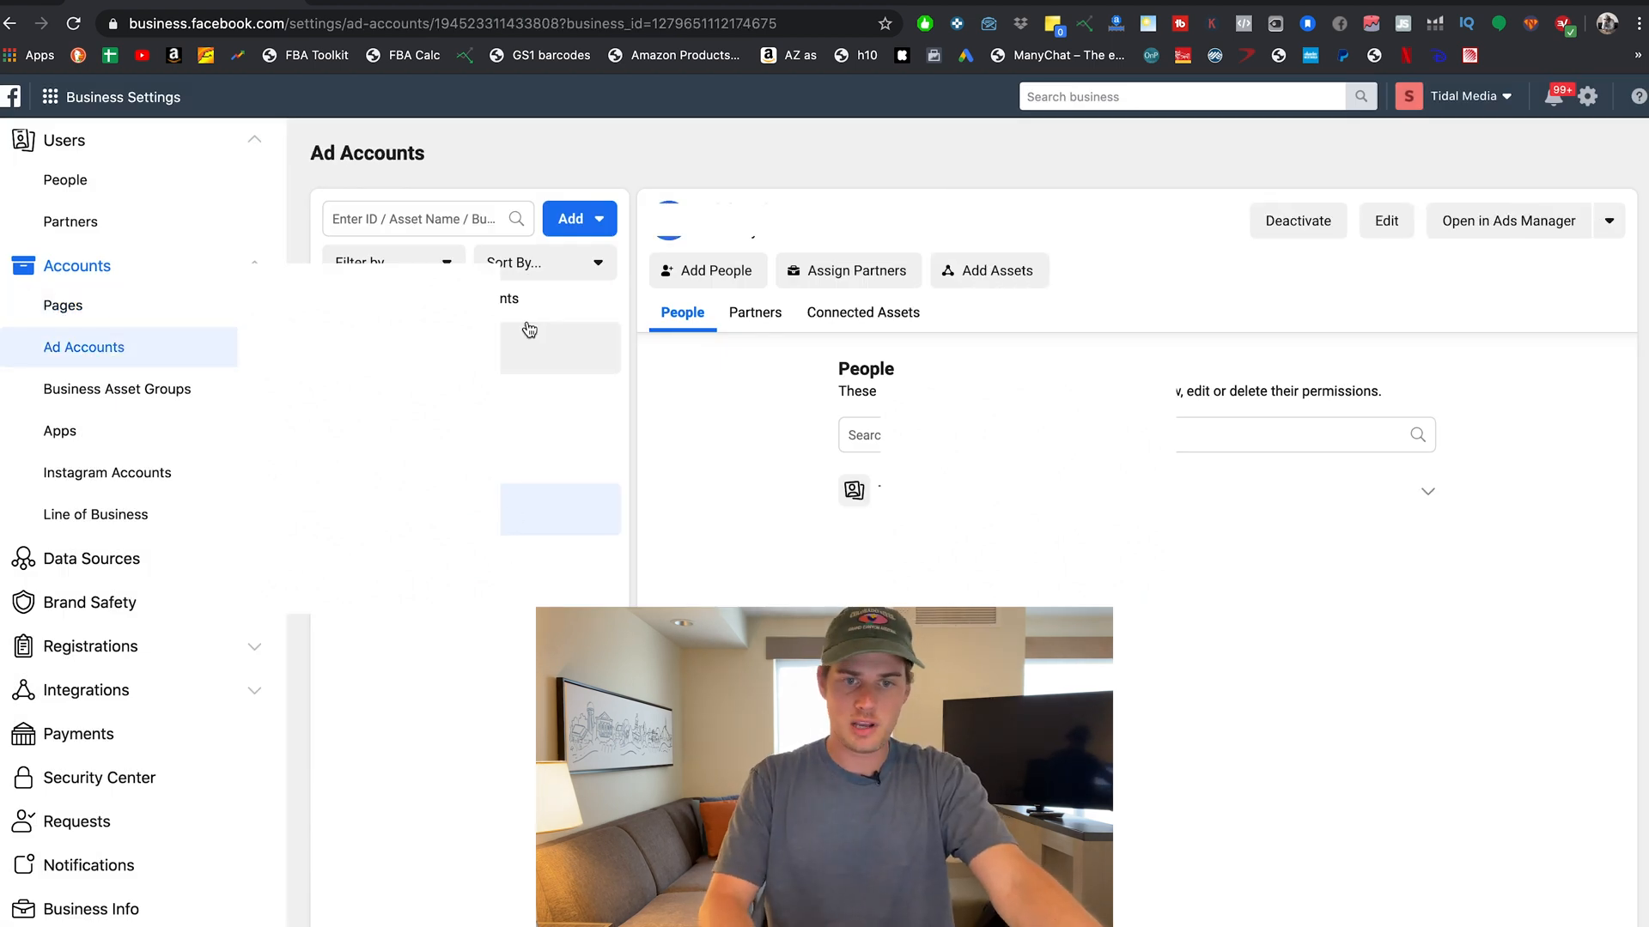
{"action": "left_click", "coordinate": [575, 220]}
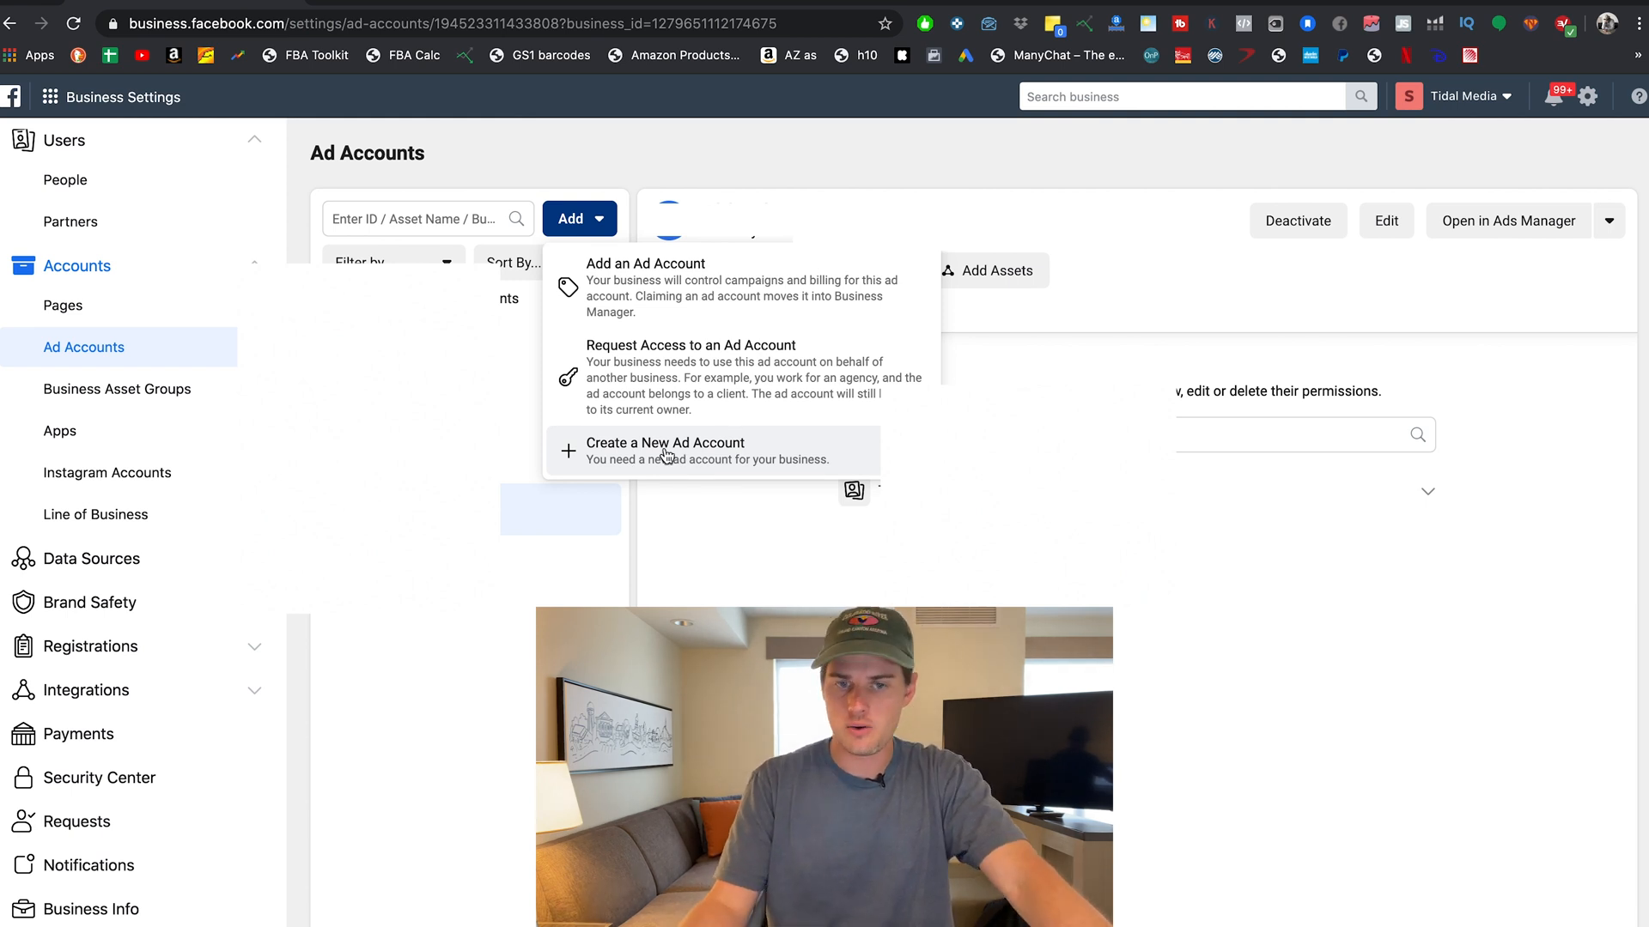
{"action": "left_click", "coordinate": [457, 635]}
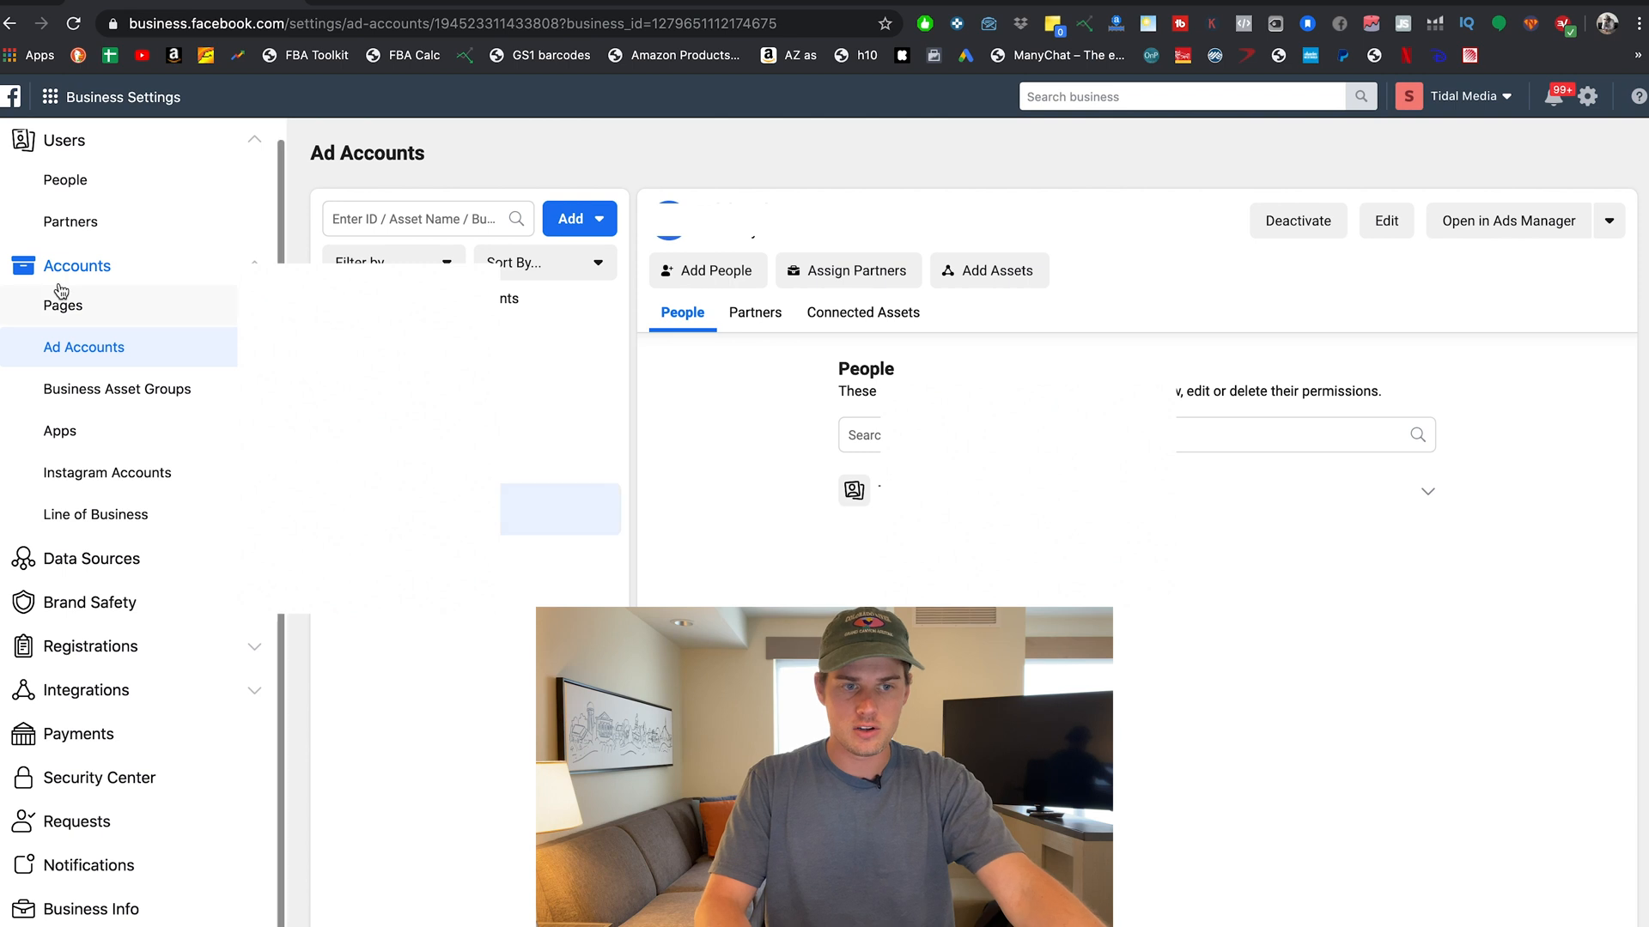
{"action": "left_click", "coordinate": [103, 307]}
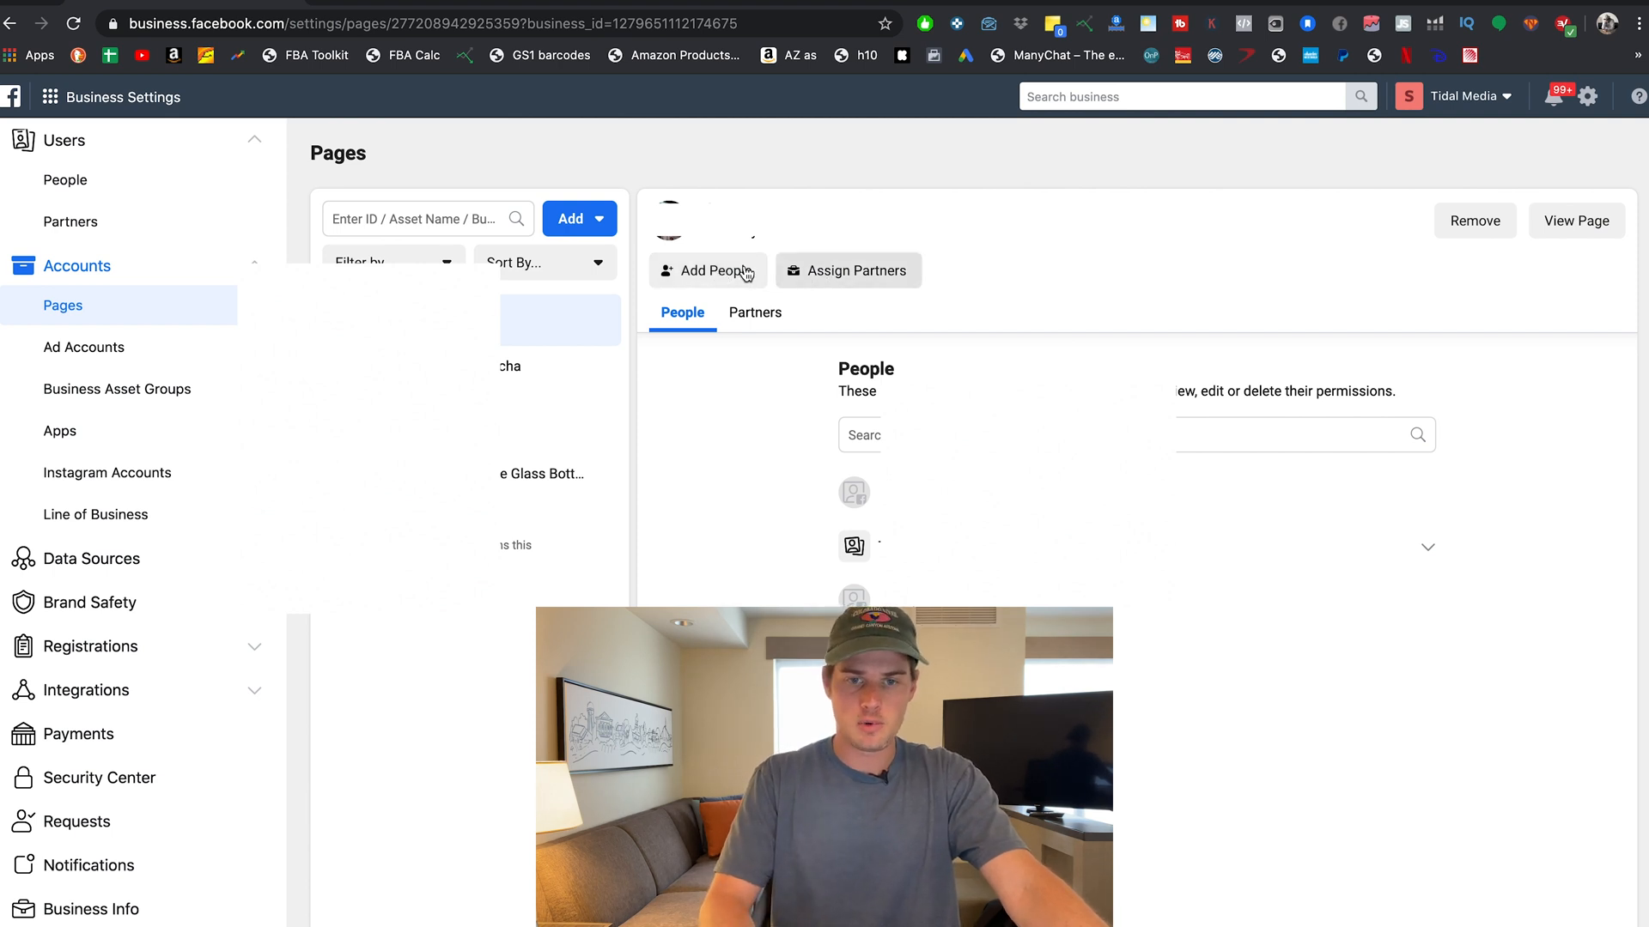
Cancel adding people to the Page, check the People list, then show Ad Accounts settings.
{"action": "left_click", "coordinate": [701, 270]}
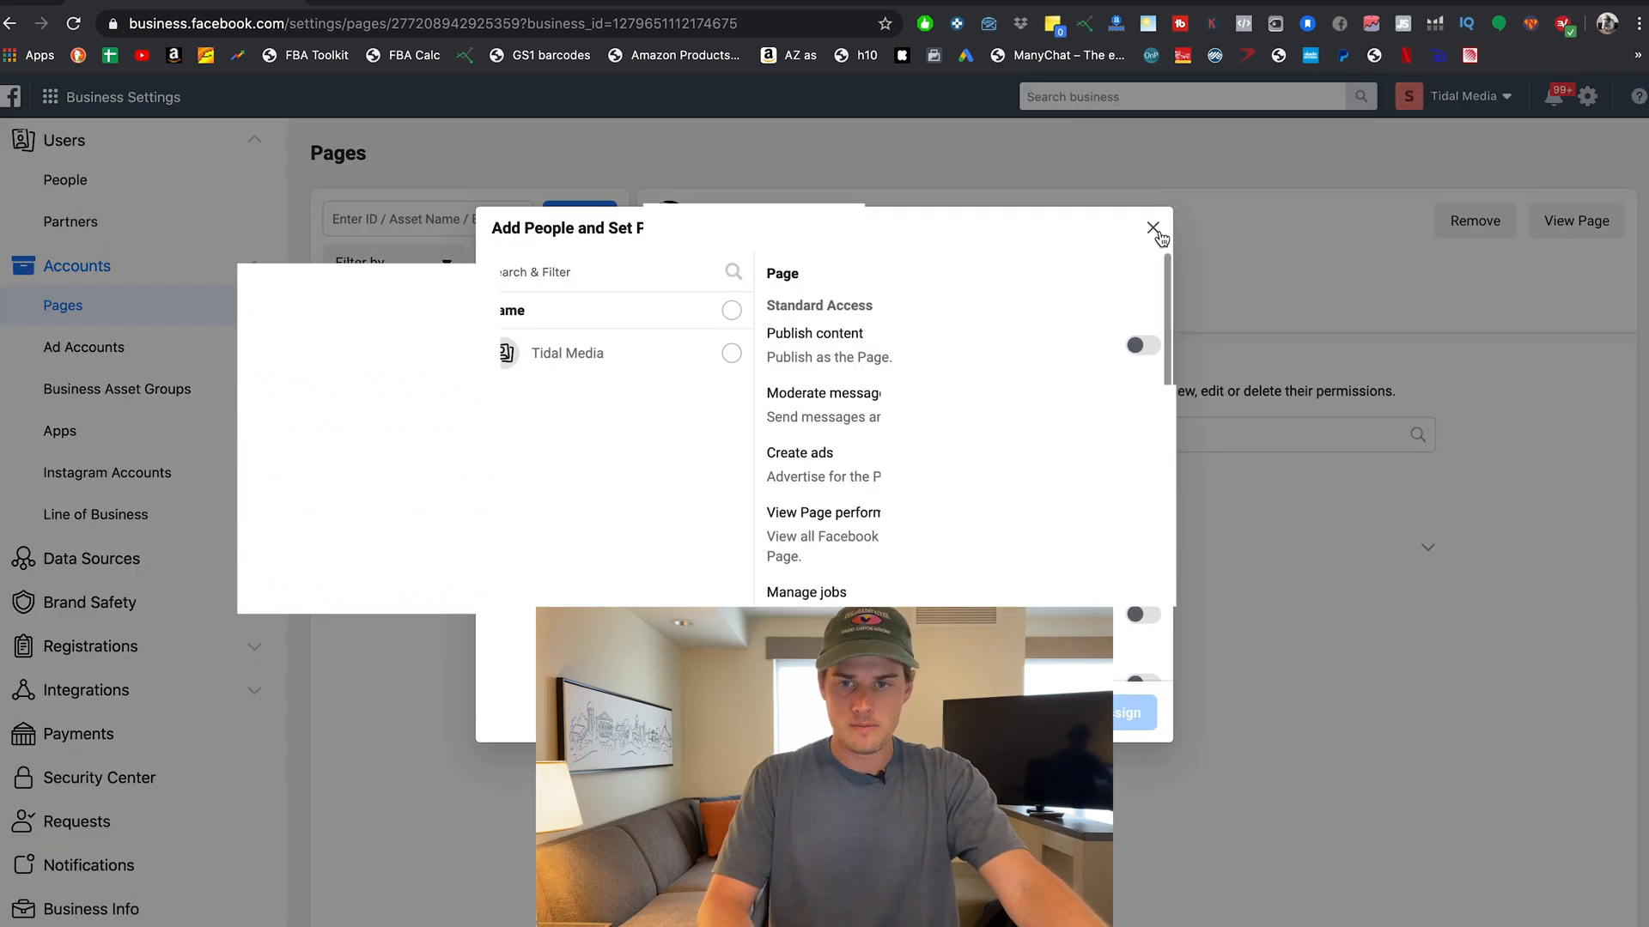
{"action": "left_click", "coordinate": [1153, 228]}
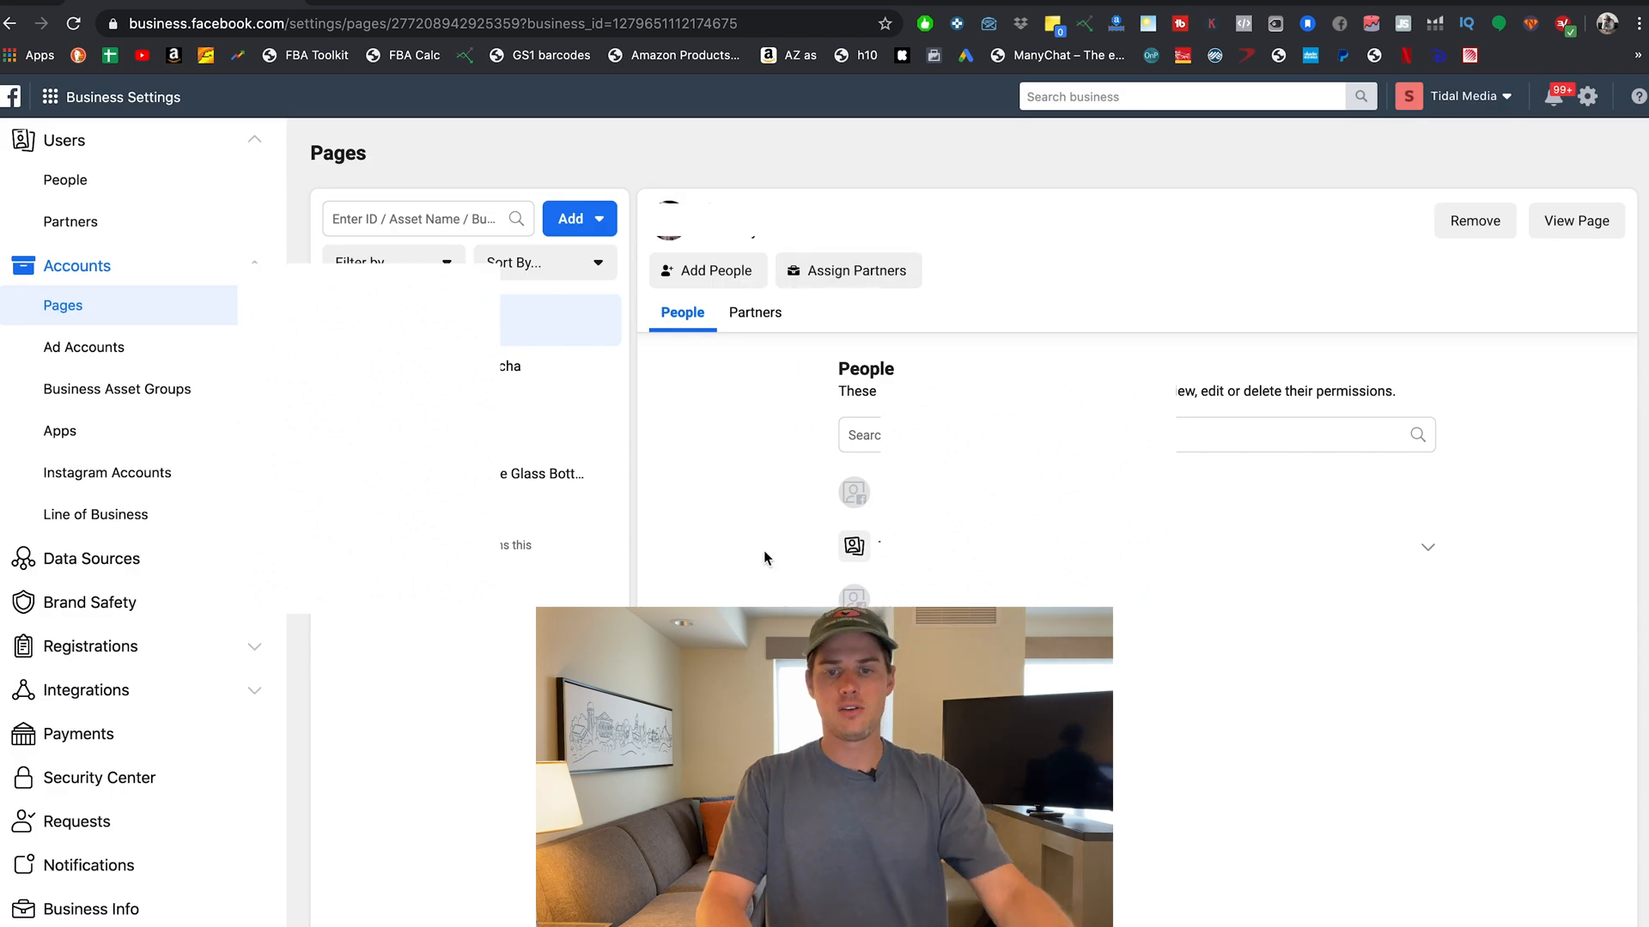
{"action": "scroll", "coordinate": [193, 312], "scroll_direction": "up", "scroll_amount": 1}
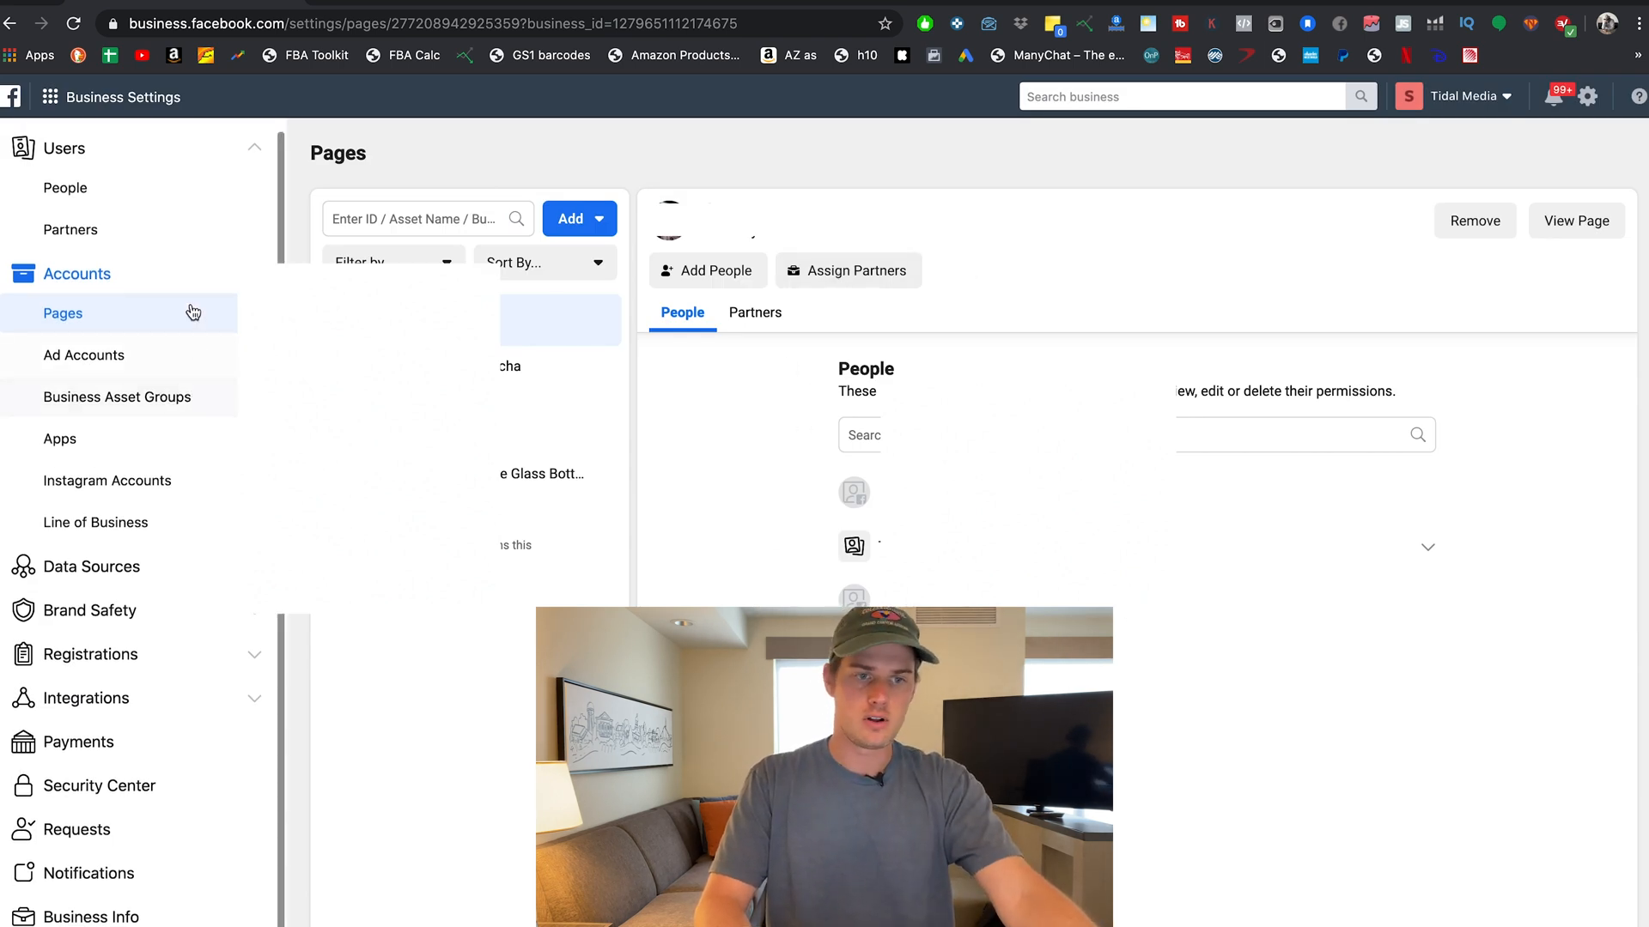
{"action": "left_click", "coordinate": [111, 189]}
{"action": "scroll", "coordinate": [1074, 625], "scroll_direction": "down", "scroll_amount": 2}
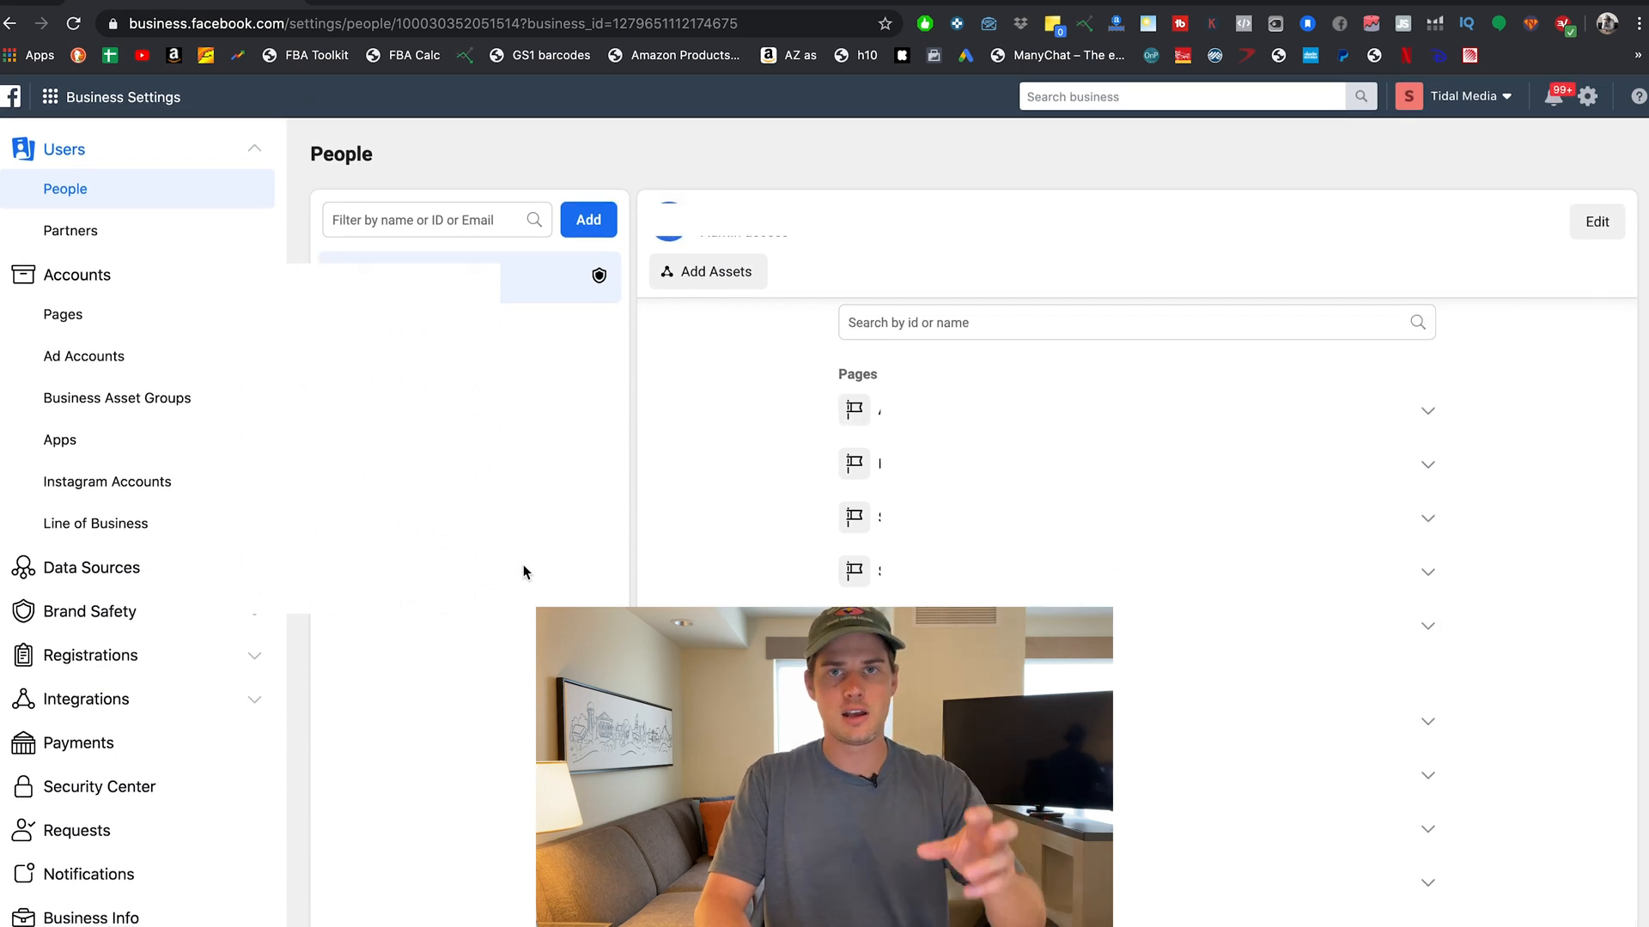
{"action": "left_click", "coordinate": [137, 361]}
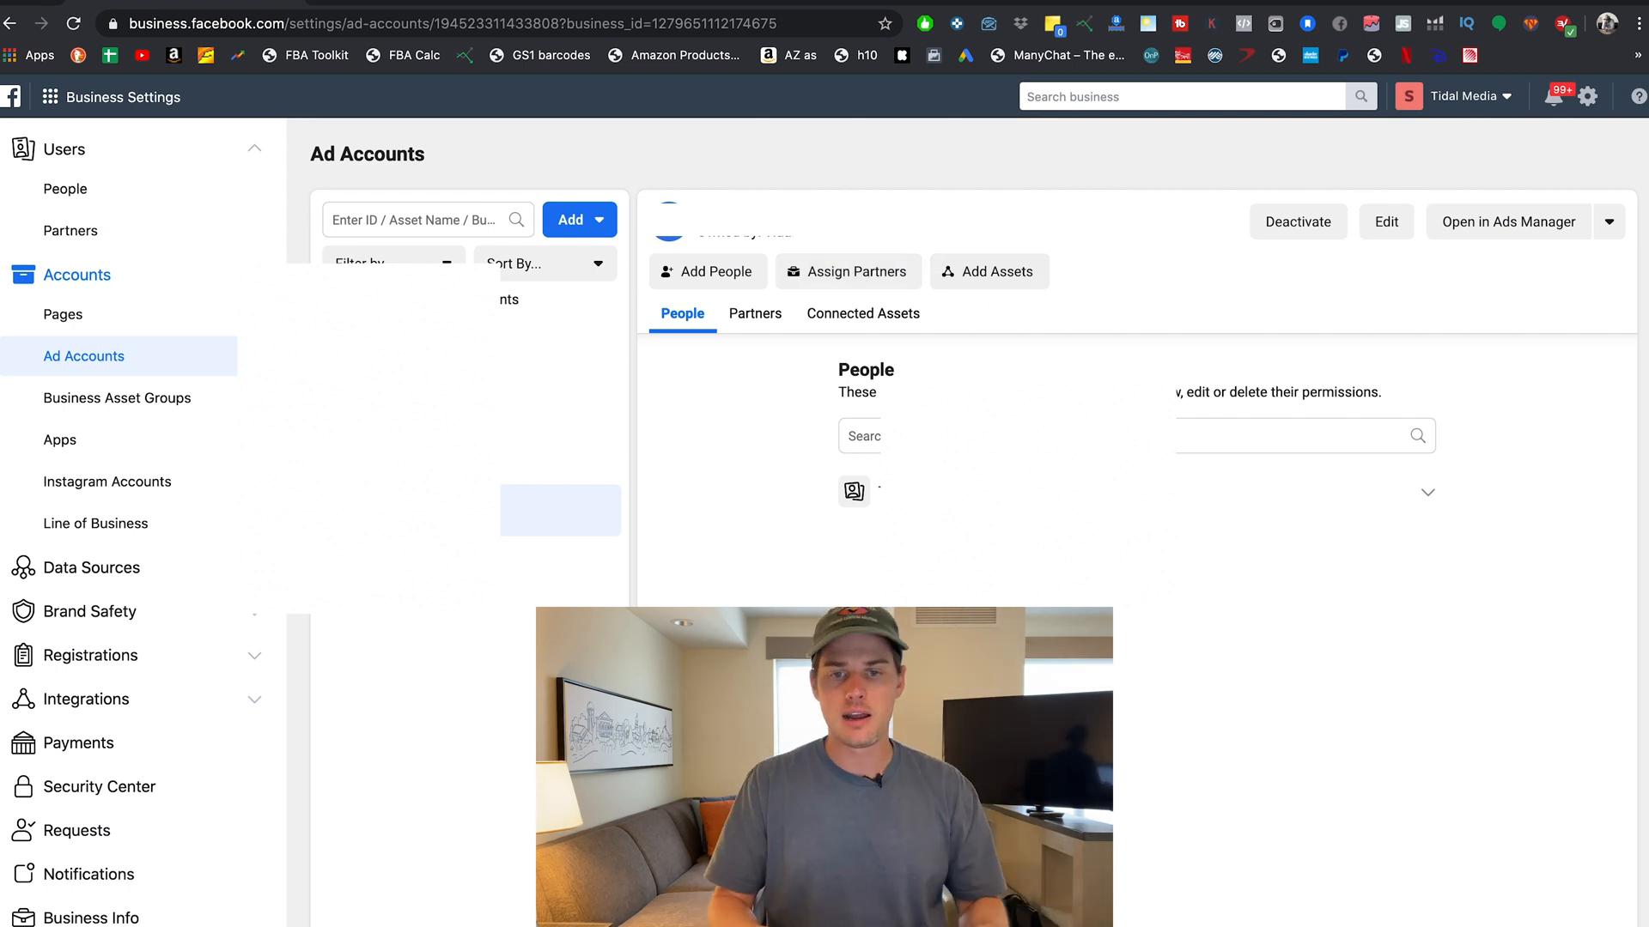
In Instagram Accounts settings, begin connecting an Instagram account but close the login without signing in.
{"action": "left_click", "coordinate": [118, 487]}
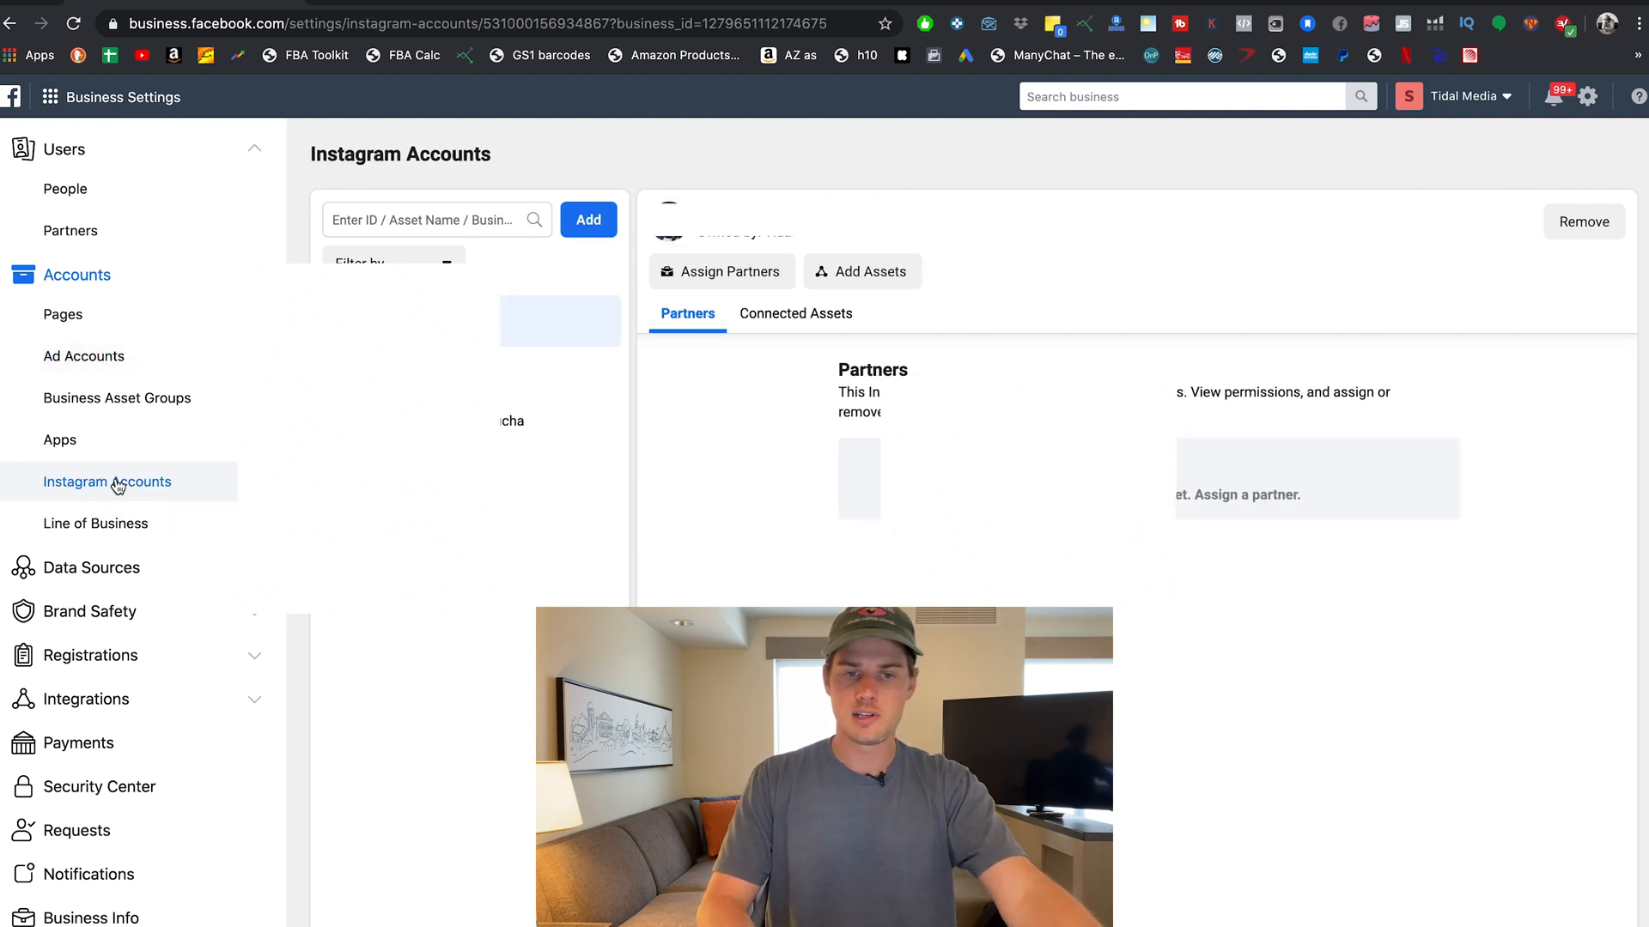
{"action": "left_click", "coordinate": [589, 222]}
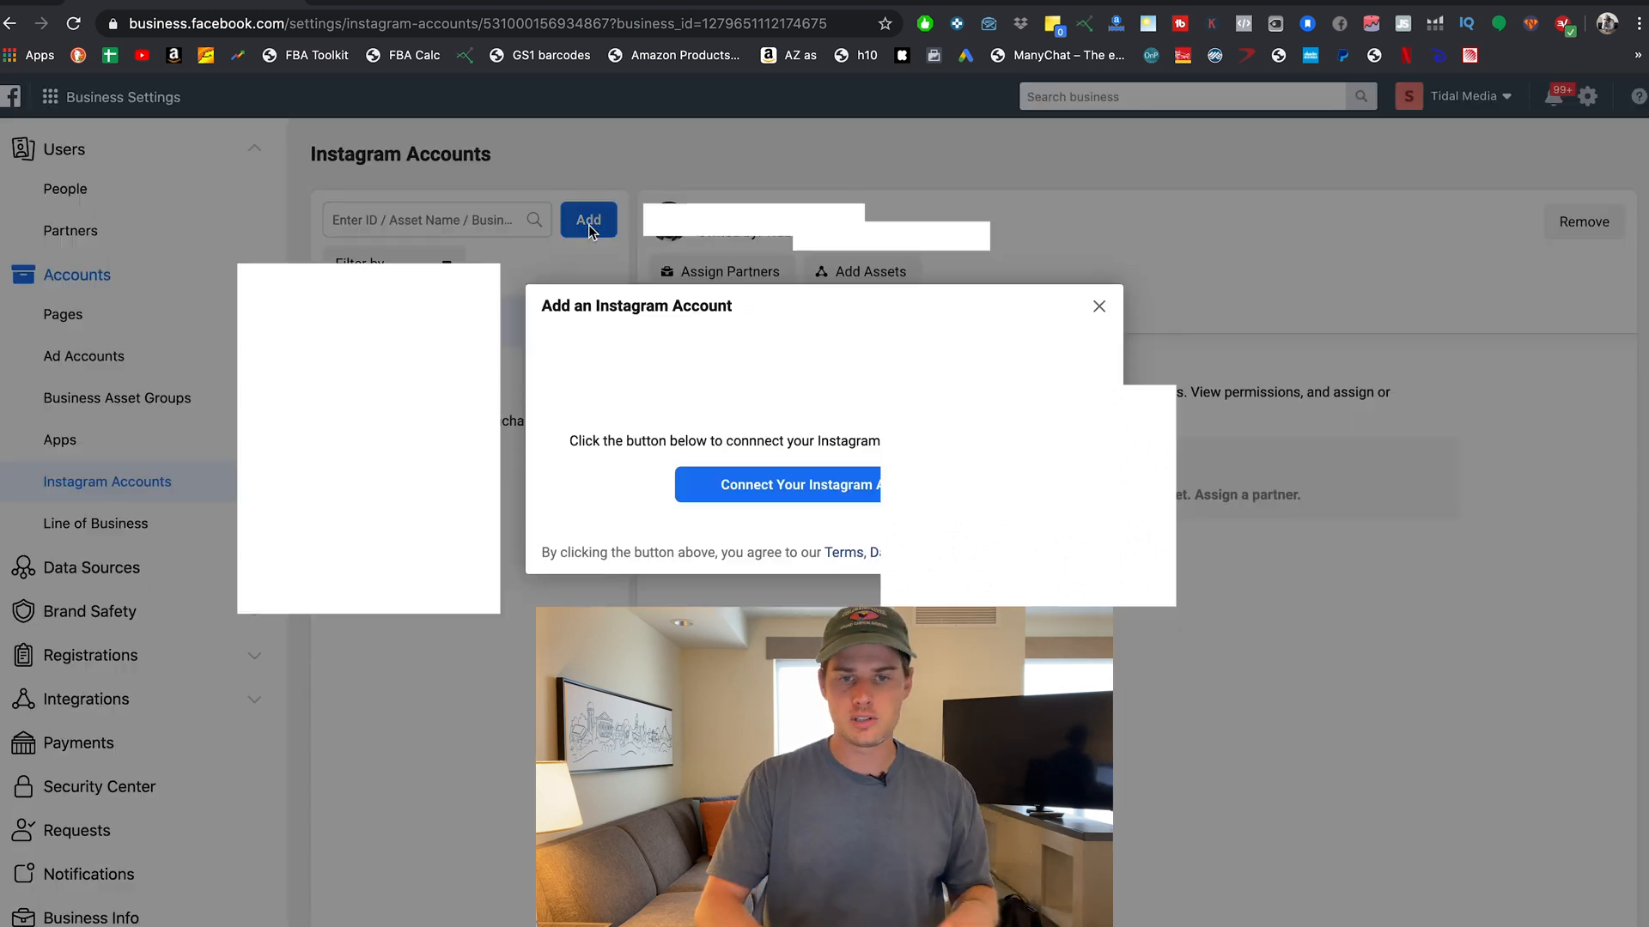
{"action": "left_click", "coordinate": [822, 486]}
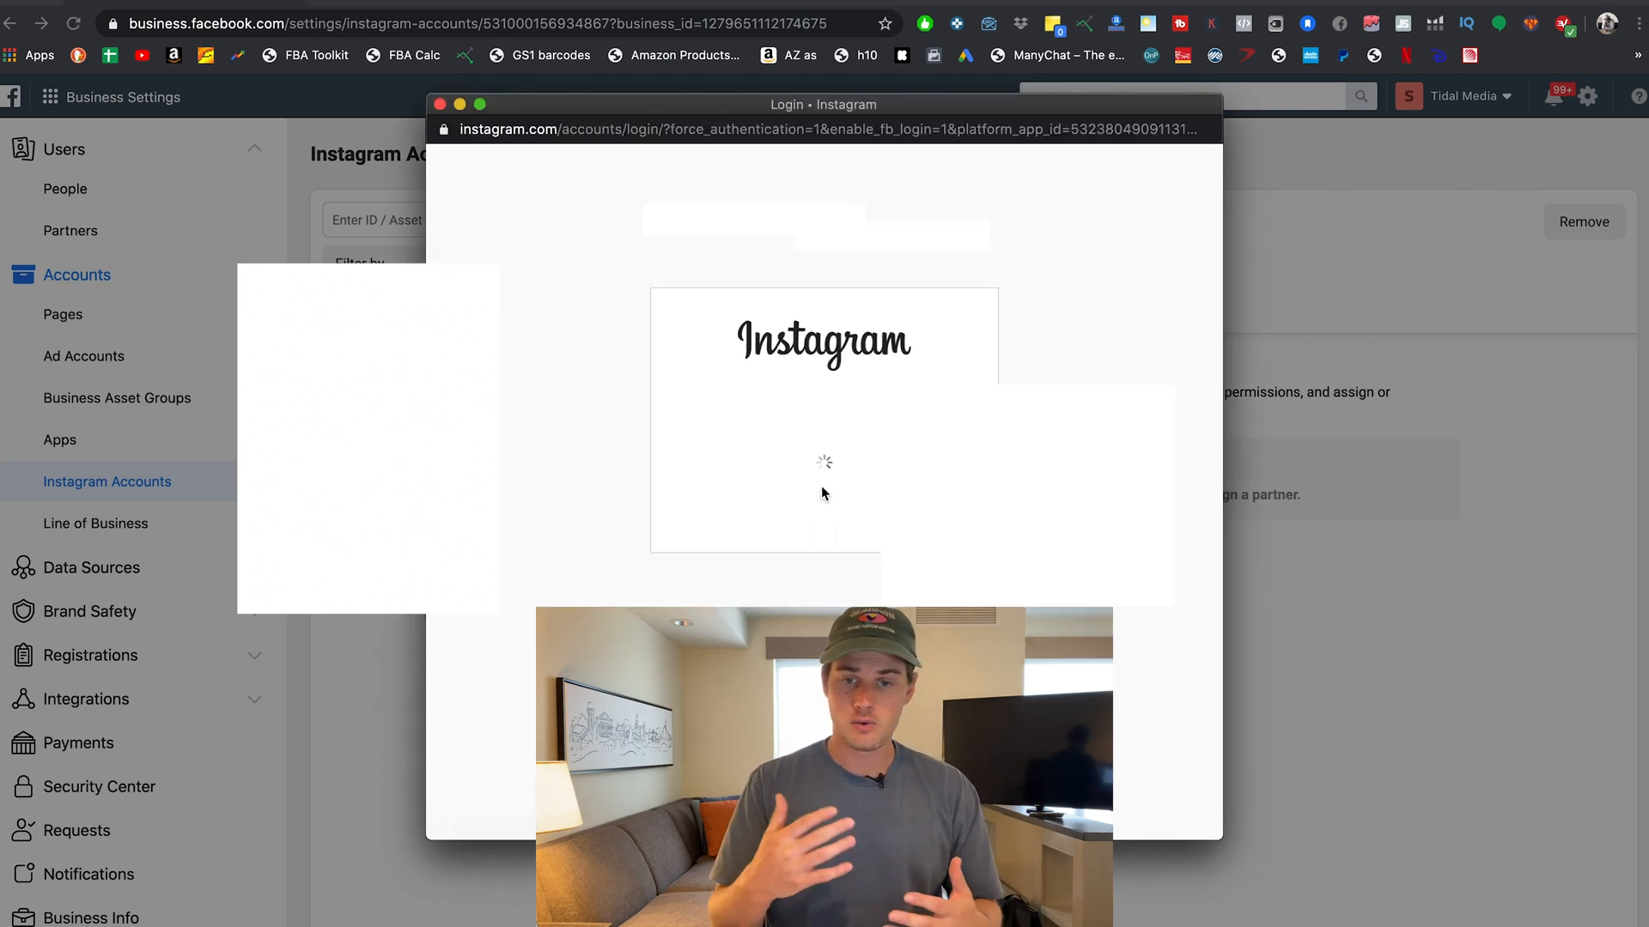
{"action": "left_click", "coordinate": [439, 105]}
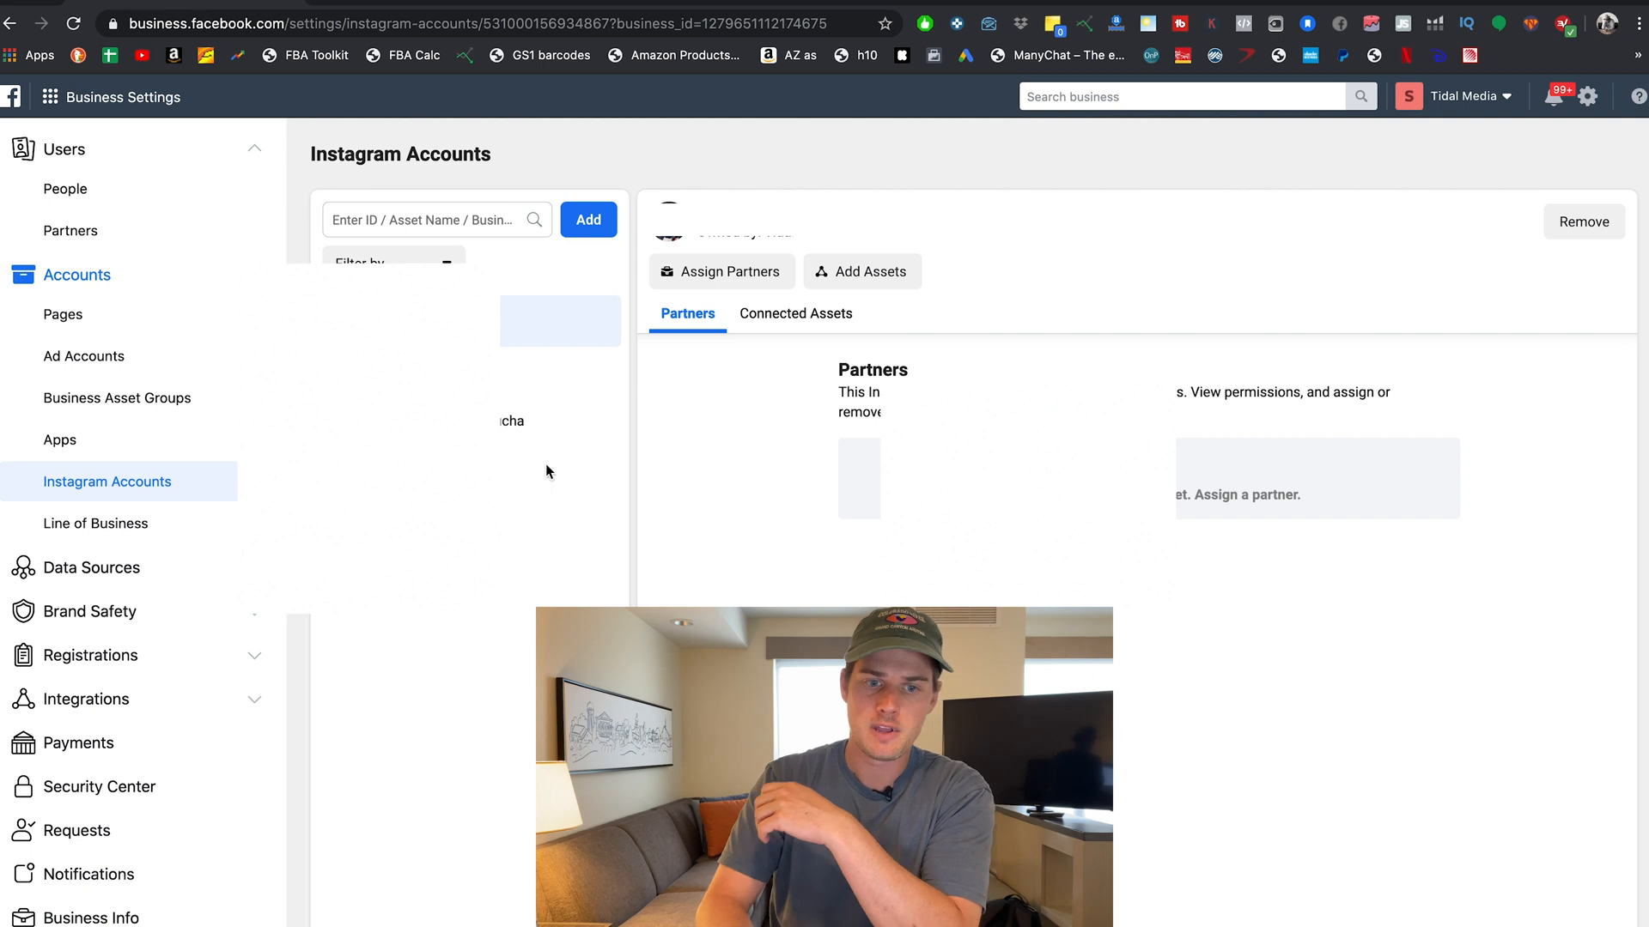
Check the second Instagram account's partner sharing without assigning anyone, then open Catalogs under Data Sources.
{"action": "left_click", "coordinate": [515, 374]}
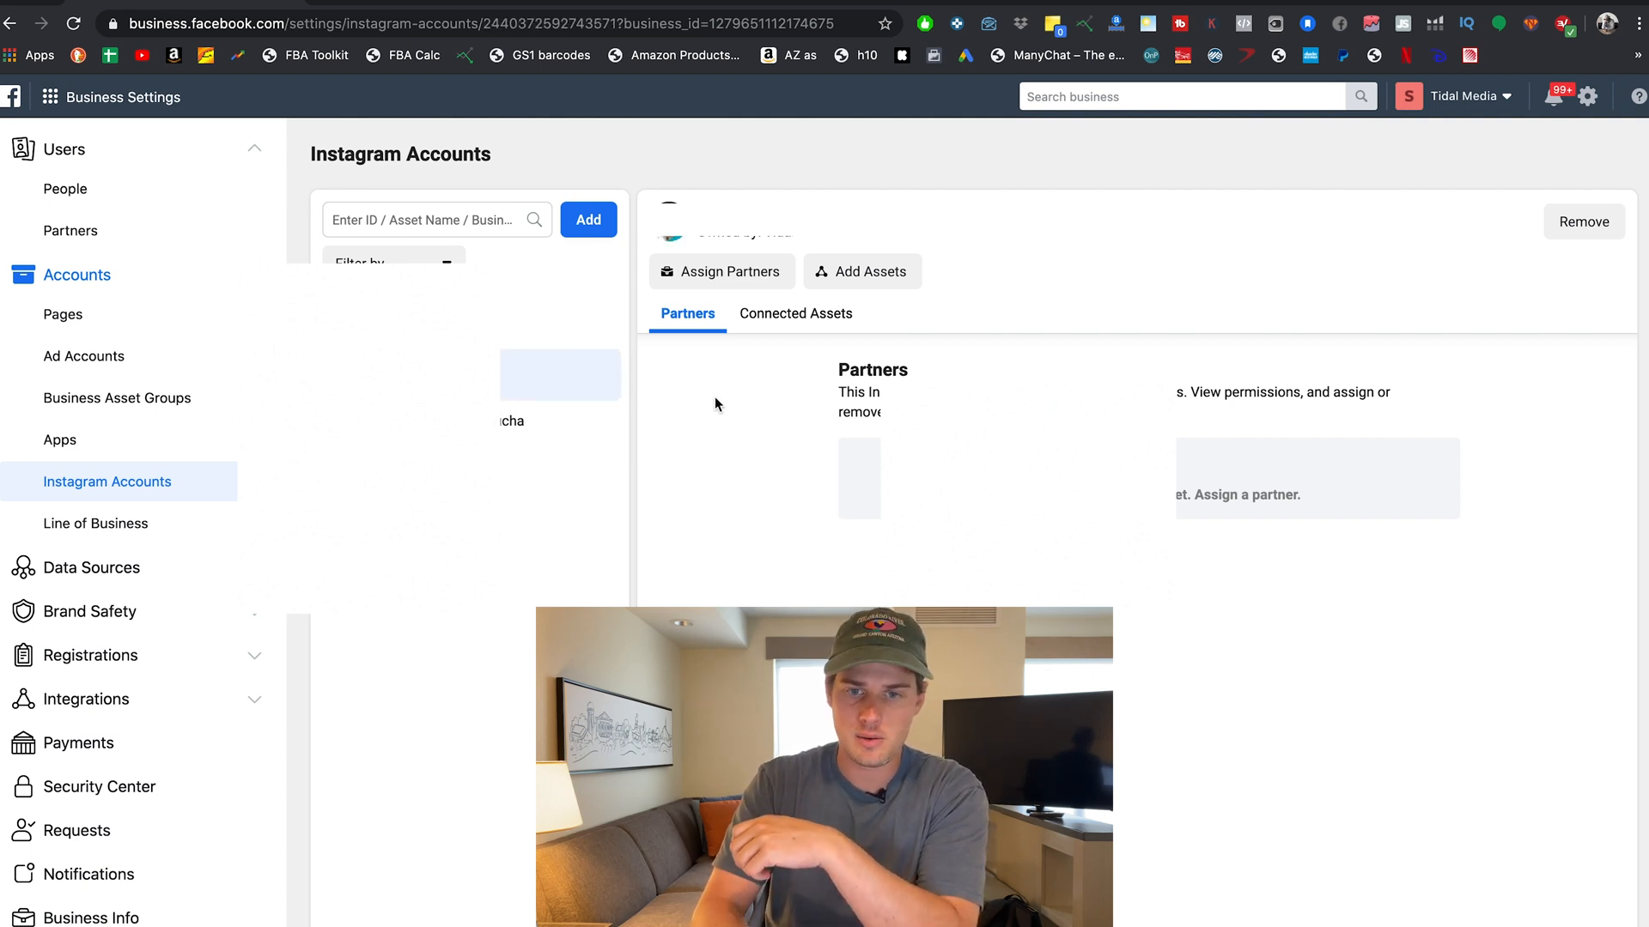
{"action": "left_click", "coordinate": [716, 274]}
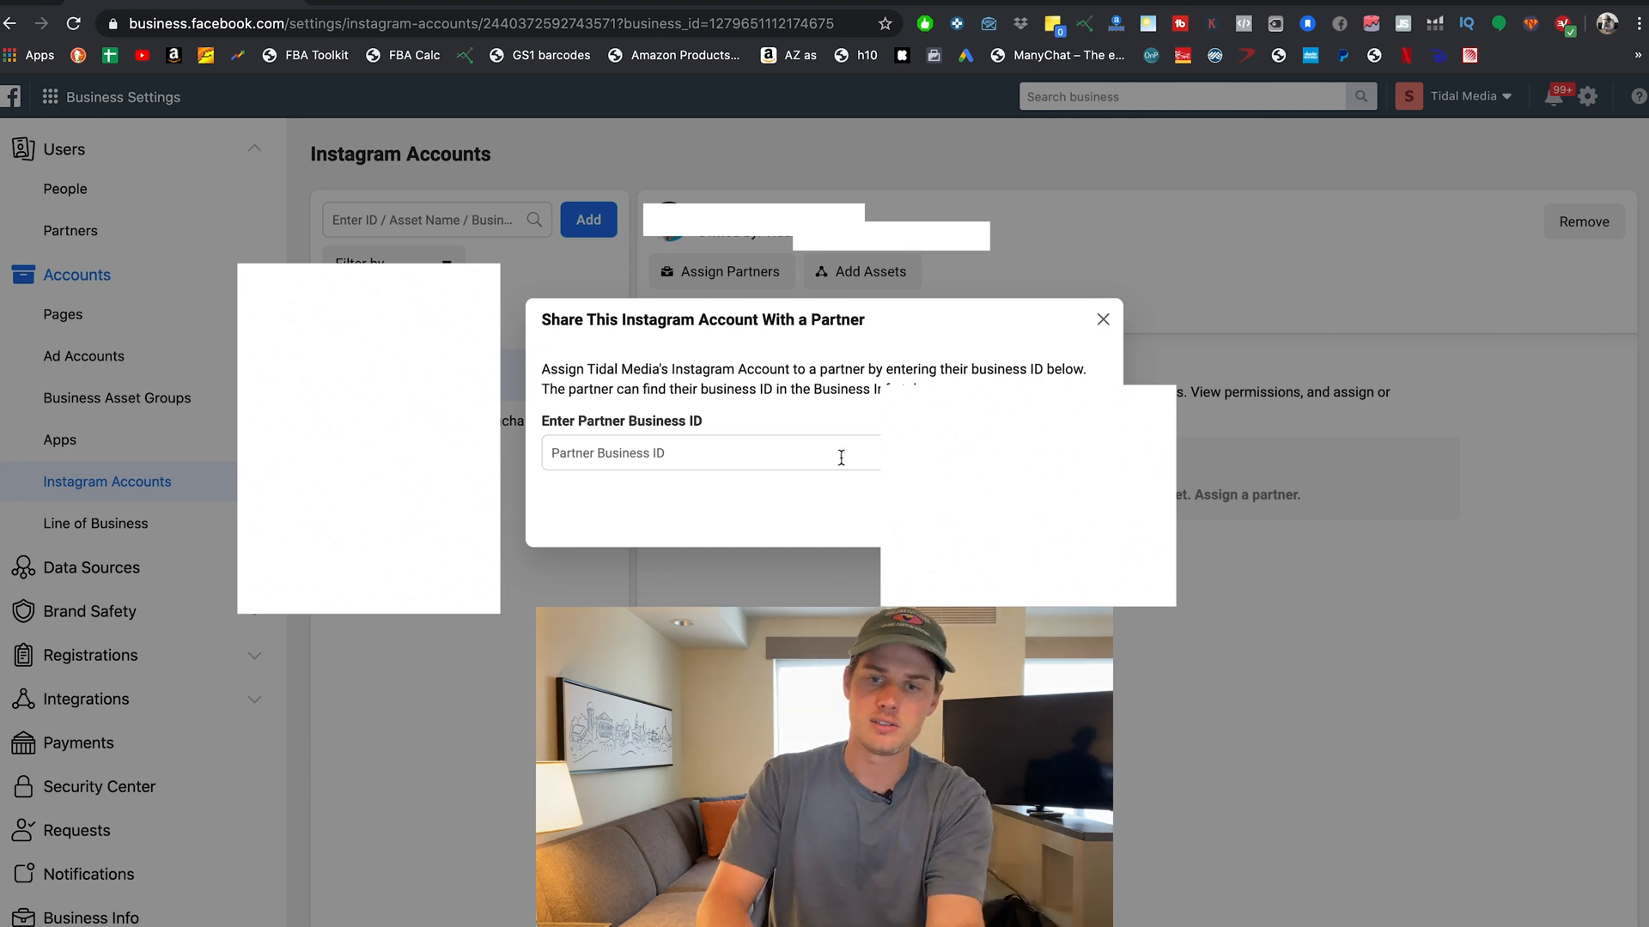
{"action": "left_click", "coordinate": [1103, 319]}
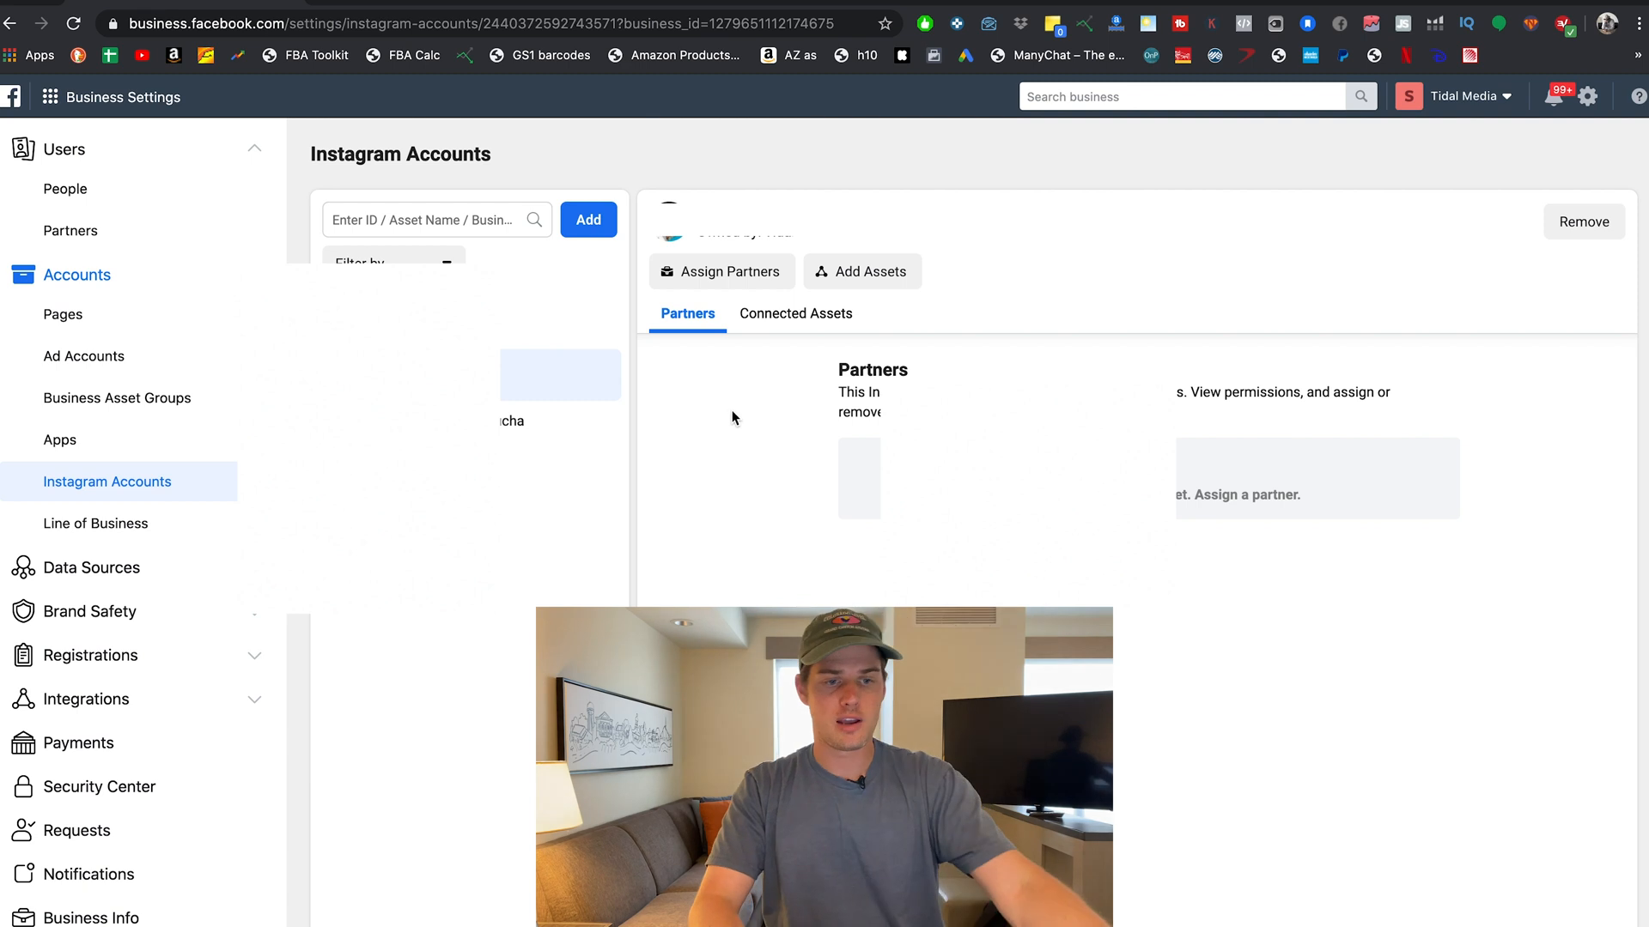
{"action": "left_click", "coordinate": [127, 569]}
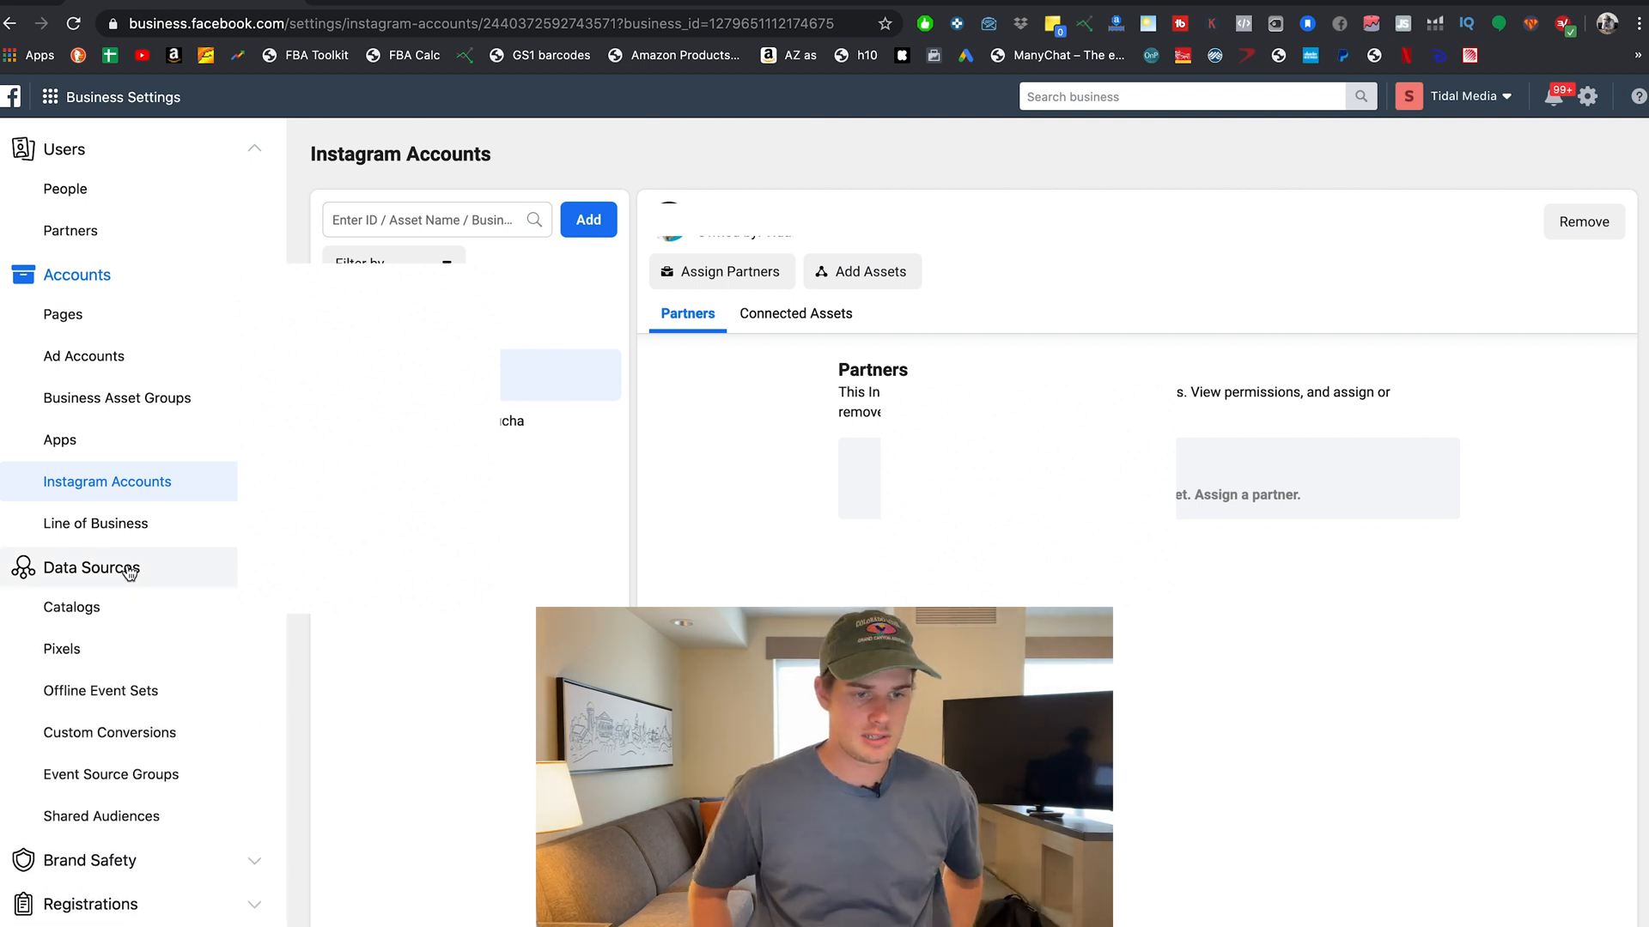
{"action": "left_click", "coordinate": [93, 615]}
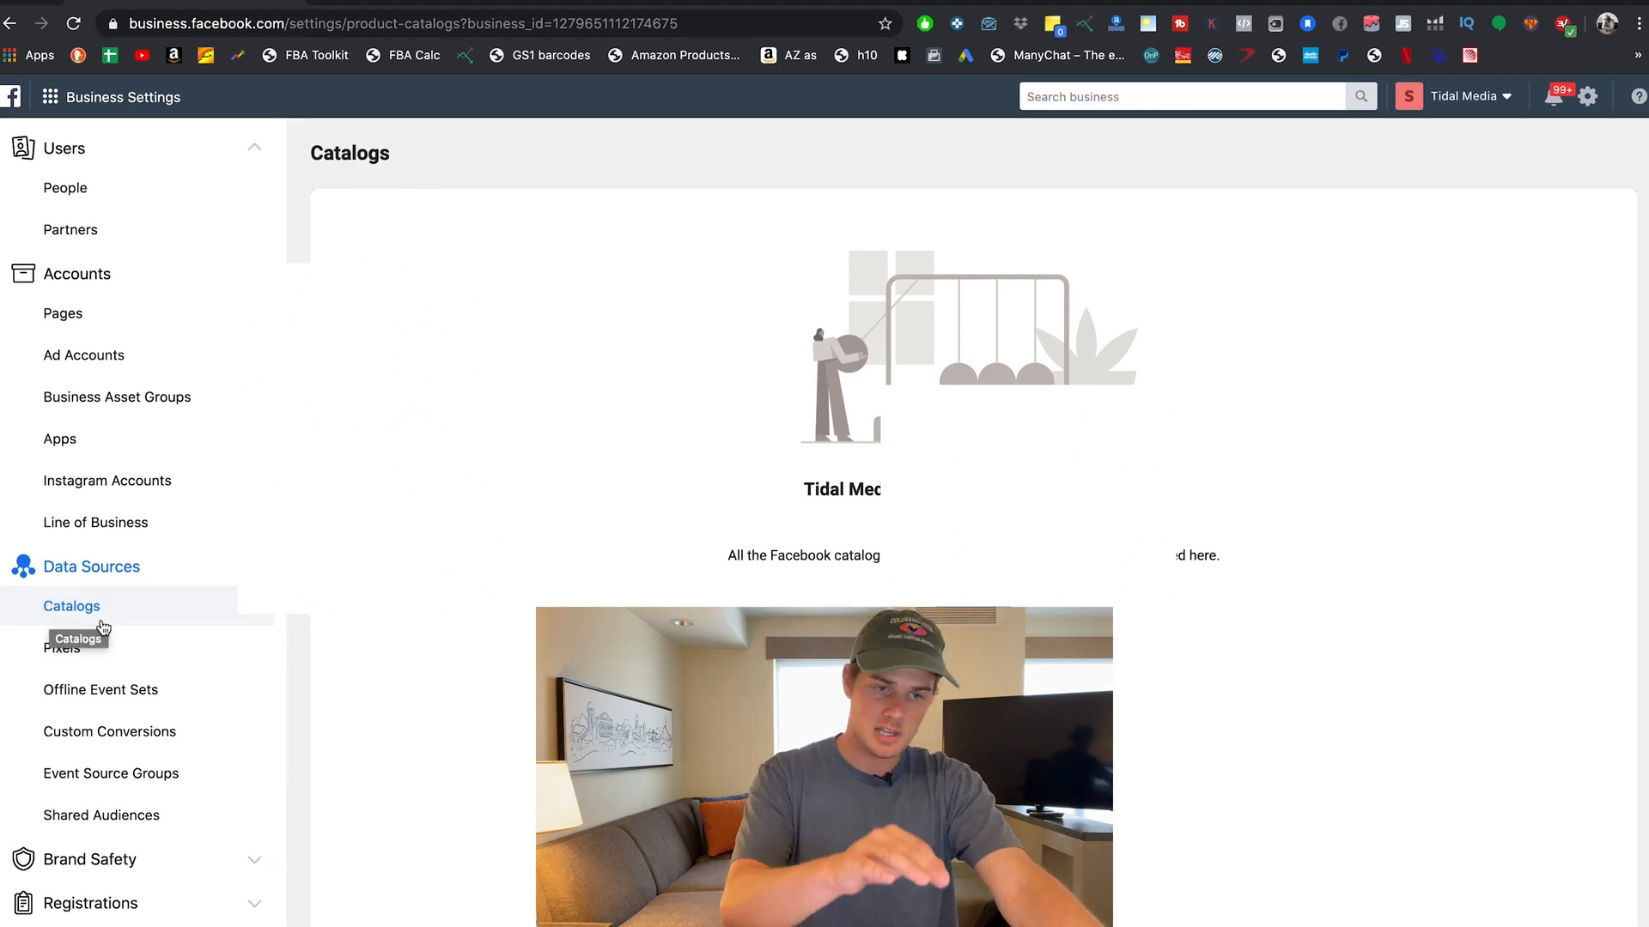
Open Pixels under Data Sources to show the selected pixel's People tab.
{"action": "left_click", "coordinate": [110, 649]}
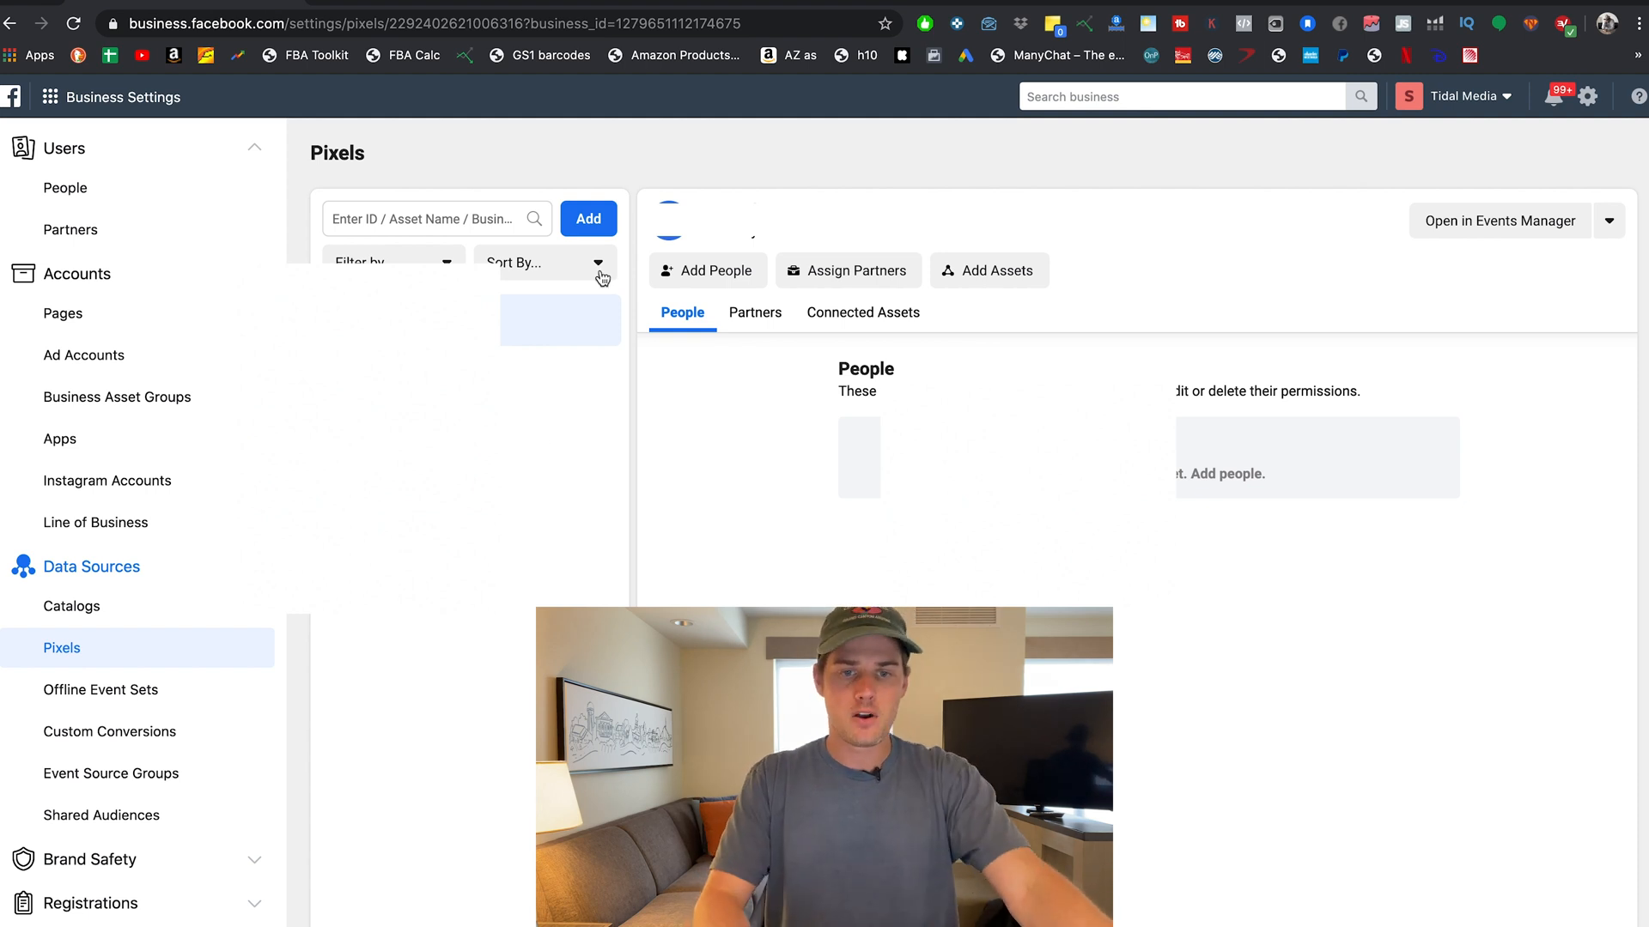
Back out of adding a new pixel and go to the Payment Methods settings.
{"action": "left_click", "coordinate": [590, 219]}
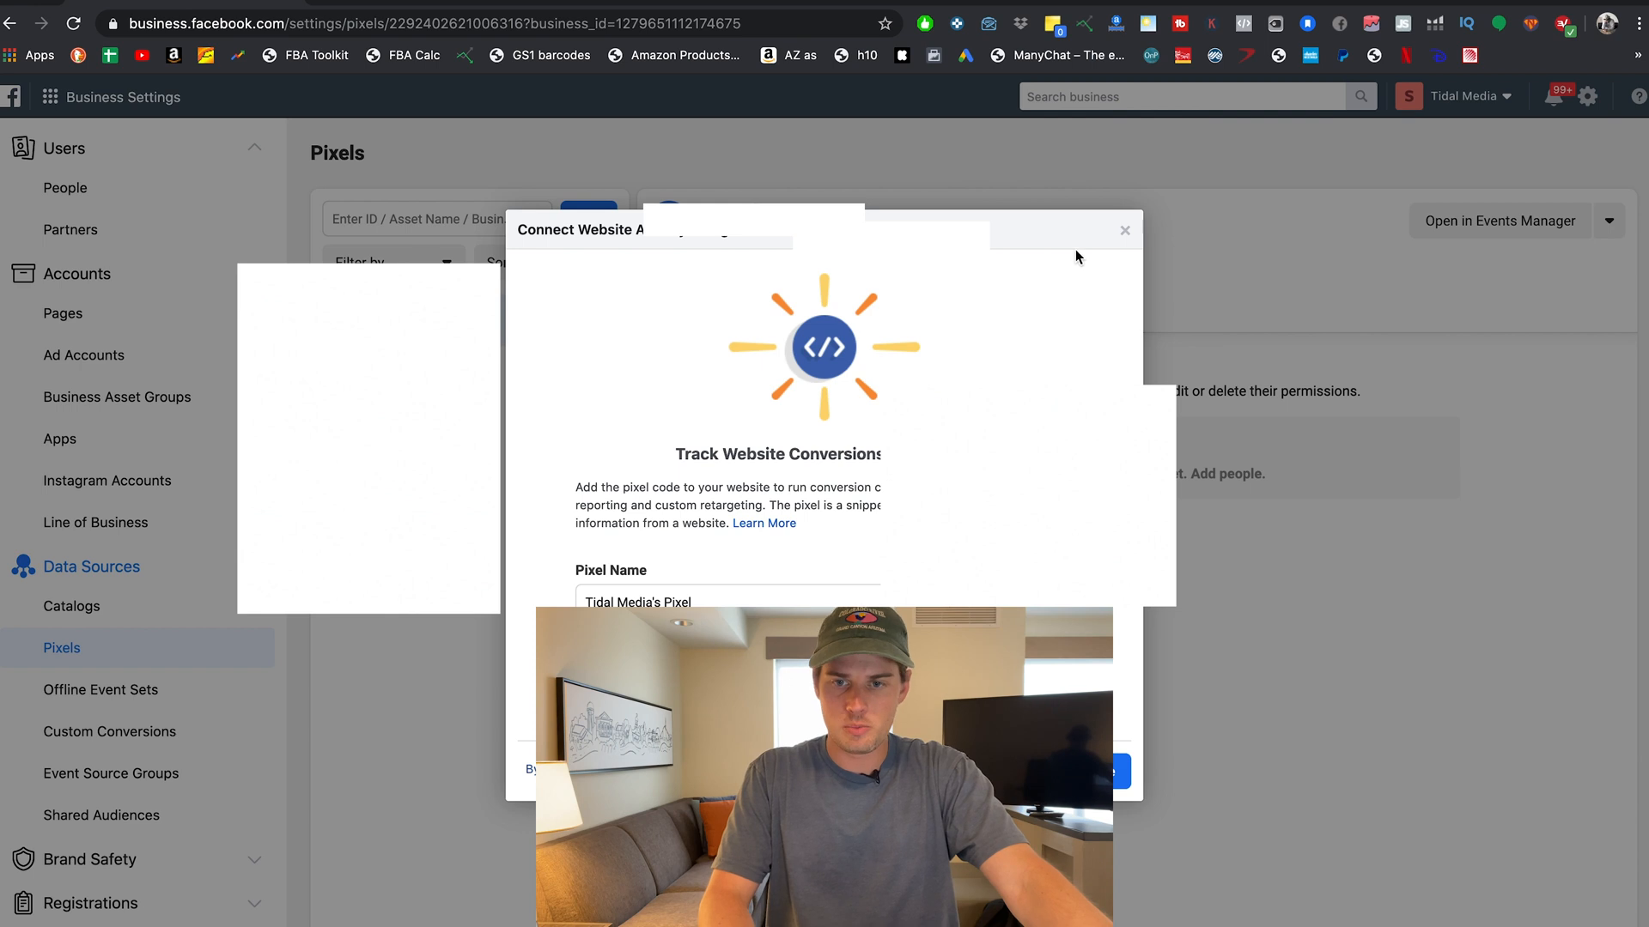
{"action": "left_click", "coordinate": [1127, 237]}
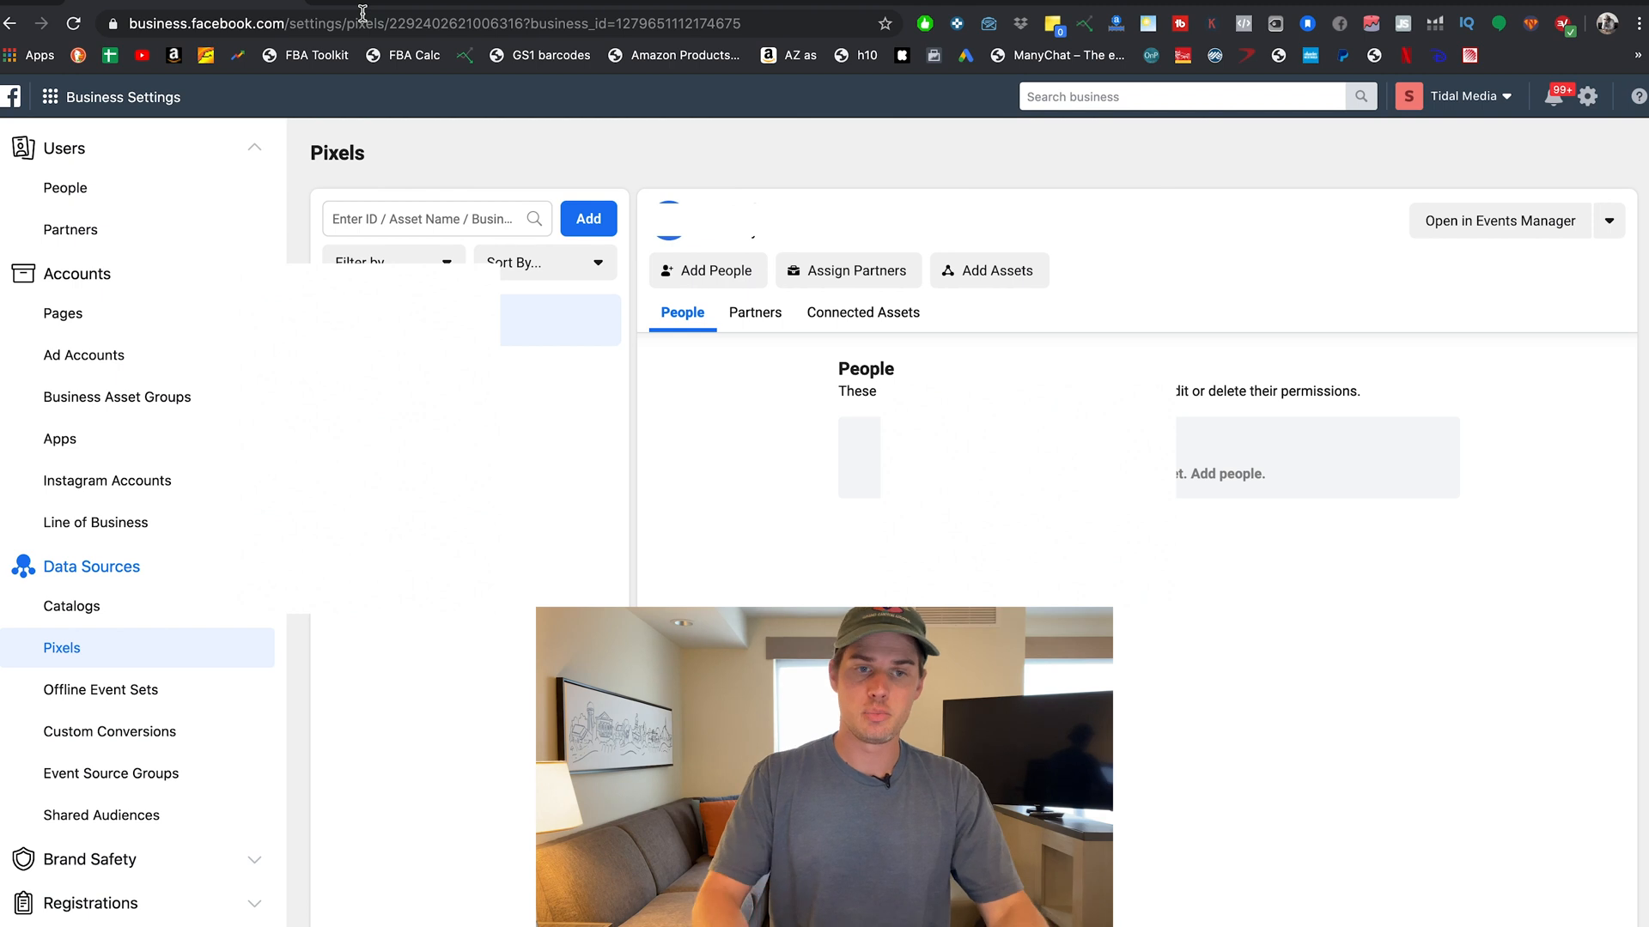
{"action": "left_click", "coordinate": [294, 1]}
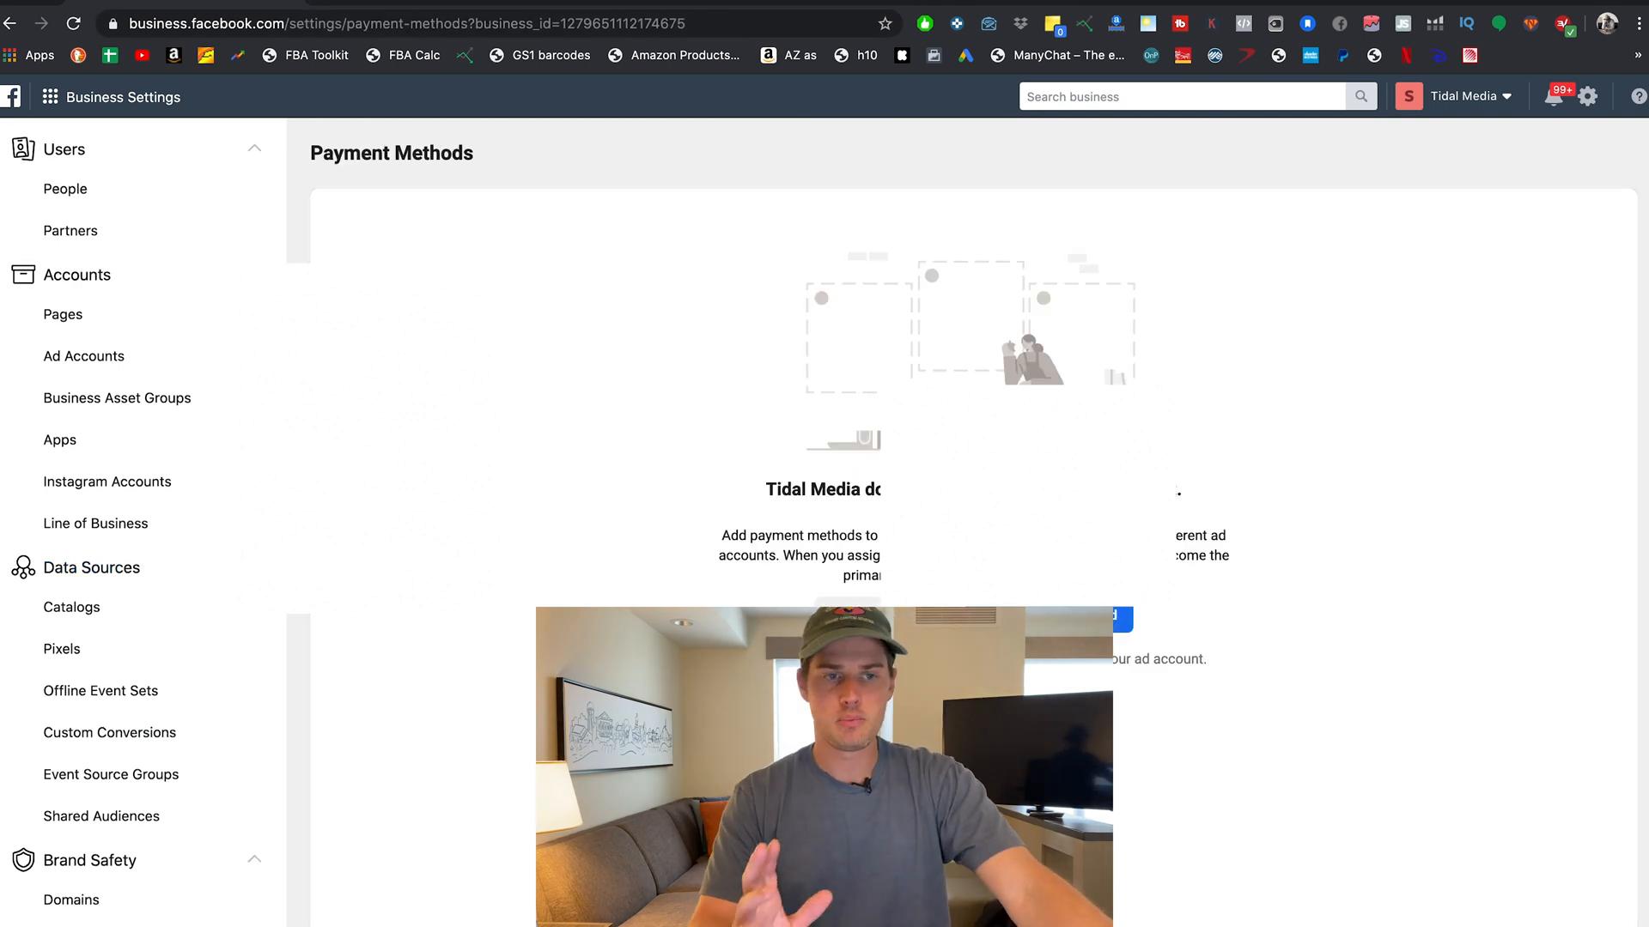
Open the Business tools shortcut menu with Ads Manager and Events Manager.
{"action": "scroll", "coordinate": [172, 712], "scroll_direction": "down", "scroll_amount": 5}
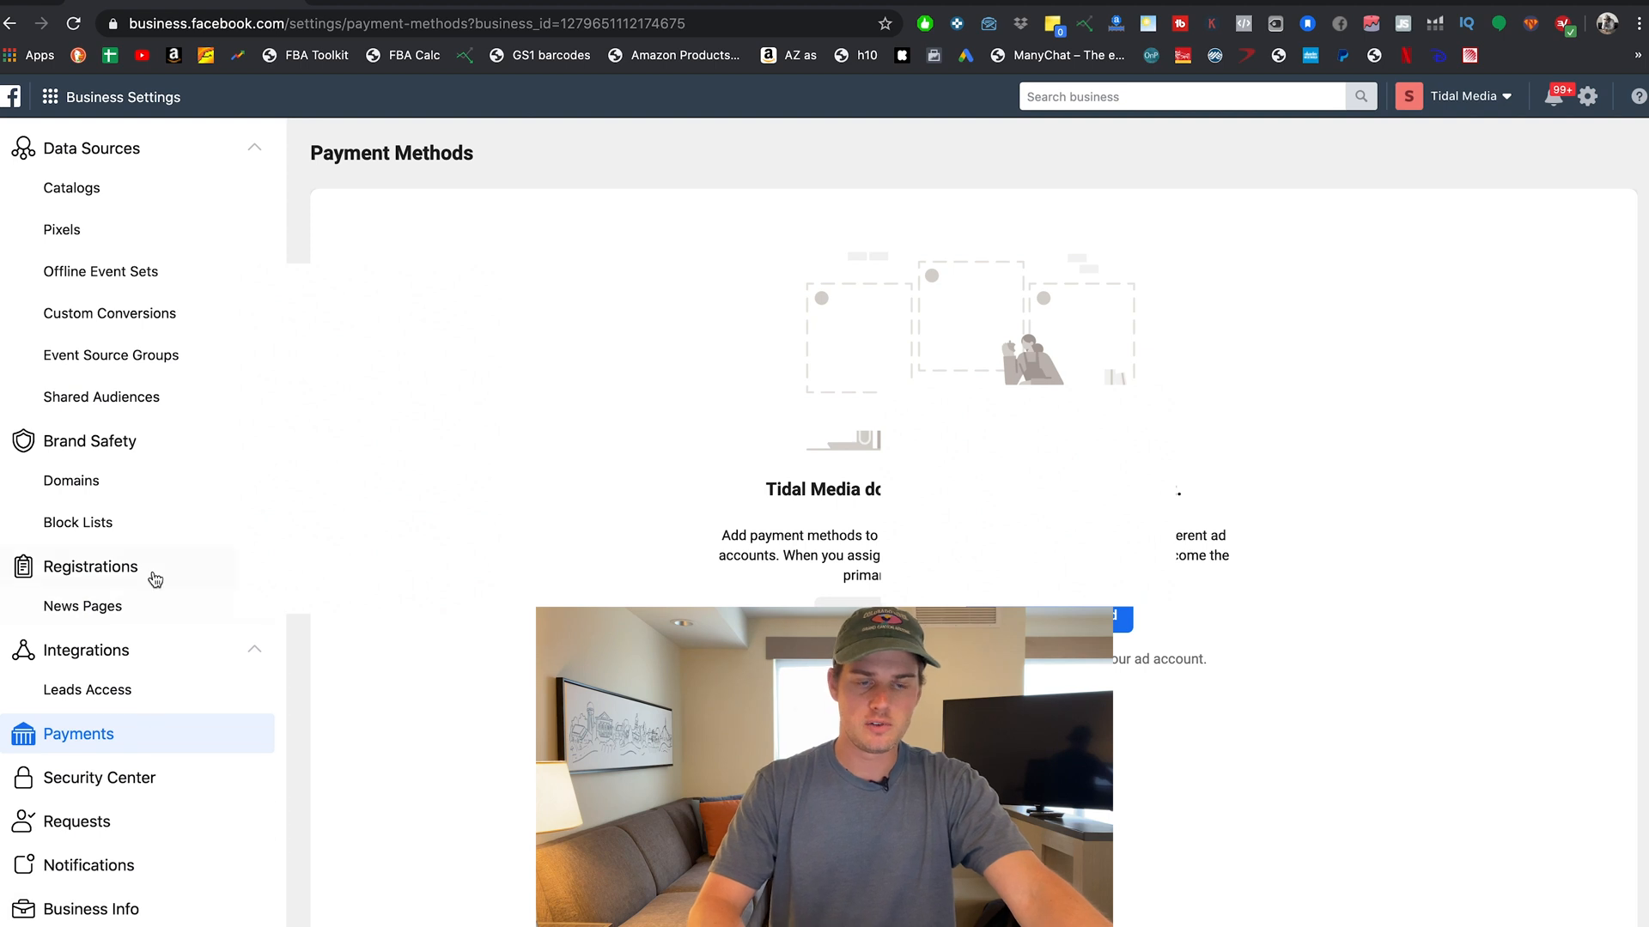
{"action": "scroll", "coordinate": [151, 578], "scroll_direction": "up", "scroll_amount": 5}
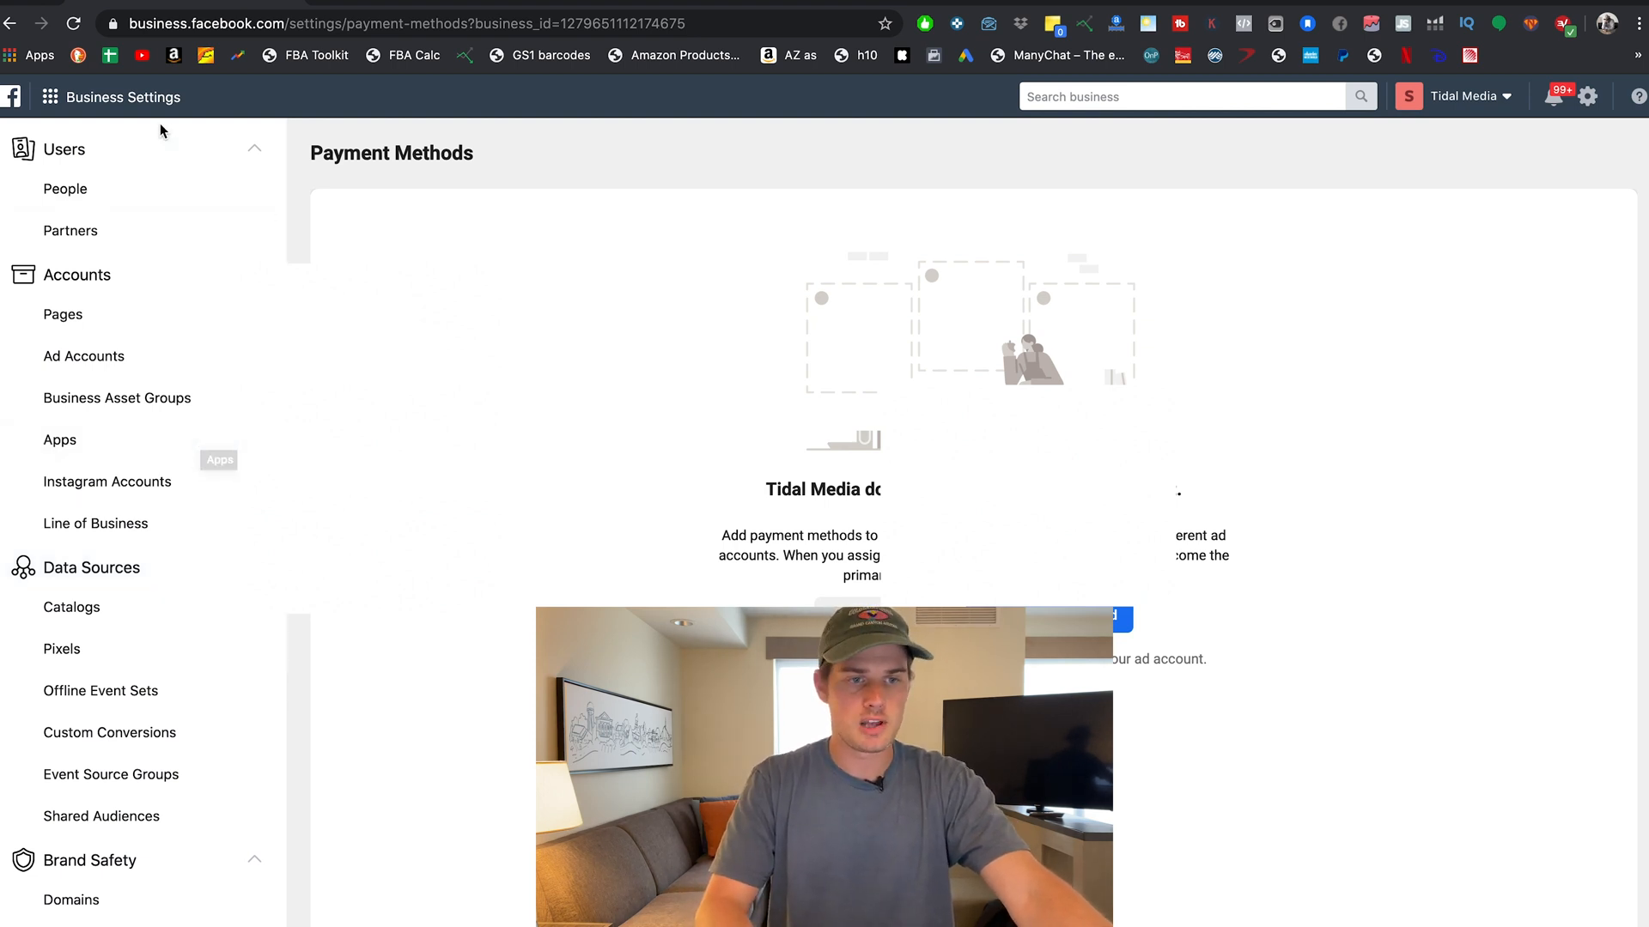
{"action": "left_click", "coordinate": [52, 98]}
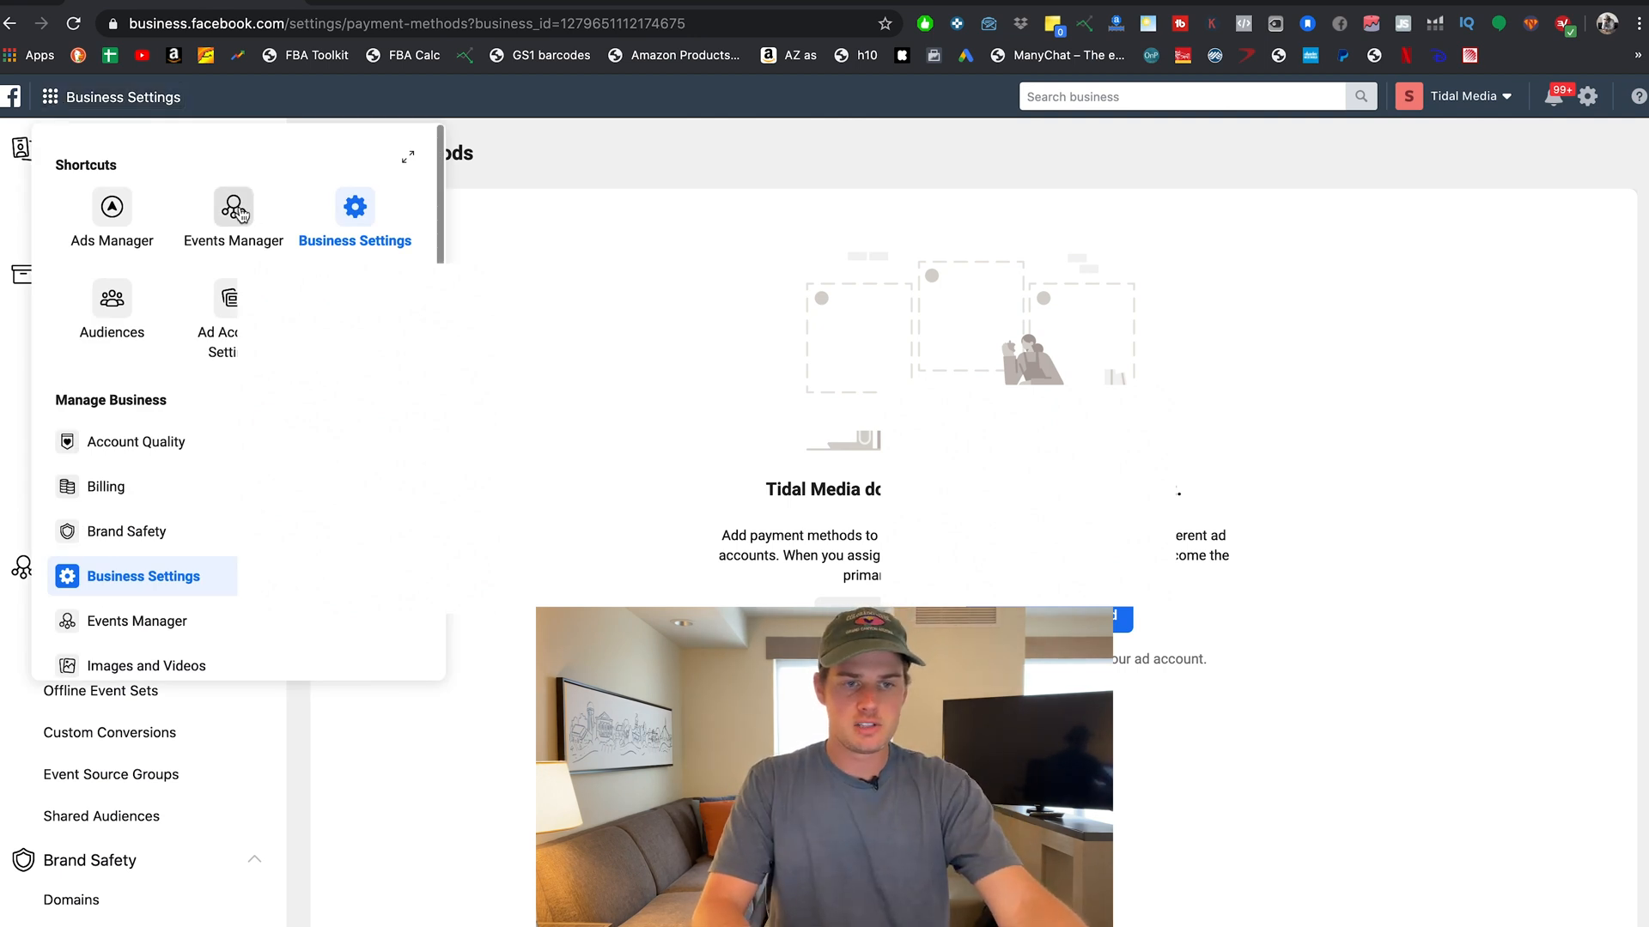
Go to Events Manager and pick the ad account whose pixel overview to view.
{"action": "left_click", "coordinate": [237, 215]}
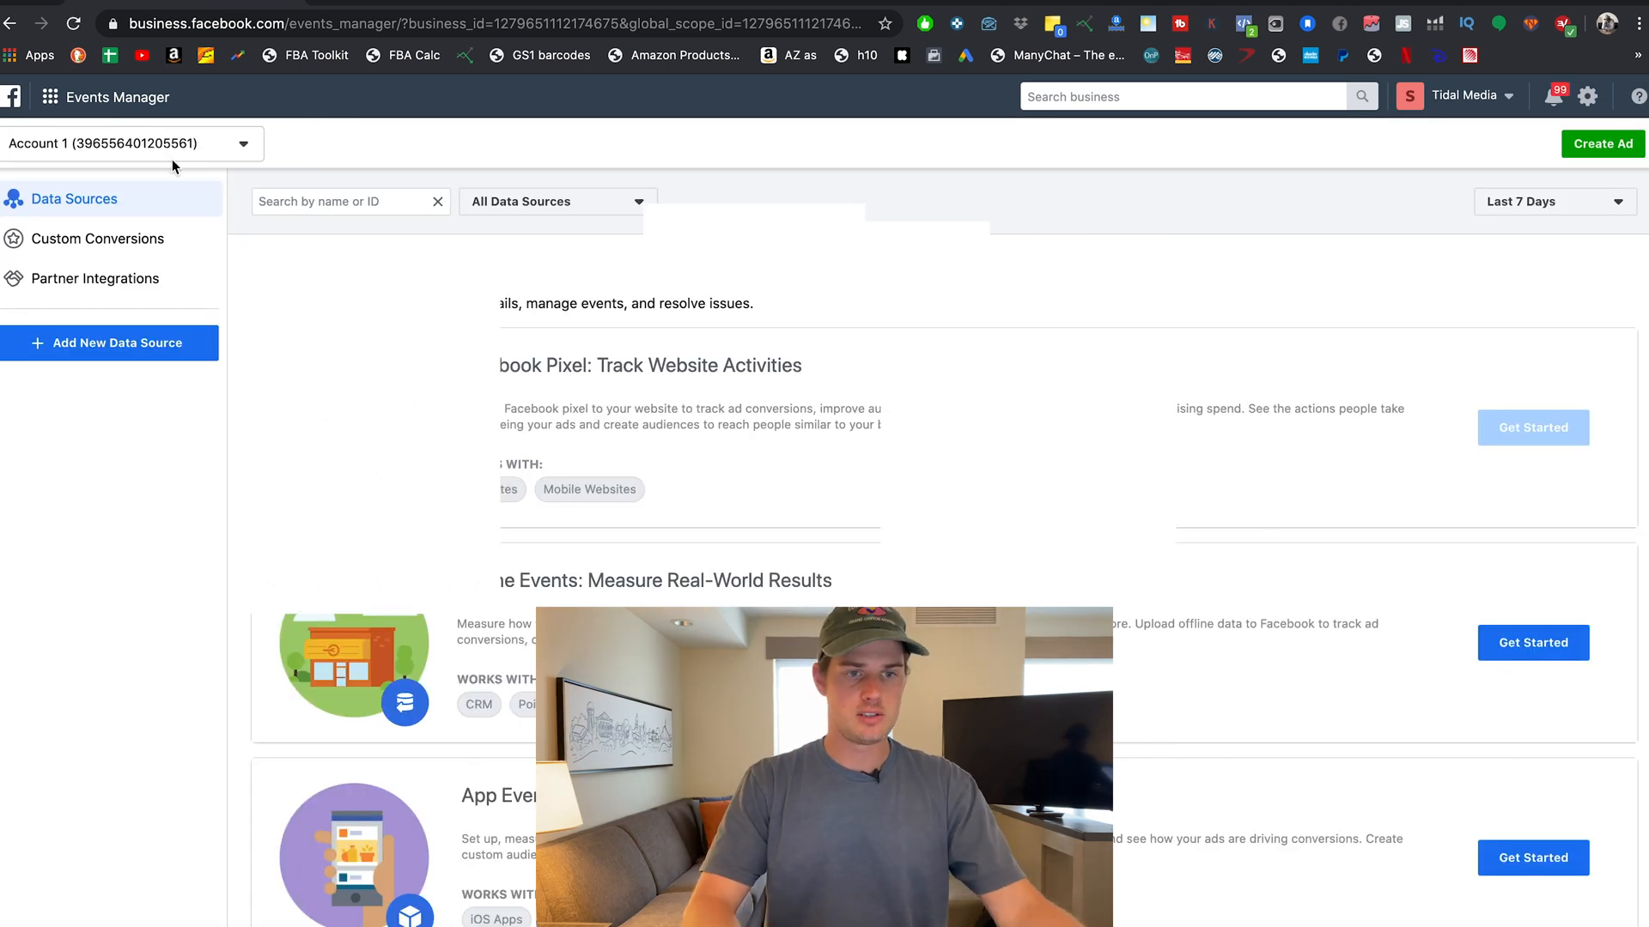
{"action": "left_click", "coordinate": [244, 144]}
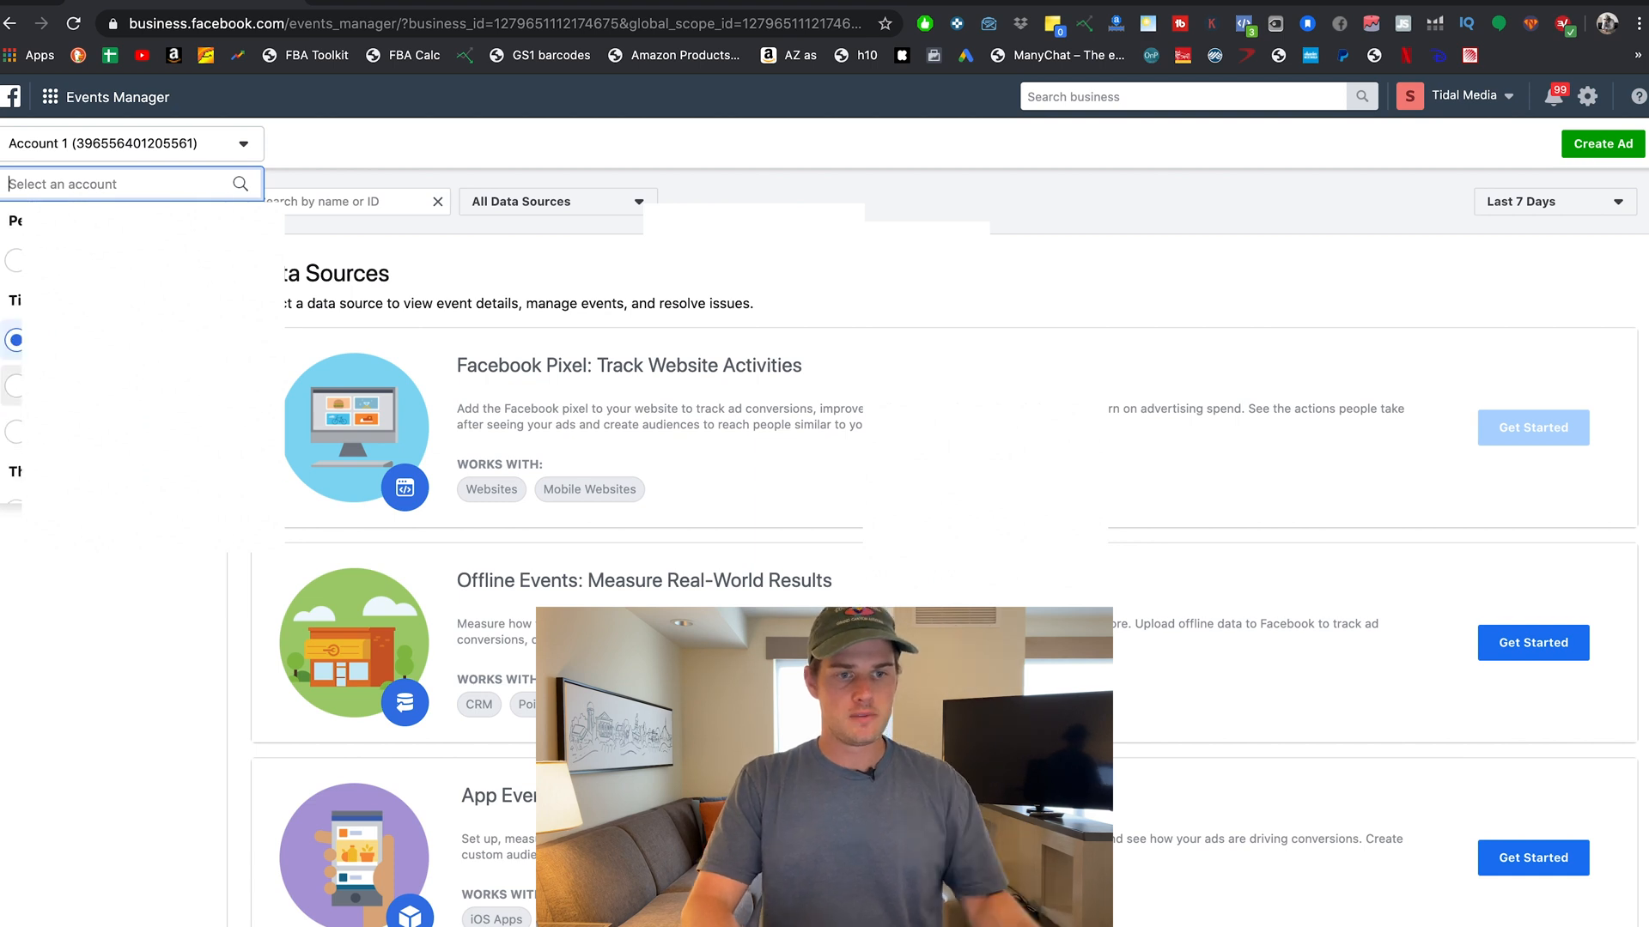
{"action": "scroll", "coordinate": [141, 360], "scroll_direction": "down", "scroll_amount": 3}
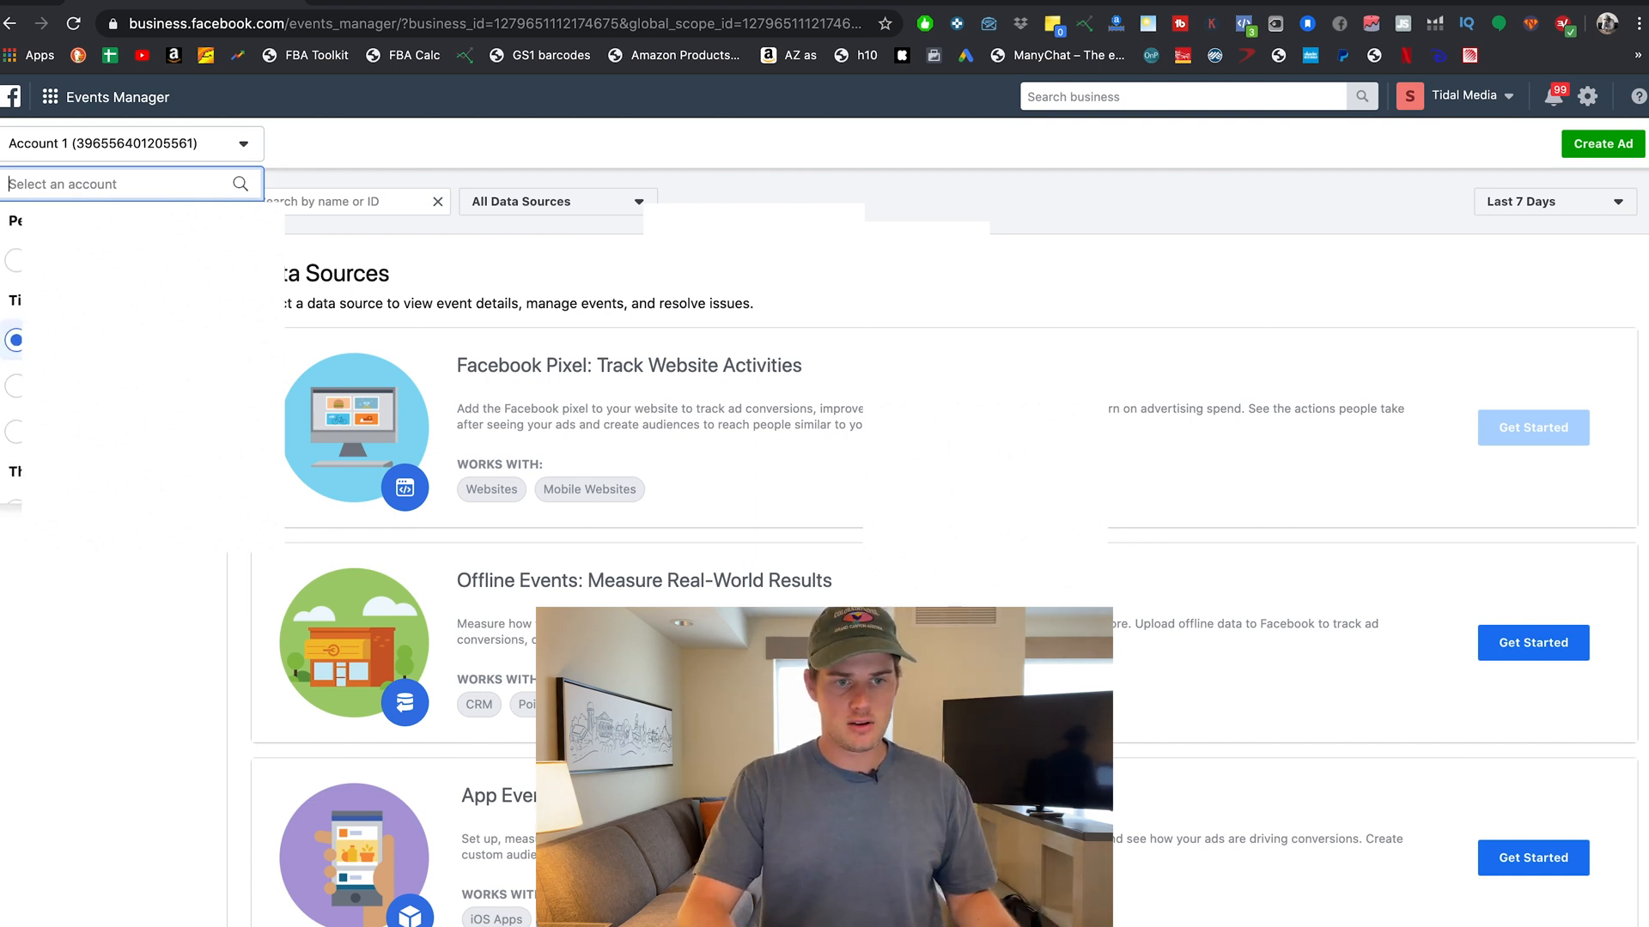
{"action": "left_click", "coordinate": [235, 152]}
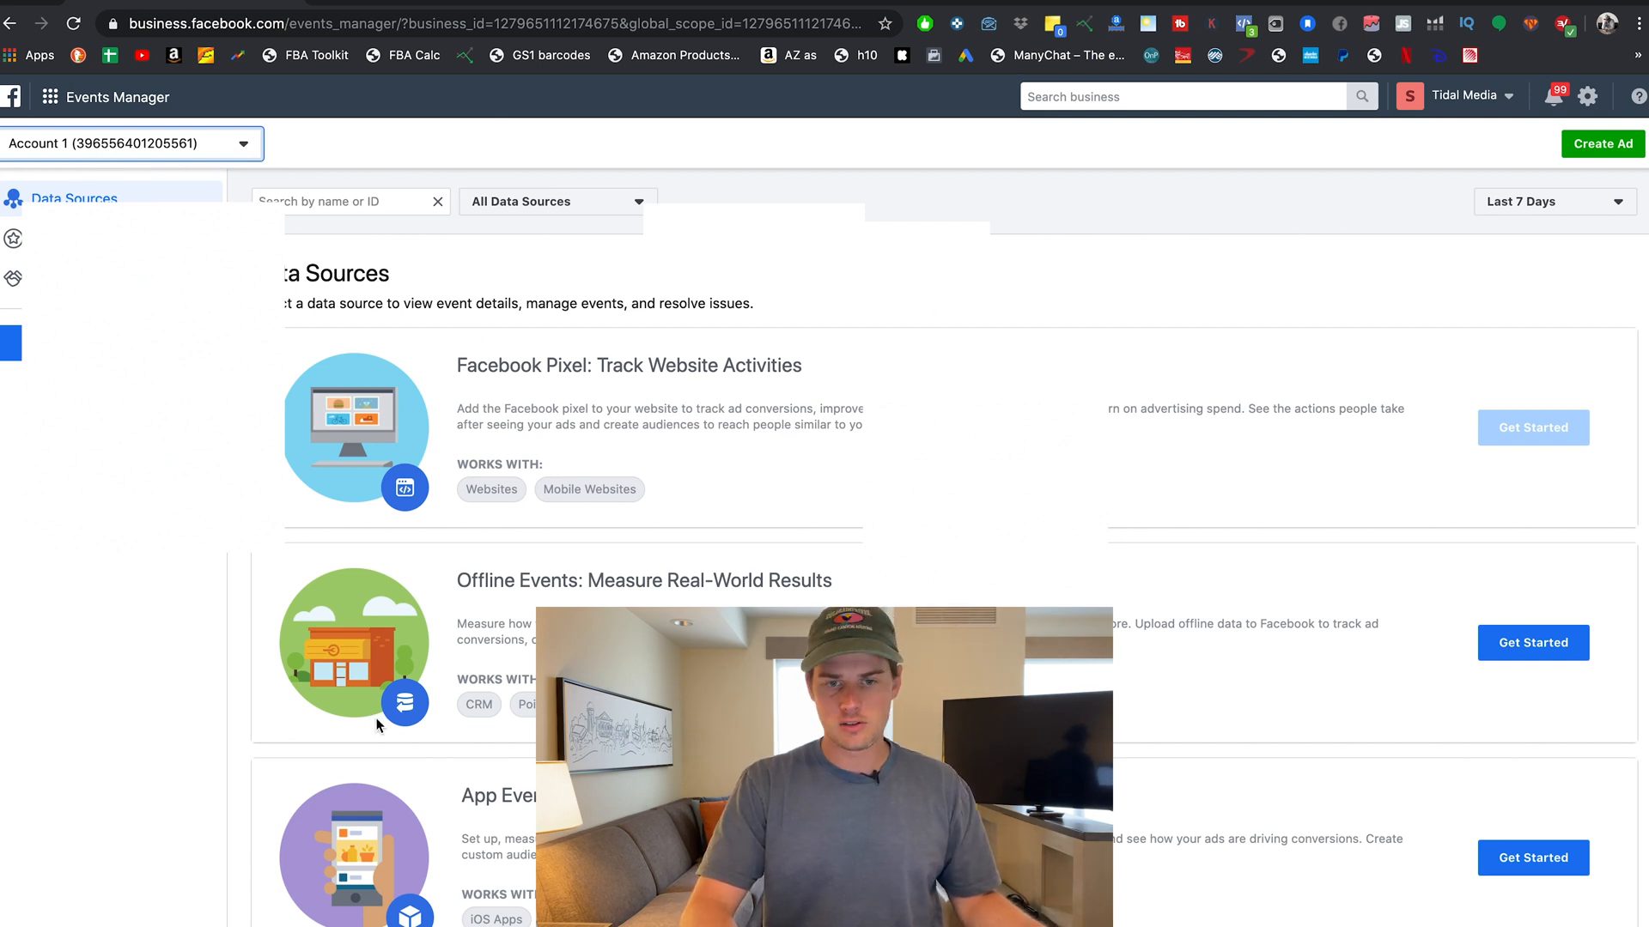
{"action": "left_click", "coordinate": [215, 150]}
{"action": "scroll", "coordinate": [189, 343], "scroll_direction": "down", "scroll_amount": 2}
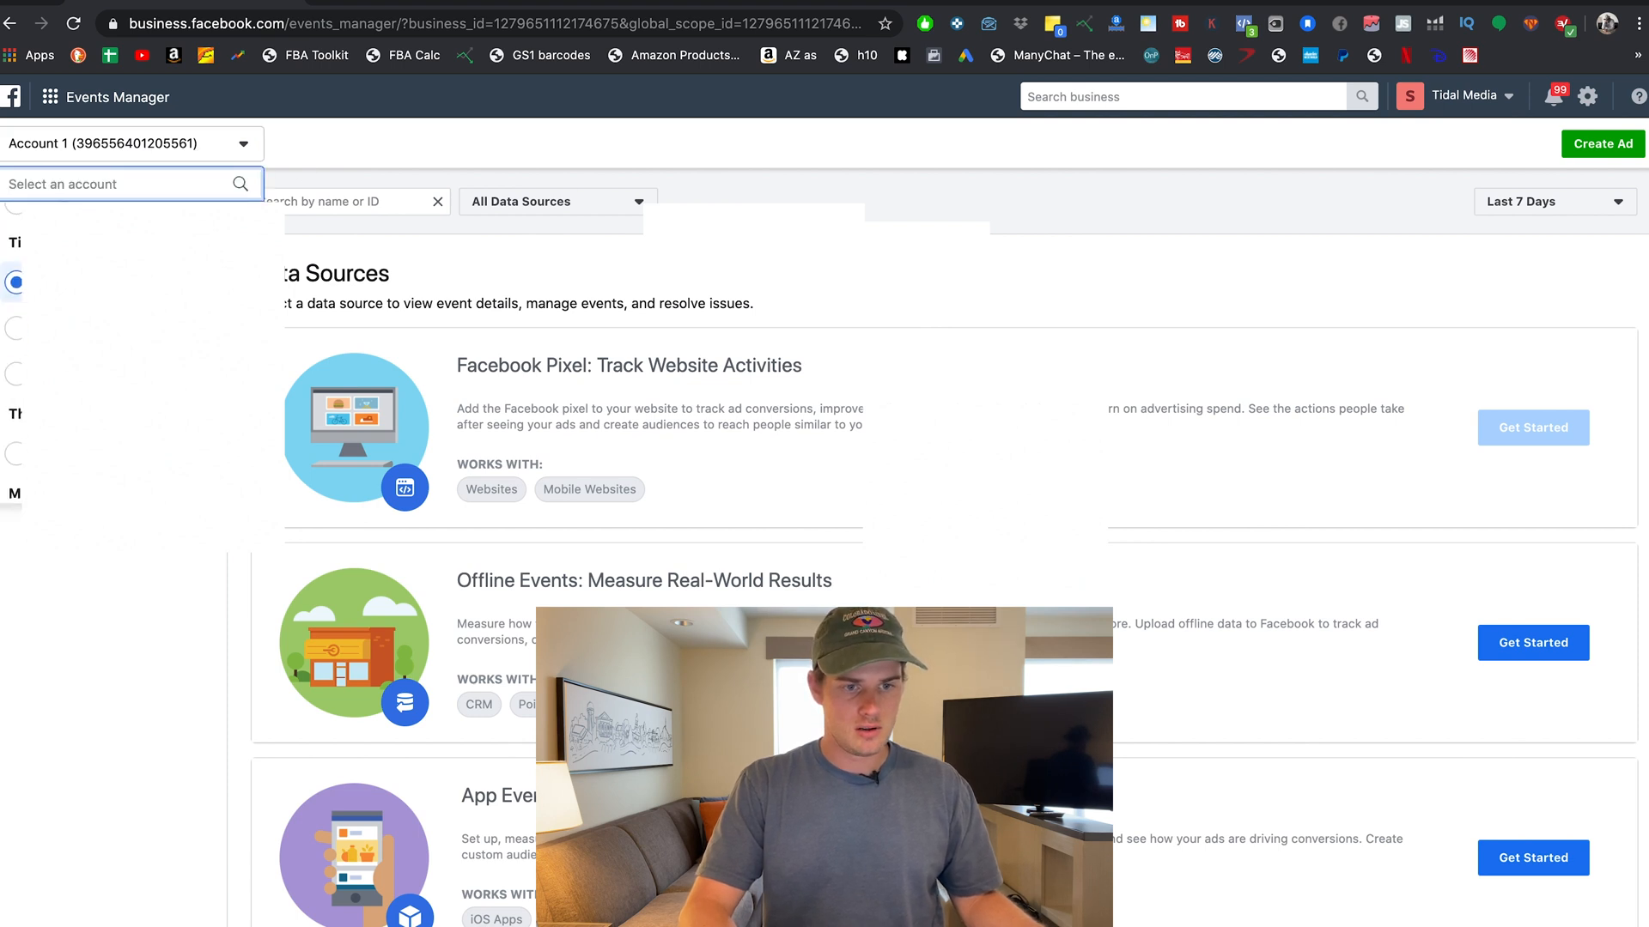
{"action": "left_click", "coordinate": [172, 363]}
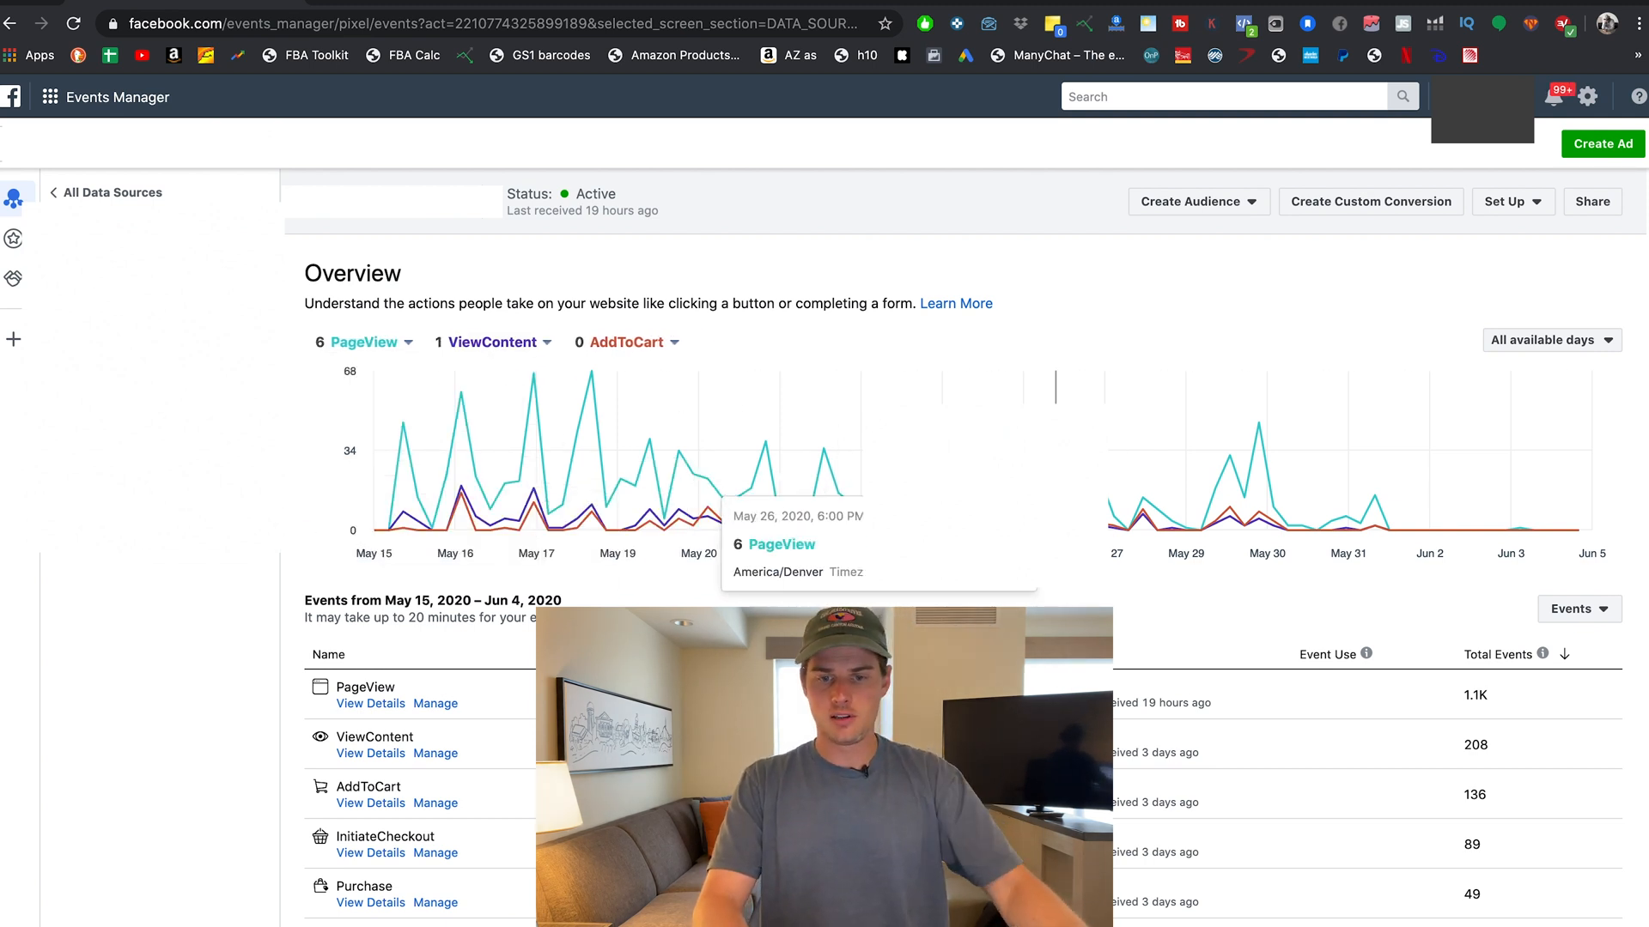
Review the pixel's event totals, then open the business tools menu to reach Audiences.
{"action": "scroll", "coordinate": [794, 523], "scroll_direction": "down", "scroll_amount": 1}
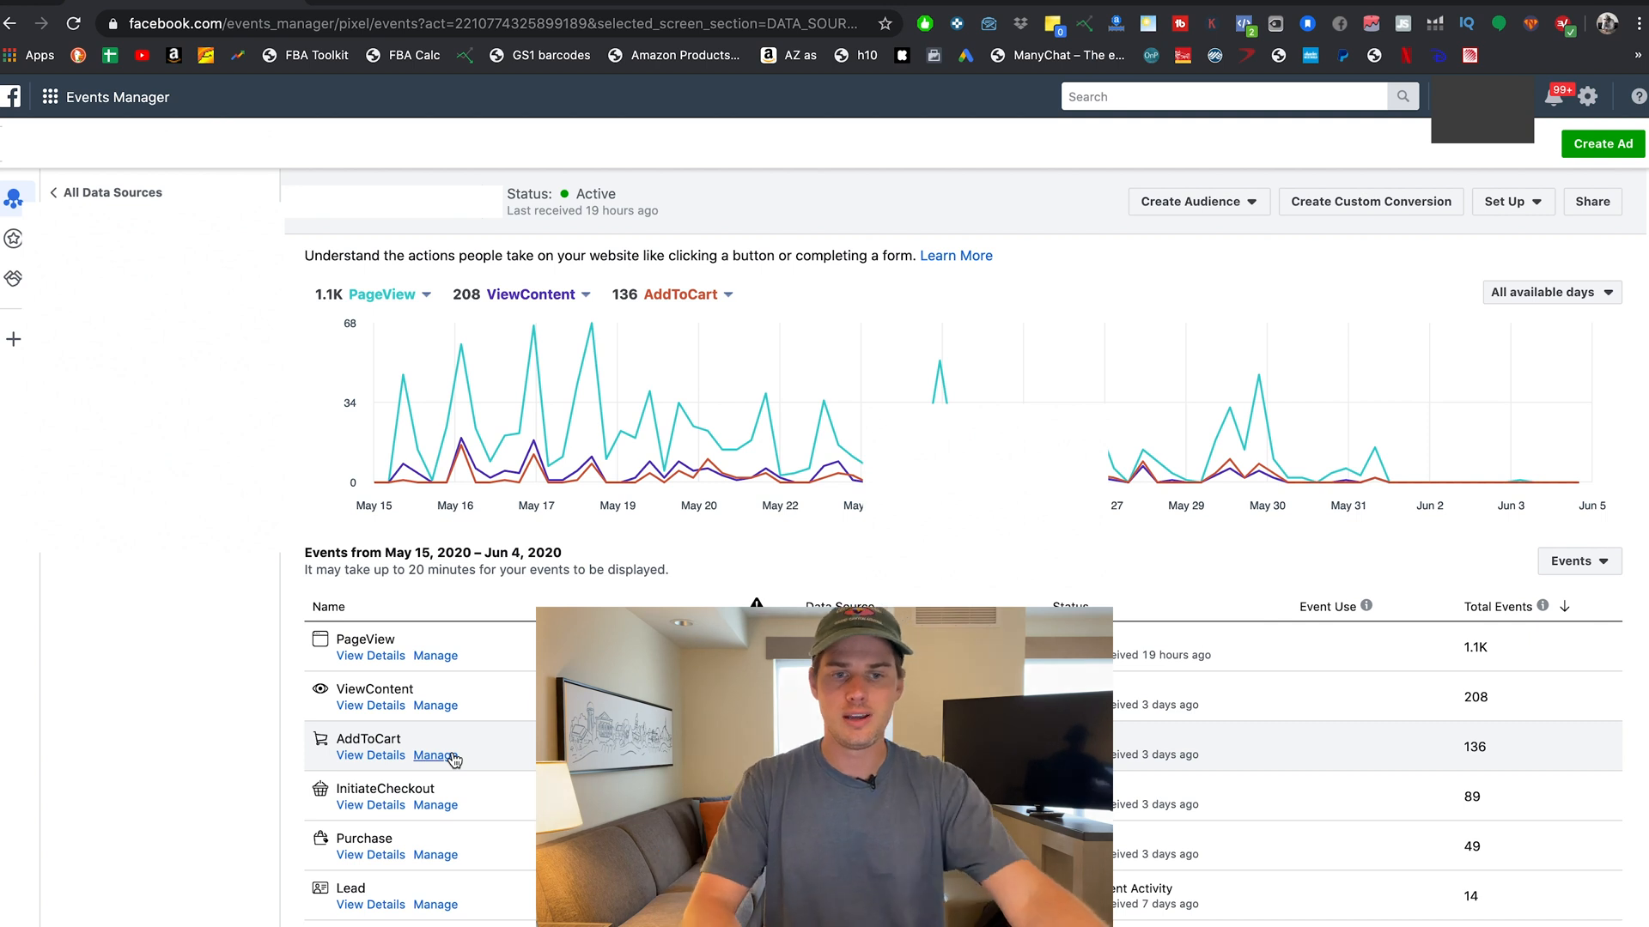
{"action": "left_click", "coordinate": [59, 108]}
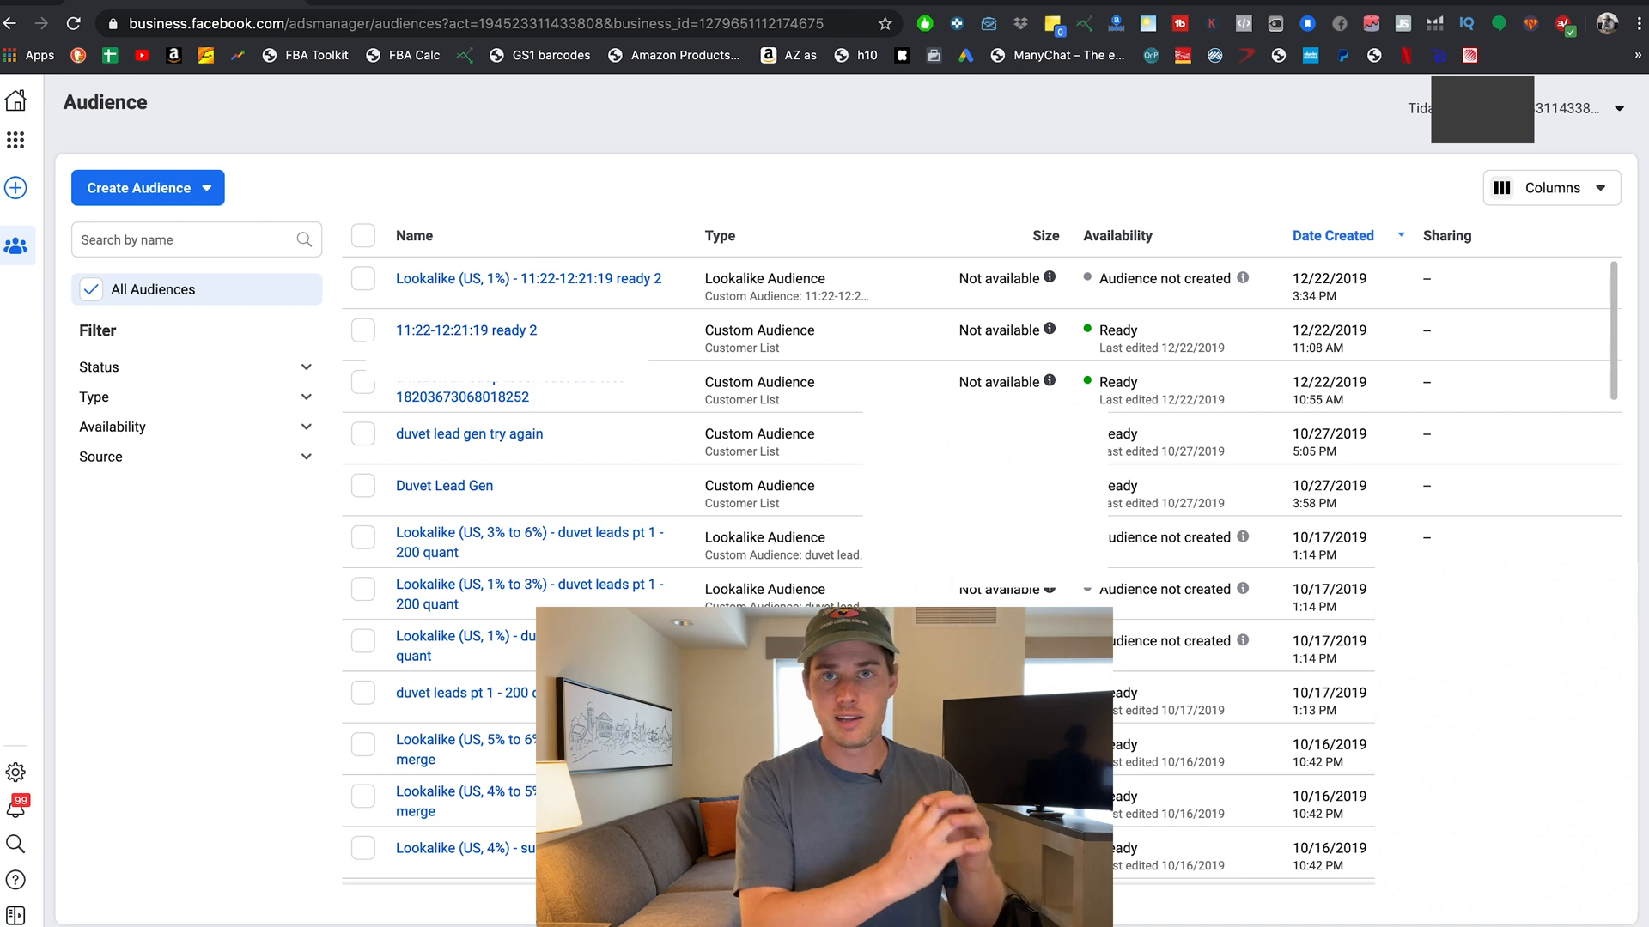
Choose Custom Audience from the Create Audience dropdown.
{"action": "left_click", "coordinate": [181, 188]}
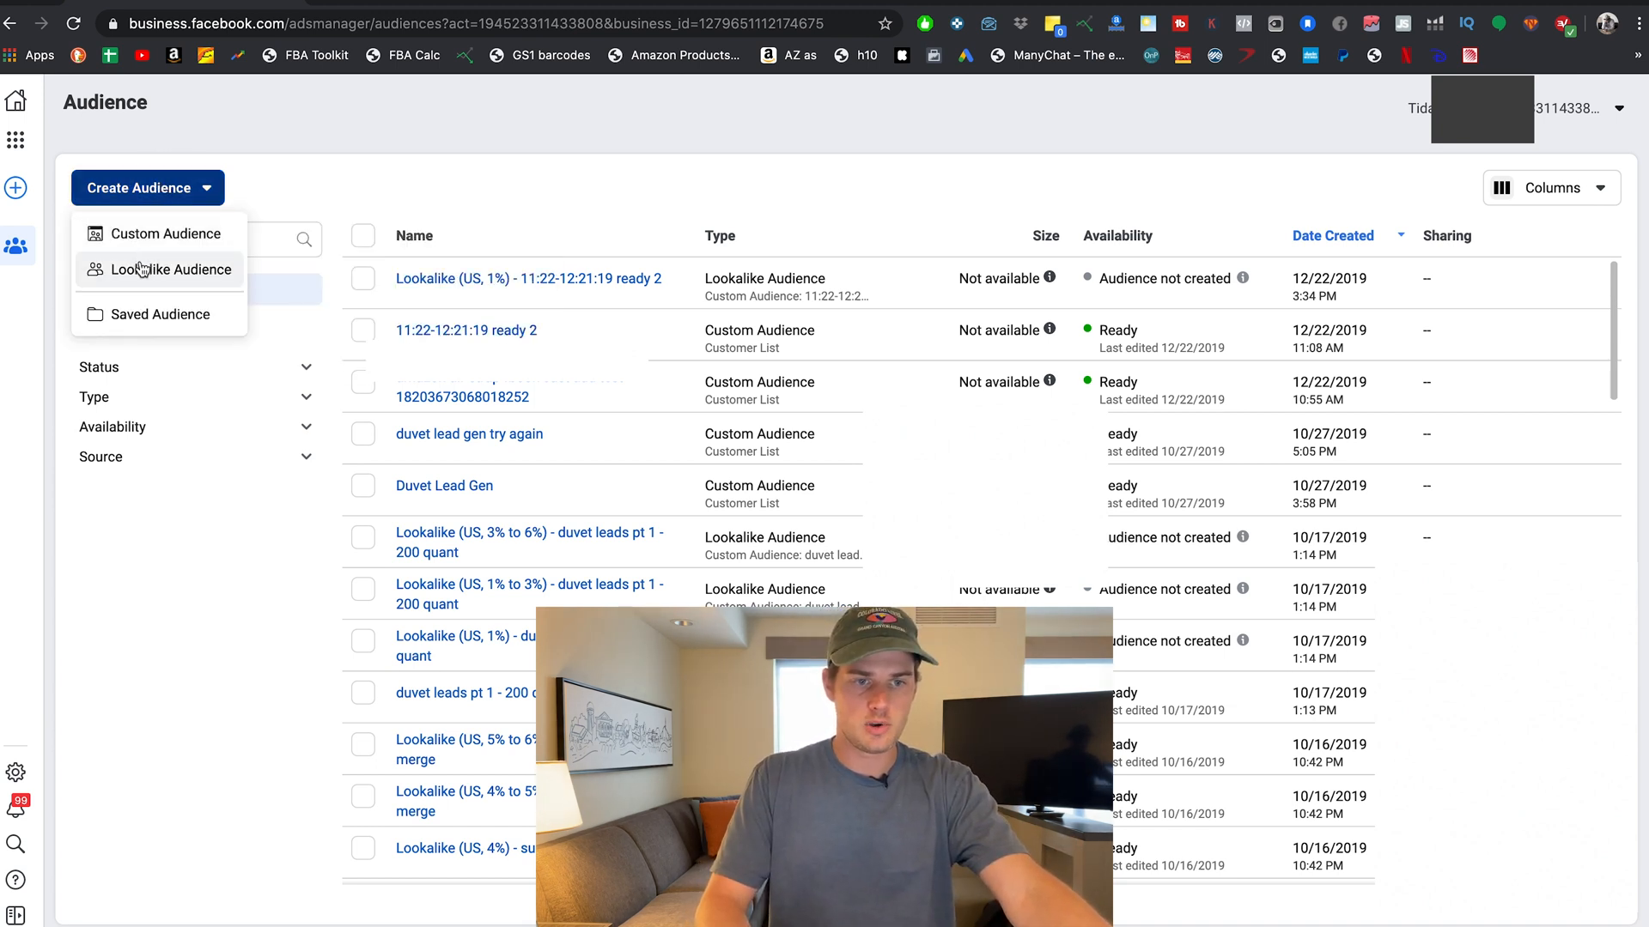
{"action": "mouse_move", "coordinate": [143, 273]}
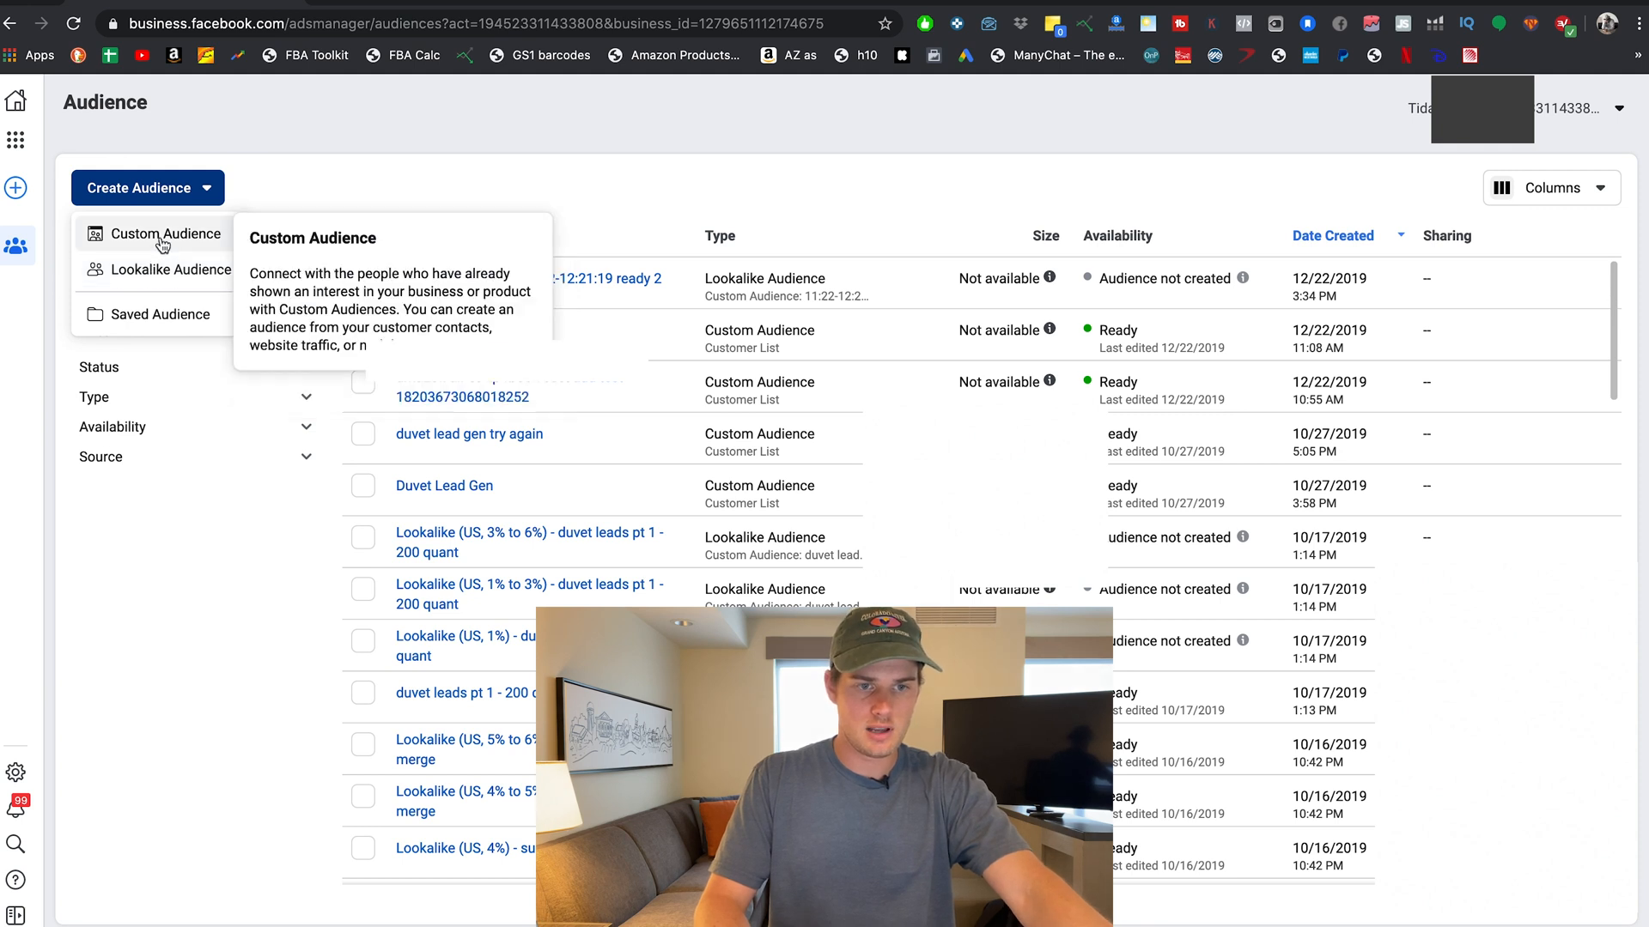
{"action": "left_click", "coordinate": [155, 236]}
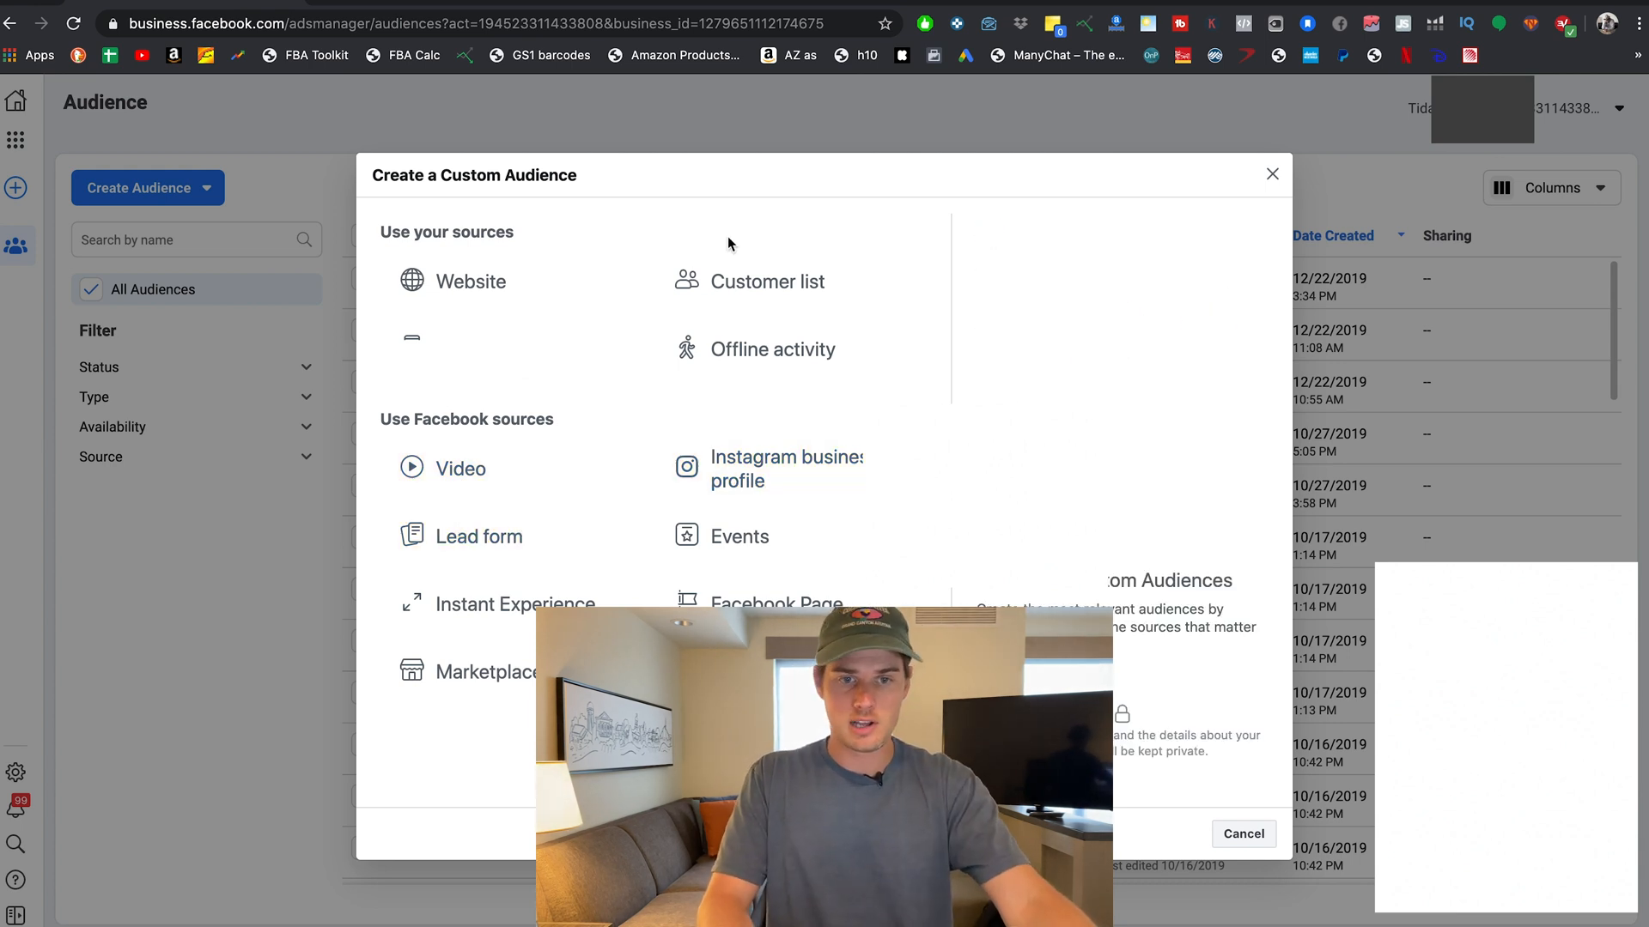
{"action": "left_click", "coordinate": [474, 276]}
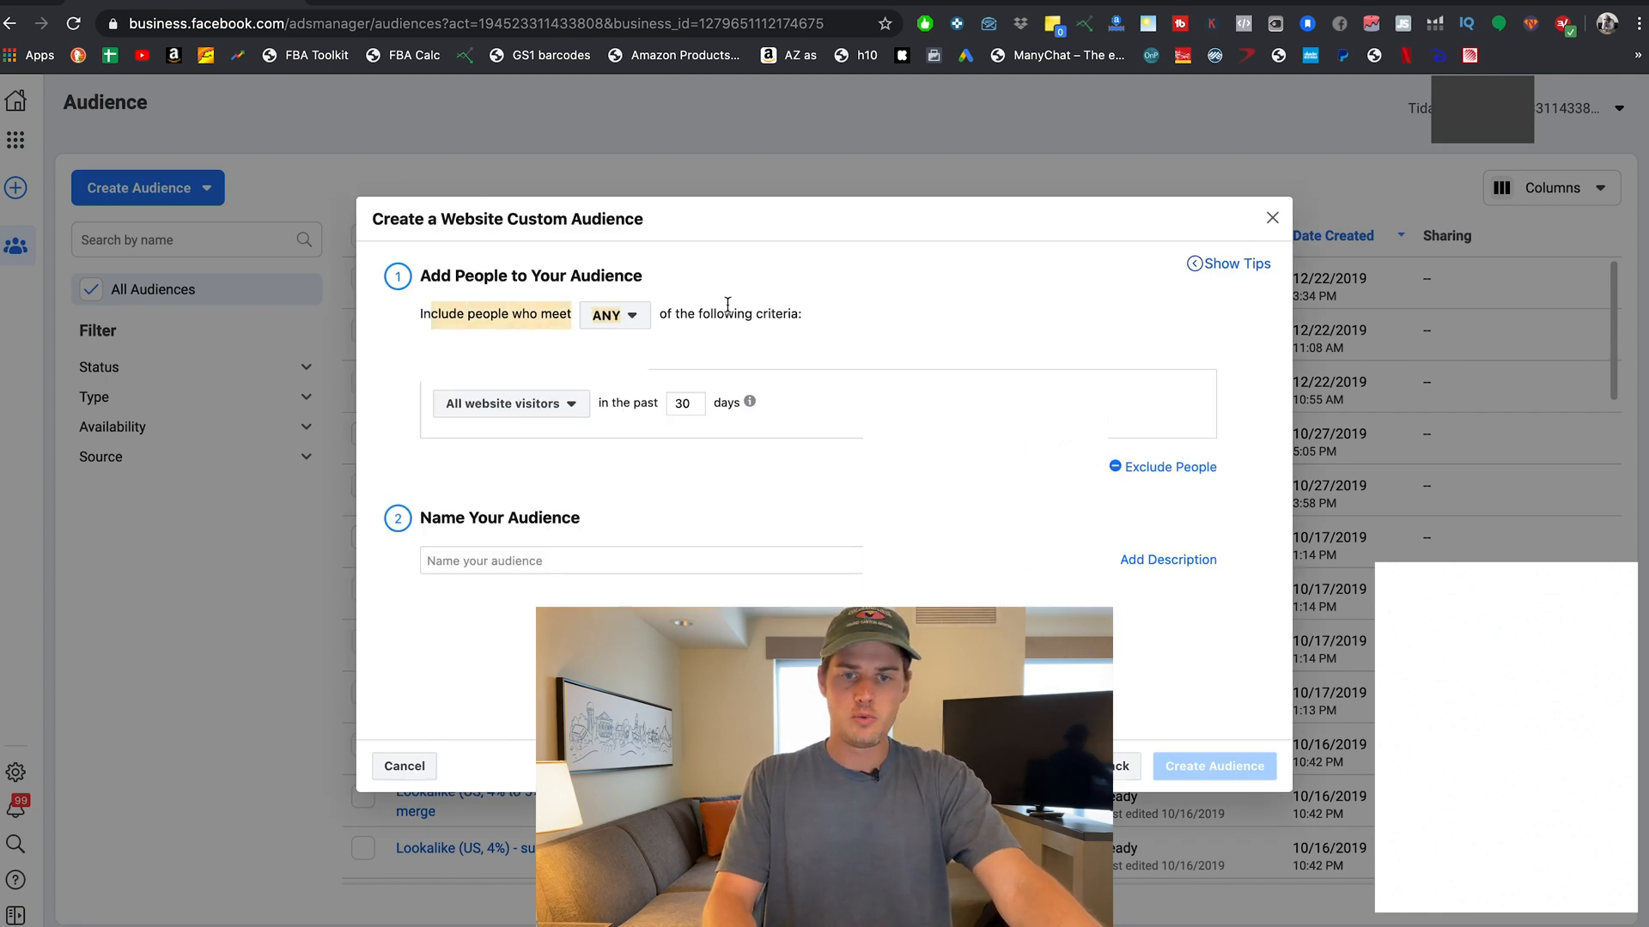
{"action": "left_click", "coordinate": [626, 316]}
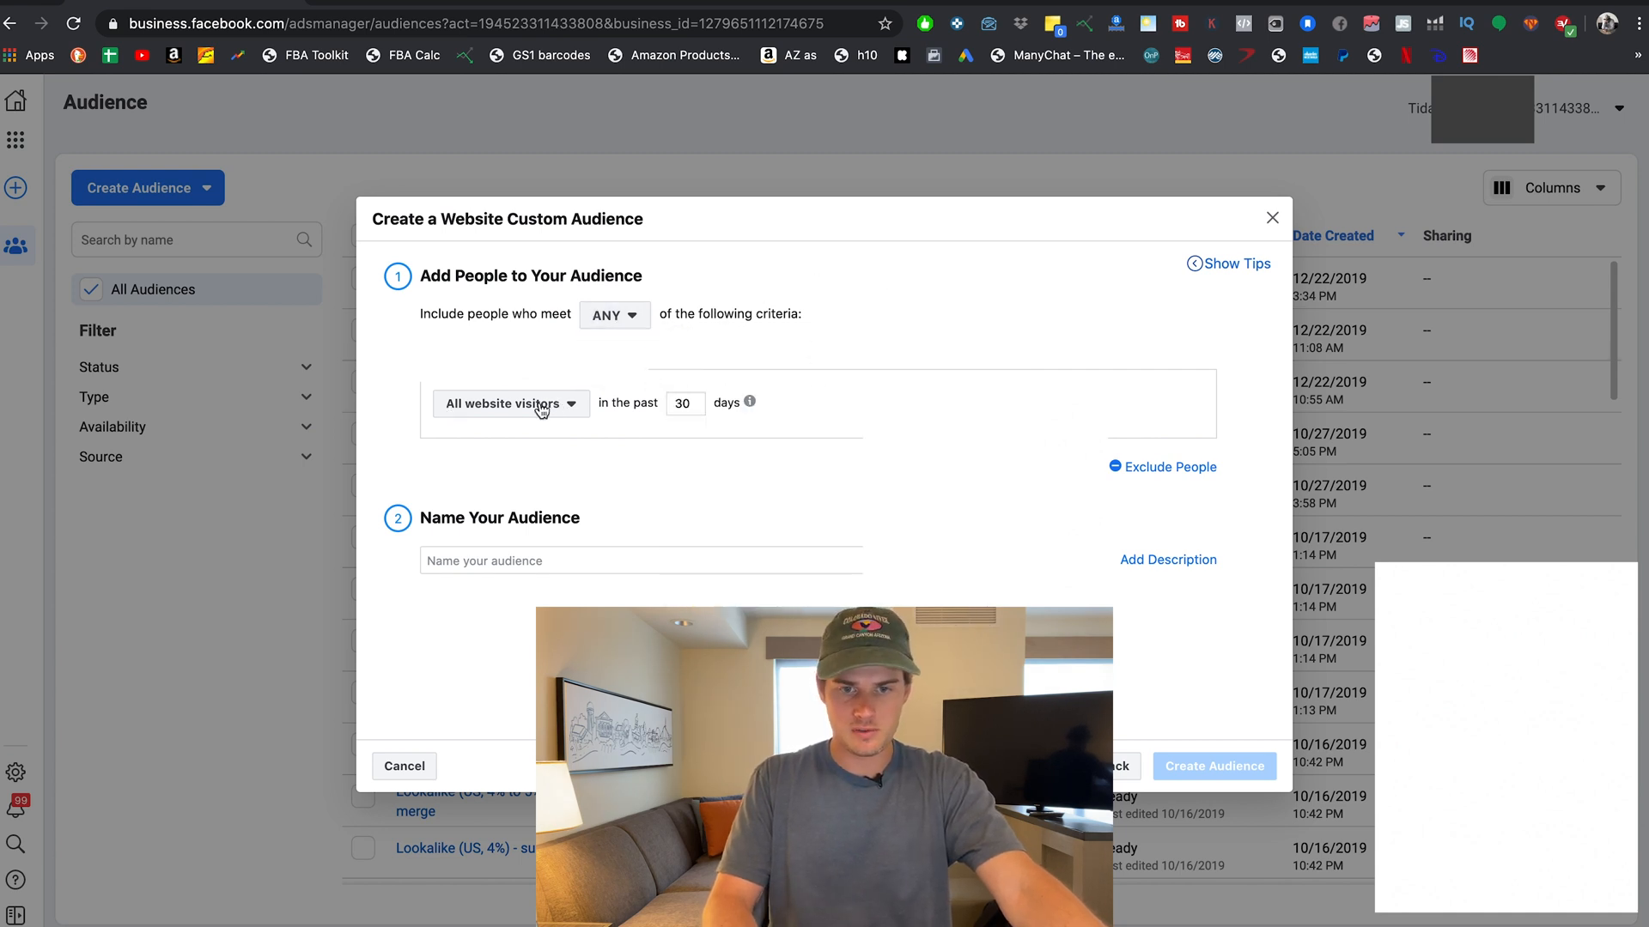
{"action": "mouse_move", "coordinate": [754, 404]}
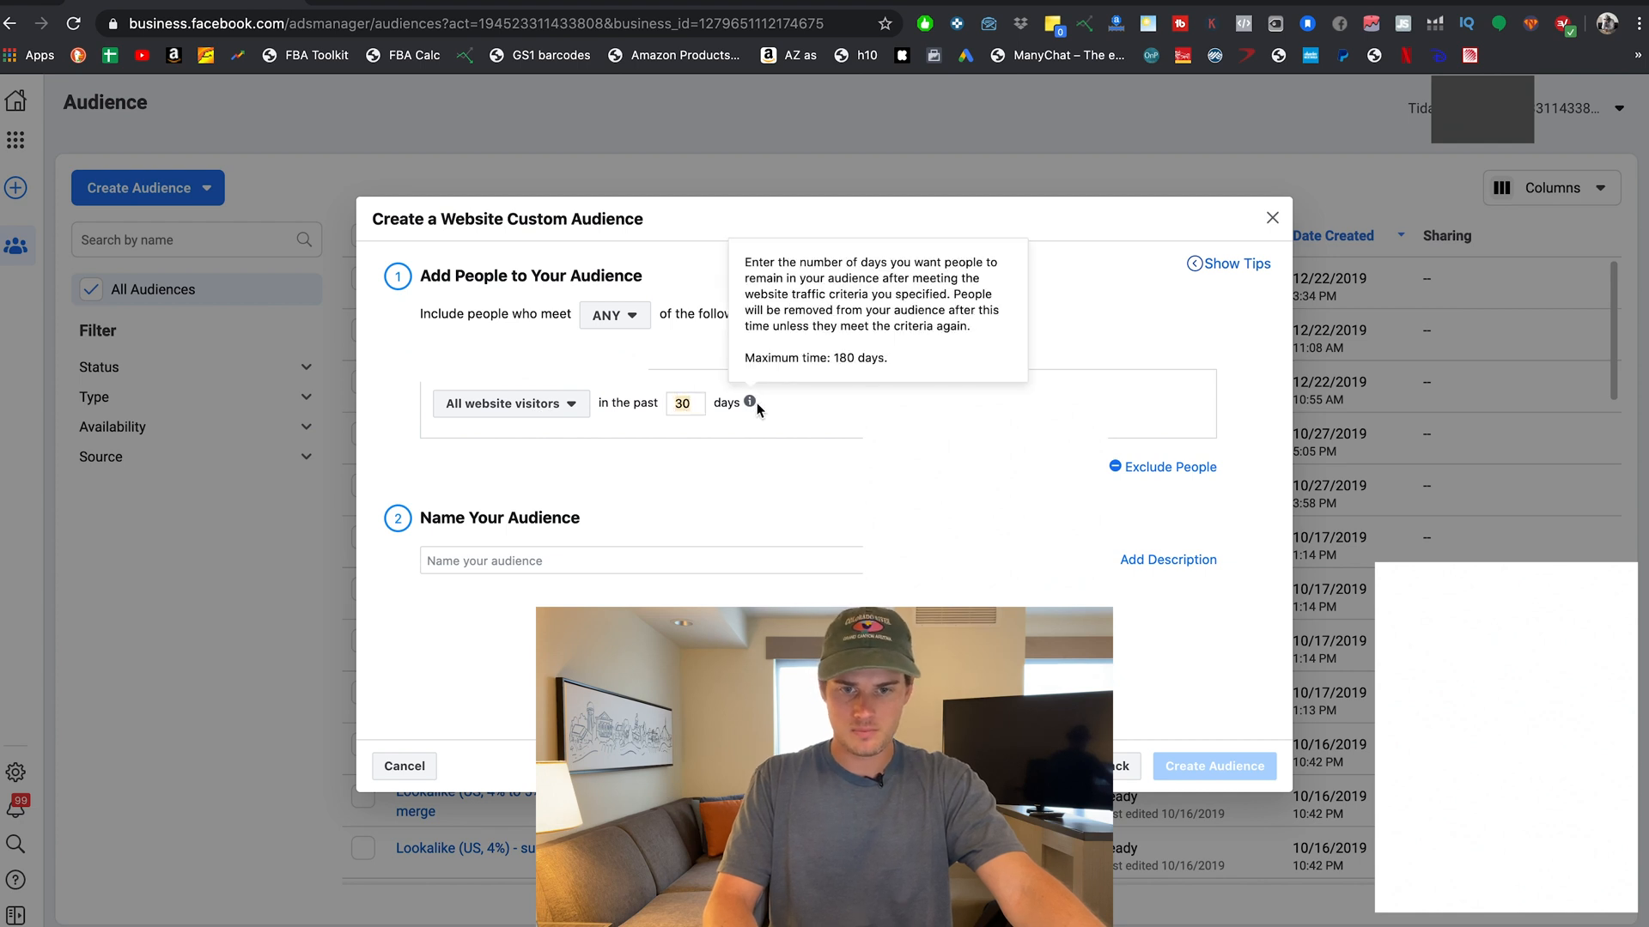
{"action": "double_click", "coordinate": [697, 402]}
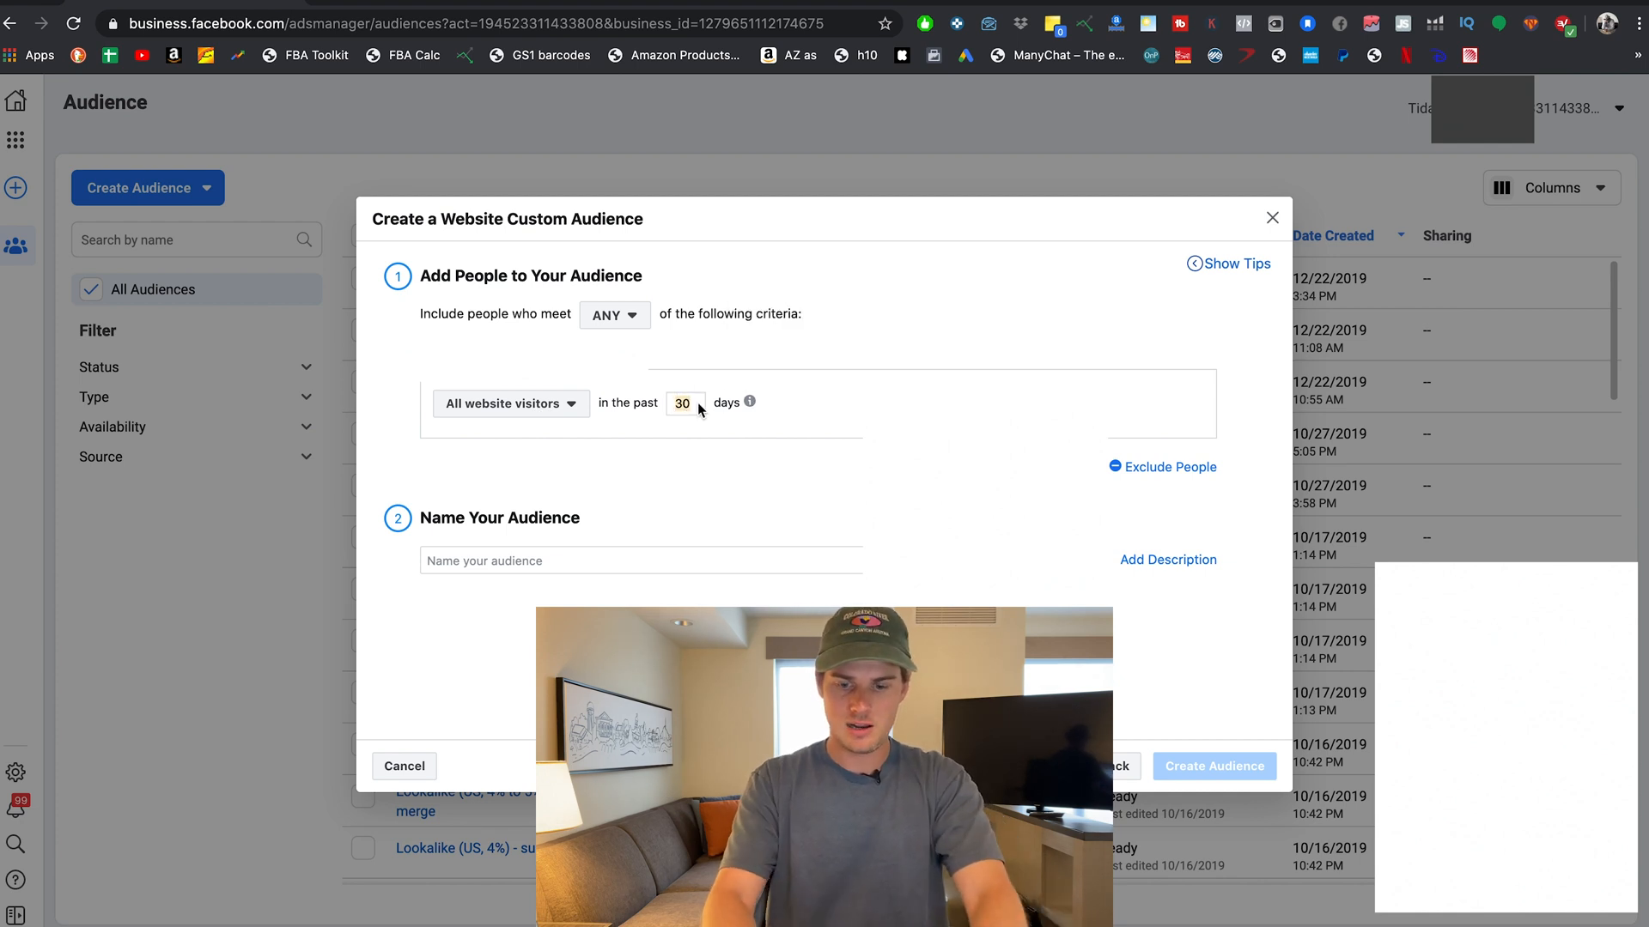
{"action": "type", "text": "180"}
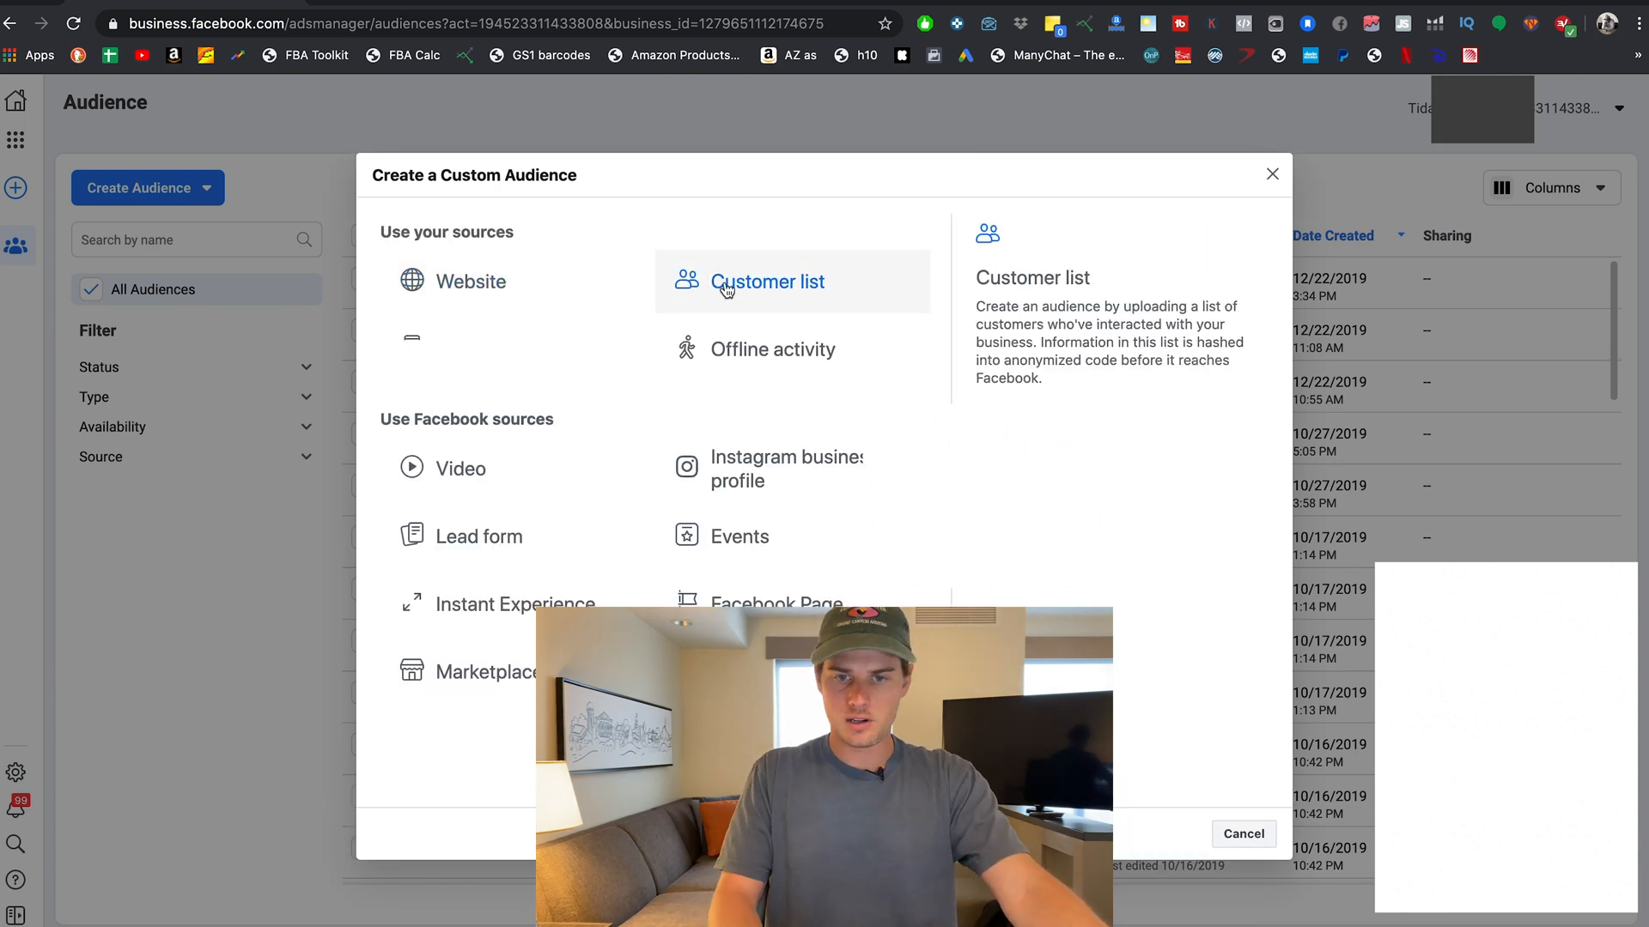
Look over the Customer list audience option, then back out to the source picker.
{"action": "left_click", "coordinate": [727, 290]}
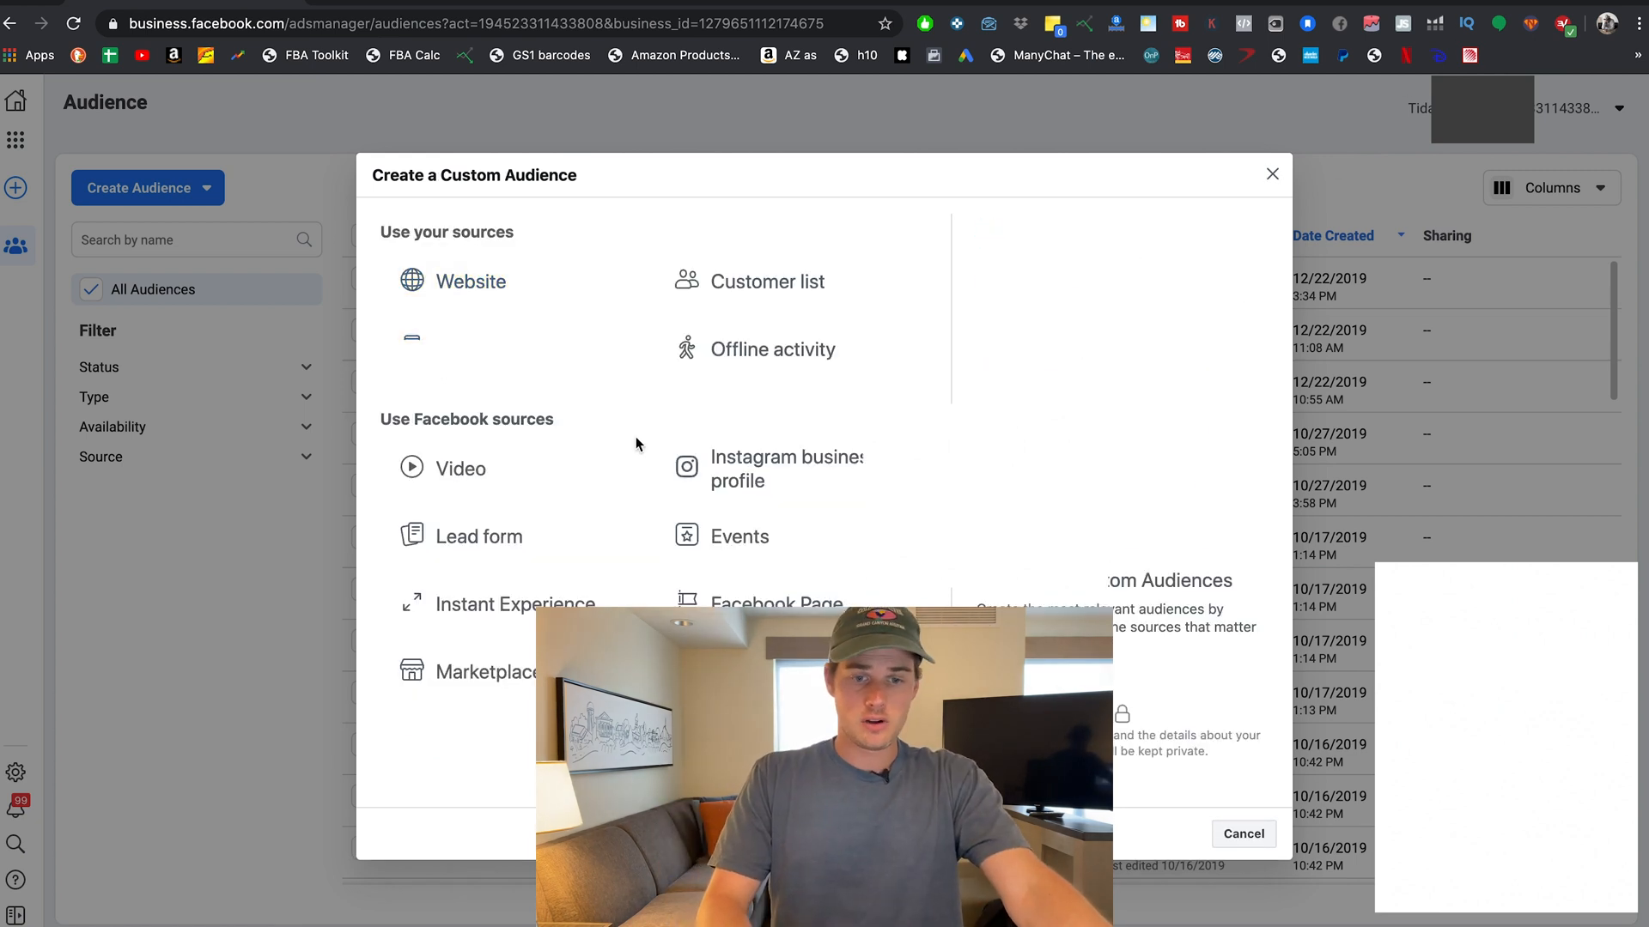
{"action": "key", "text": "Escape"}
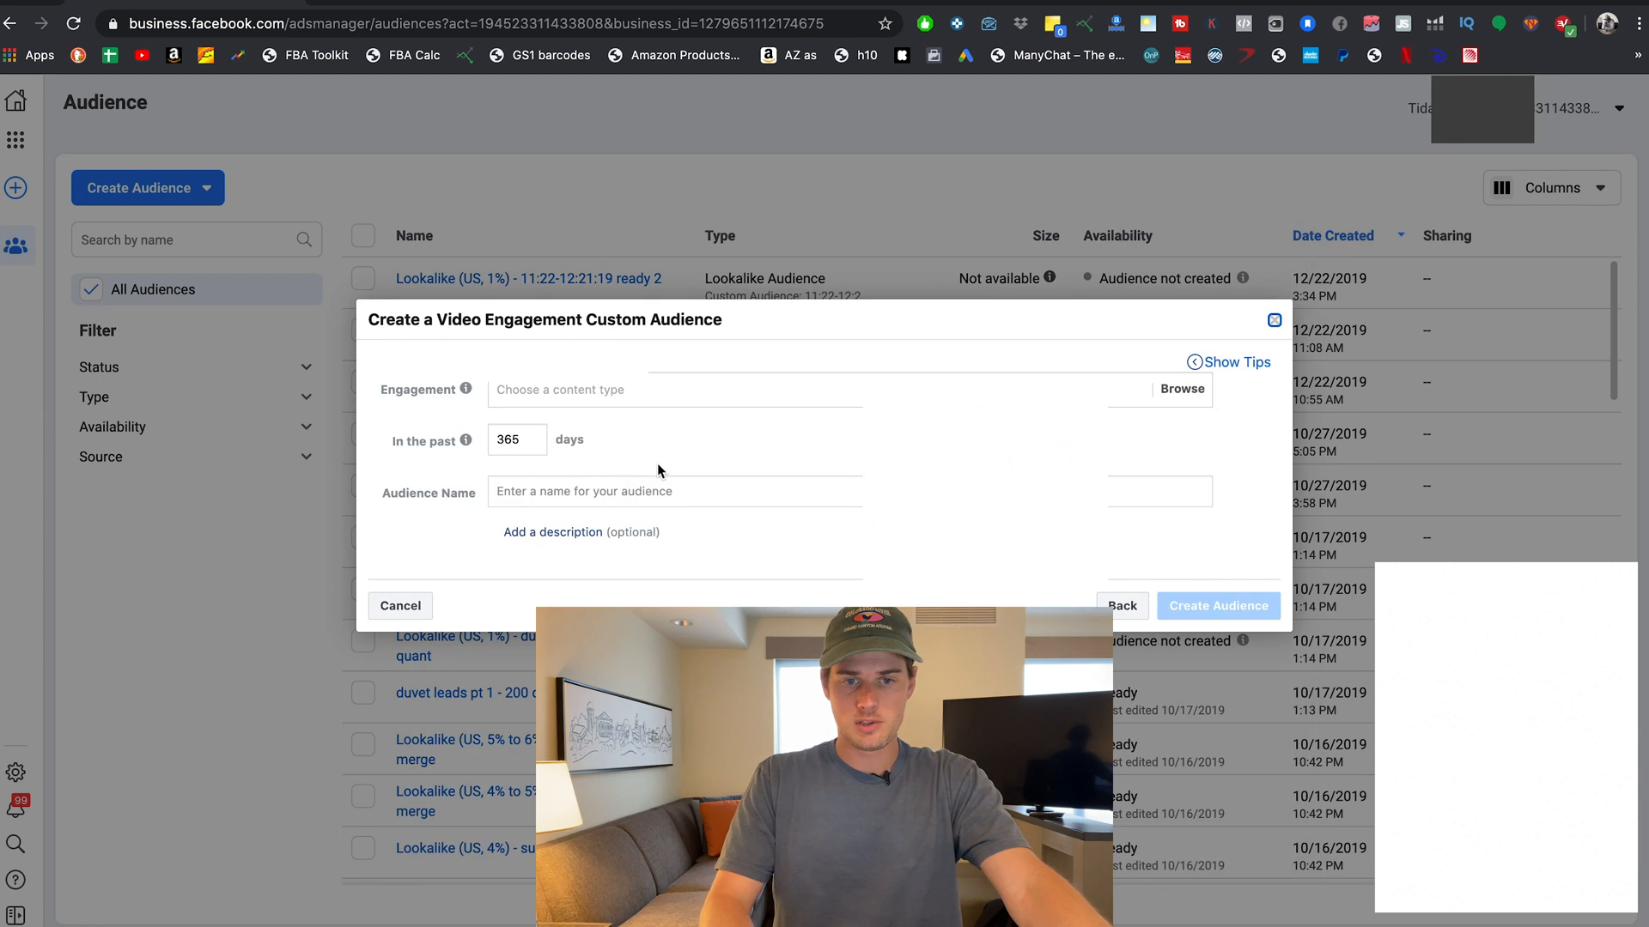
Preview the video engagement and Instagram profile criteria options, then return to the source list.
{"action": "left_click", "coordinate": [567, 394]}
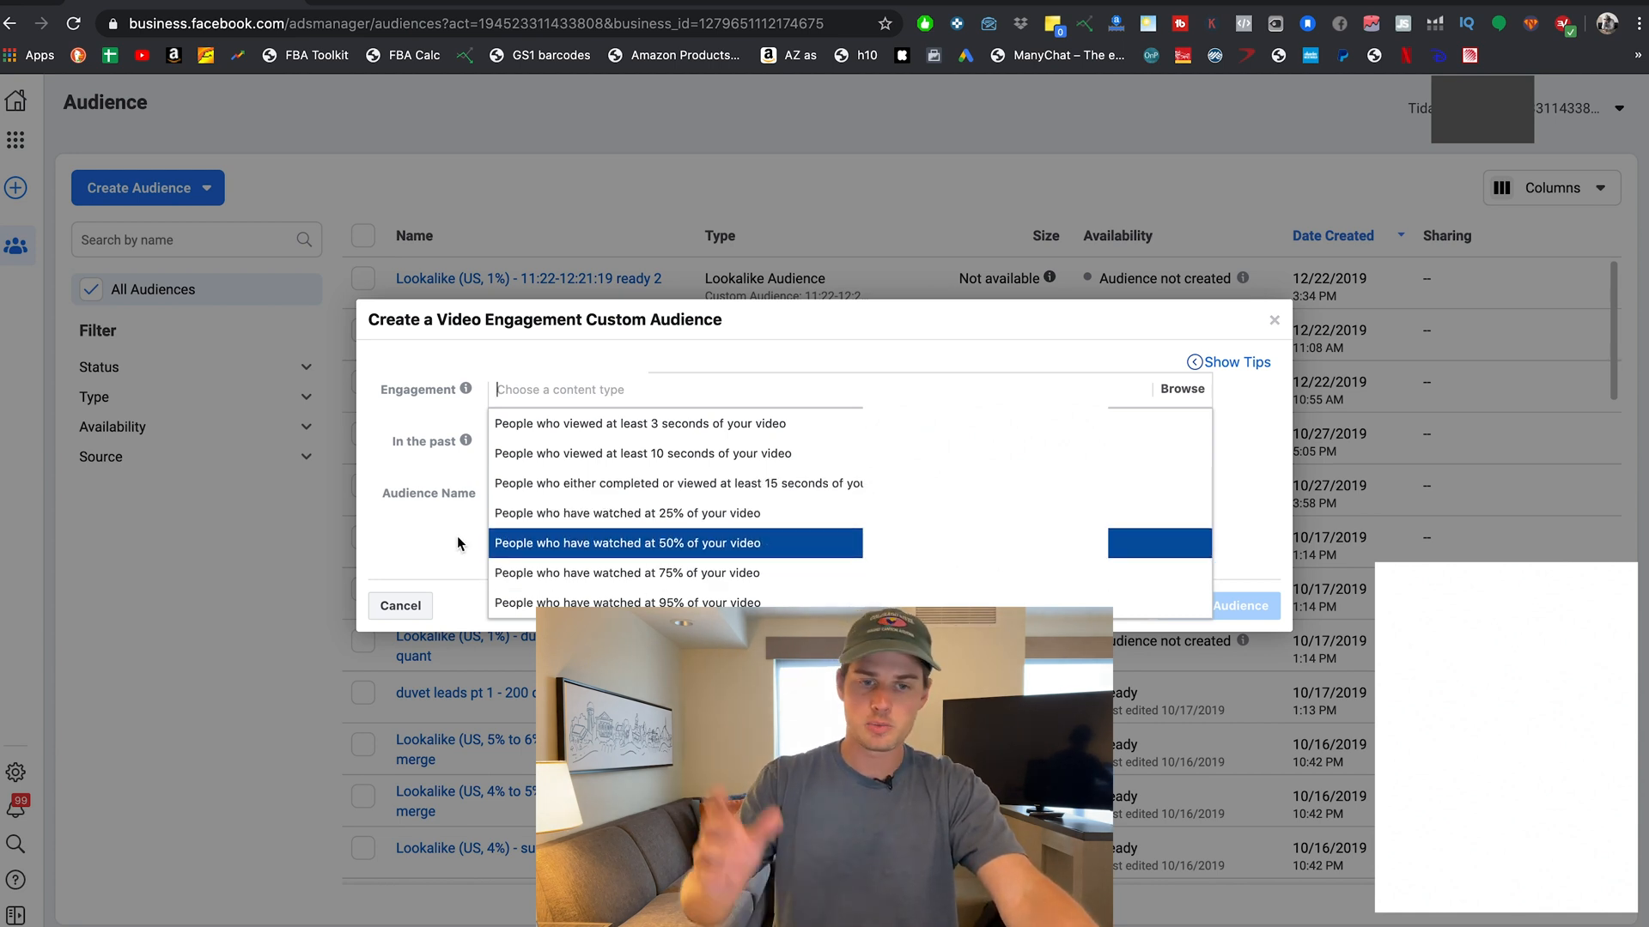
{"action": "left_click", "coordinate": [422, 386]}
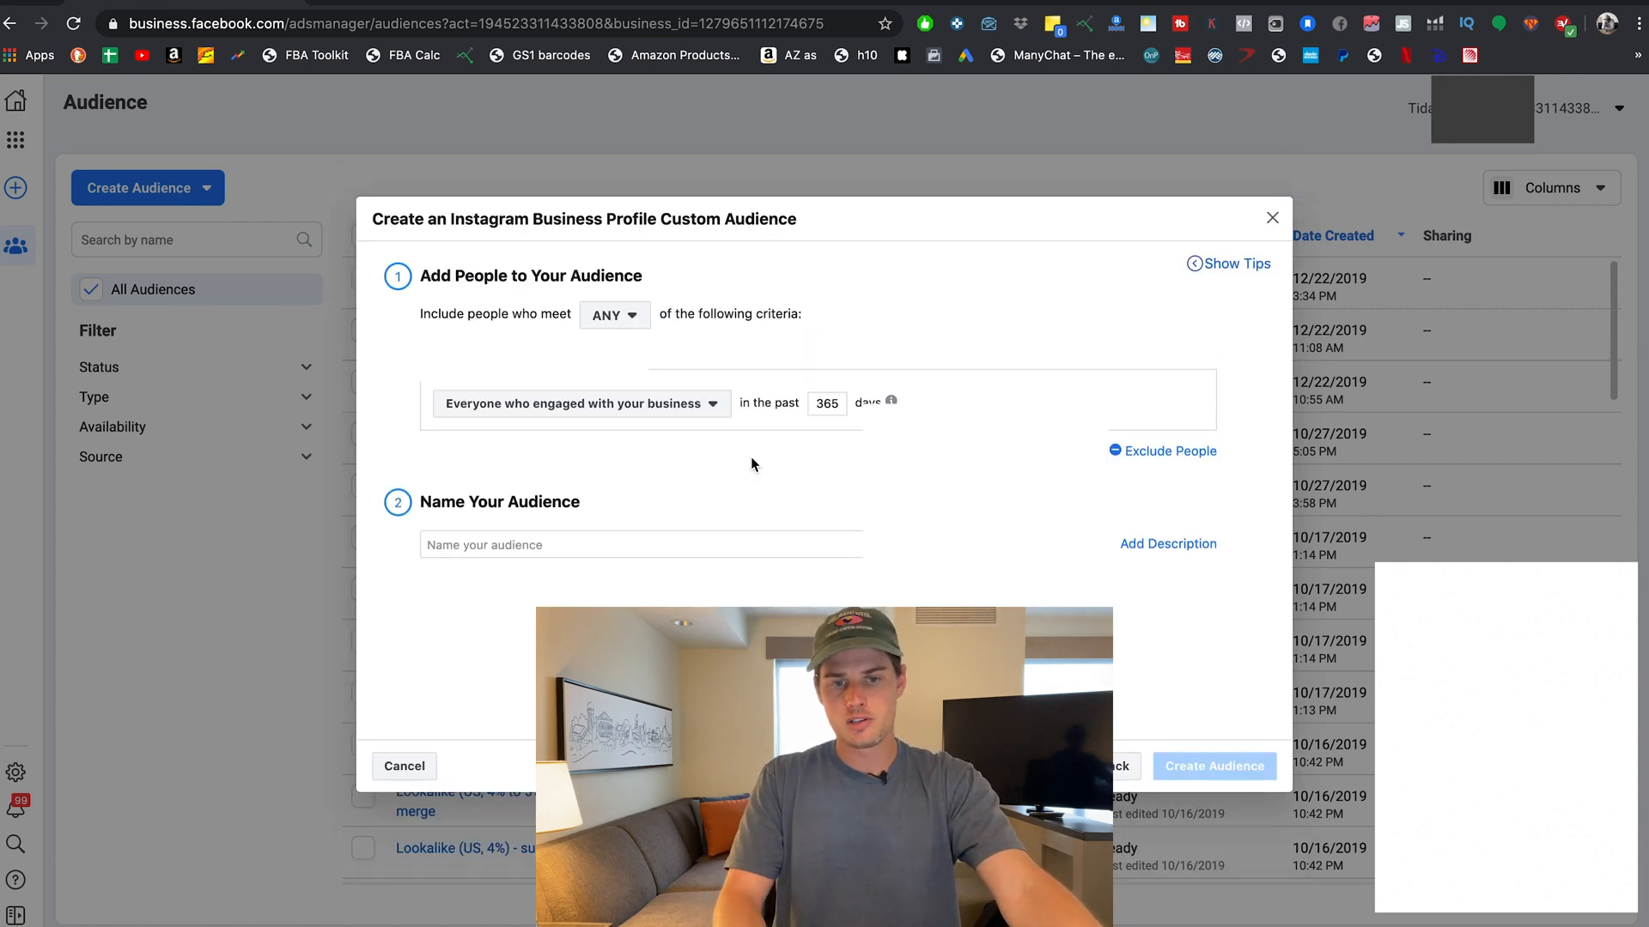
{"action": "left_click", "coordinate": [692, 414]}
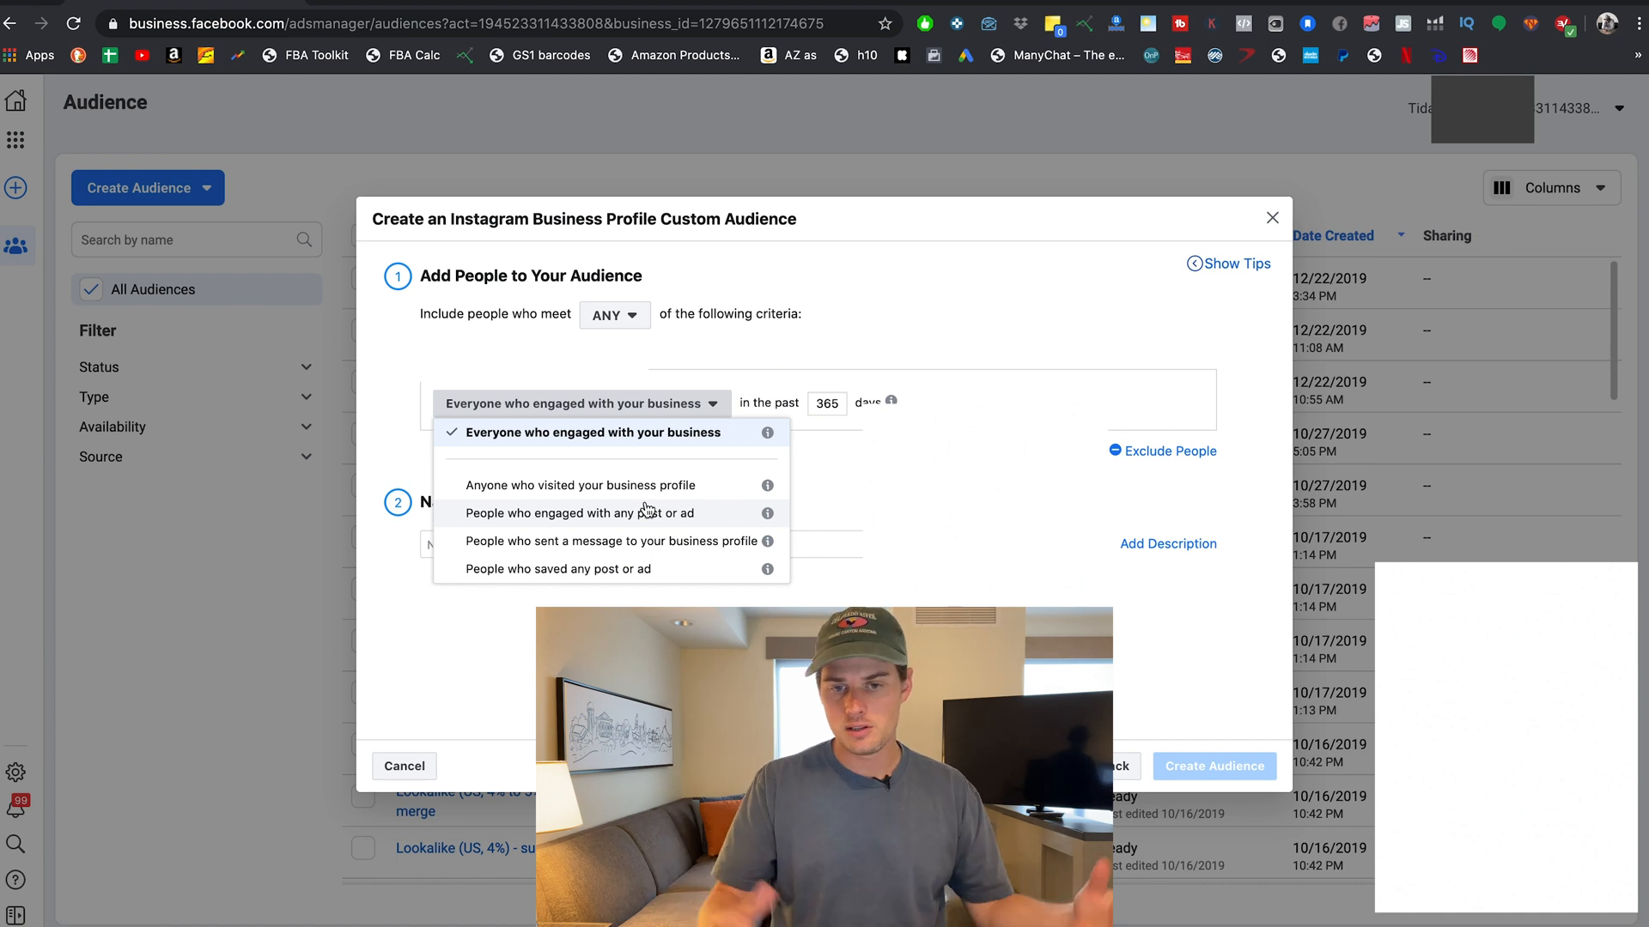
{"action": "left_click", "coordinate": [831, 400]}
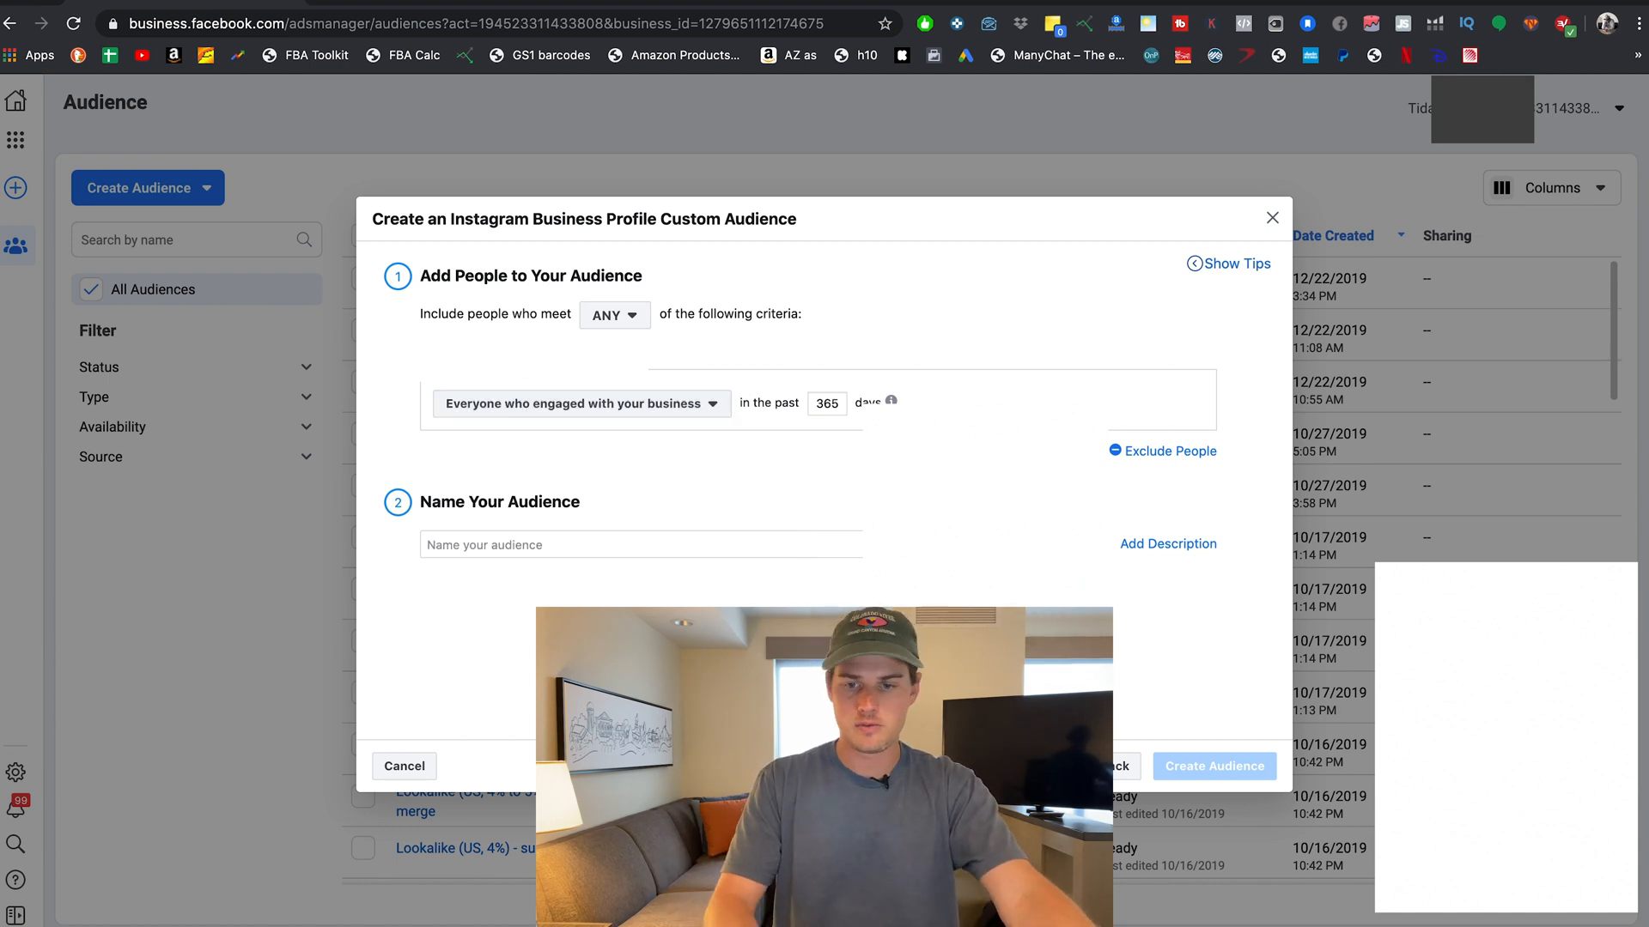
{"action": "left_click", "coordinate": [1123, 766]}
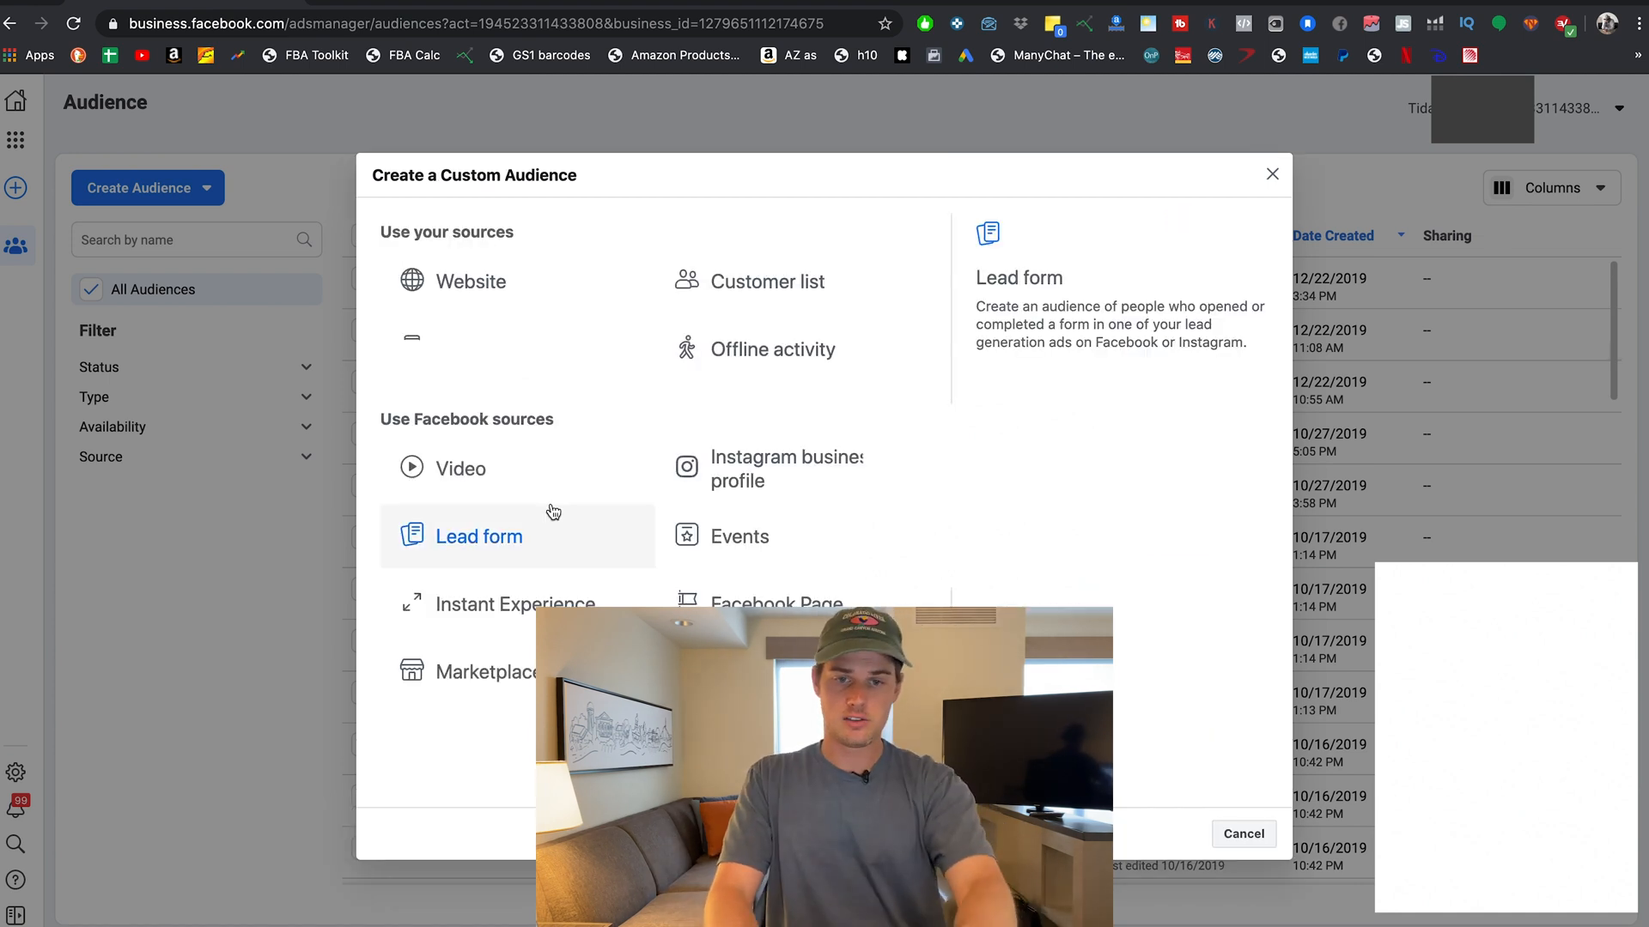
Discard the custom audience and start a Lookalike Audience instead.
{"action": "left_click", "coordinate": [1271, 174]}
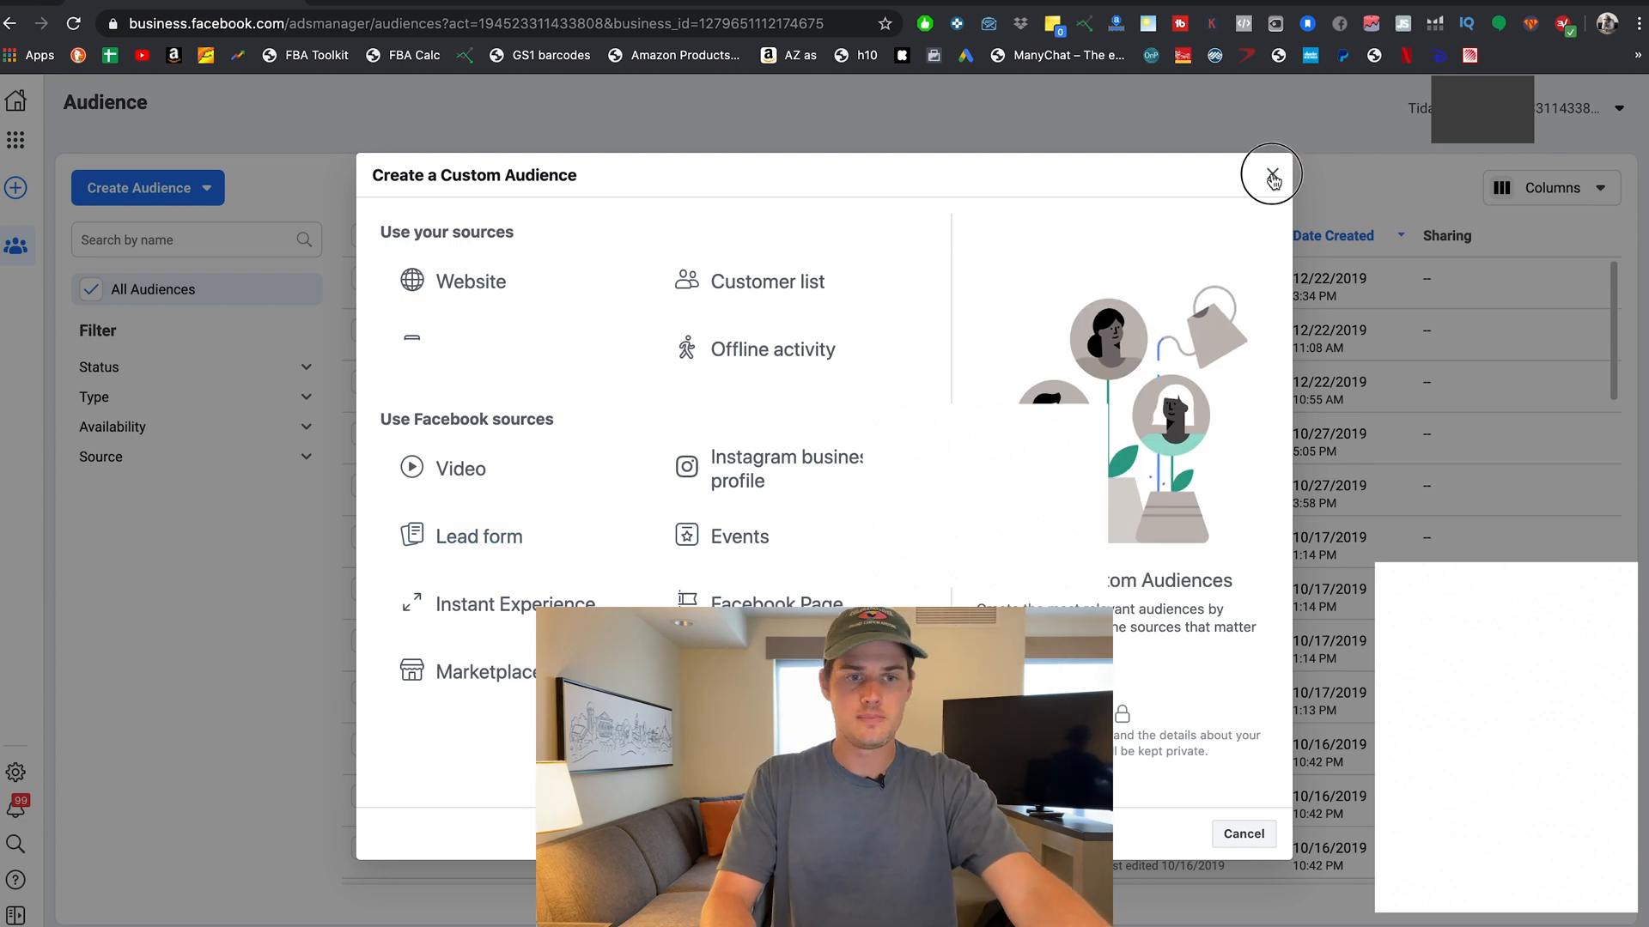
{"action": "left_click", "coordinate": [140, 186]}
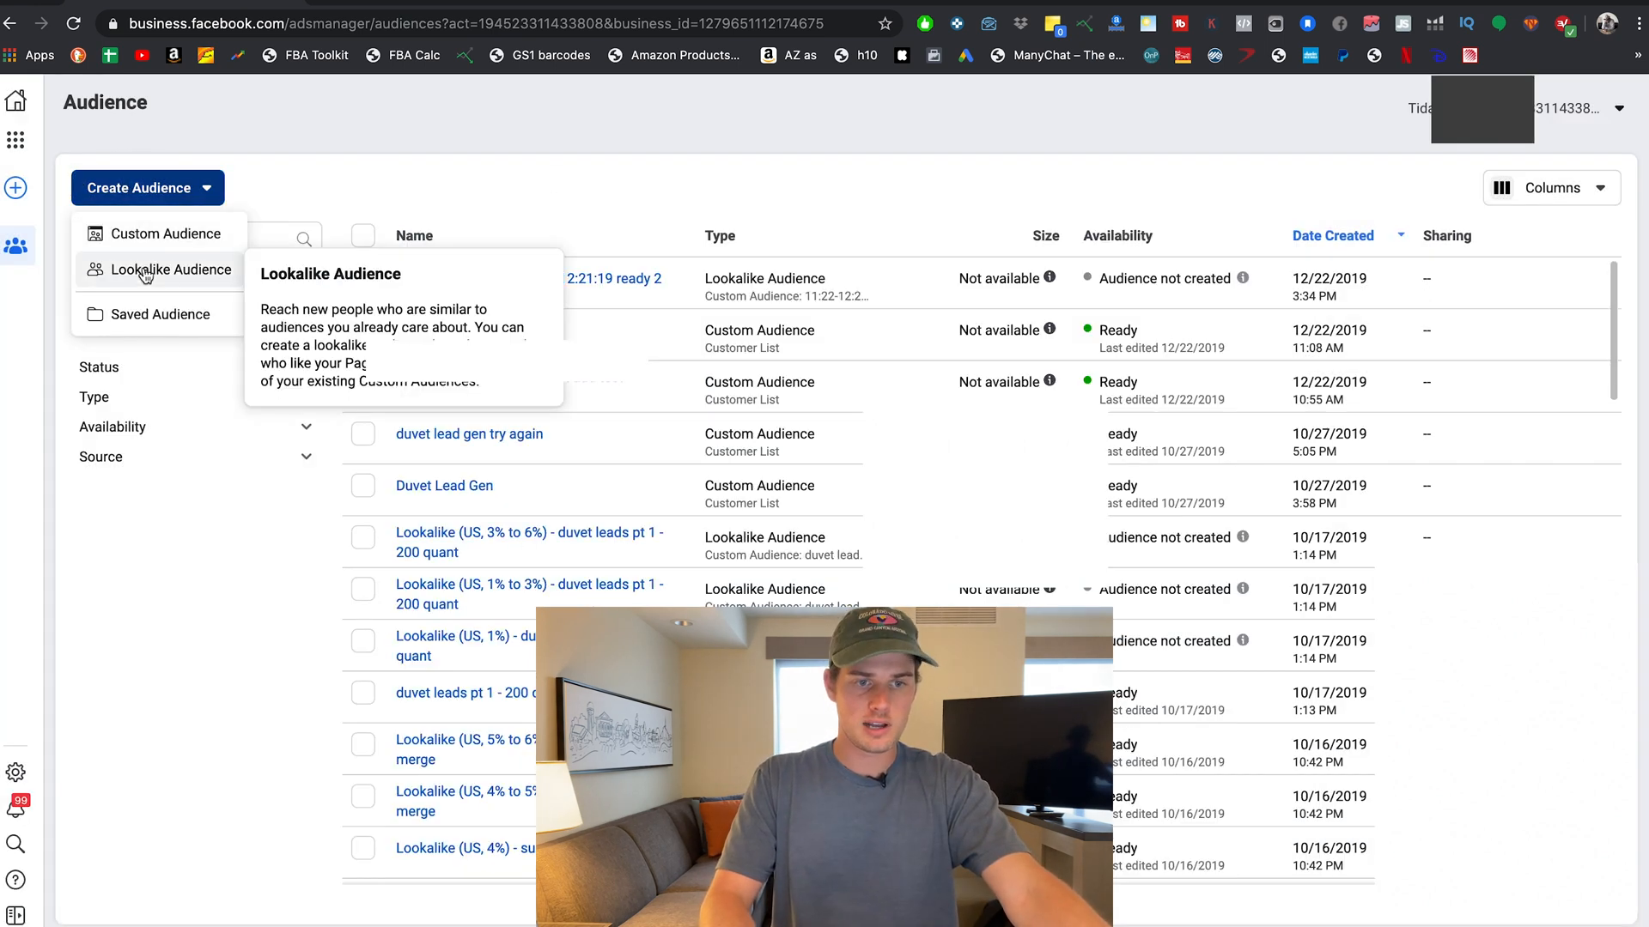
{"action": "left_click", "coordinate": [142, 271]}
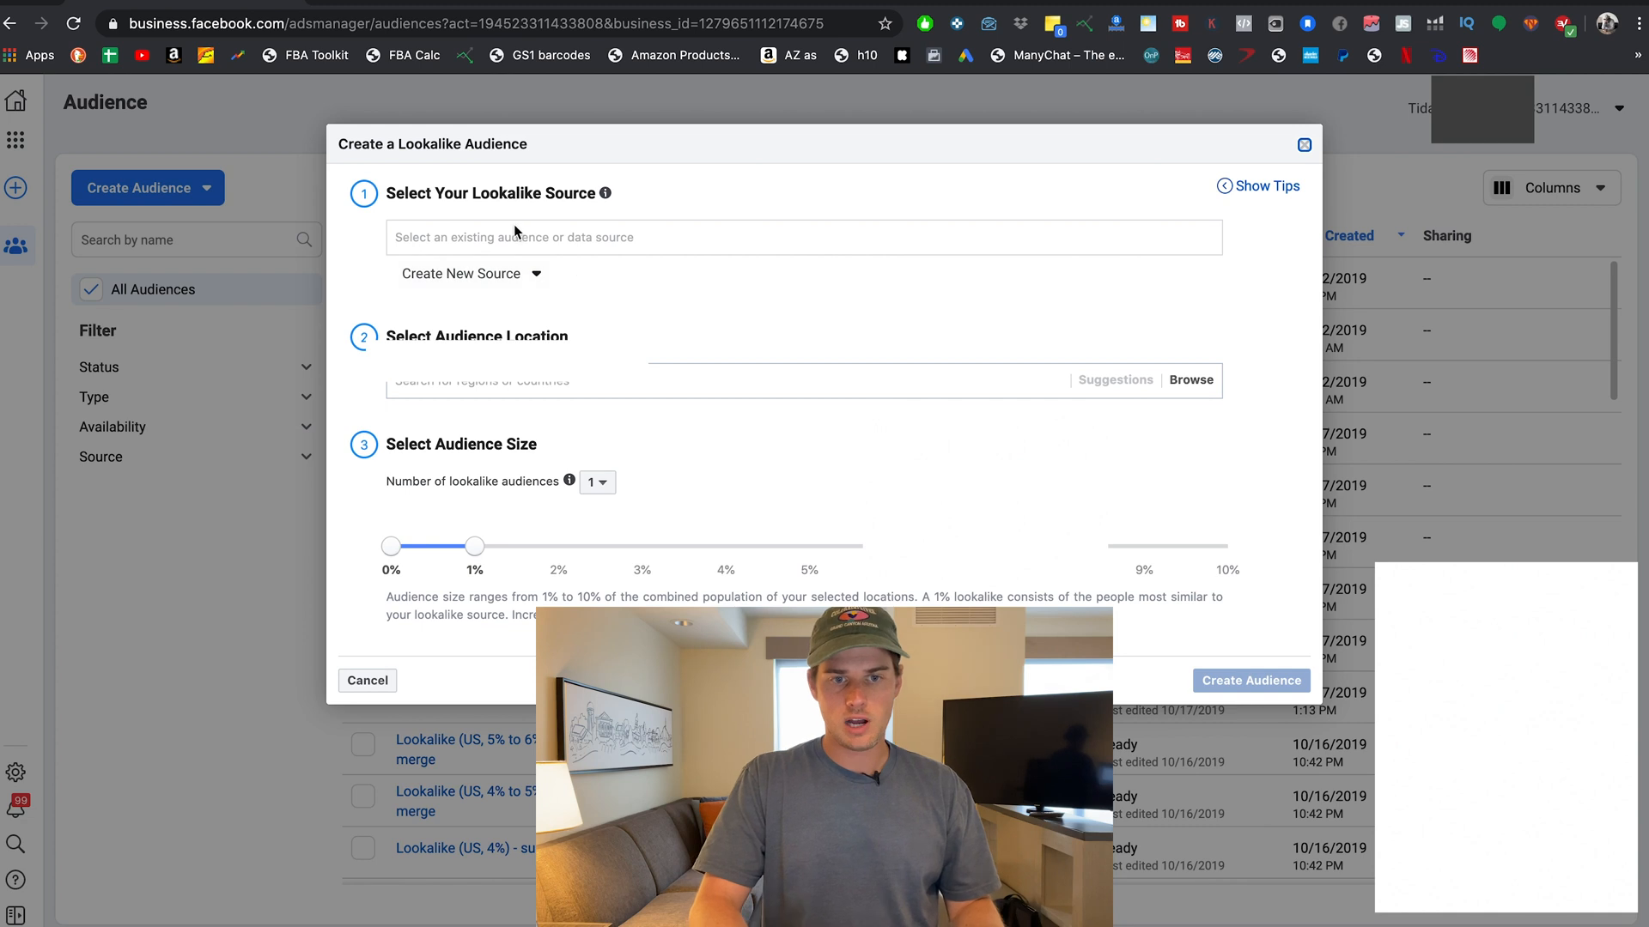
Browse the lookalike source and Create New Source options, then check the number of audiences.
{"action": "left_click", "coordinate": [530, 237]}
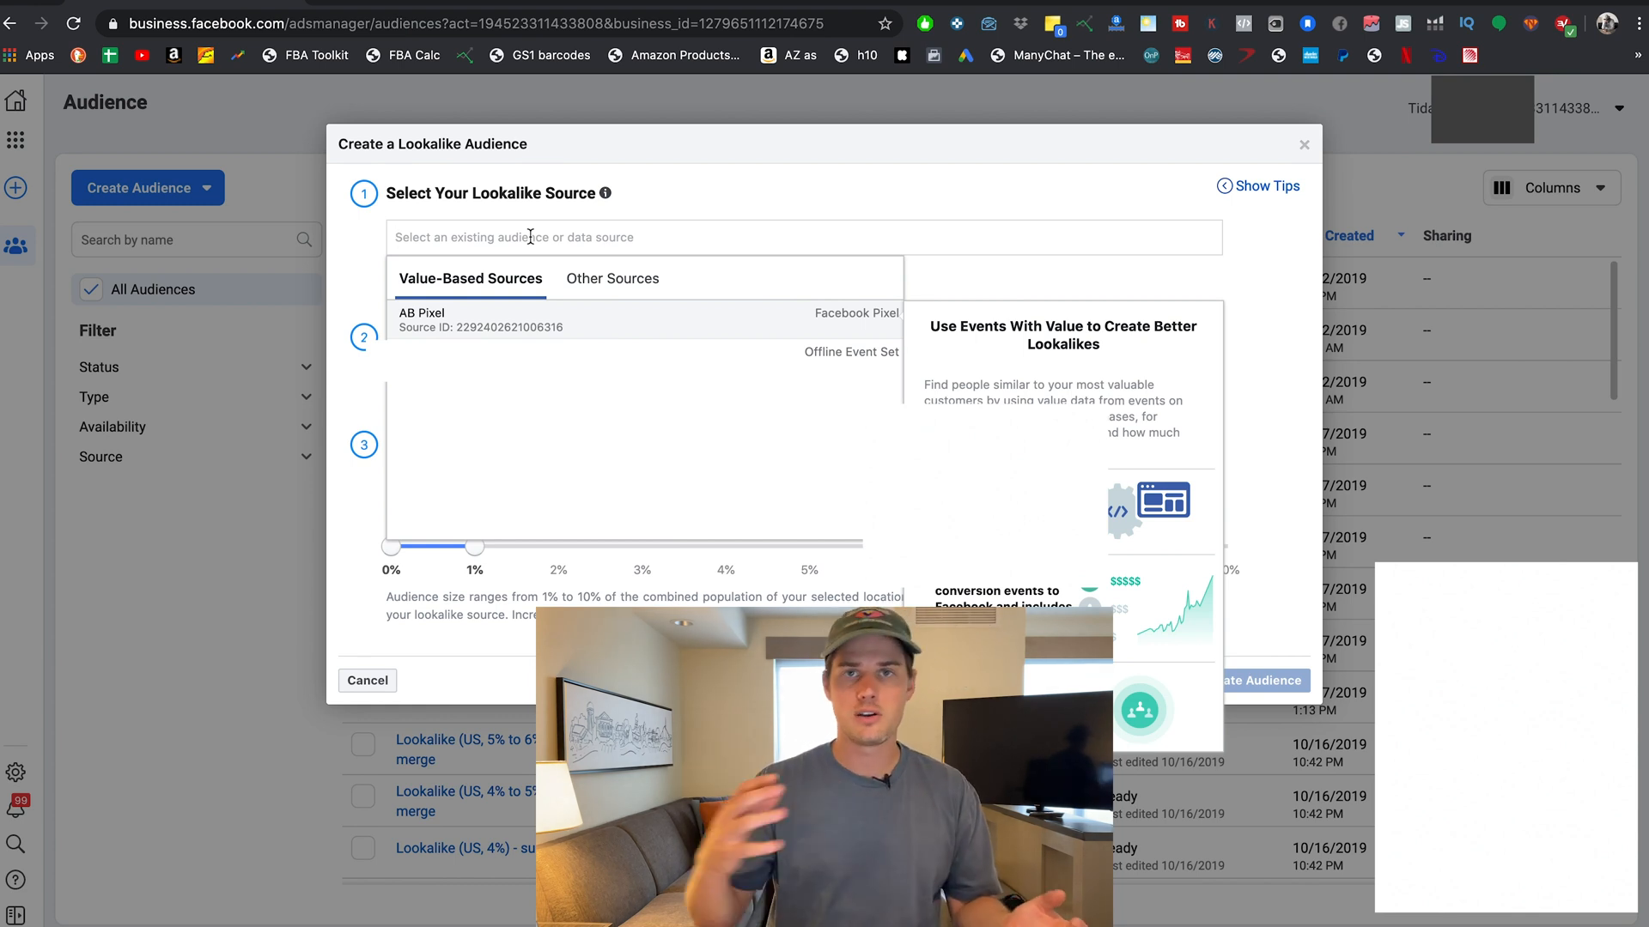
{"action": "left_click", "coordinate": [975, 263]}
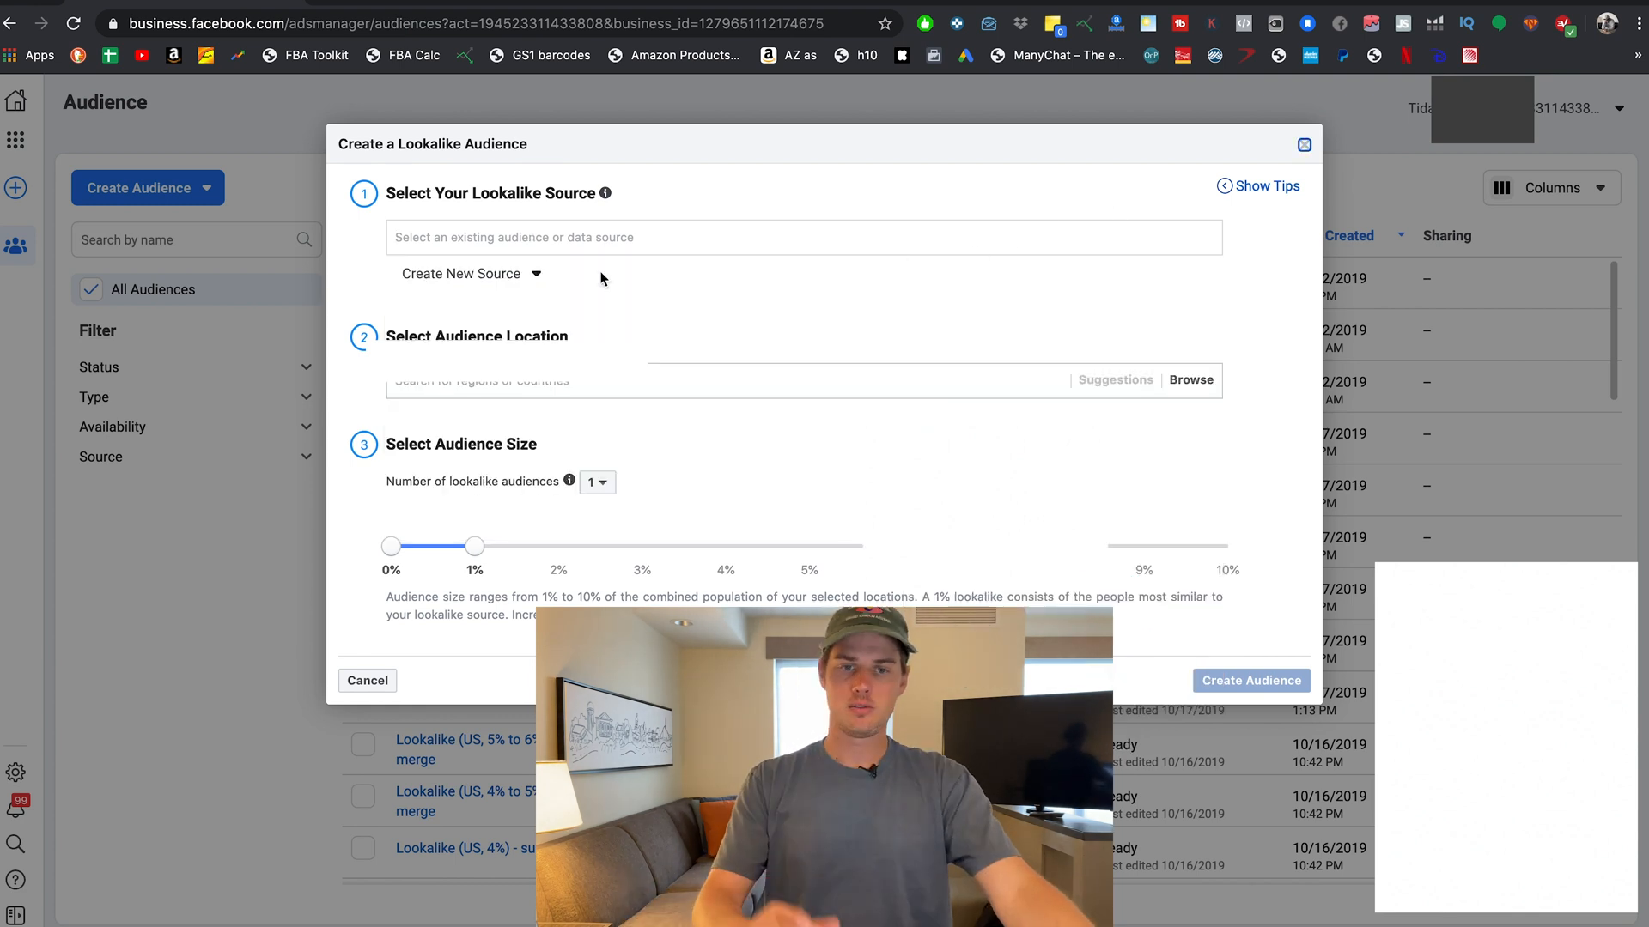
{"action": "left_click", "coordinate": [482, 247]}
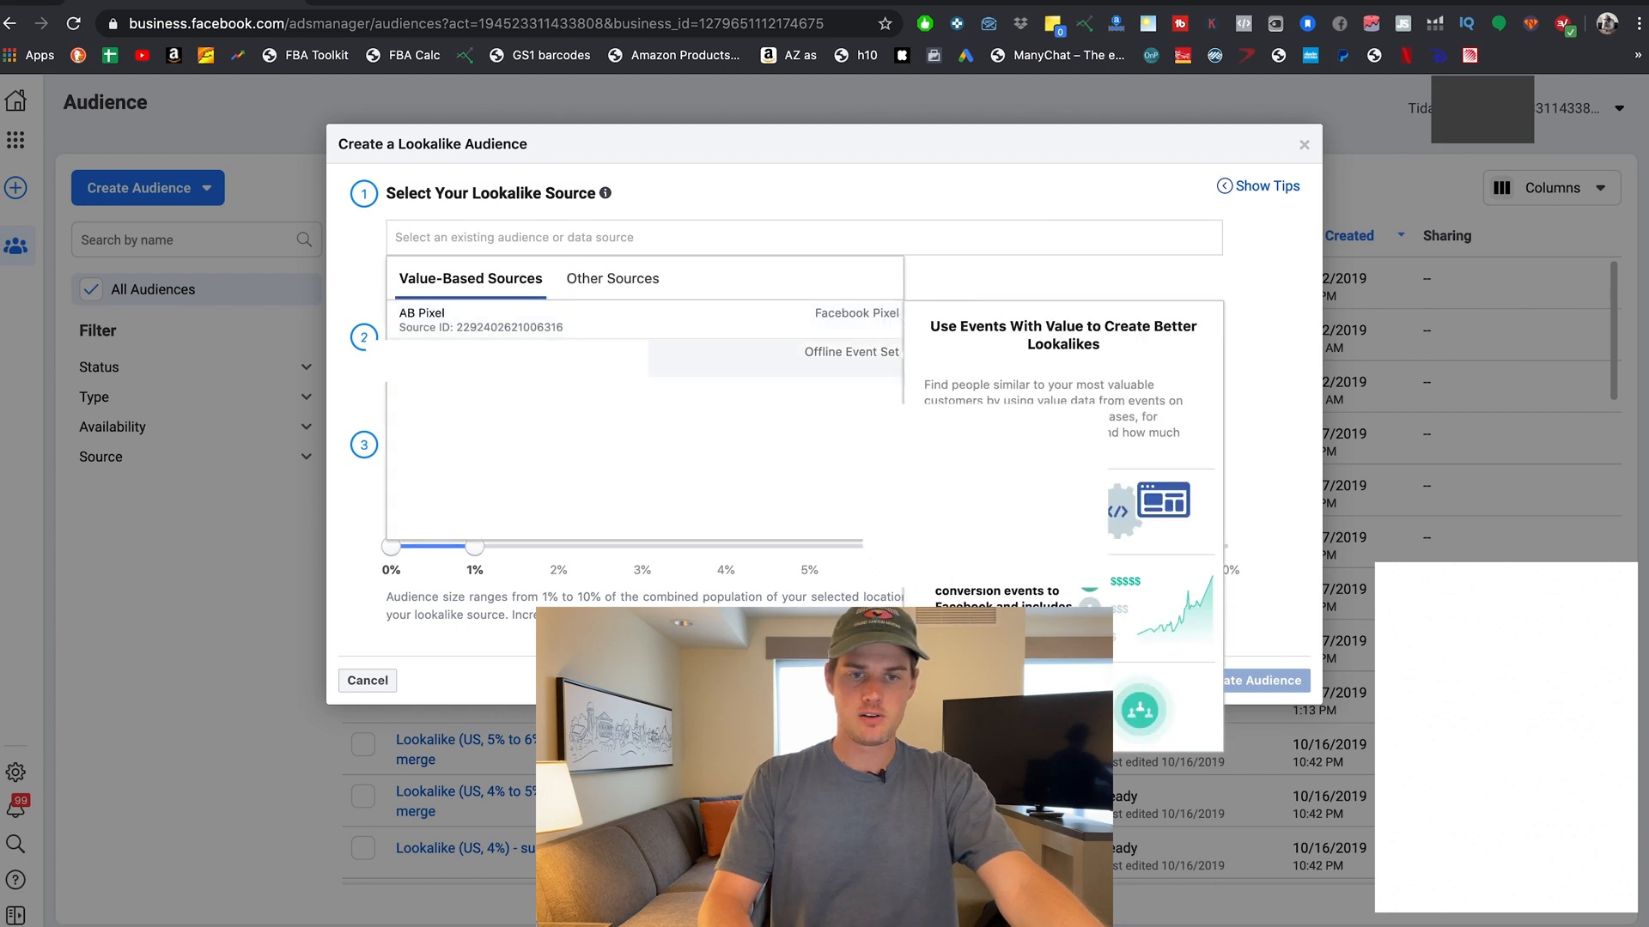
{"action": "left_click", "coordinate": [350, 258]}
{"action": "left_click", "coordinate": [503, 274]}
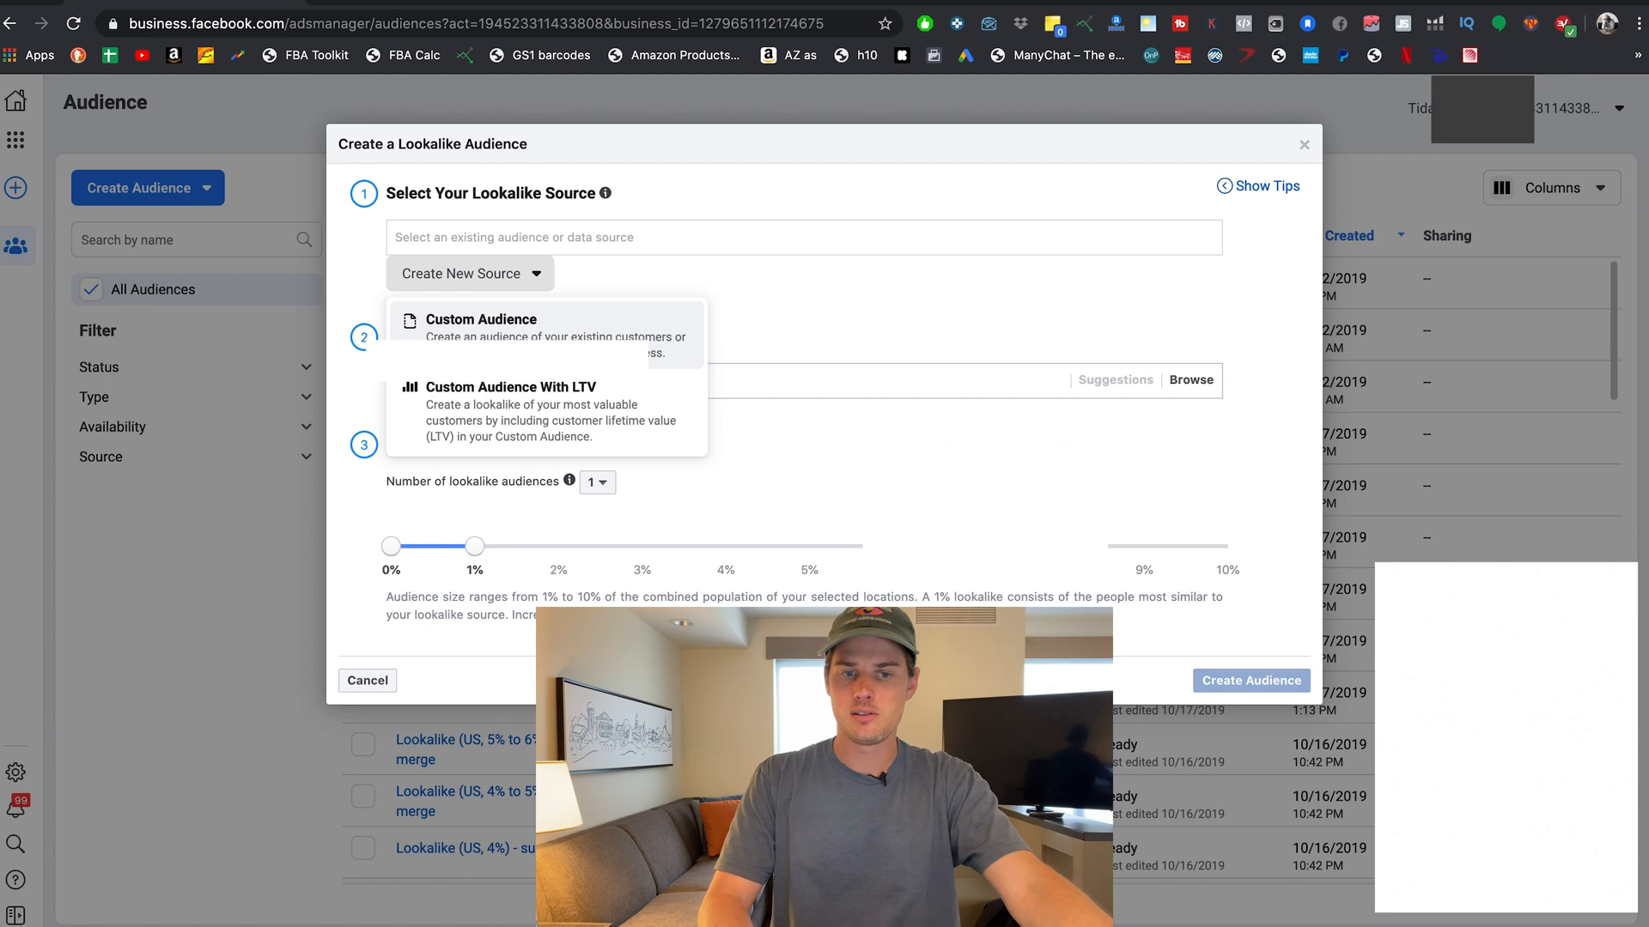
{"action": "left_click", "coordinate": [734, 331]}
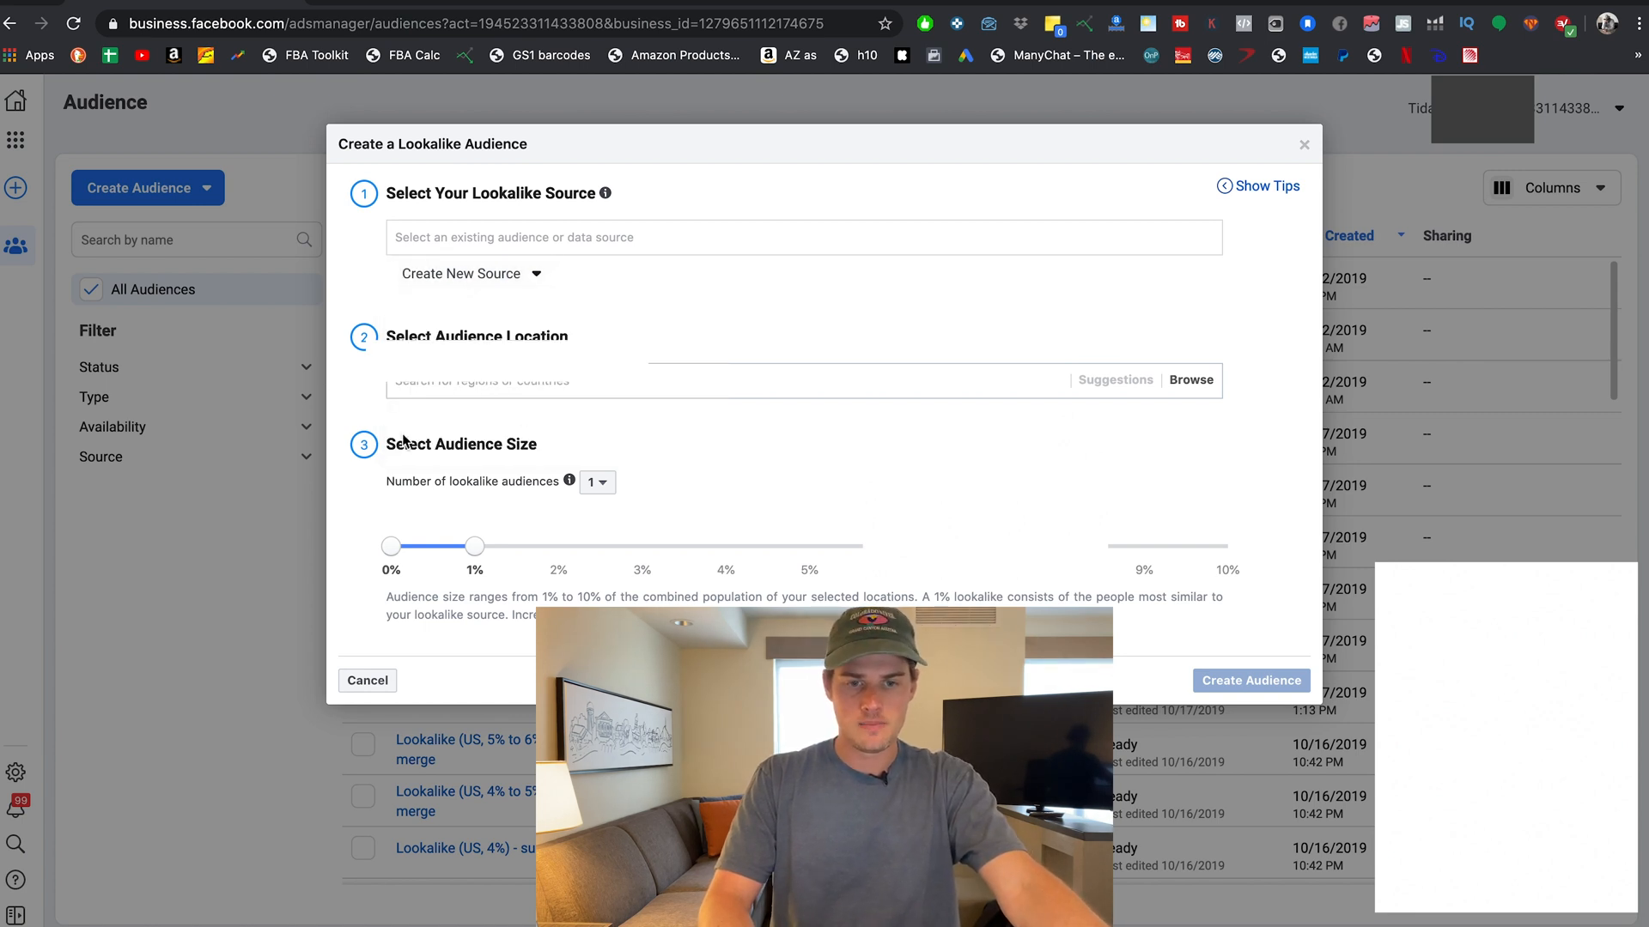
{"action": "left_click", "coordinate": [596, 485]}
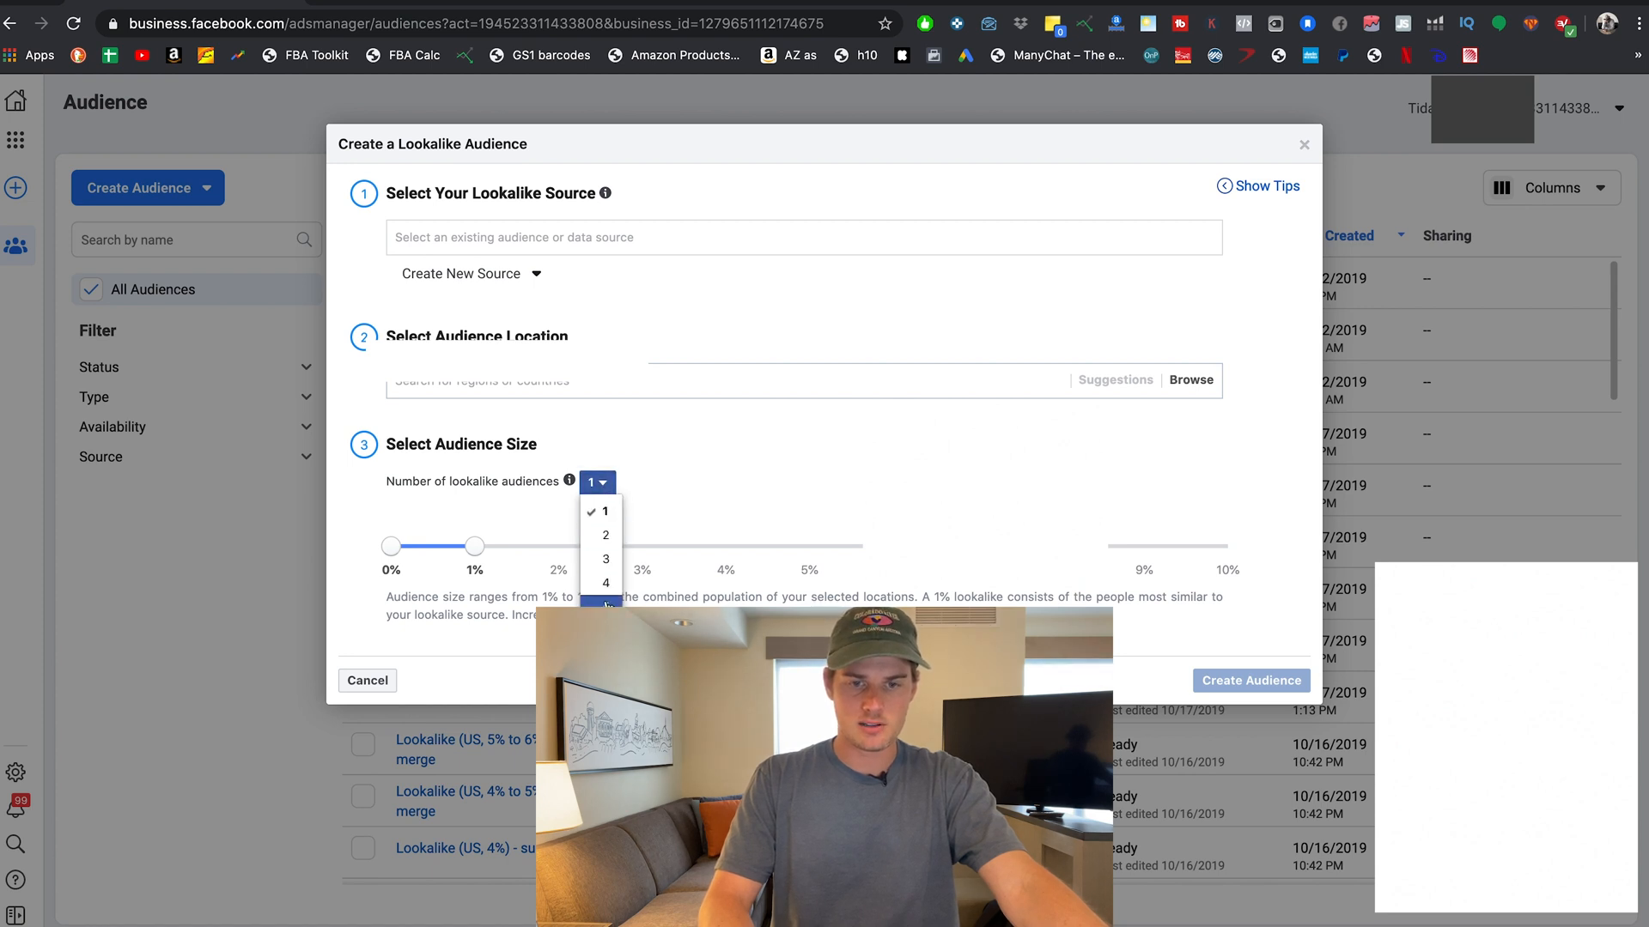
Try lookalike sizes of 2% and up to 5% with three audiences, then close without creating.
{"action": "left_click", "coordinate": [620, 446]}
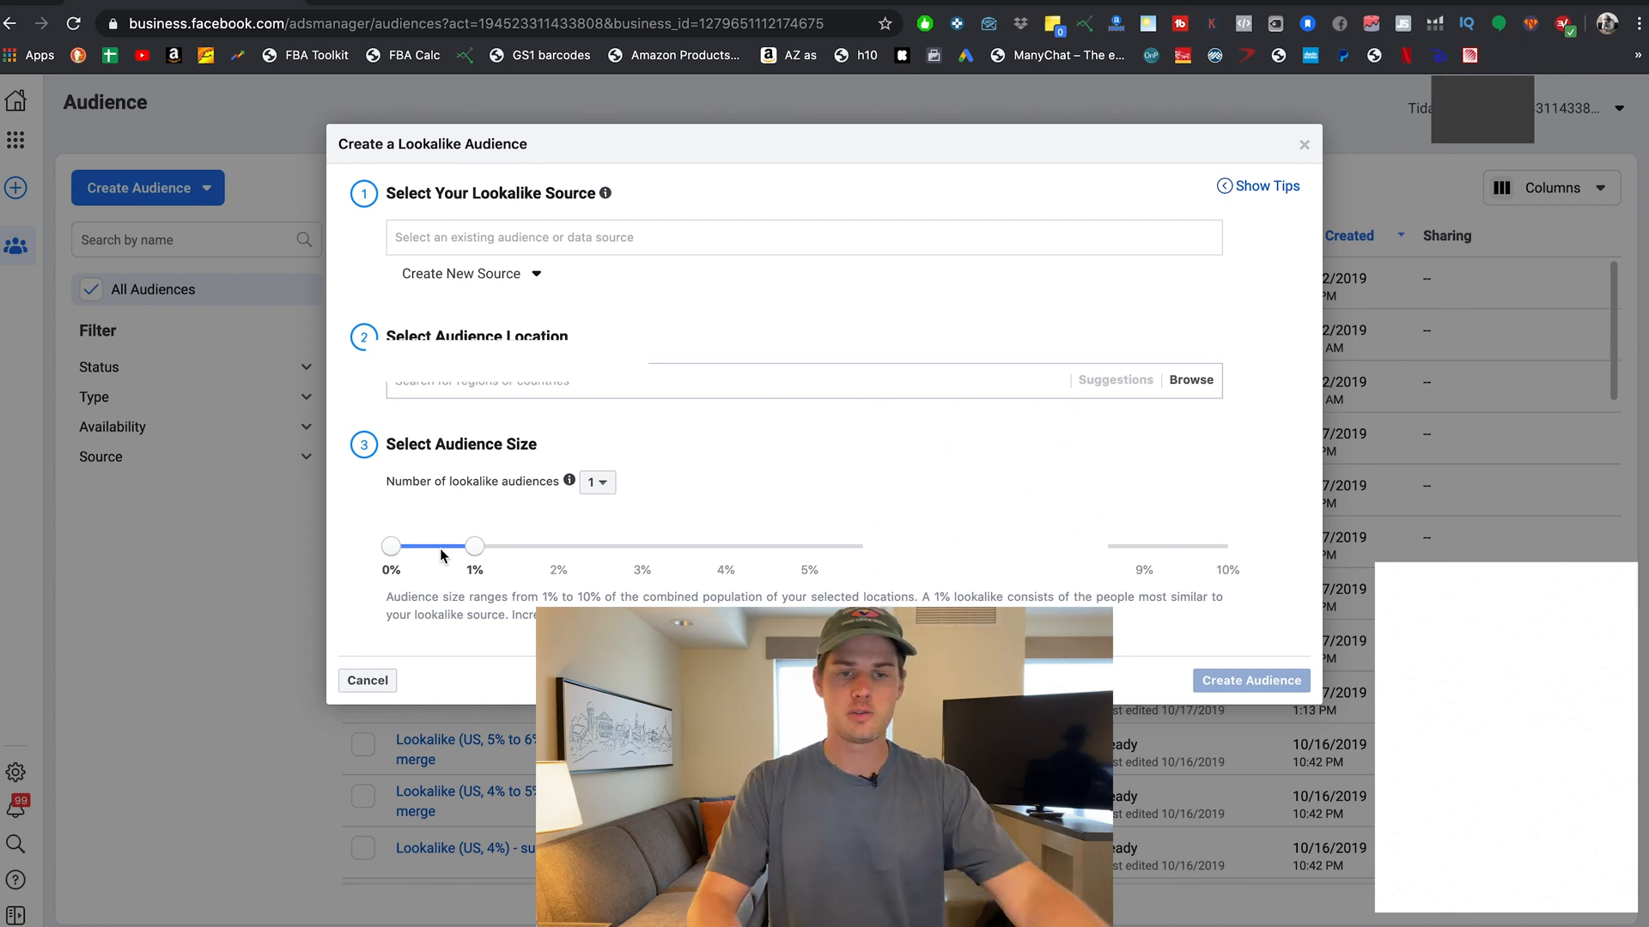
{"action": "mouse_move", "coordinate": [570, 478]}
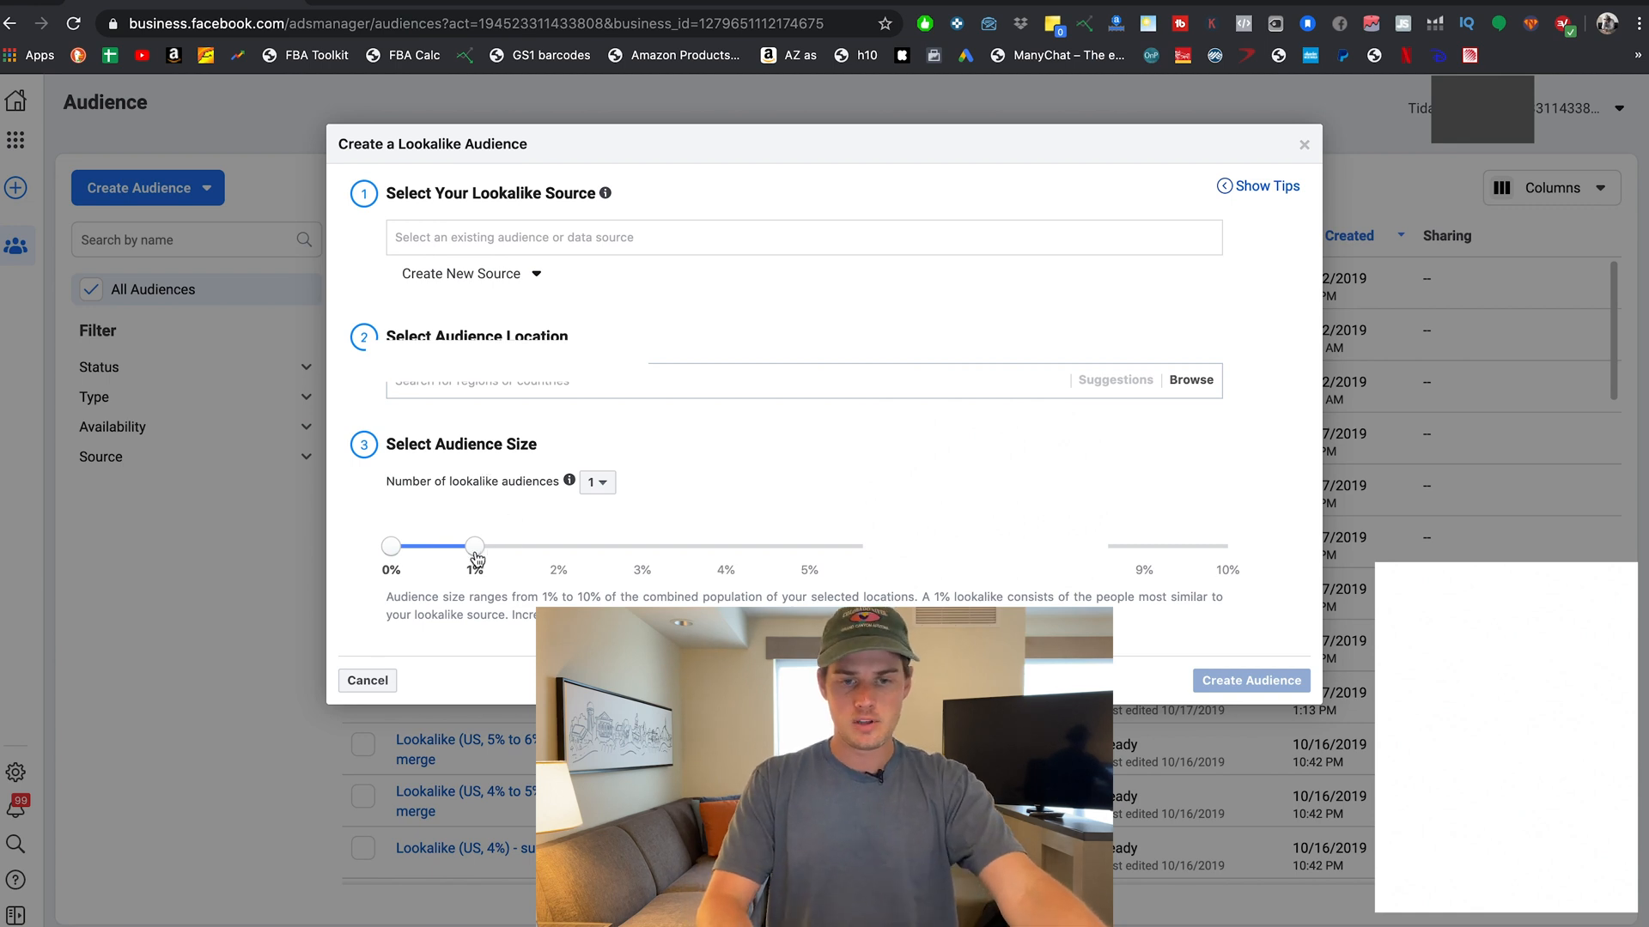
{"action": "mouse_move", "coordinate": [477, 557]}
{"action": "left_mouse_down"}
{"action": "mouse_move", "coordinate": [644, 552]}
{"action": "mouse_move", "coordinate": [419, 549]}
{"action": "mouse_move", "coordinate": [642, 551]}
{"action": "mouse_move", "coordinate": [479, 552]}
{"action": "left_mouse_up"}
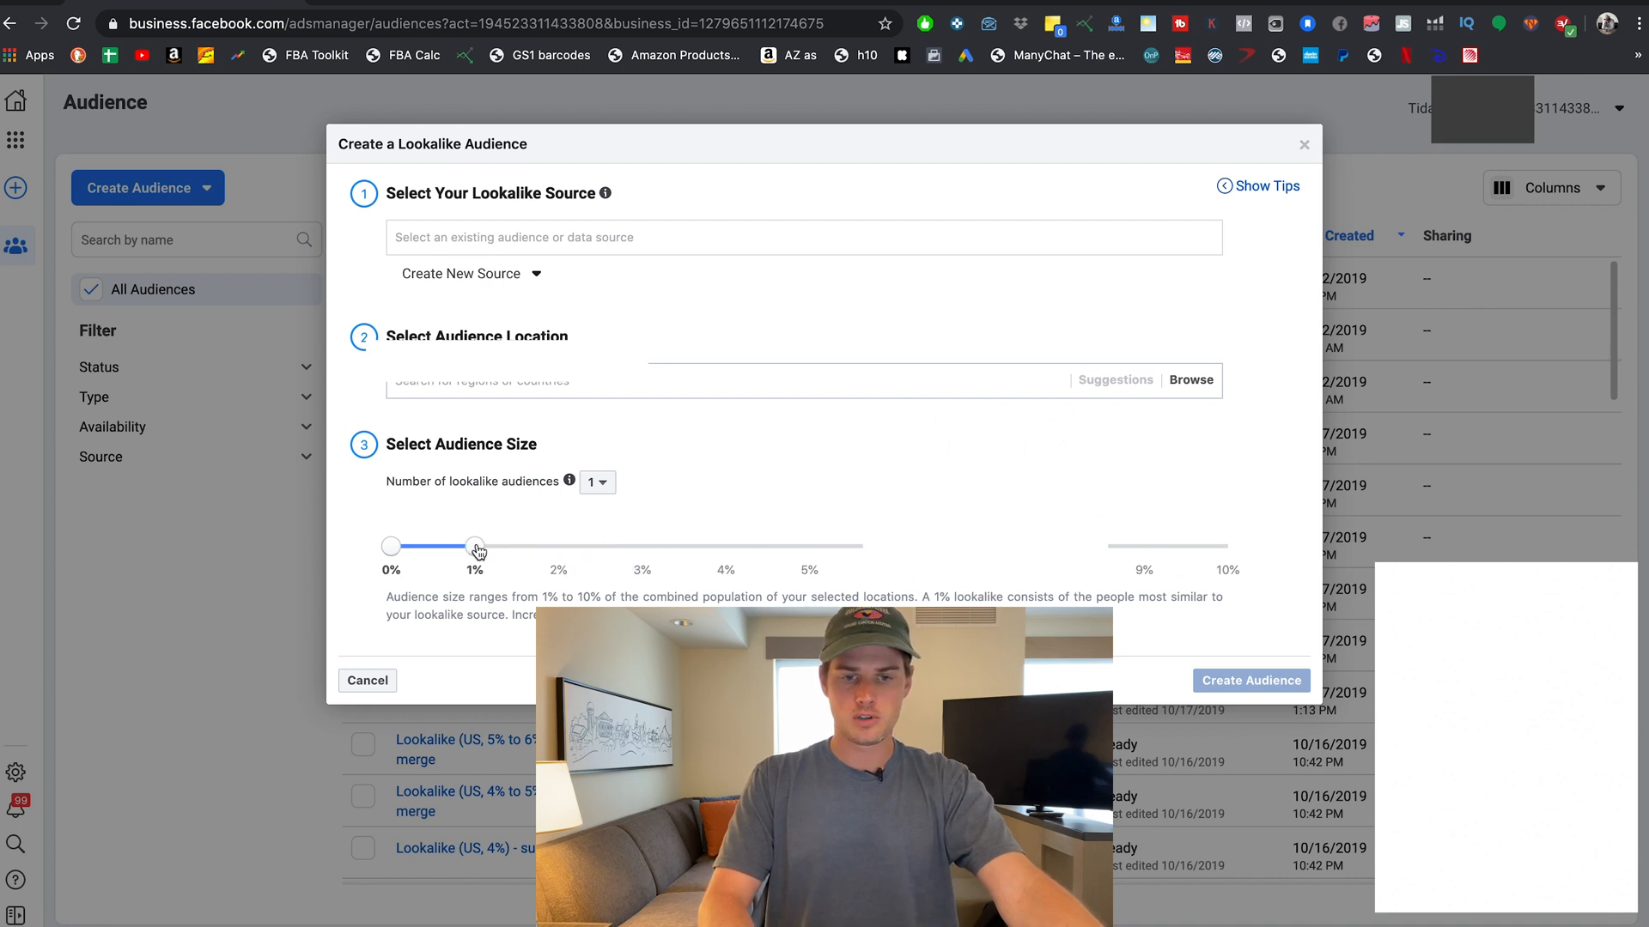
{"action": "left_click", "coordinate": [601, 484]}
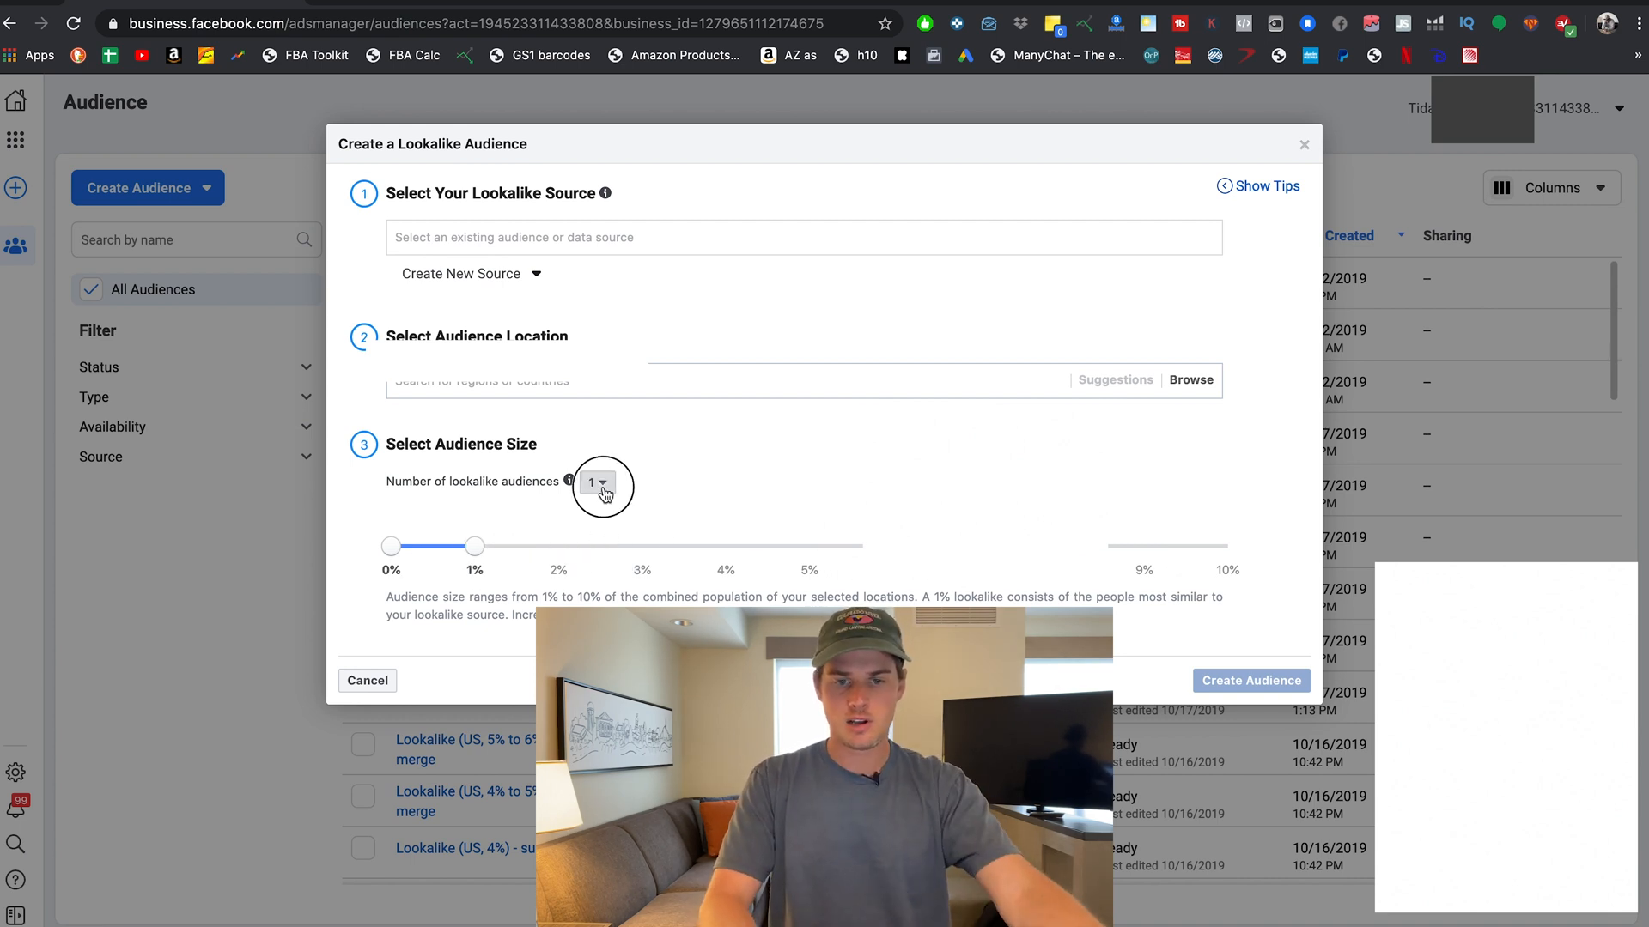
{"action": "left_click", "coordinate": [605, 559]}
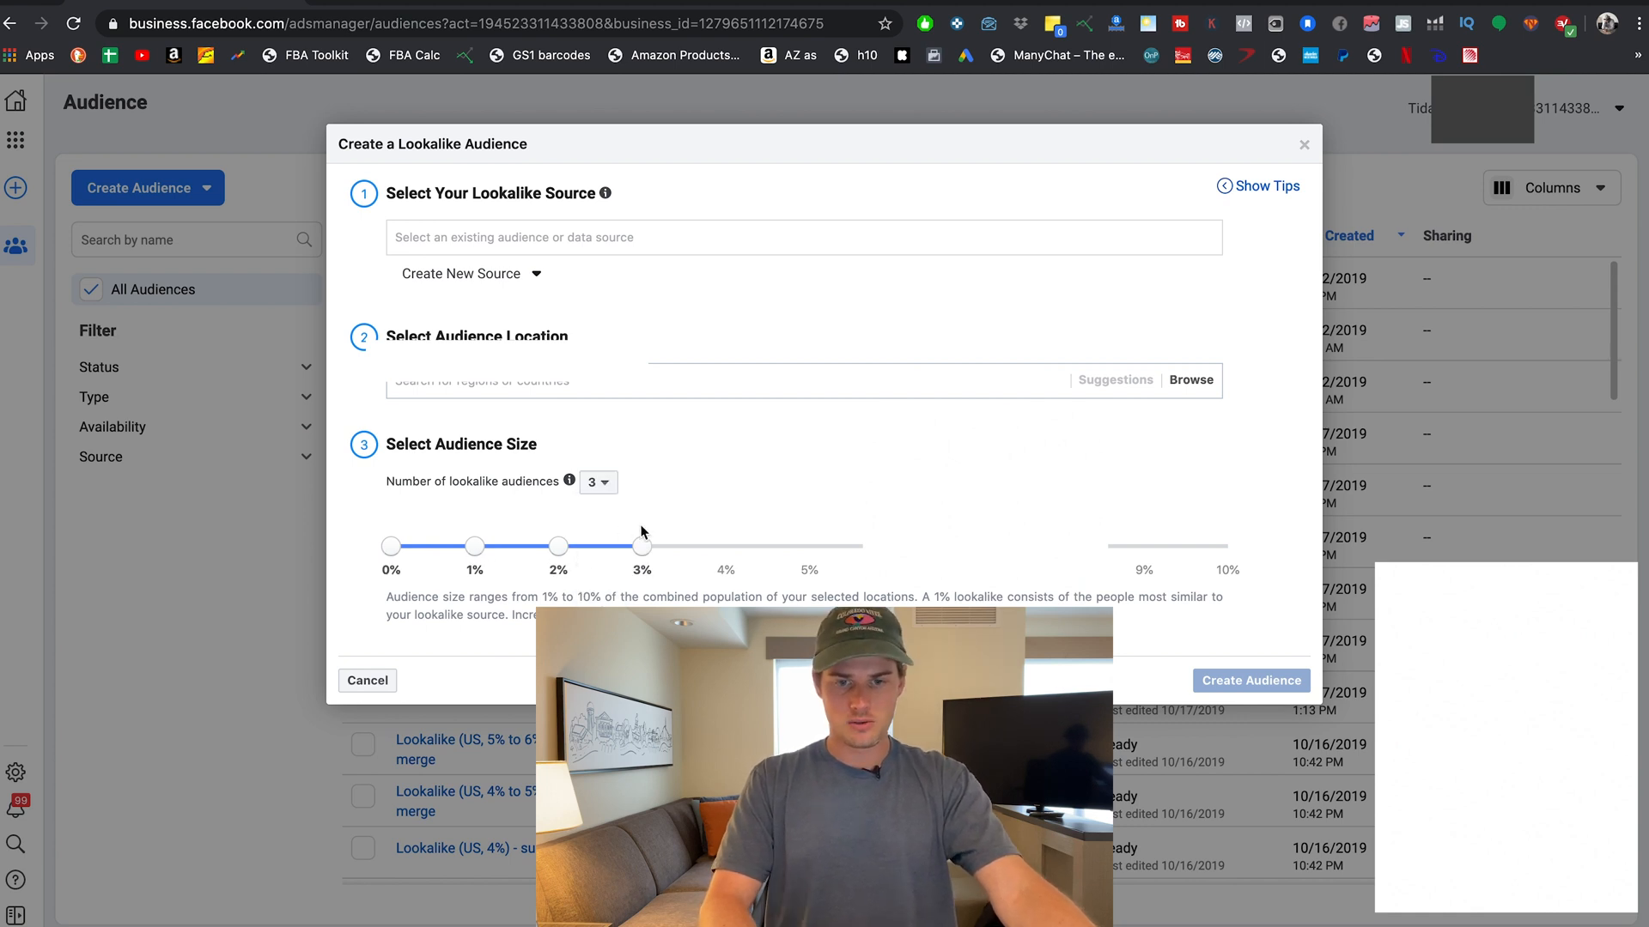
{"action": "left_click_drag", "start_coordinate": [641, 547], "coordinate": [809, 546]}
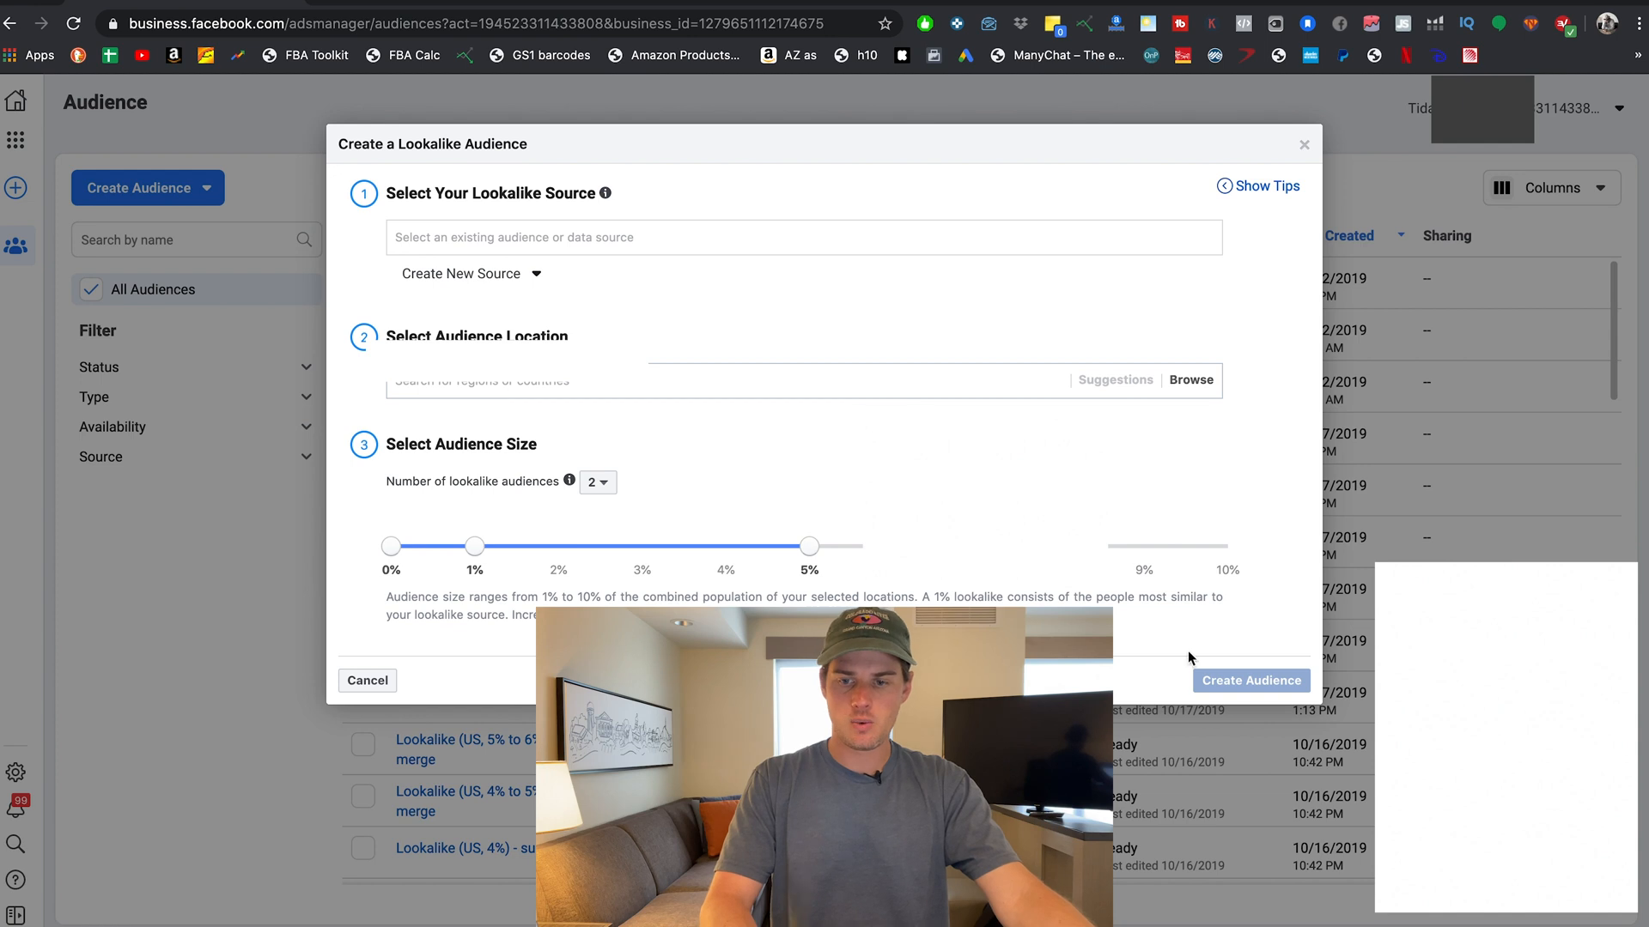
{"action": "left_click", "coordinate": [1302, 147]}
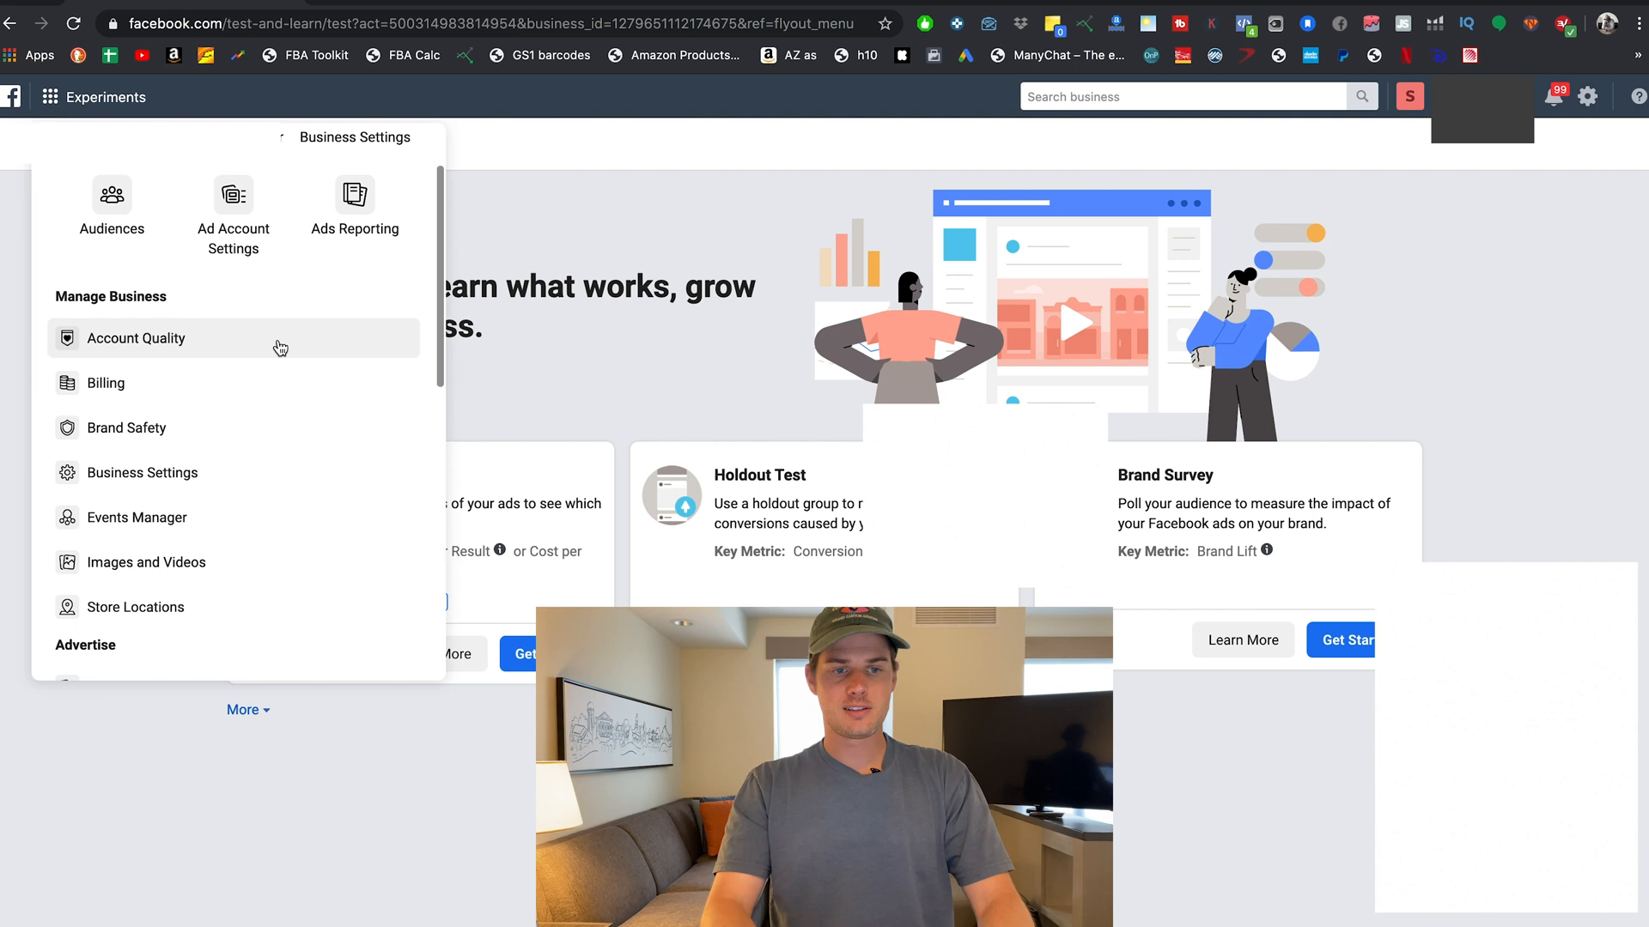
Scroll the business tools menu down to the Analyze and Report section.
{"action": "scroll", "coordinate": [277, 347], "scroll_direction": "down", "scroll_amount": 3}
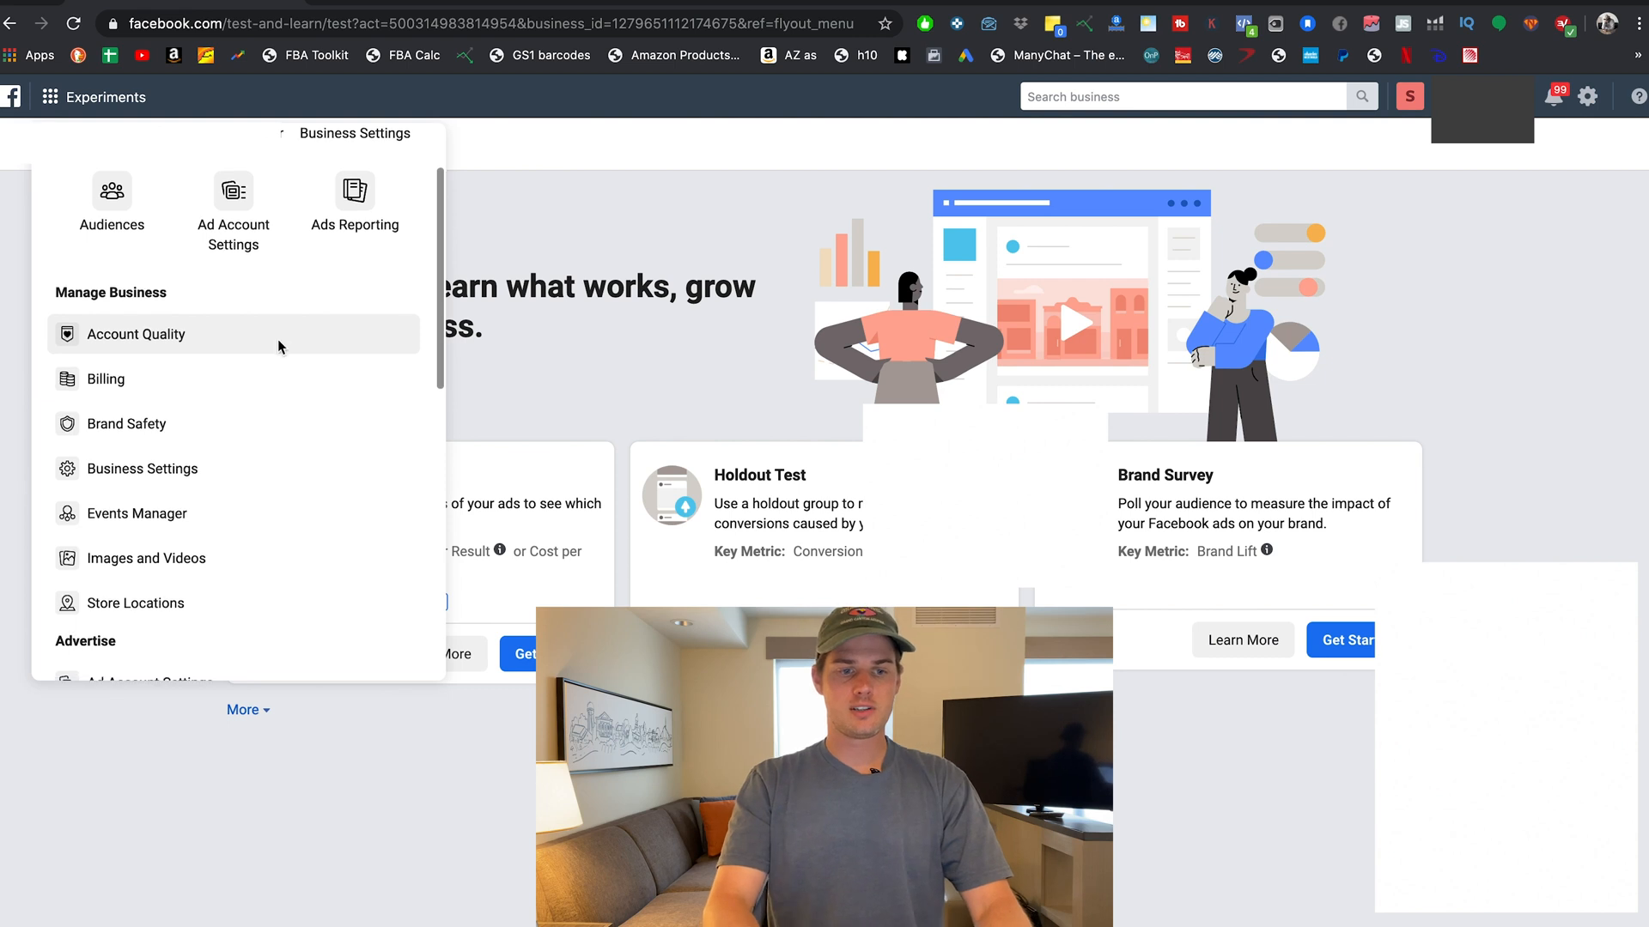
{"action": "scroll", "coordinate": [278, 347], "scroll_direction": "down", "scroll_amount": 1}
{"action": "scroll", "coordinate": [280, 346], "scroll_direction": "up", "scroll_amount": 6}
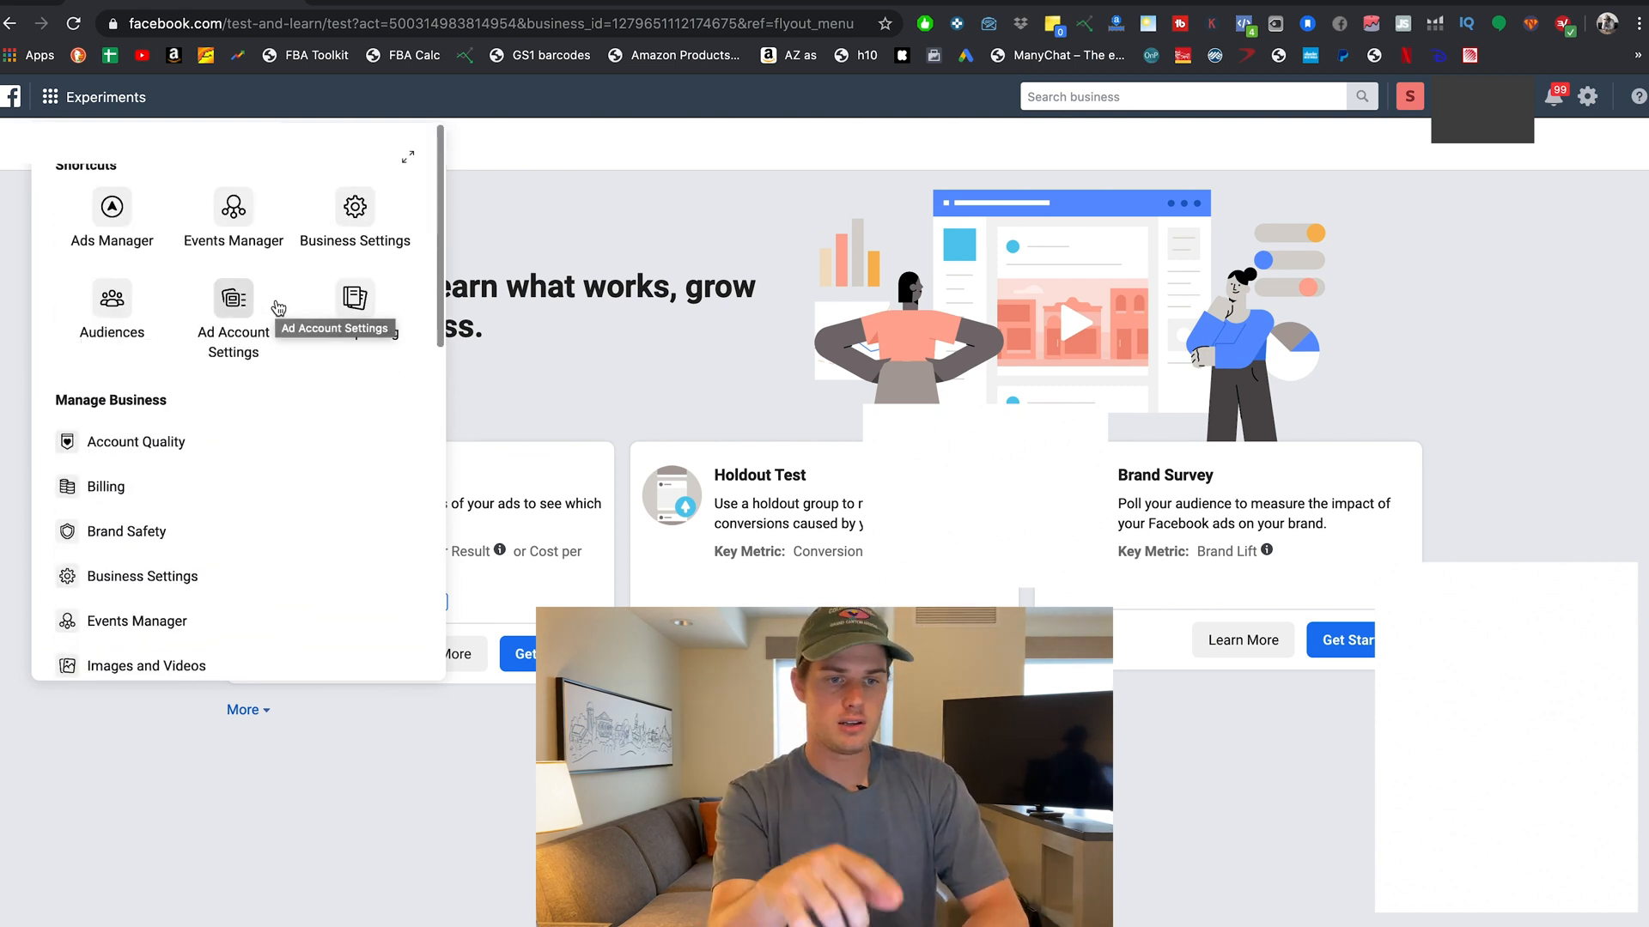
{"action": "scroll", "coordinate": [280, 346], "scroll_direction": "down", "scroll_amount": 5}
{"action": "scroll", "coordinate": [277, 308], "scroll_direction": "down", "scroll_amount": 8}
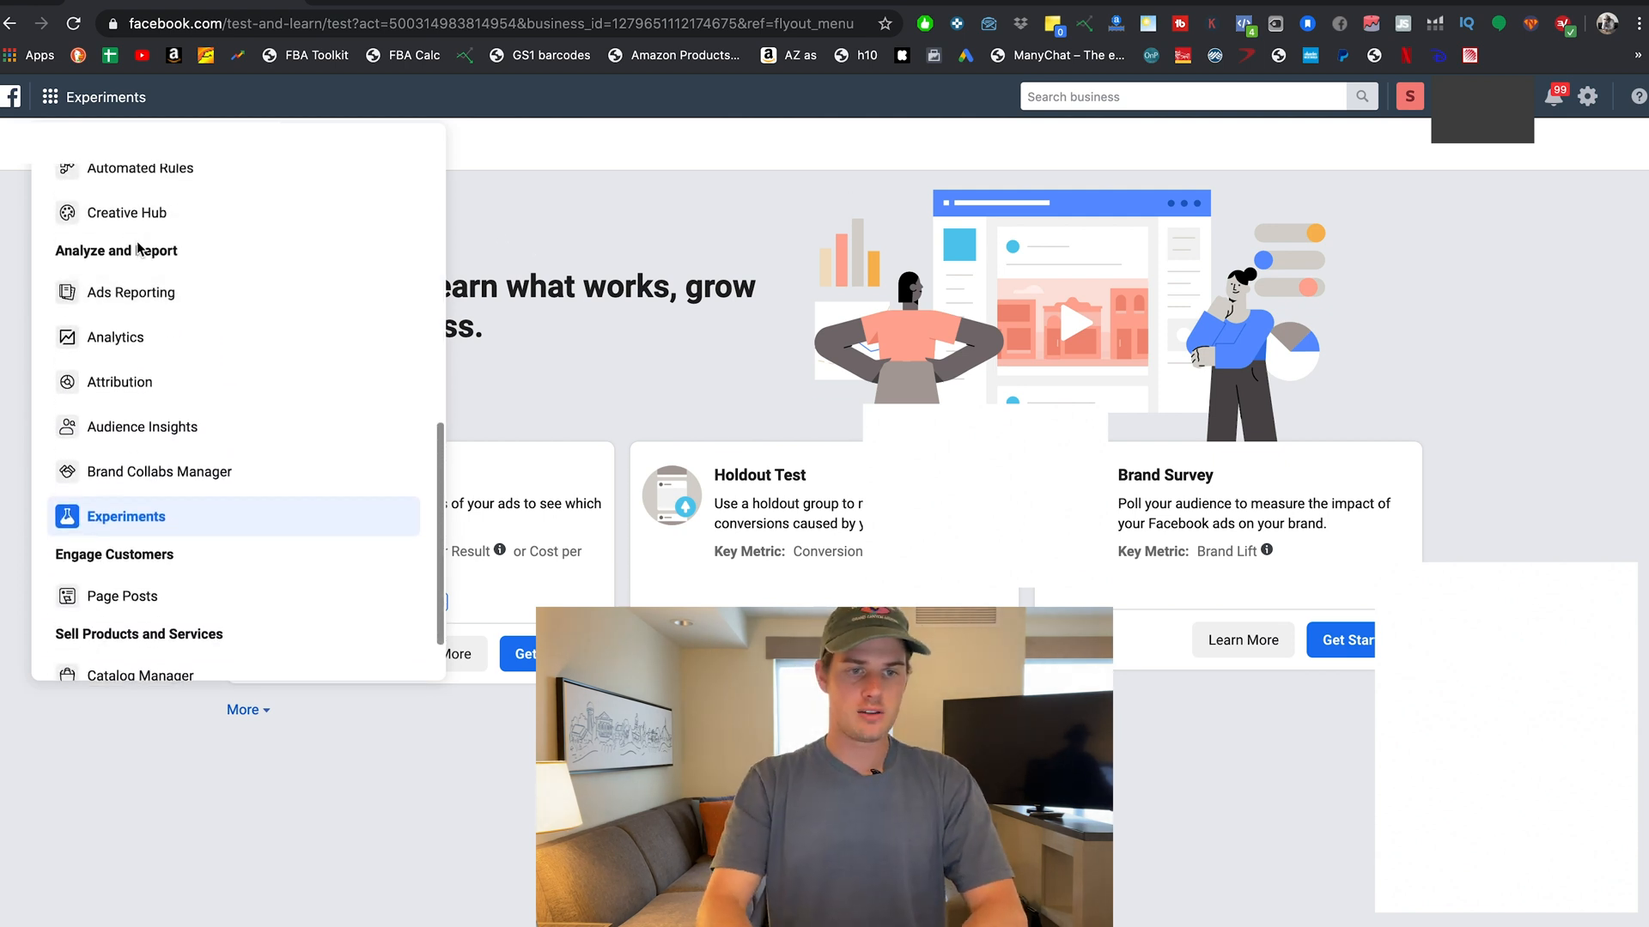
Launch Audience Insights, tick 'Don't show this again' and close the Choose an Audience prompt.
{"action": "left_click", "coordinate": [138, 428]}
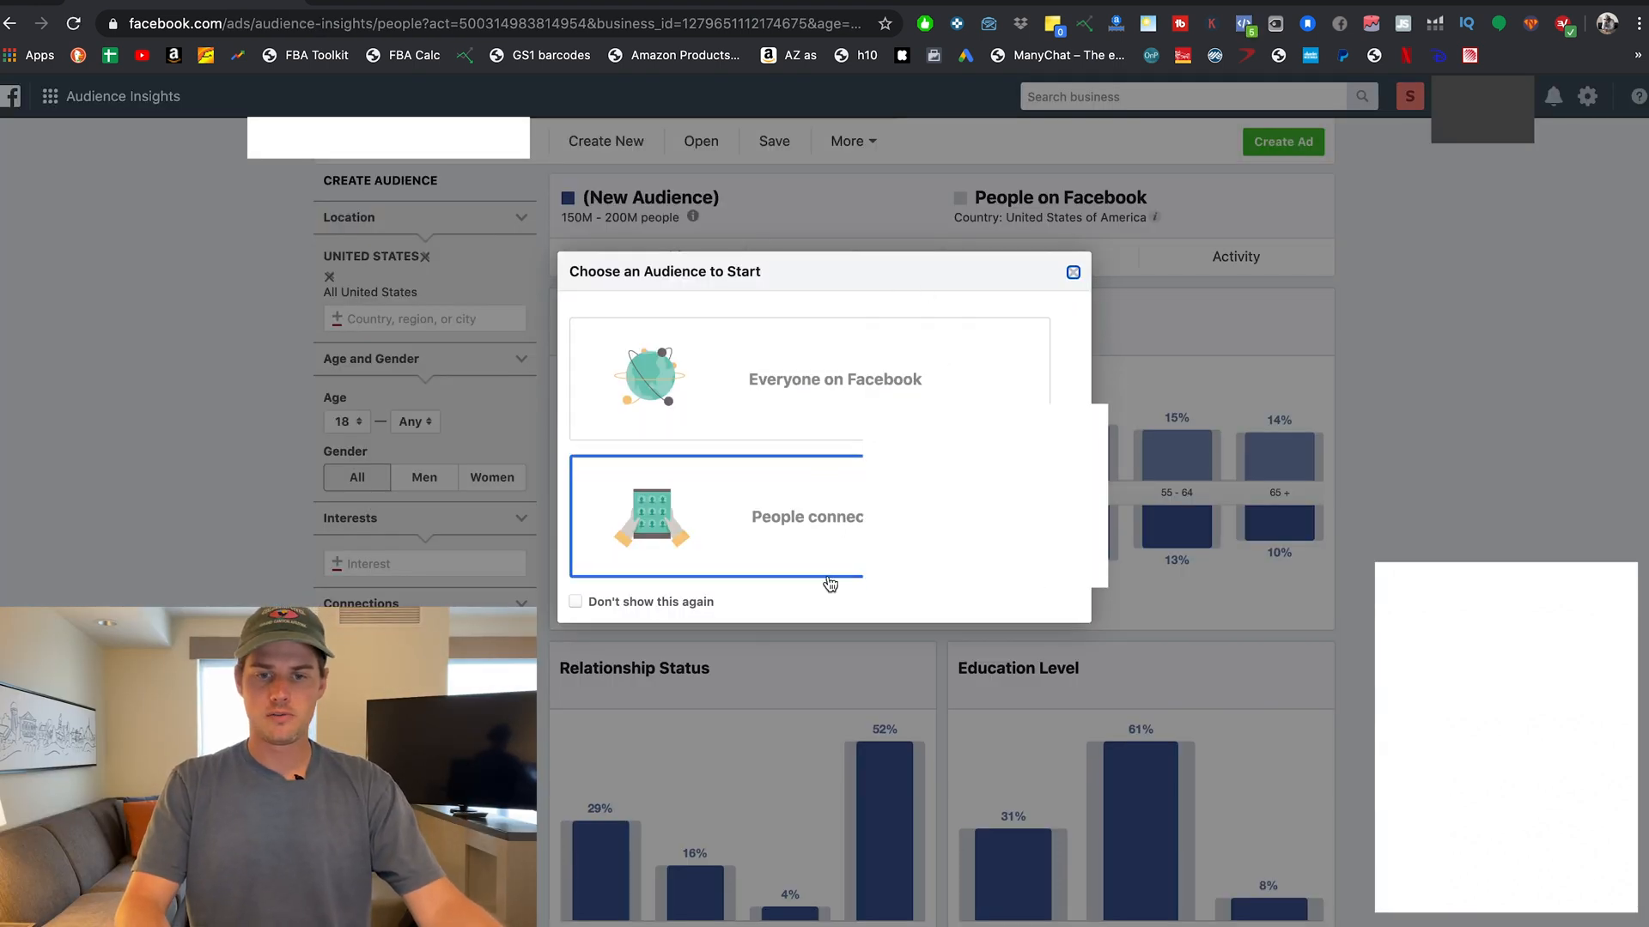
{"action": "left_click", "coordinate": [575, 601]}
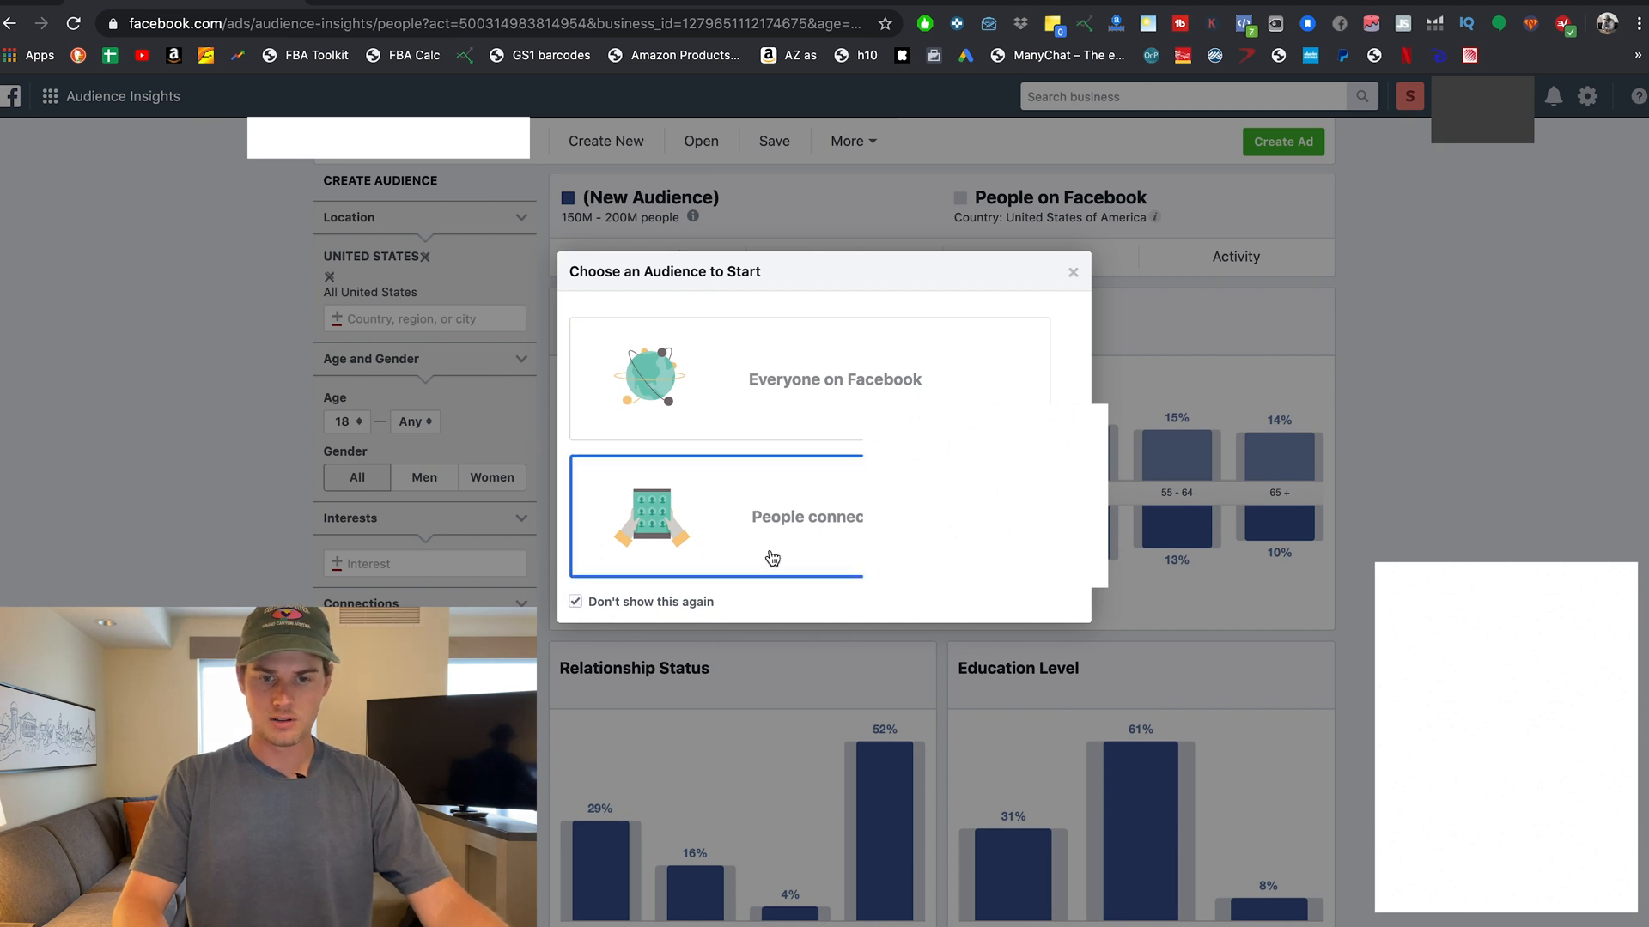
{"action": "left_click", "coordinate": [1072, 272]}
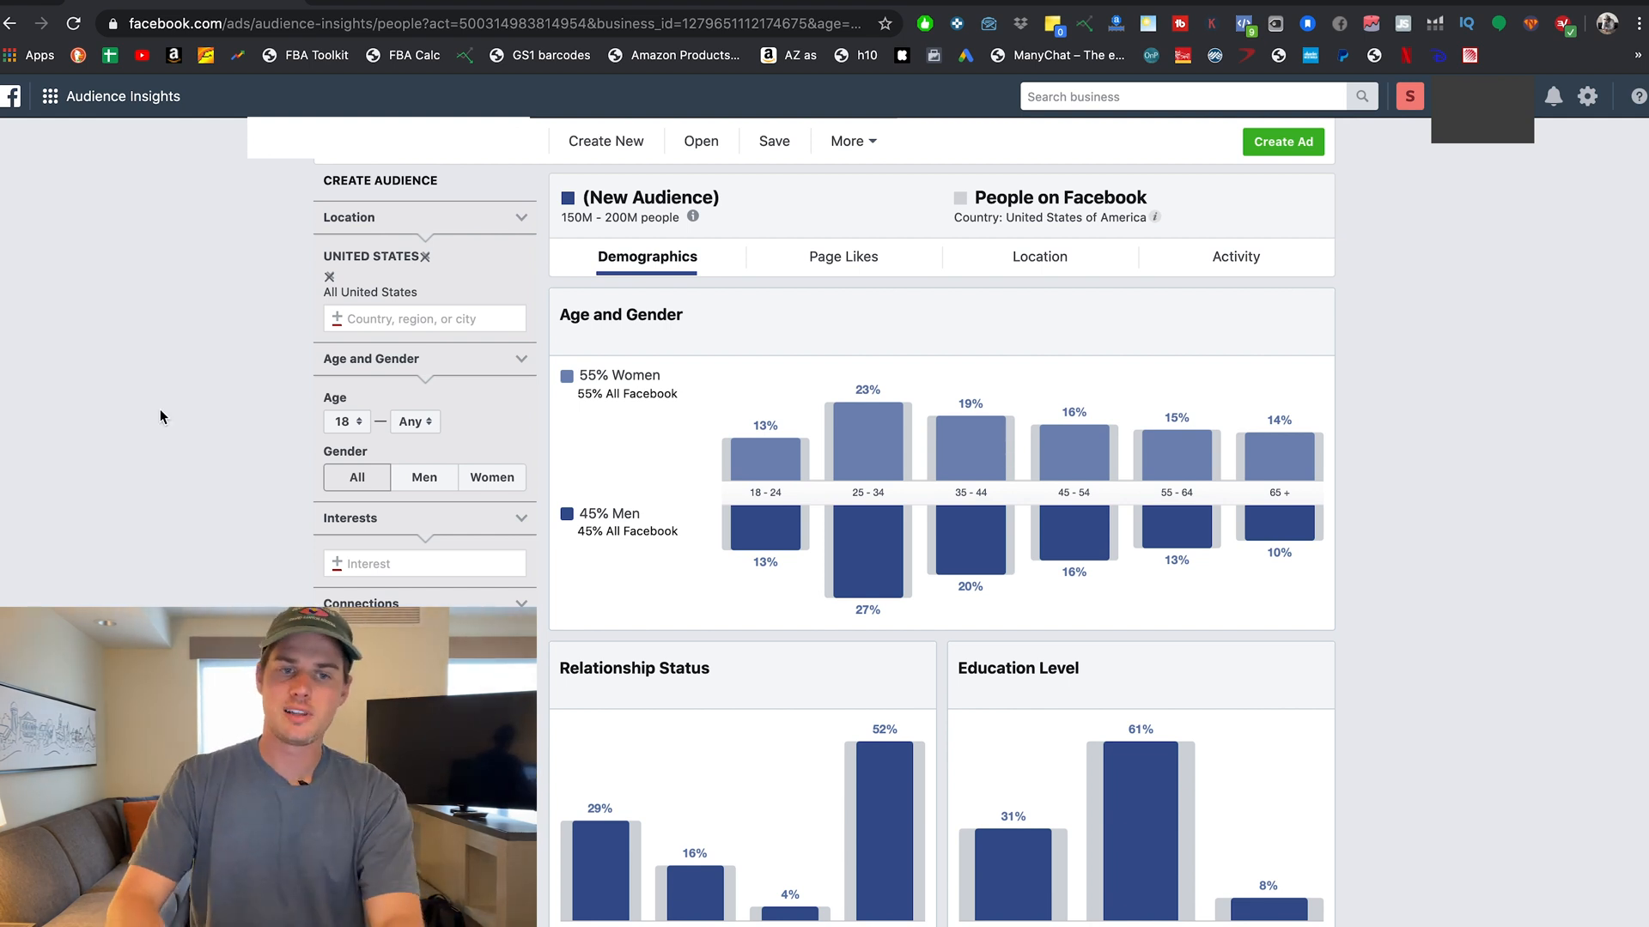
{"action": "scroll", "coordinate": [240, 523], "scroll_direction": "down", "scroll_amount": 2}
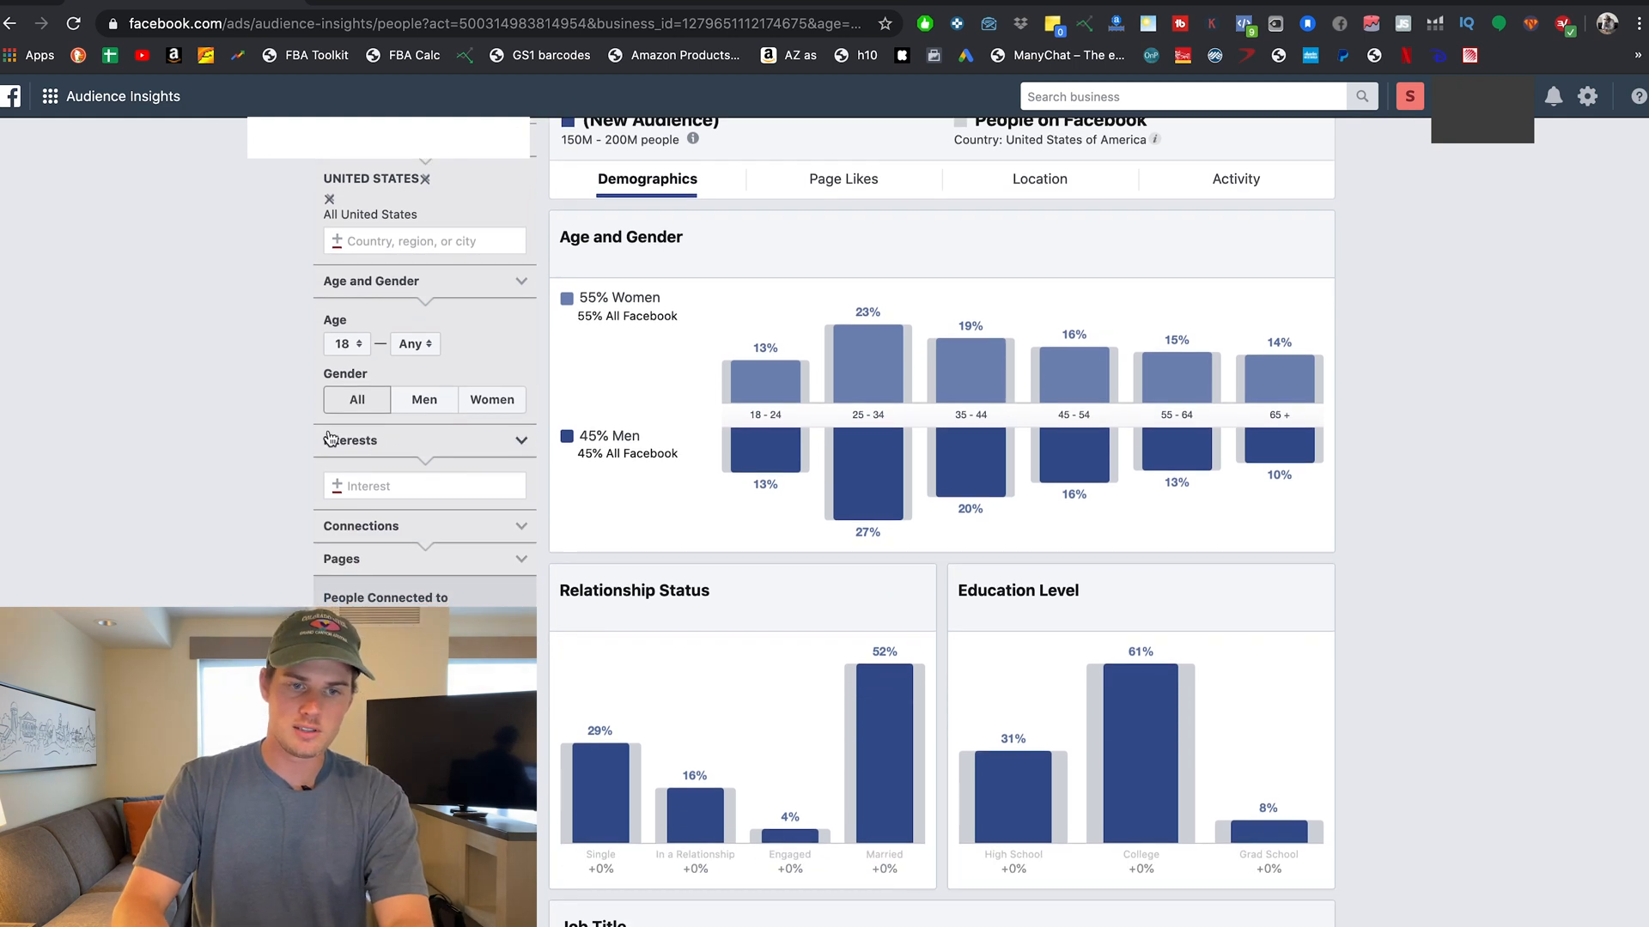
Add the 'Yoga pants' interest and review the 6M–7M, 87%-women demographic charts.
{"action": "left_click", "coordinate": [359, 485]}
{"action": "type", "text": "yoga pant"}
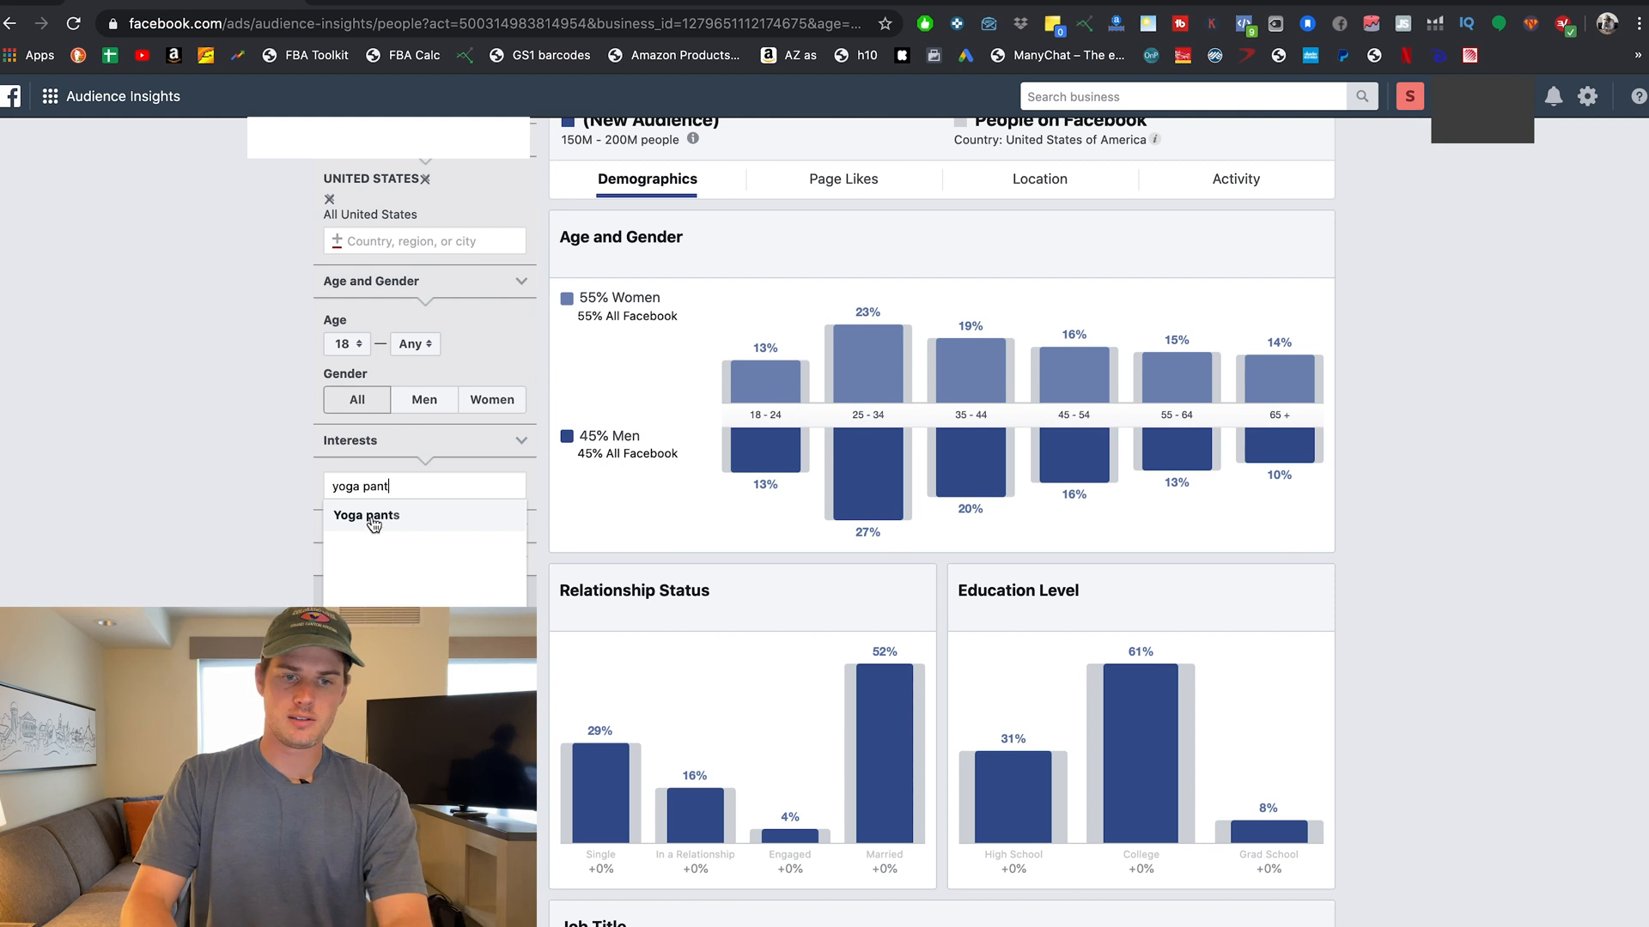
{"action": "left_click", "coordinate": [372, 513]}
{"action": "left_click", "coordinate": [241, 536]}
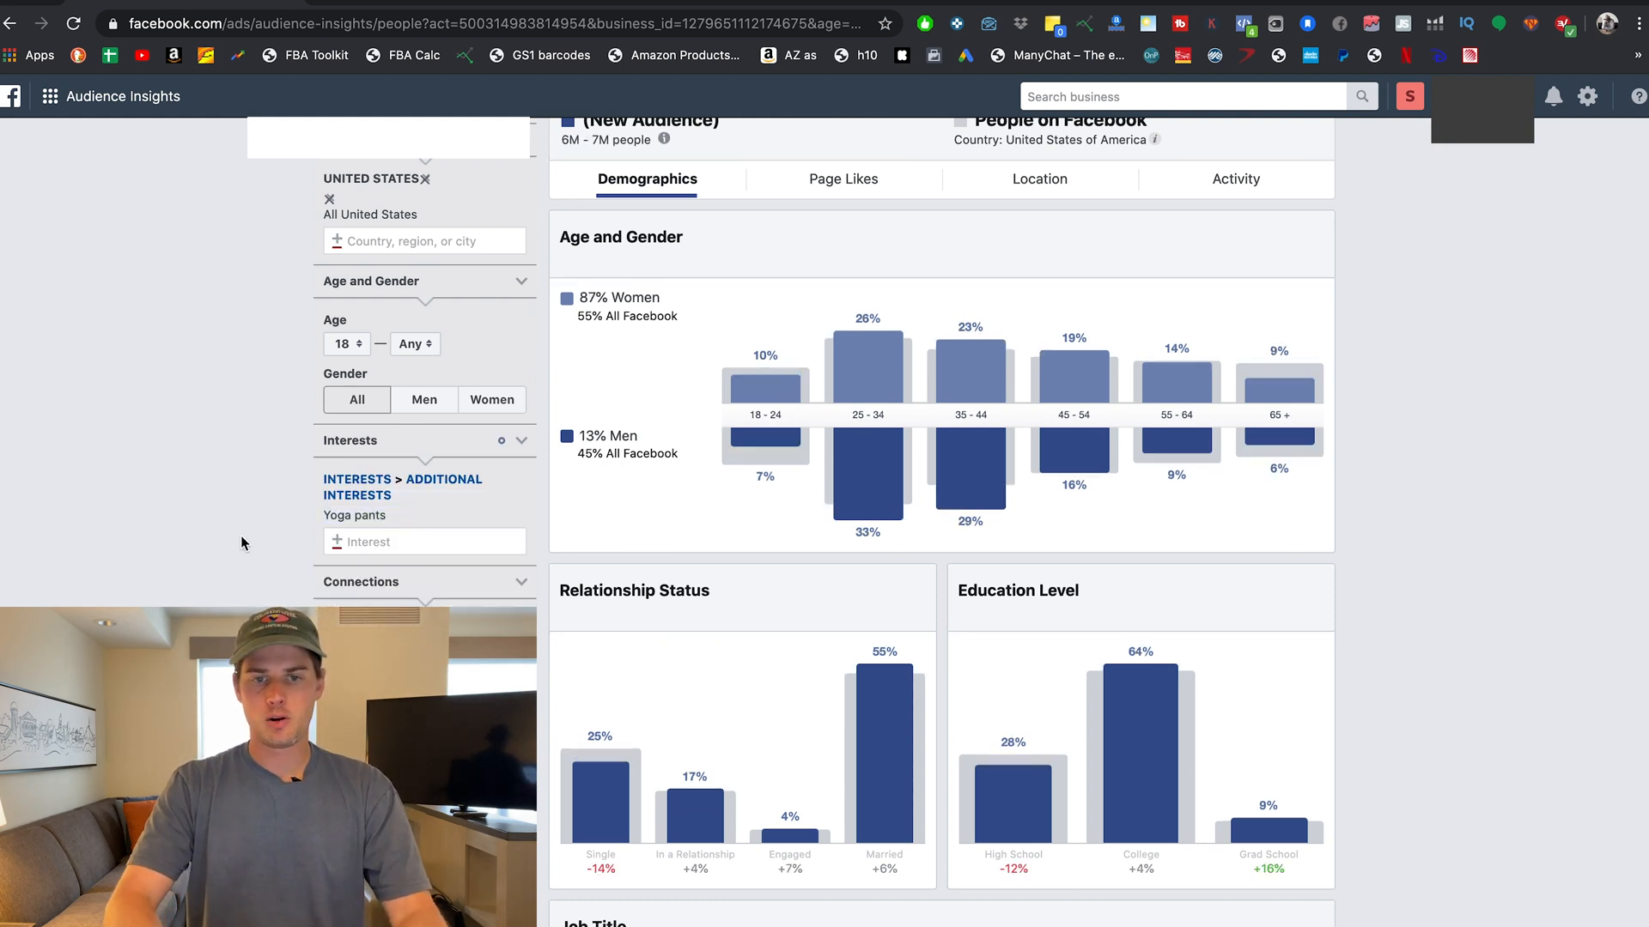
{"action": "scroll", "coordinate": [241, 536], "scroll_direction": "up", "scroll_amount": 2}
{"action": "scroll", "coordinate": [241, 535], "scroll_direction": "down", "scroll_amount": 1}
{"action": "scroll", "coordinate": [242, 536], "scroll_direction": "down", "scroll_amount": 1}
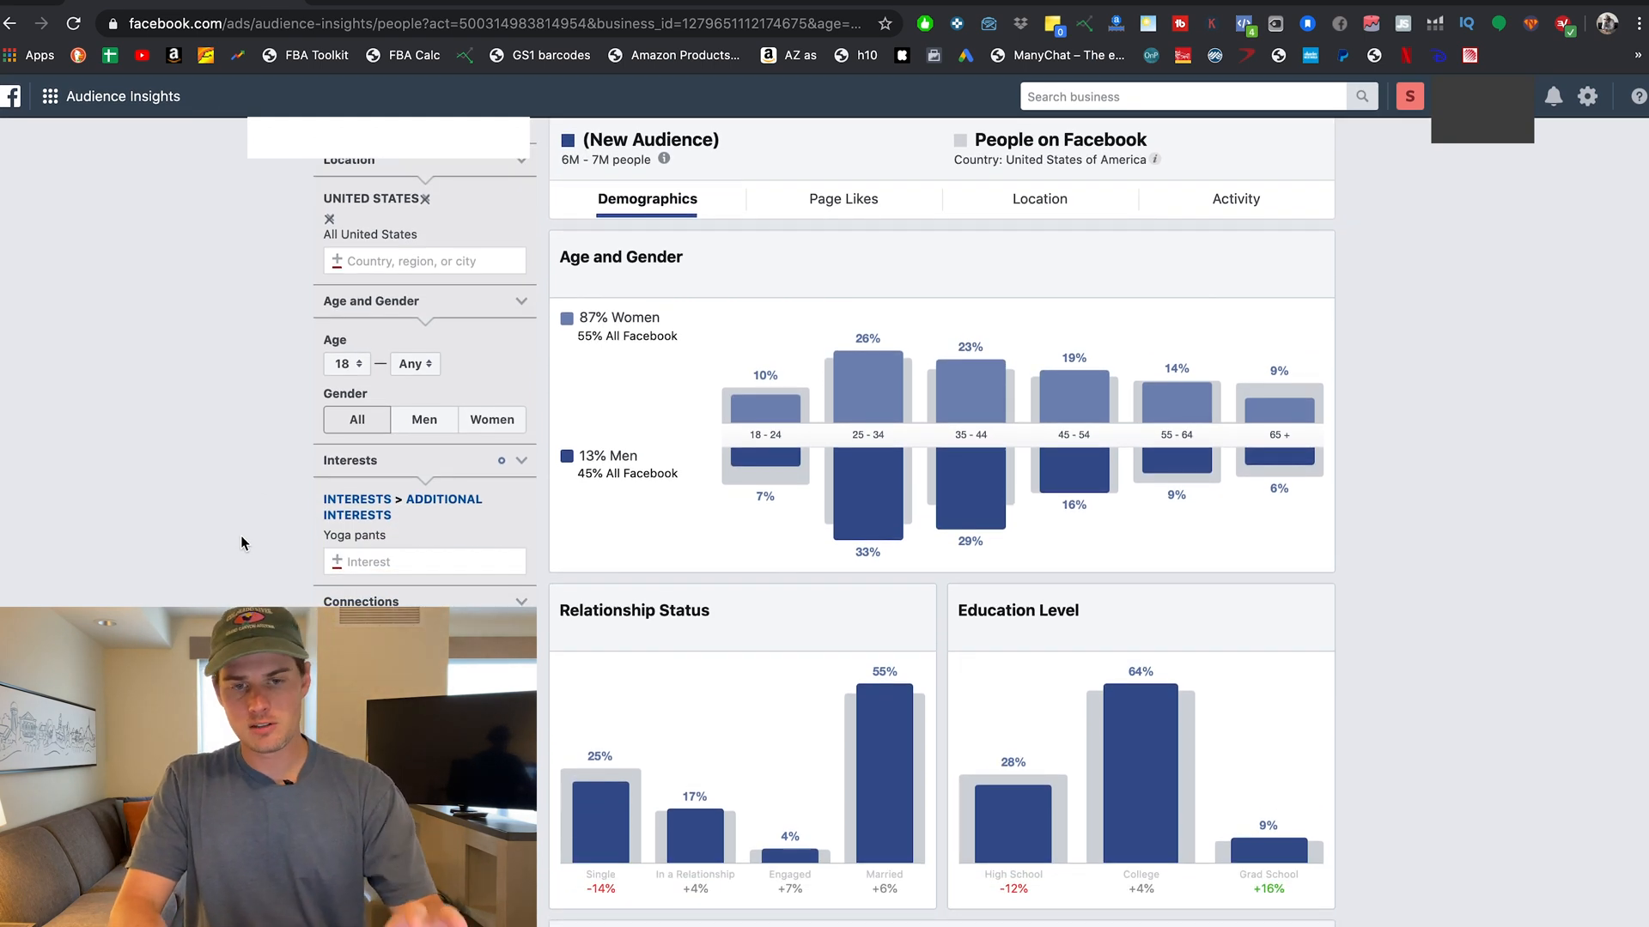
{"action": "scroll", "coordinate": [240, 543], "scroll_direction": "down", "scroll_amount": 1}
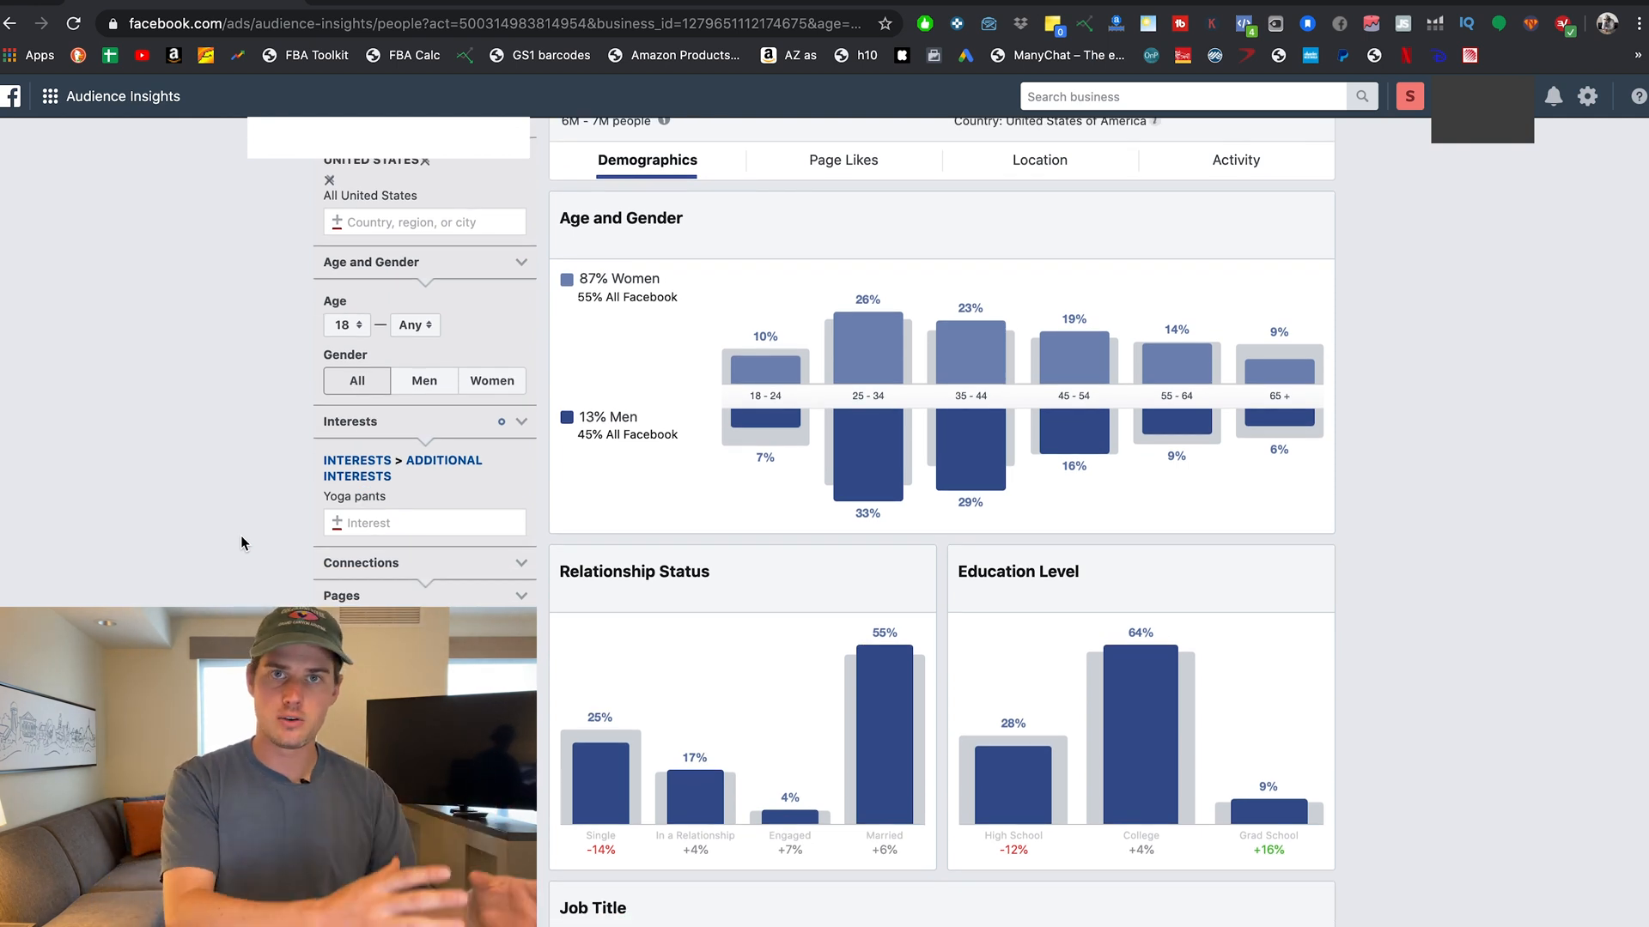
{"action": "scroll", "coordinate": [629, 343], "scroll_direction": "up", "scroll_amount": 3}
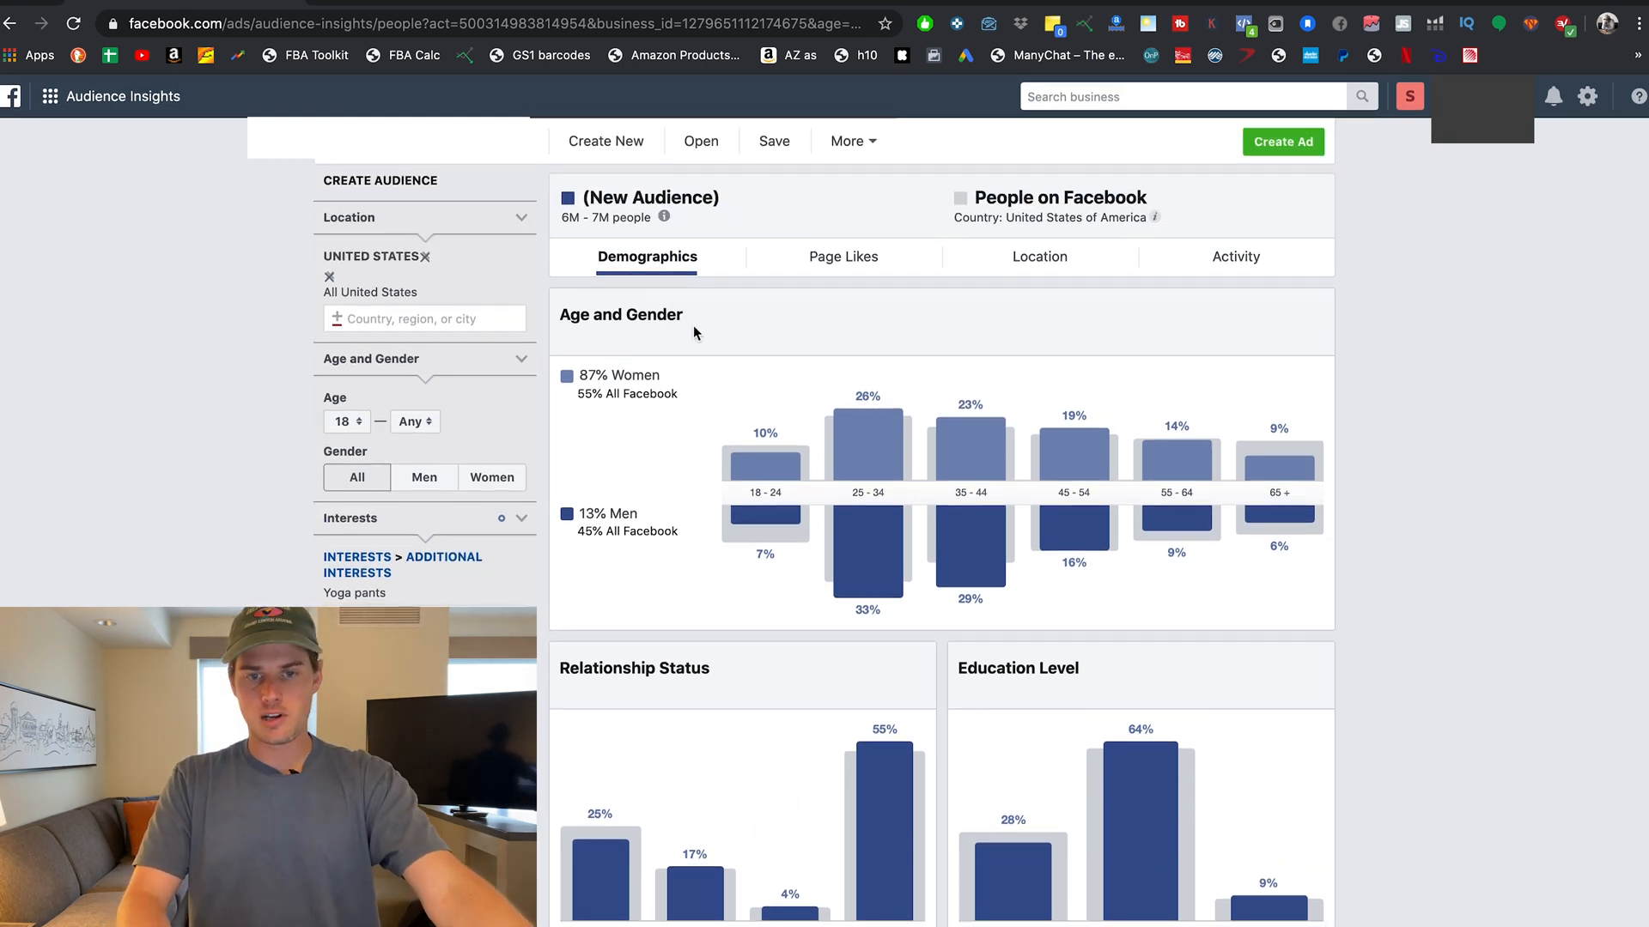
{"action": "scroll", "coordinate": [692, 324], "scroll_direction": "down", "scroll_amount": 1}
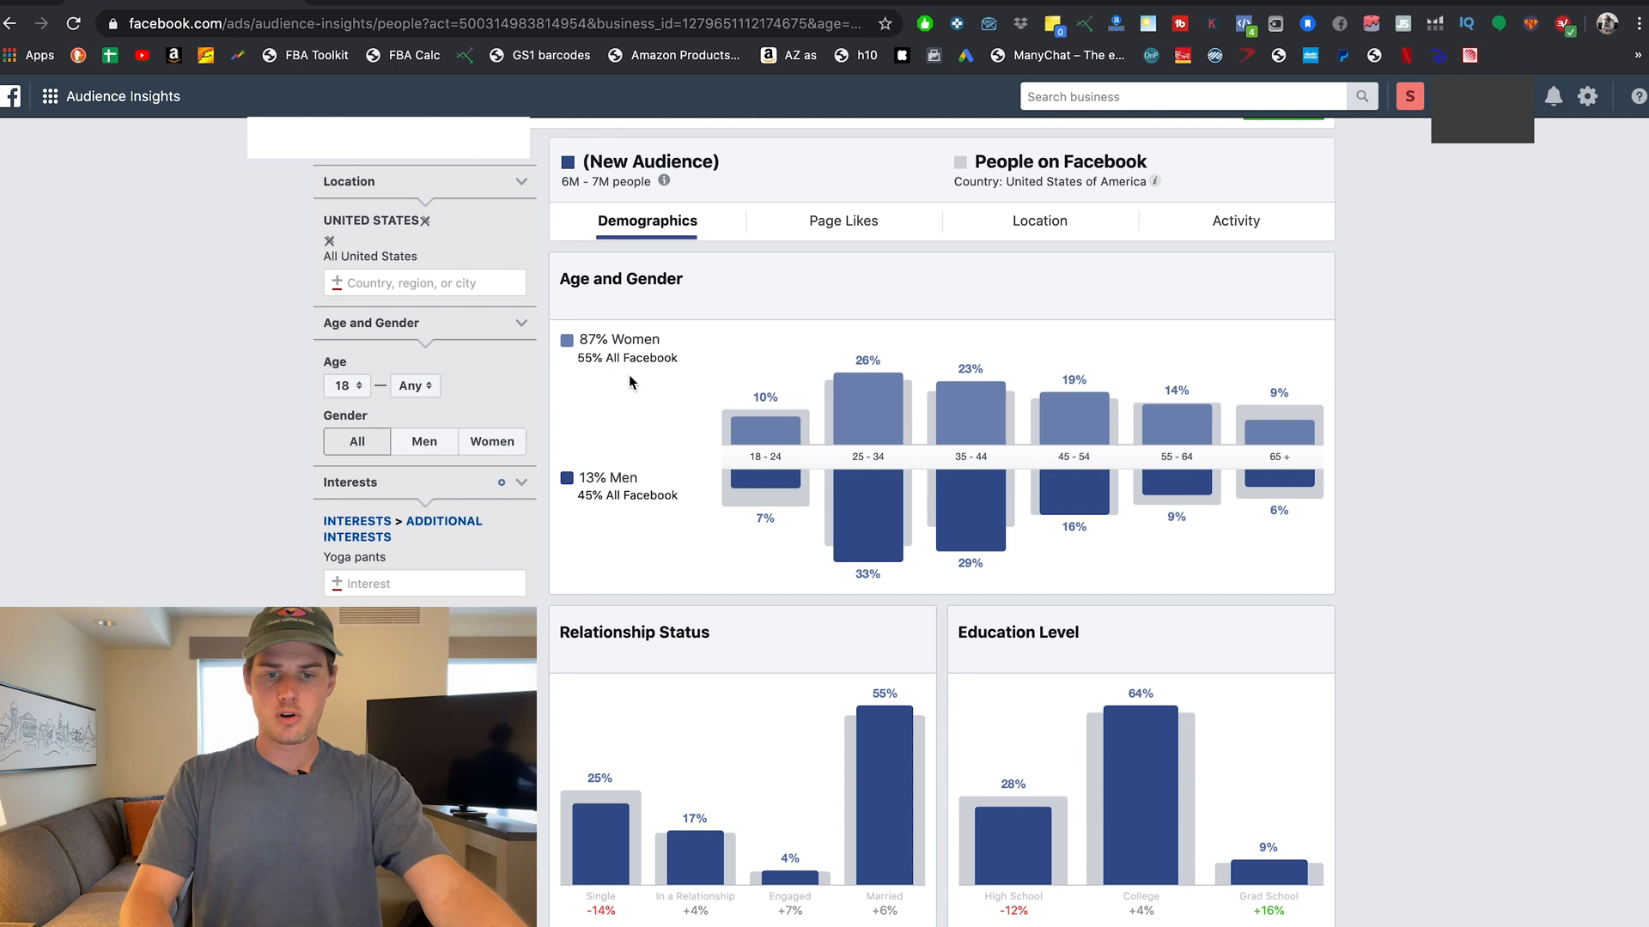
{"action": "scroll", "coordinate": [692, 429], "scroll_direction": "down", "scroll_amount": 5}
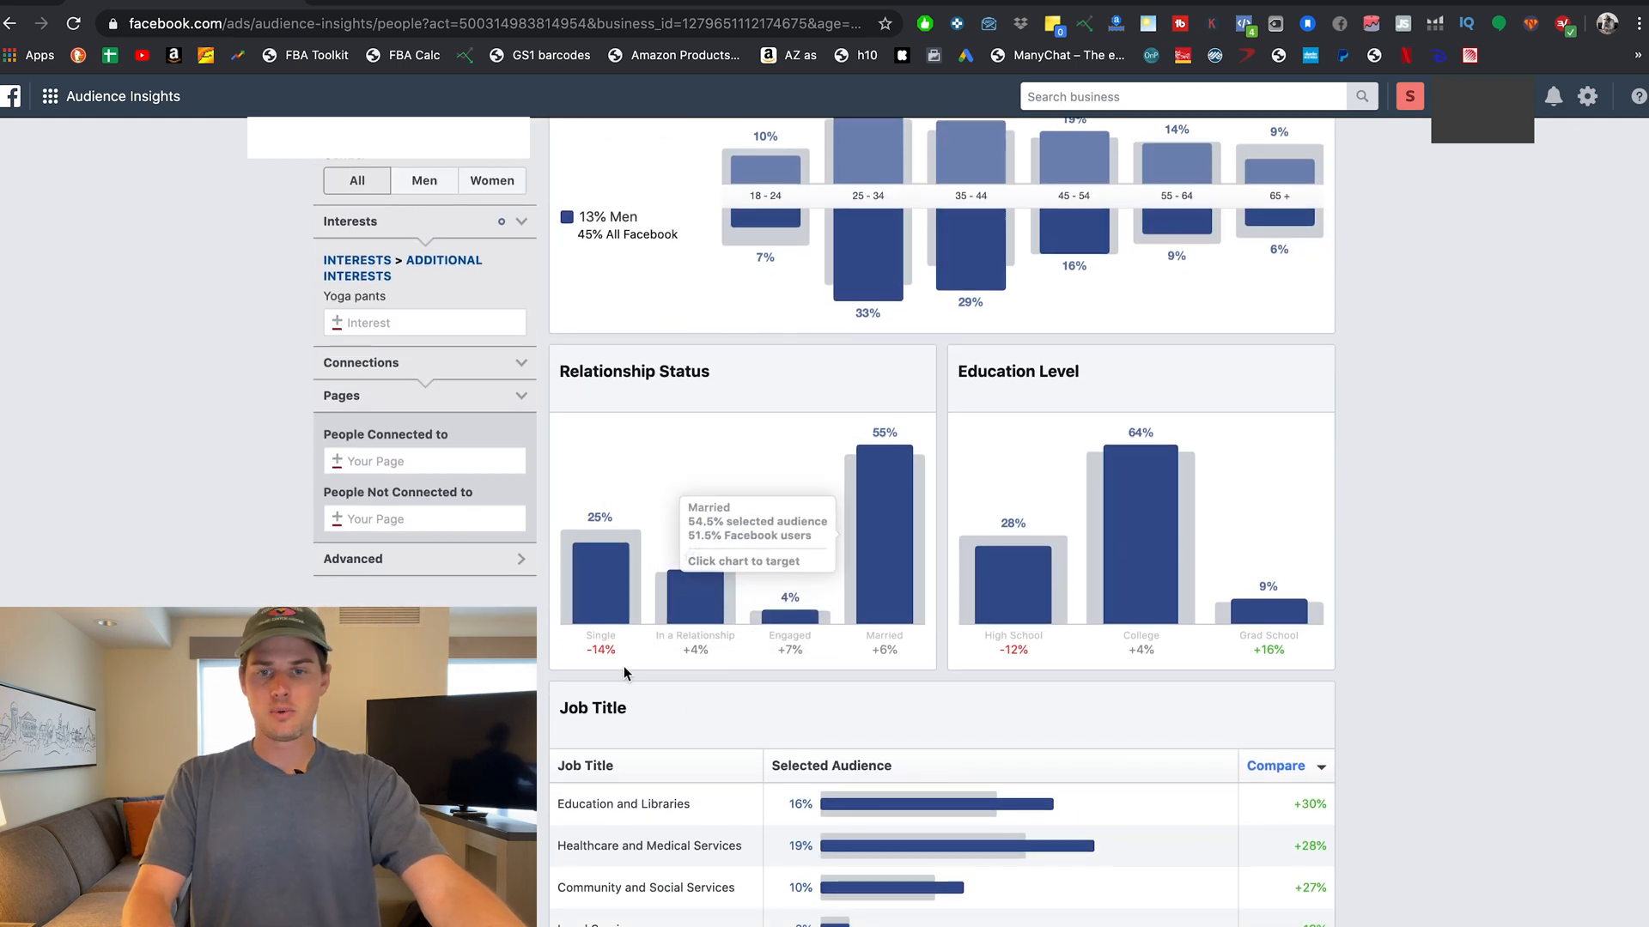
{"action": "scroll", "coordinate": [1177, 584], "scroll_direction": "up", "scroll_amount": 5}
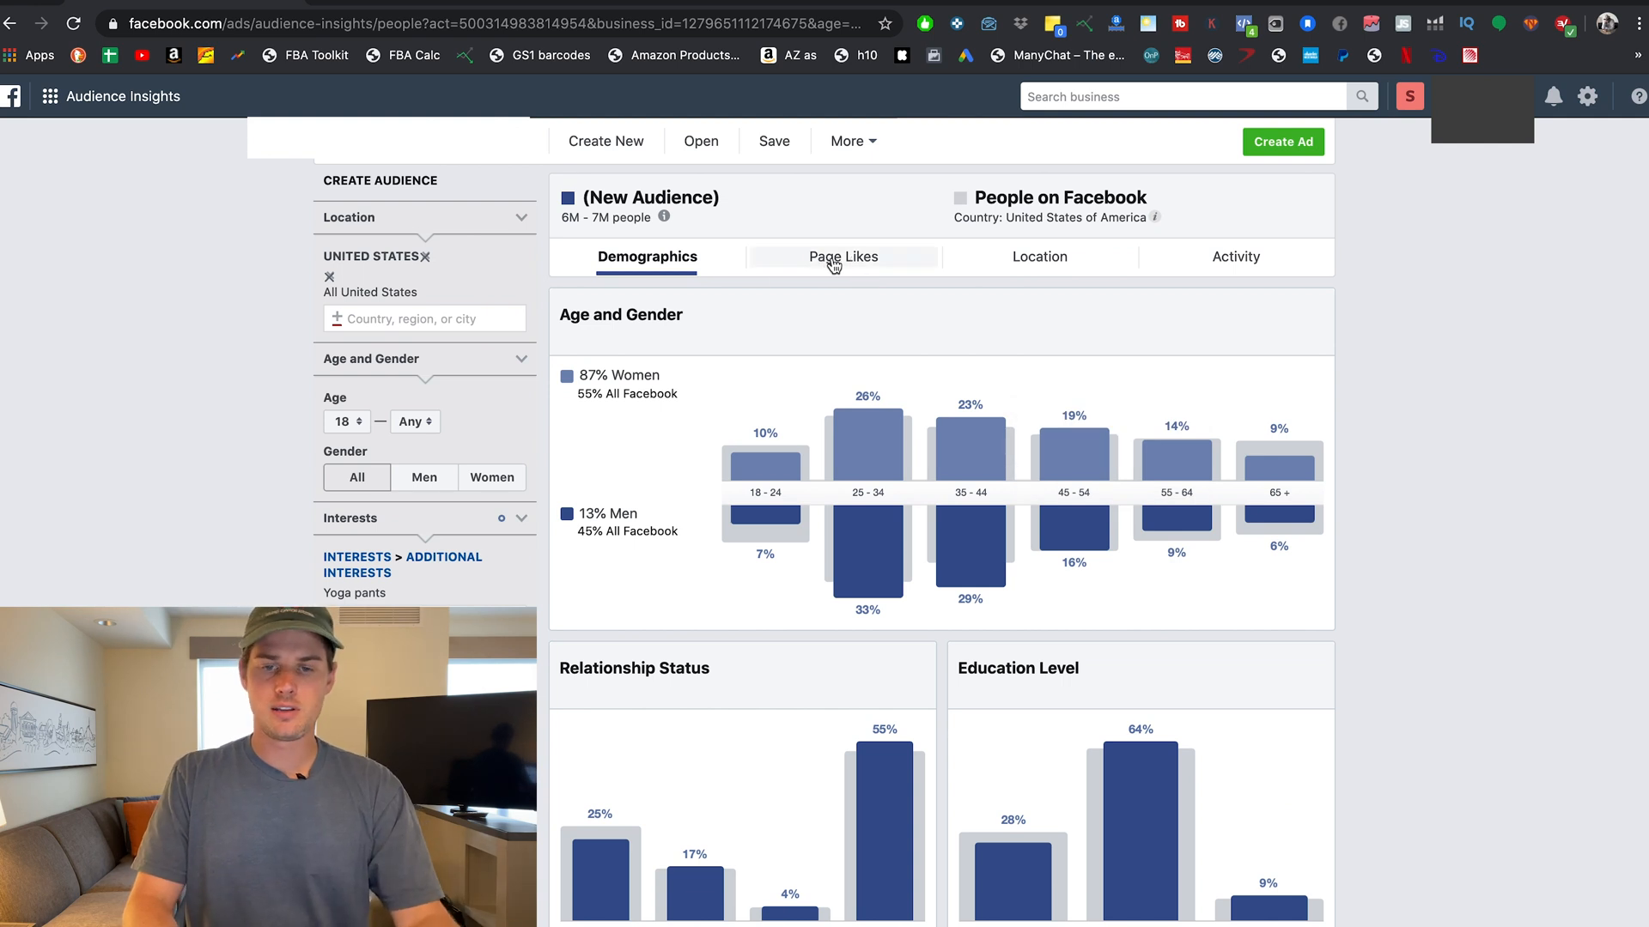
{"action": "left_click", "coordinate": [833, 265]}
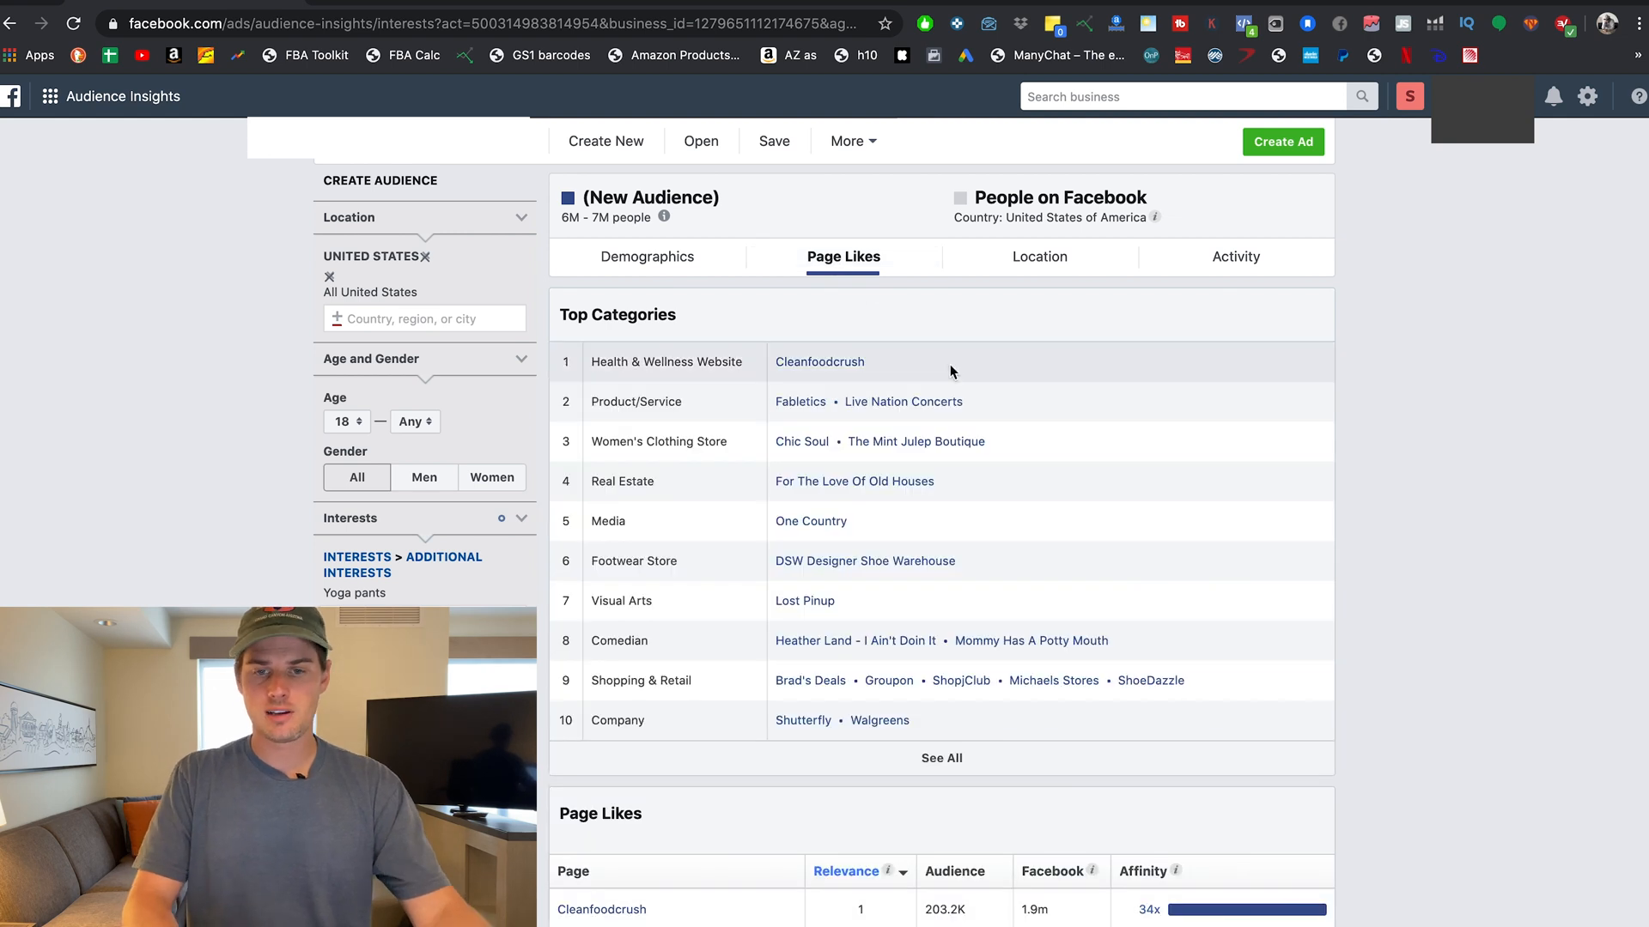
{"action": "scroll", "coordinate": [911, 481], "scroll_direction": "down", "scroll_amount": 3}
{"action": "scroll", "coordinate": [912, 485], "scroll_direction": "down", "scroll_amount": 2}
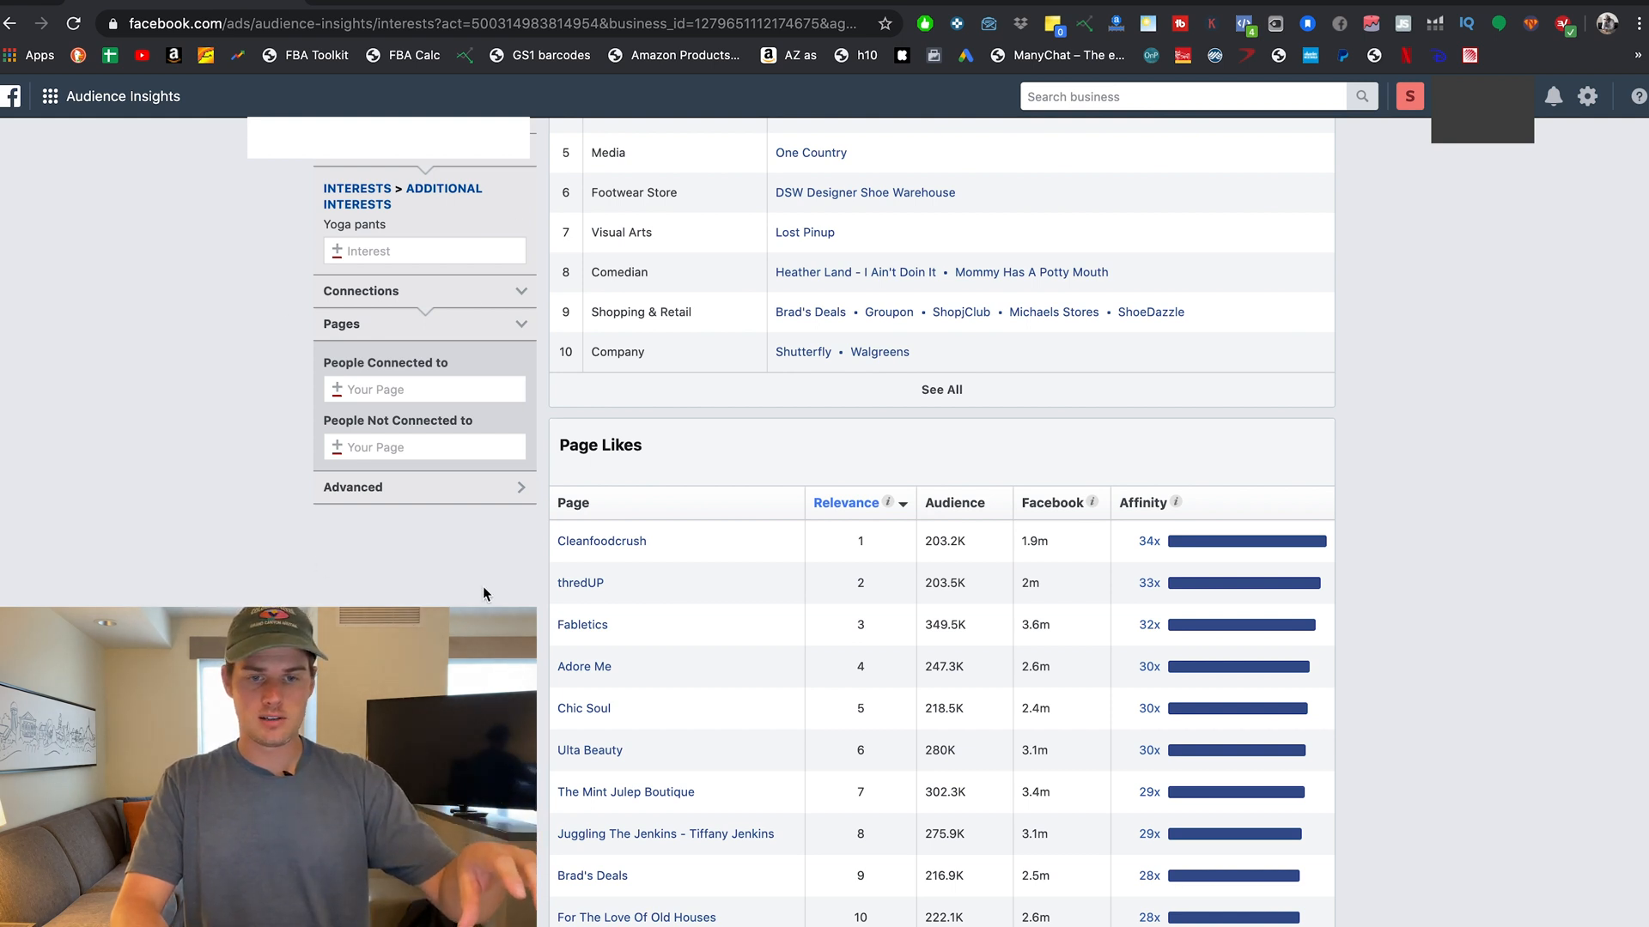
{"action": "mouse_move", "coordinate": [648, 550]}
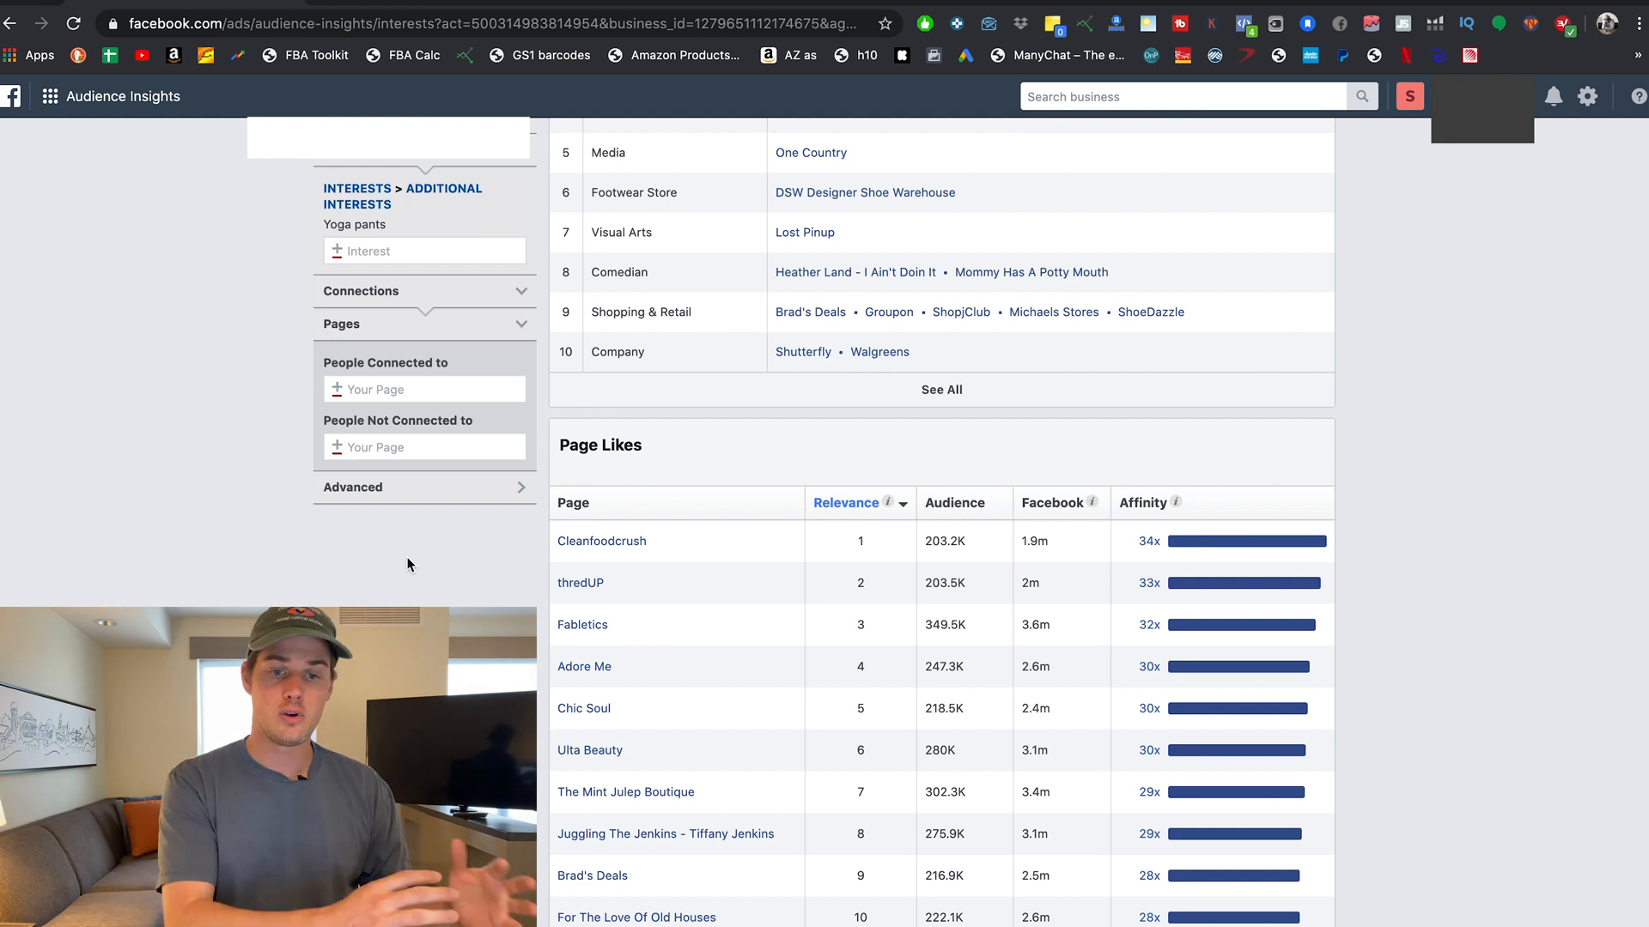
{"action": "mouse_move", "coordinate": [1178, 582]}
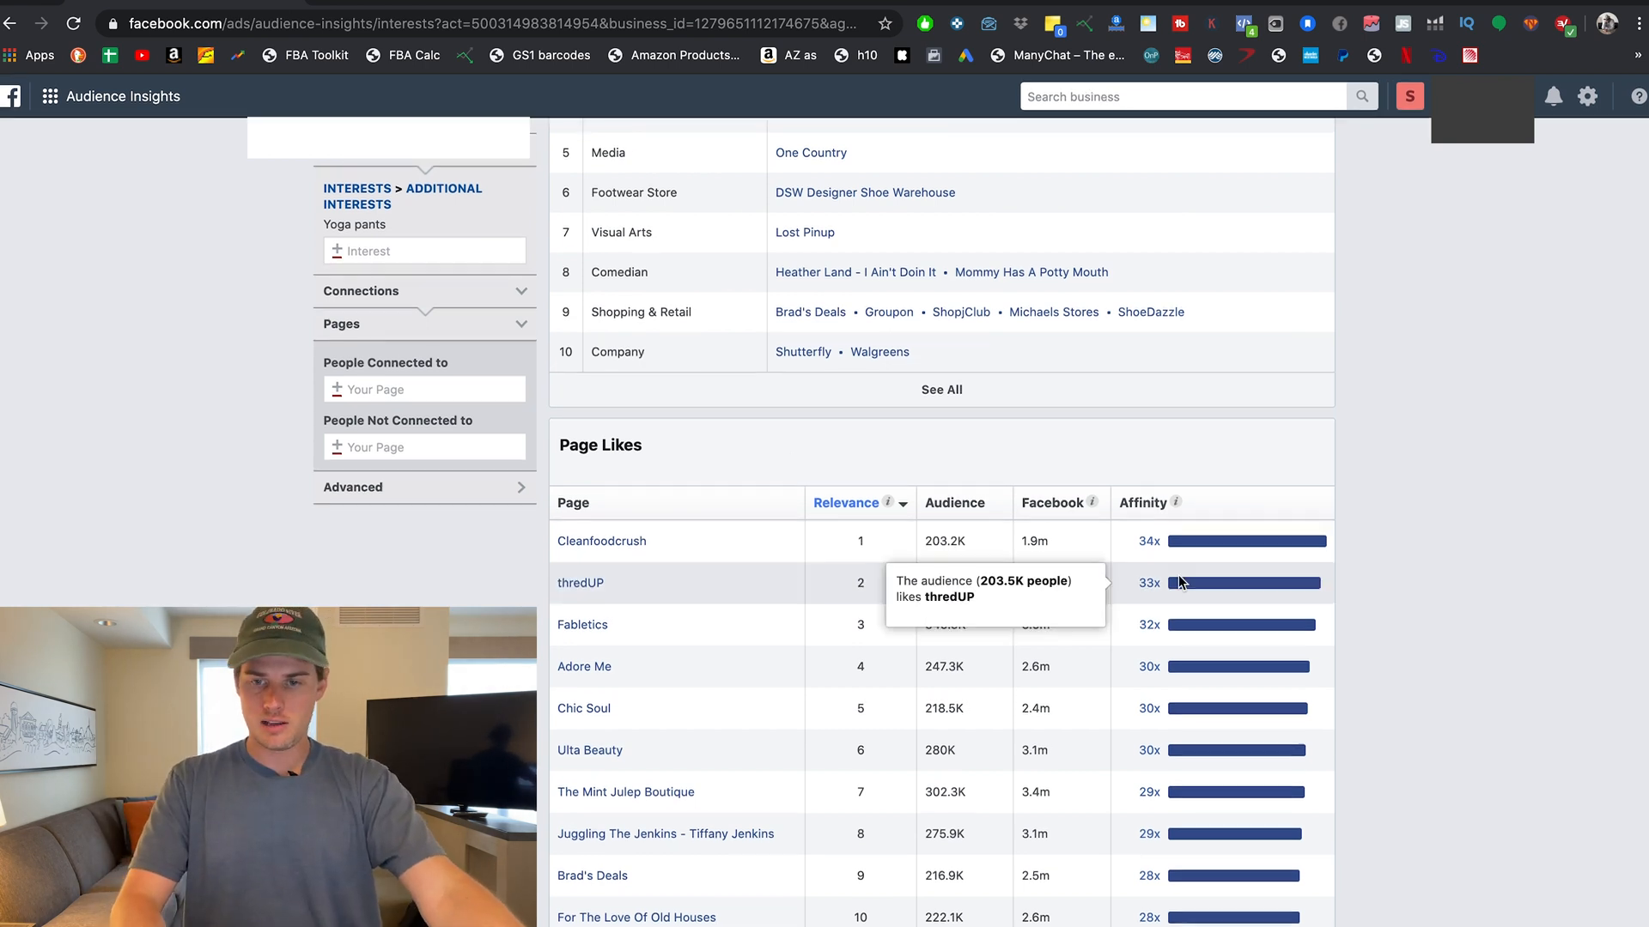
{"action": "mouse_move", "coordinate": [1146, 554]}
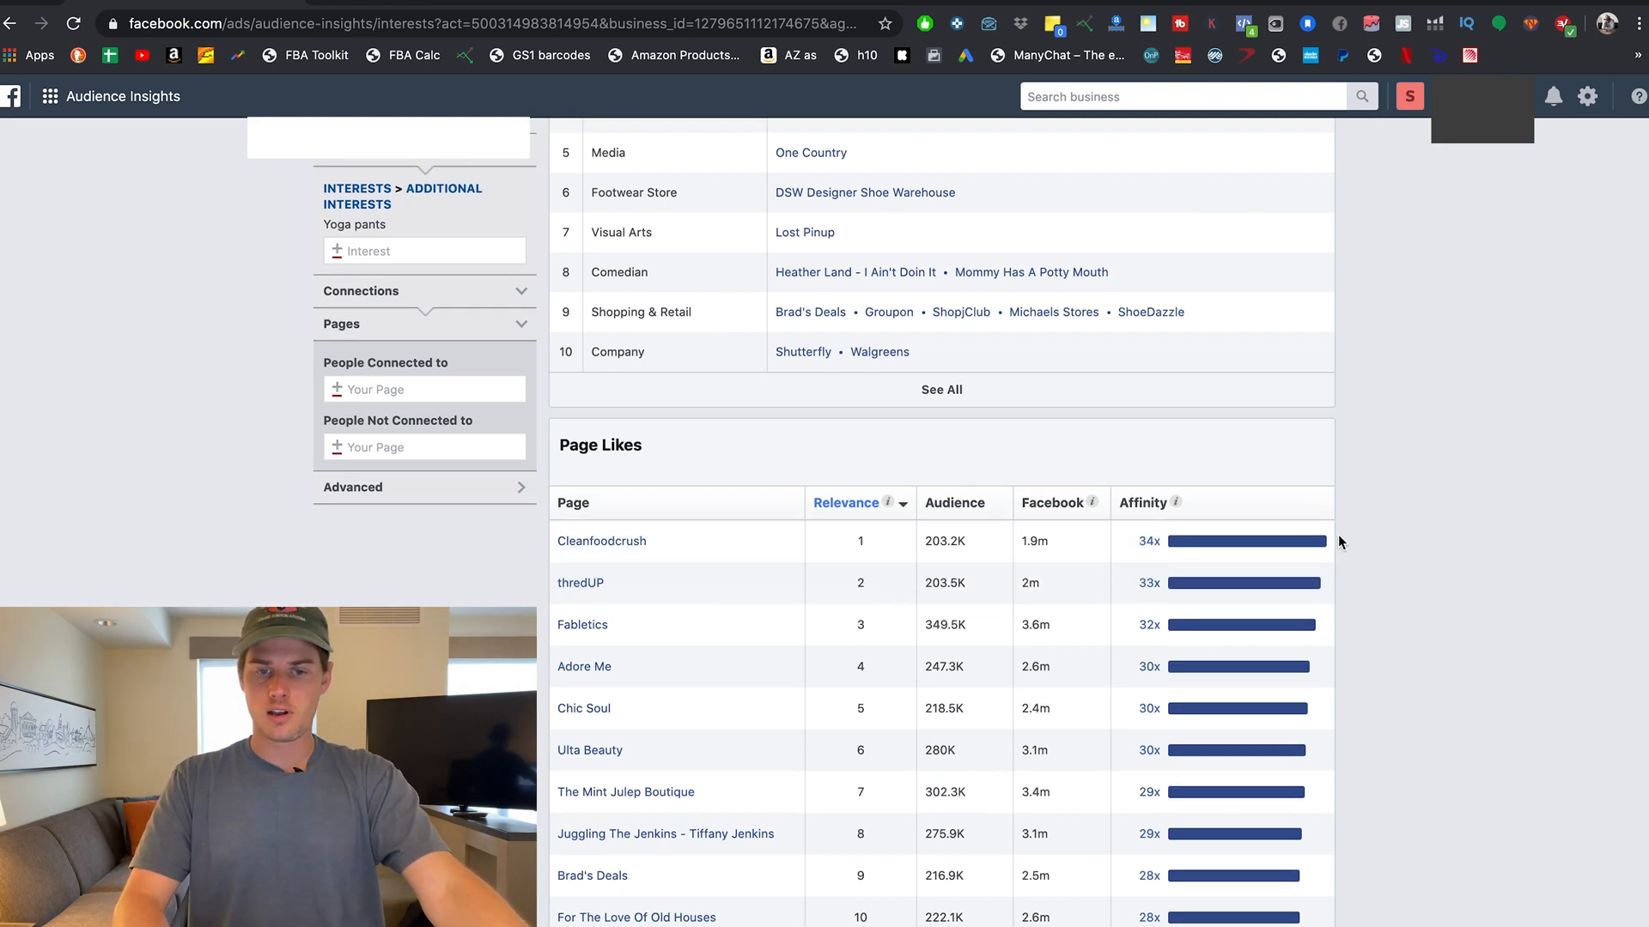
{"action": "mouse_move", "coordinate": [1242, 543]}
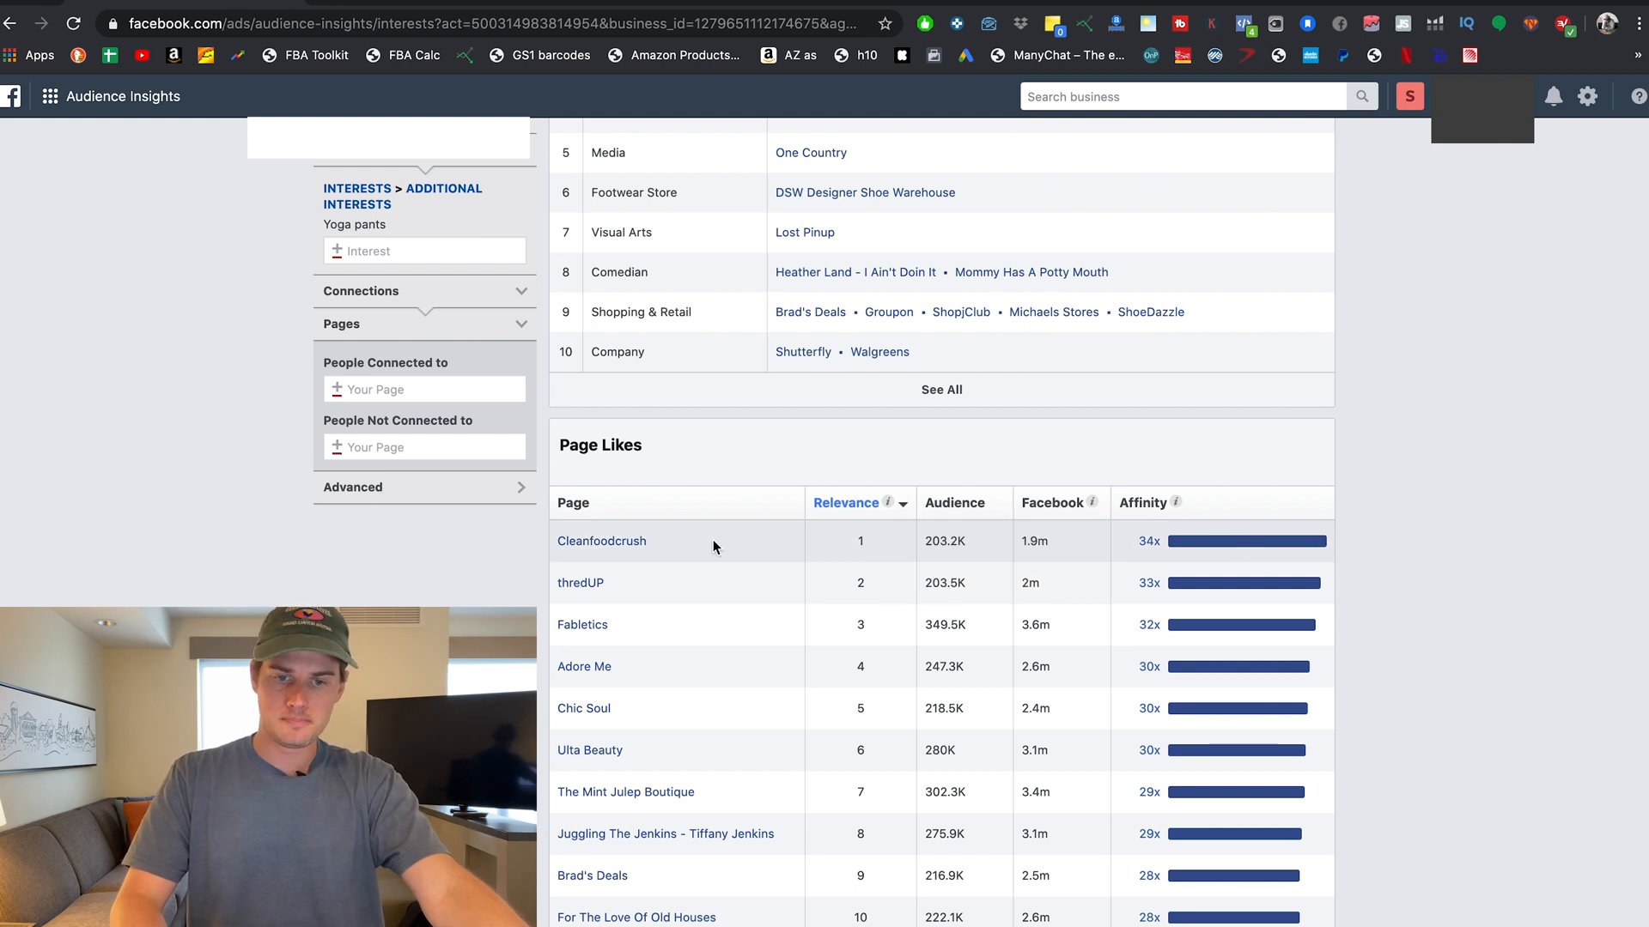
{"action": "scroll", "coordinate": [498, 532], "scroll_direction": "up", "scroll_amount": 2}
{"action": "scroll", "coordinate": [500, 539], "scroll_direction": "up", "scroll_amount": 1}
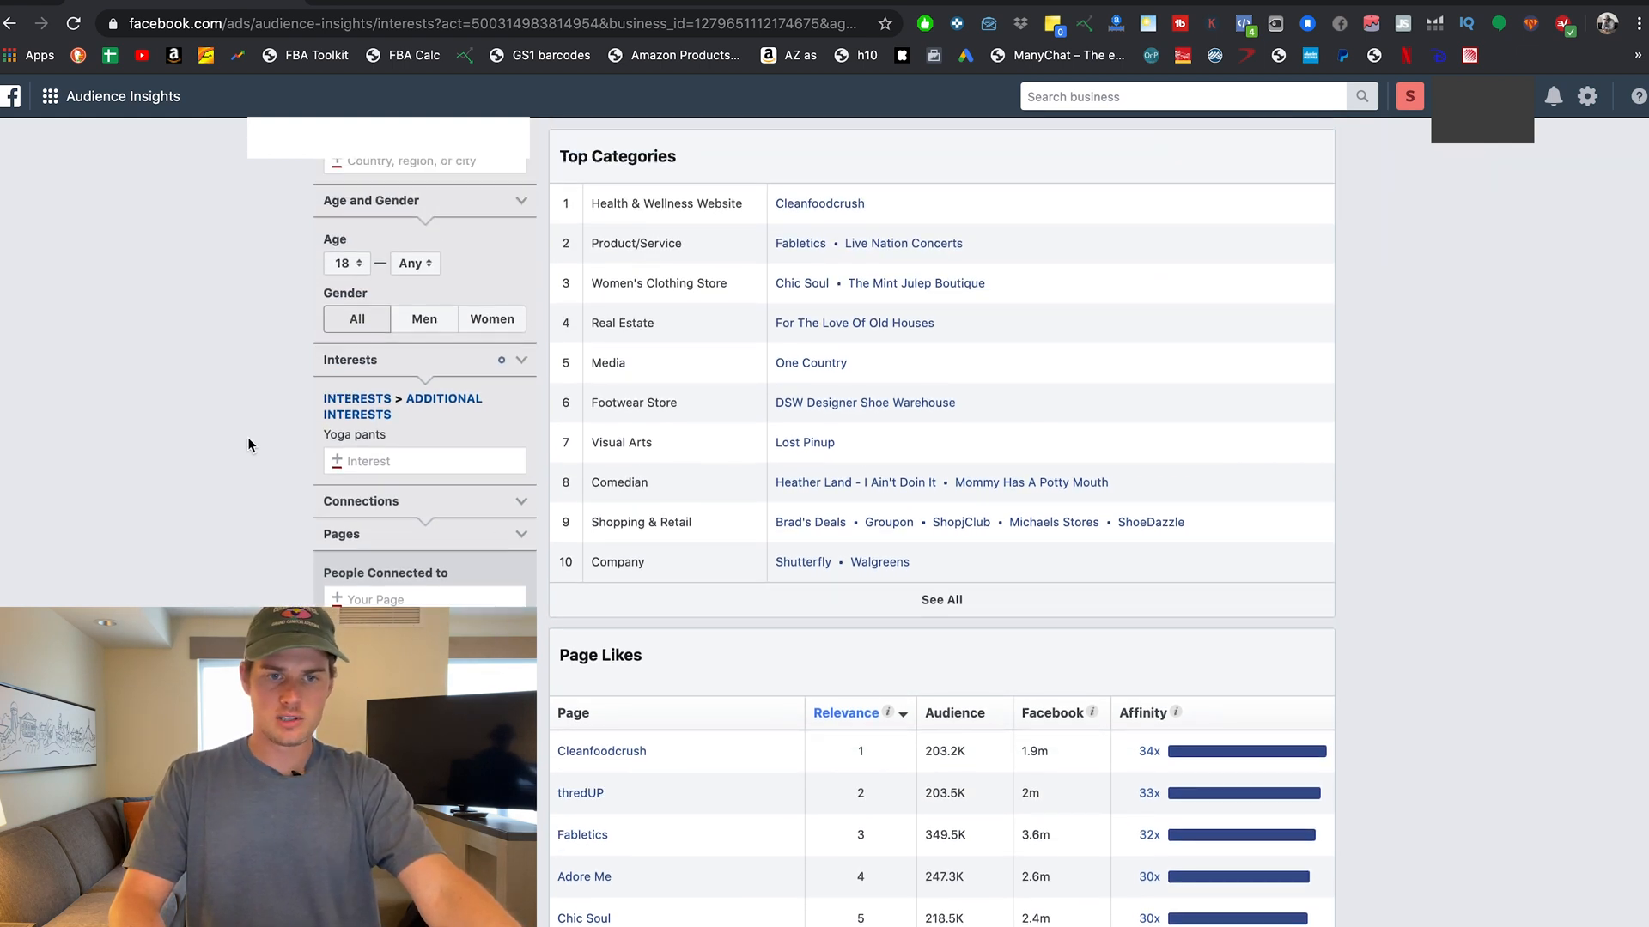
{"action": "scroll", "coordinate": [286, 429], "scroll_direction": "up", "scroll_amount": 2}
{"action": "scroll", "coordinate": [286, 453], "scroll_direction": "up", "scroll_amount": 1}
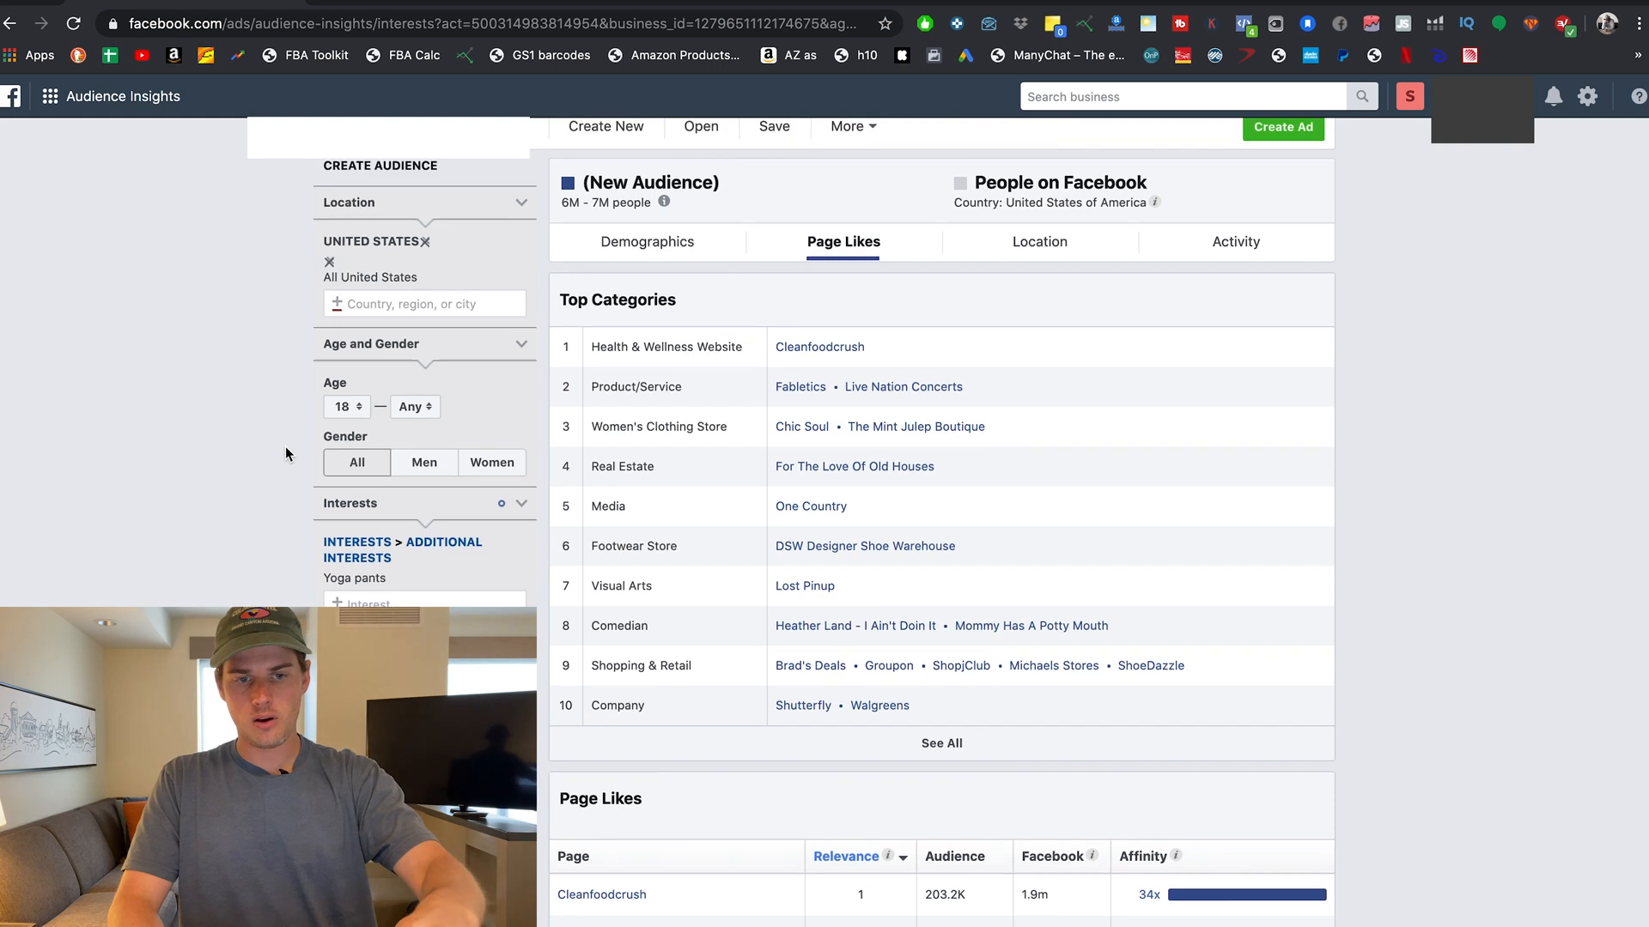
{"action": "scroll", "coordinate": [286, 453], "scroll_direction": "down", "scroll_amount": 3}
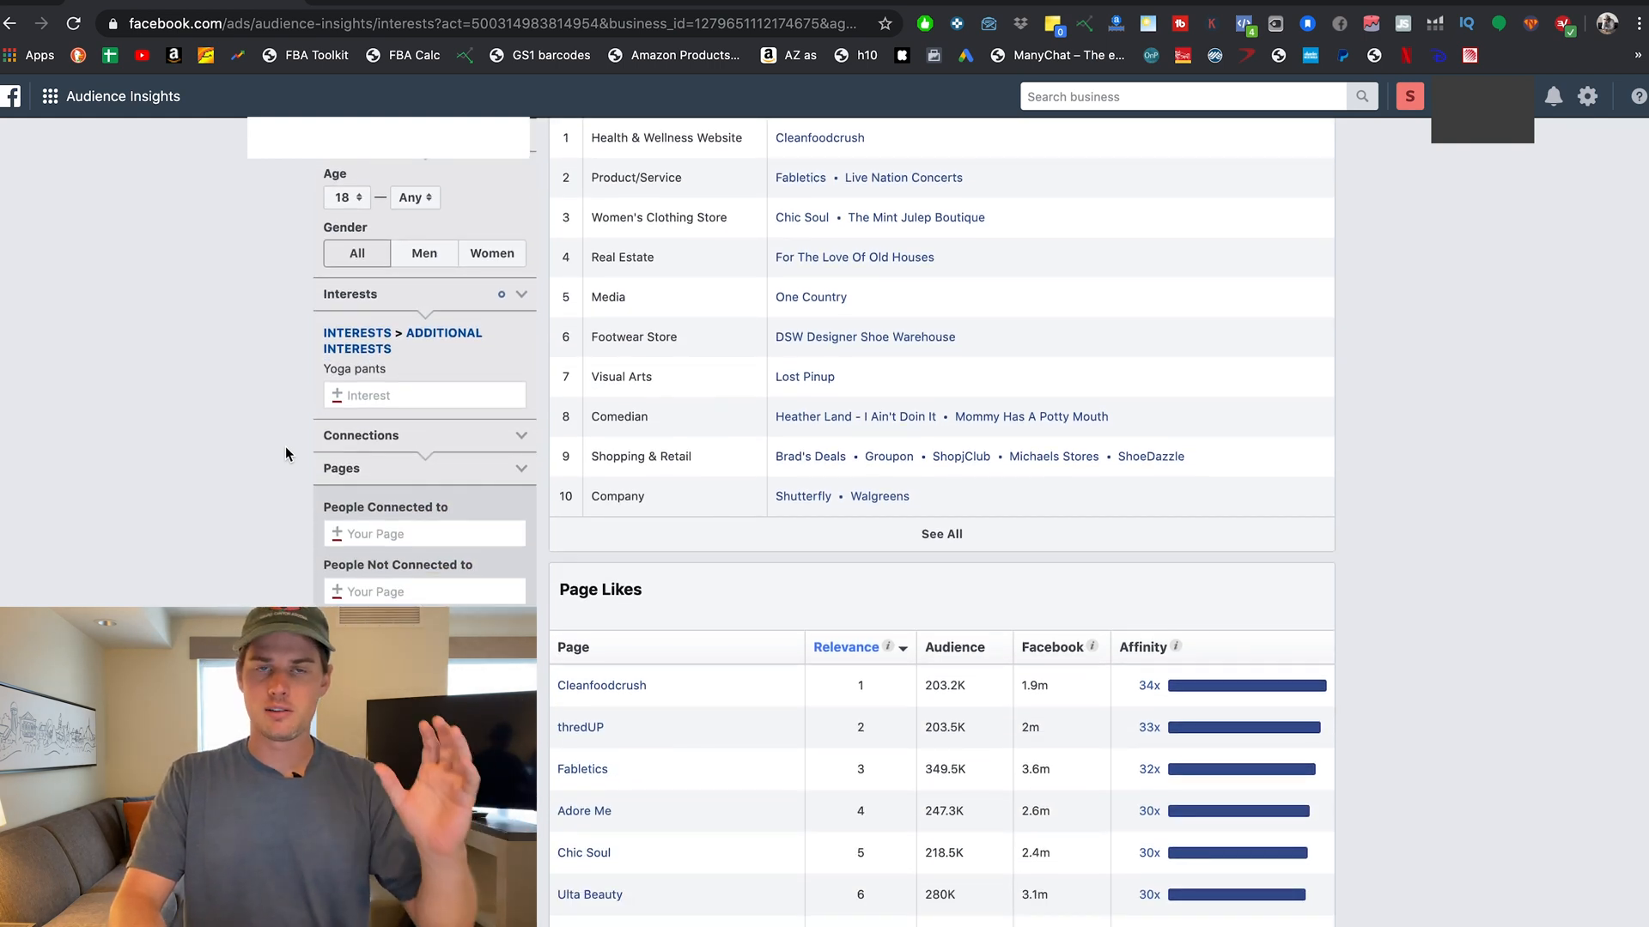
{"action": "scroll", "coordinate": [285, 447], "scroll_direction": "down", "scroll_amount": 2}
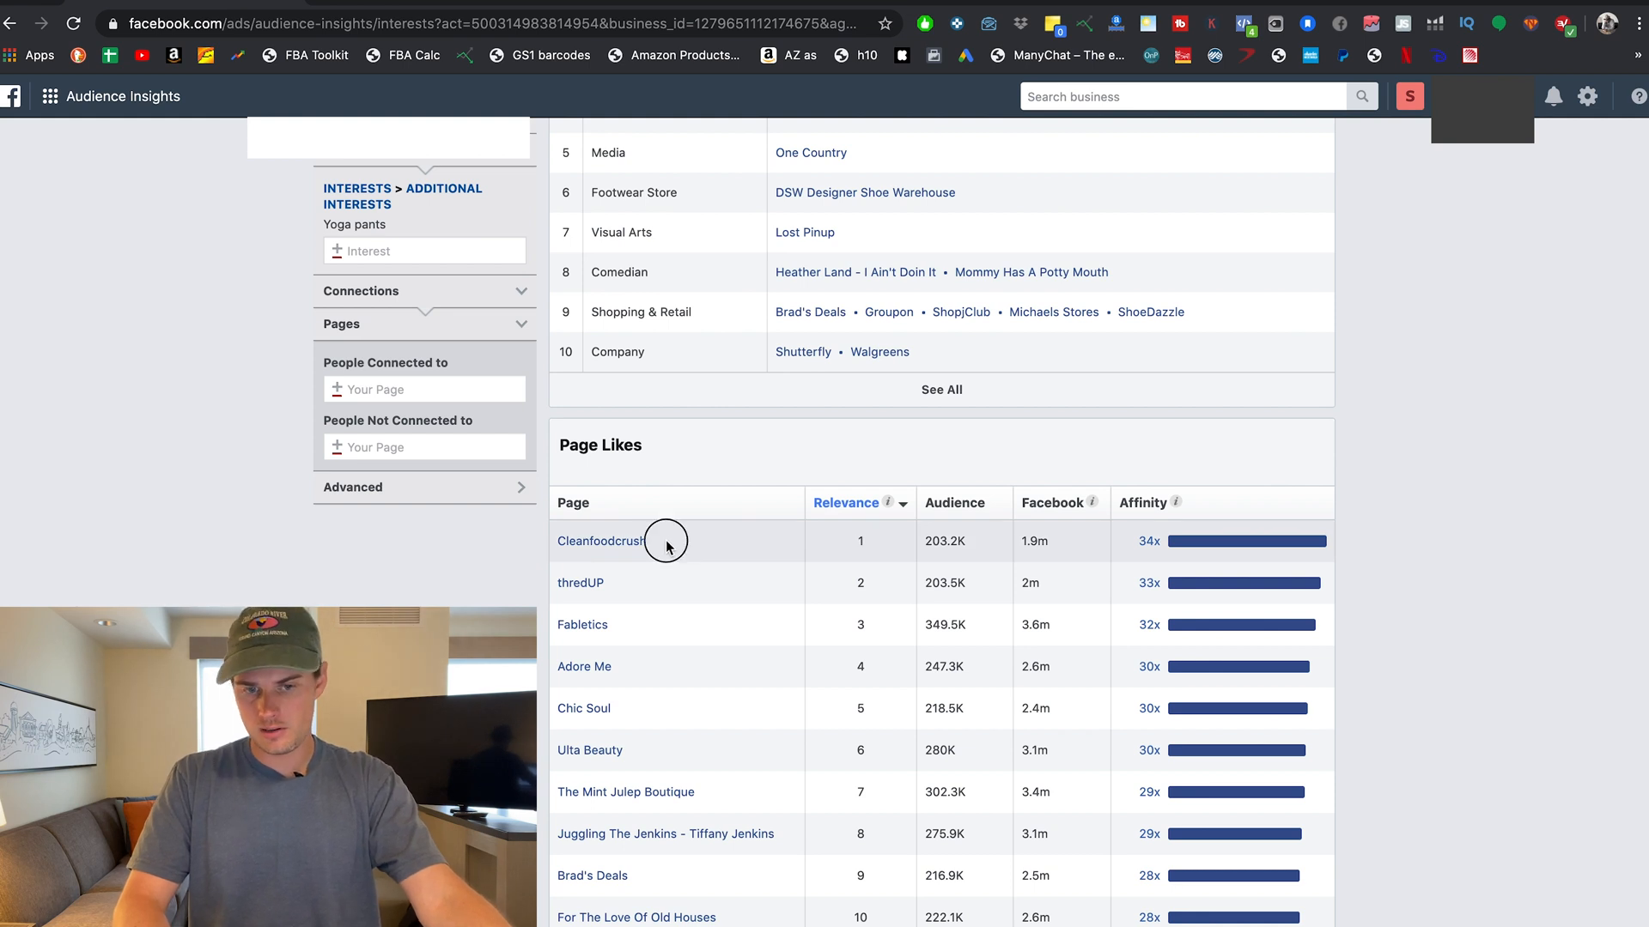
{"action": "left_click_drag", "start_coordinate": [674, 537], "coordinate": [440, 568]}
{"action": "left_click", "coordinate": [440, 569]}
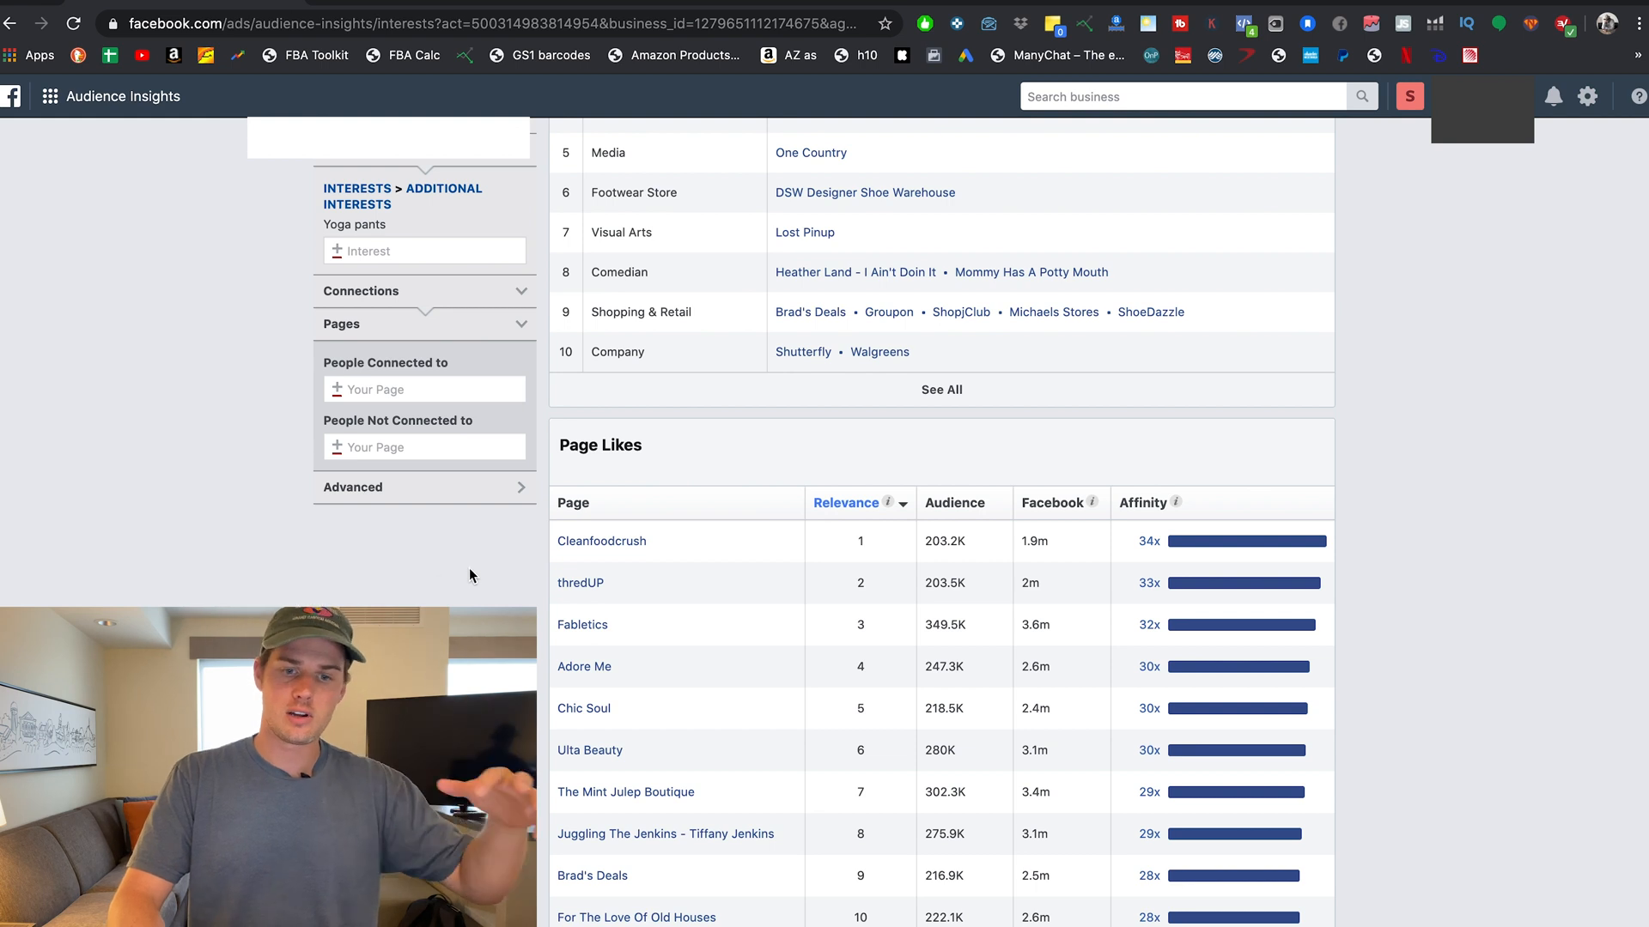
{"action": "mouse_move", "coordinate": [614, 552]}
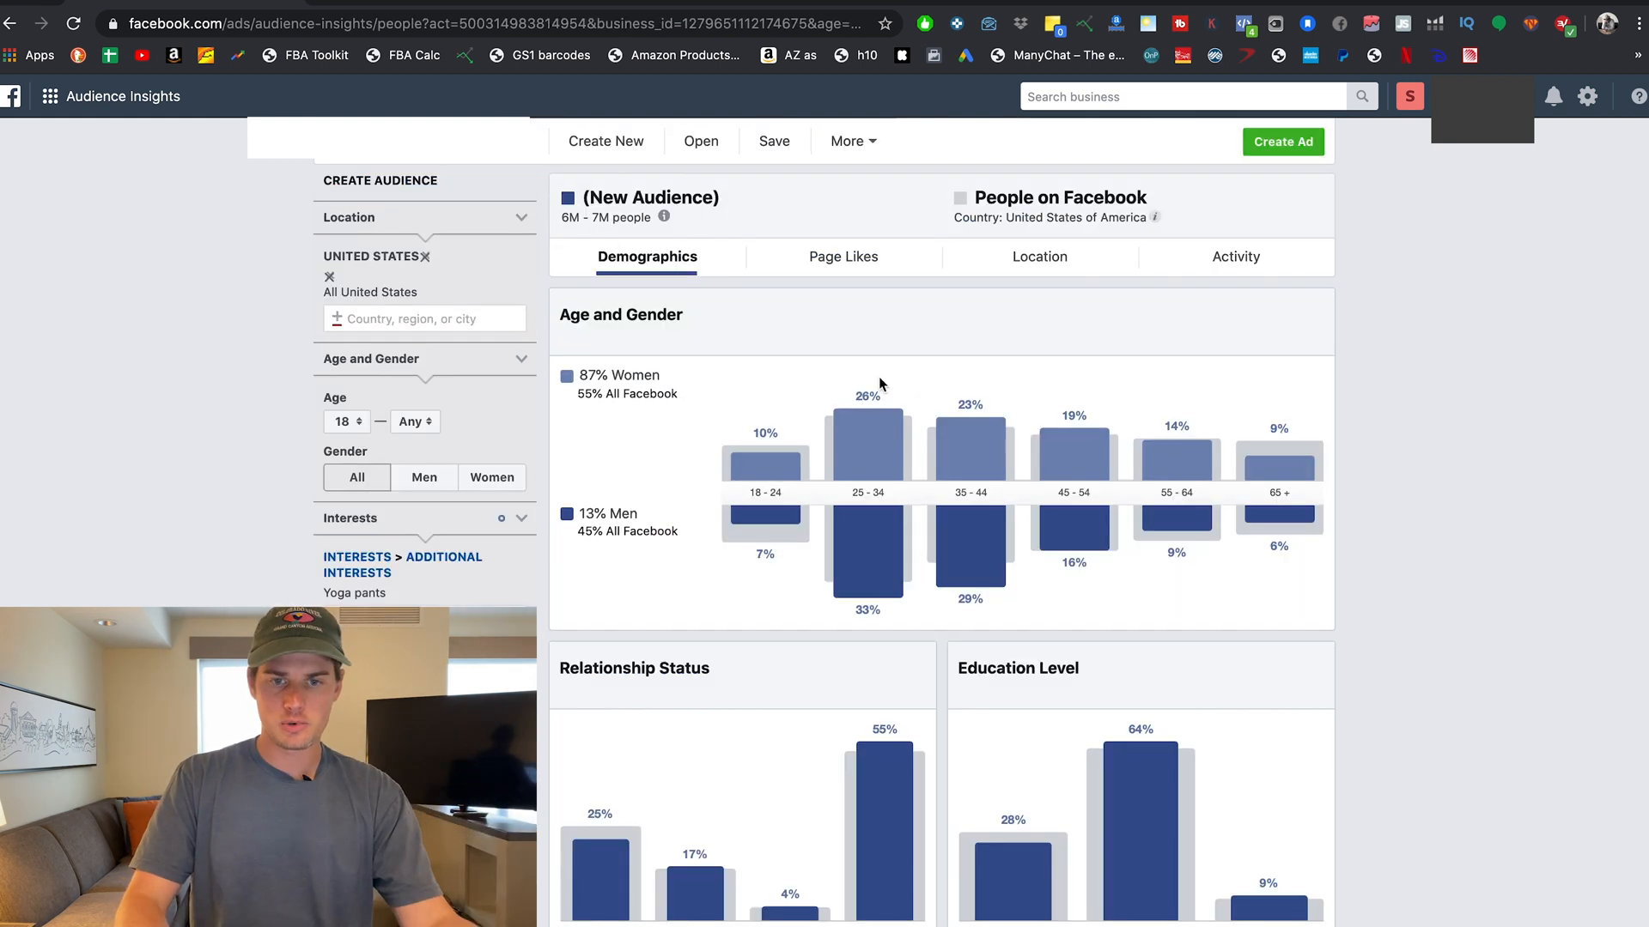
{"action": "mouse_move", "coordinate": [767, 436]}
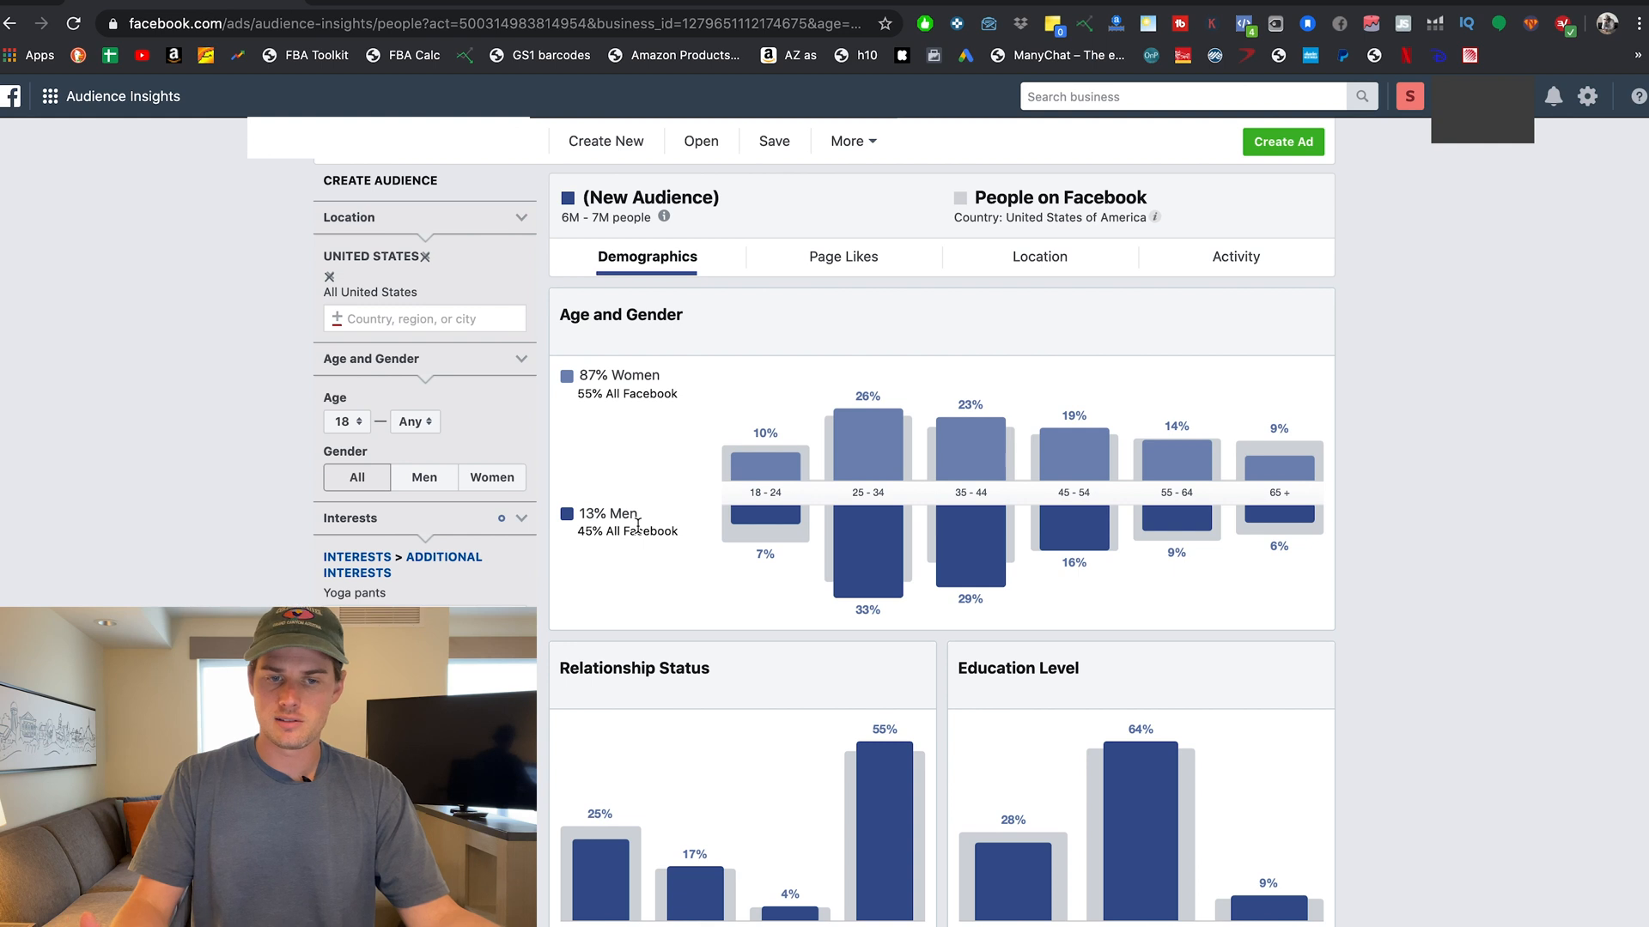
Restrict the yoga-pants audience to women aged 25 to 44.
{"action": "left_click", "coordinate": [505, 481]}
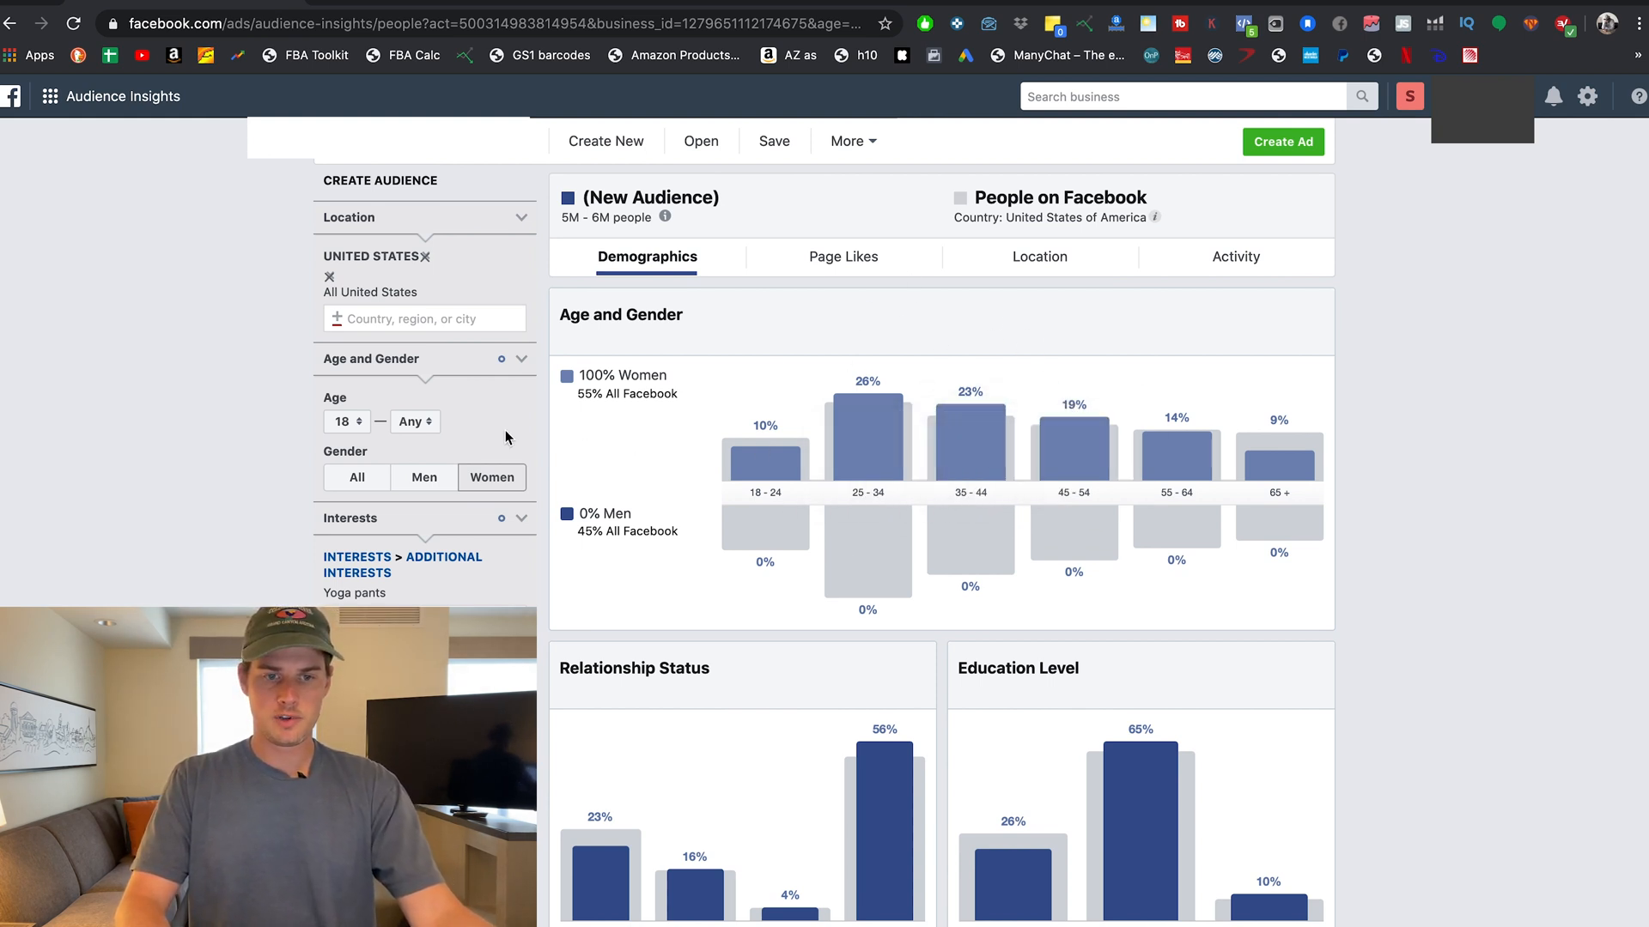
{"action": "left_click", "coordinate": [354, 423]}
{"action": "scroll", "coordinate": [342, 523], "scroll_direction": "down", "scroll_amount": 1}
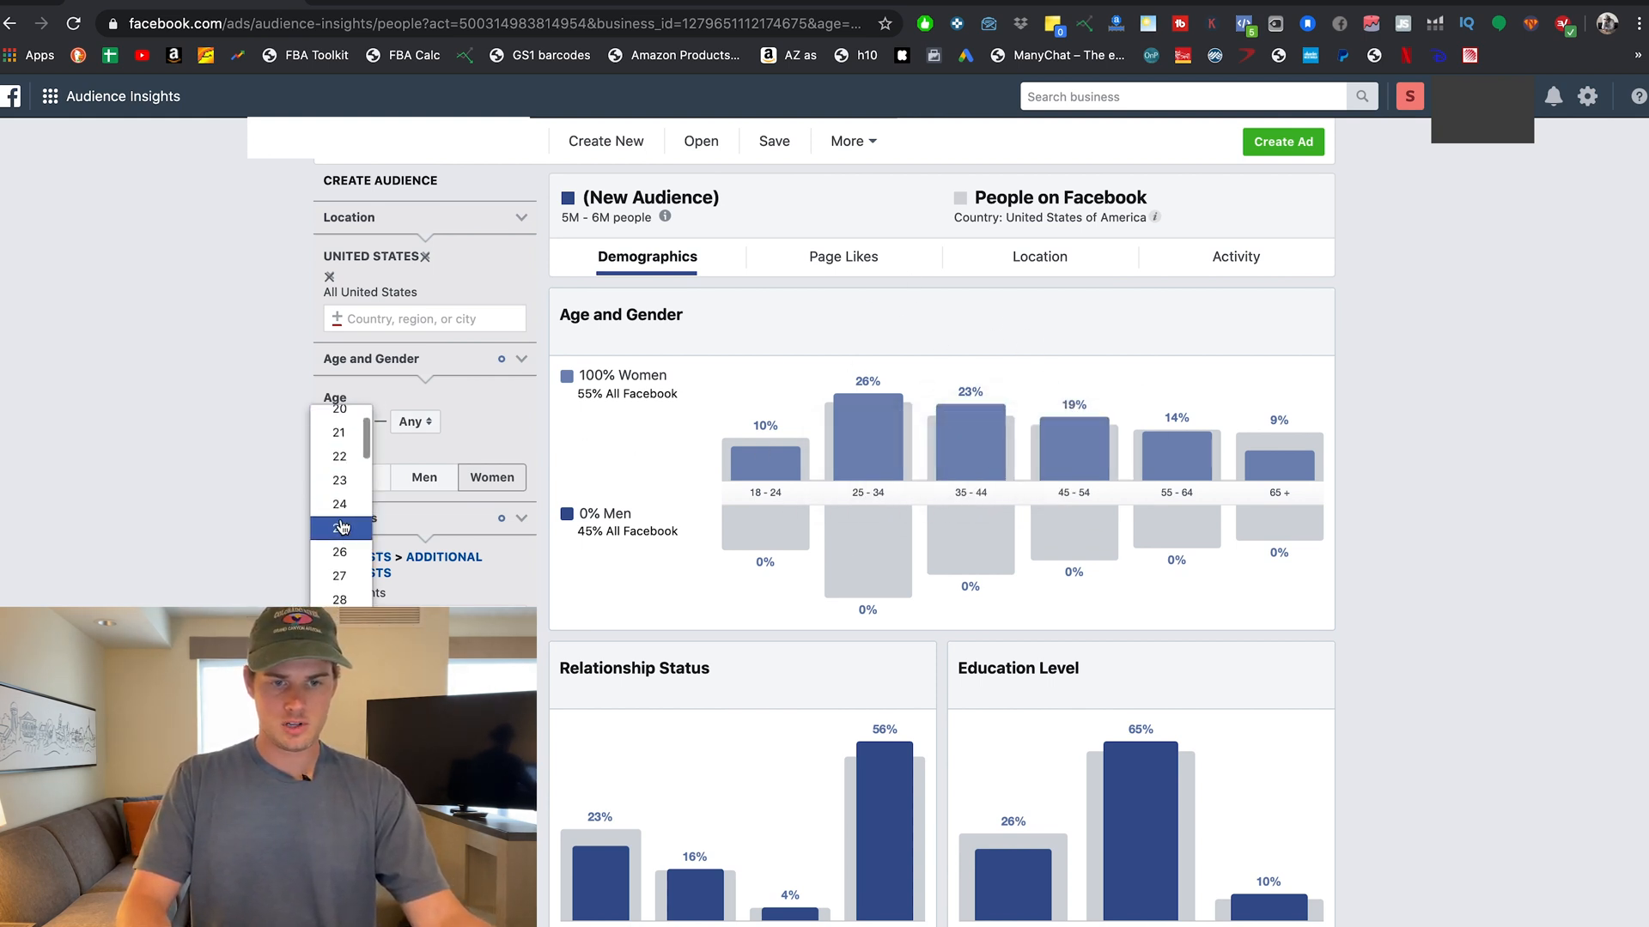
{"action": "left_click", "coordinate": [354, 529]}
{"action": "left_click", "coordinate": [416, 422]}
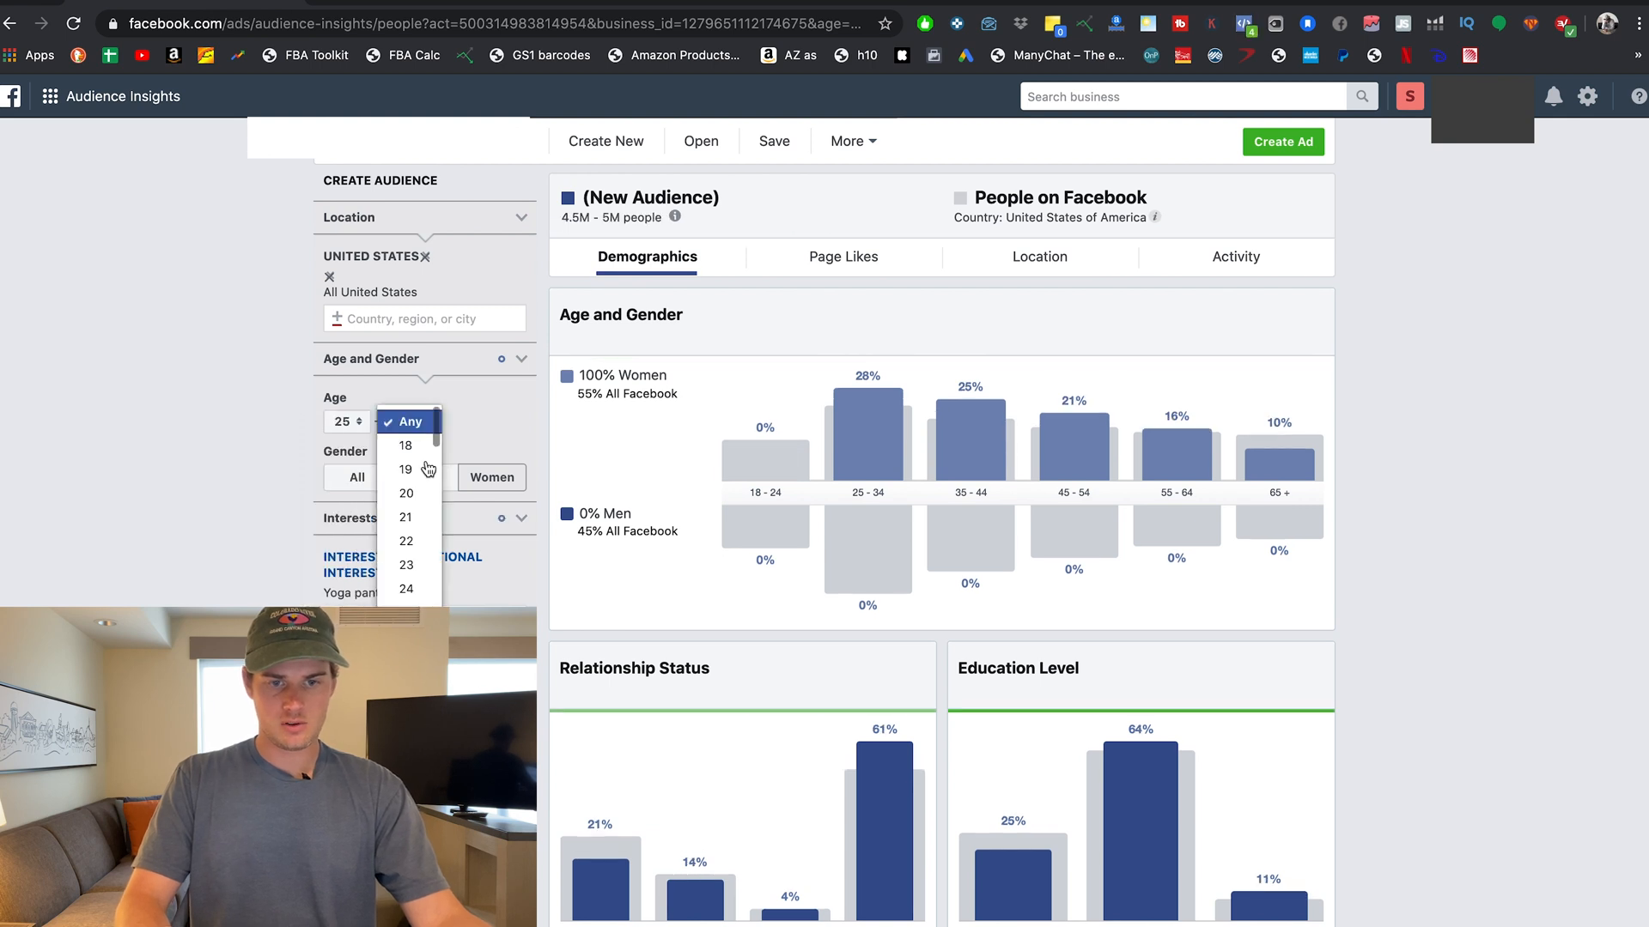
{"action": "scroll", "coordinate": [428, 509], "scroll_direction": "down", "scroll_amount": 5}
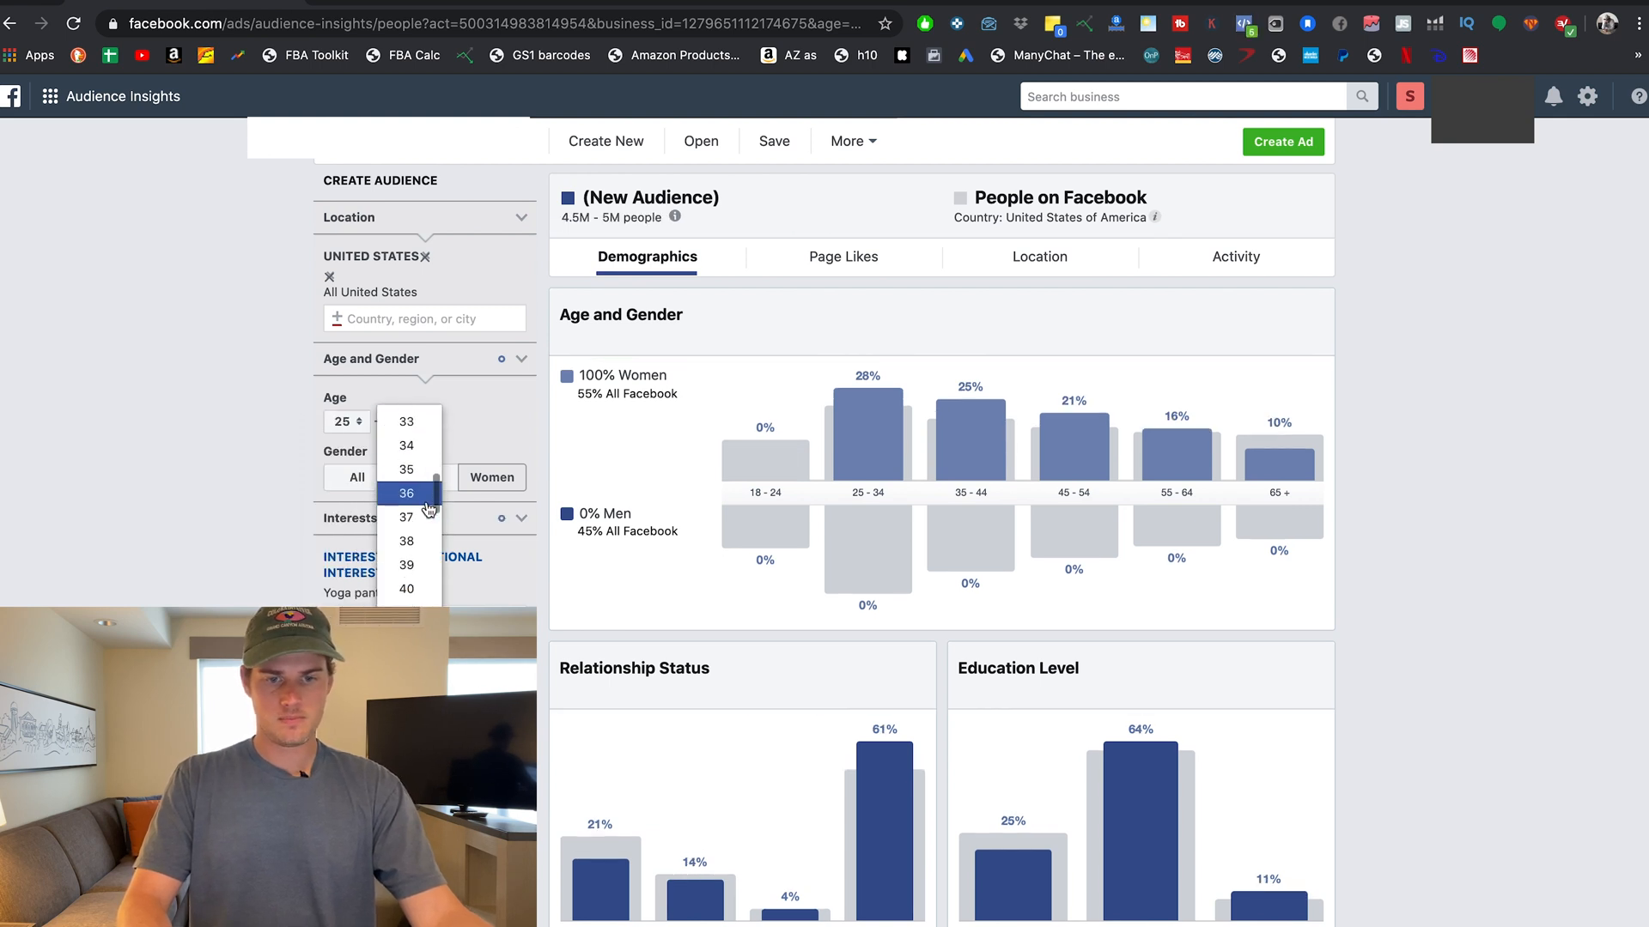
{"action": "scroll", "coordinate": [429, 515], "scroll_direction": "down", "scroll_amount": 3}
{"action": "left_click", "coordinate": [419, 558]}
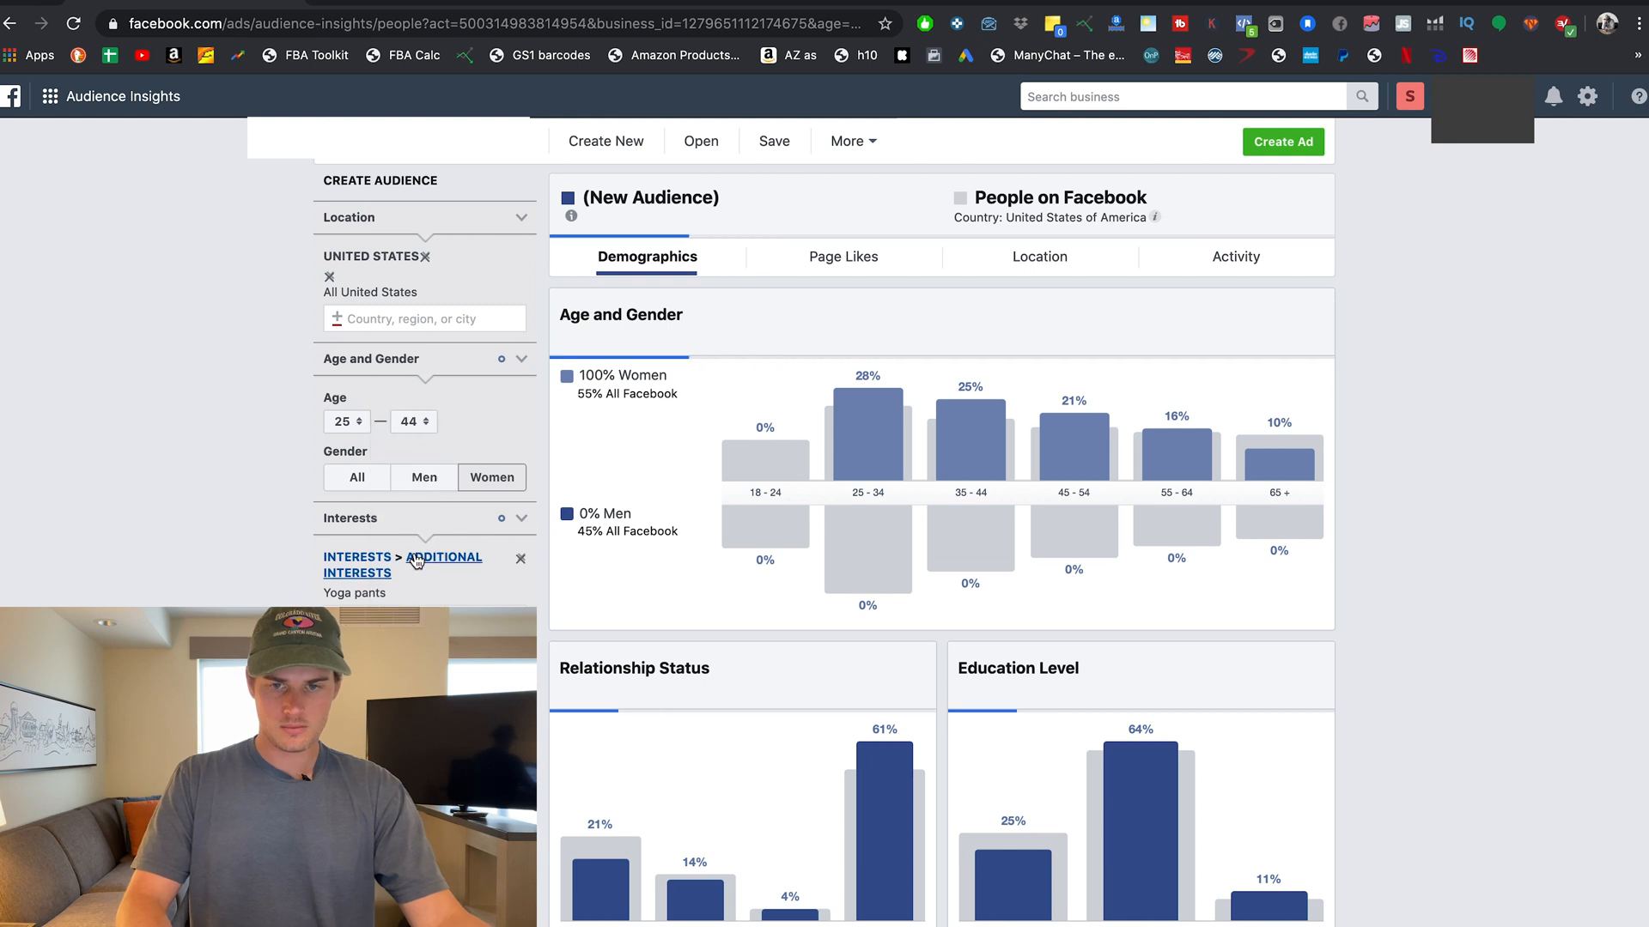
Review the Page Likes table for women aged 25–44.
{"action": "left_click", "coordinate": [847, 262]}
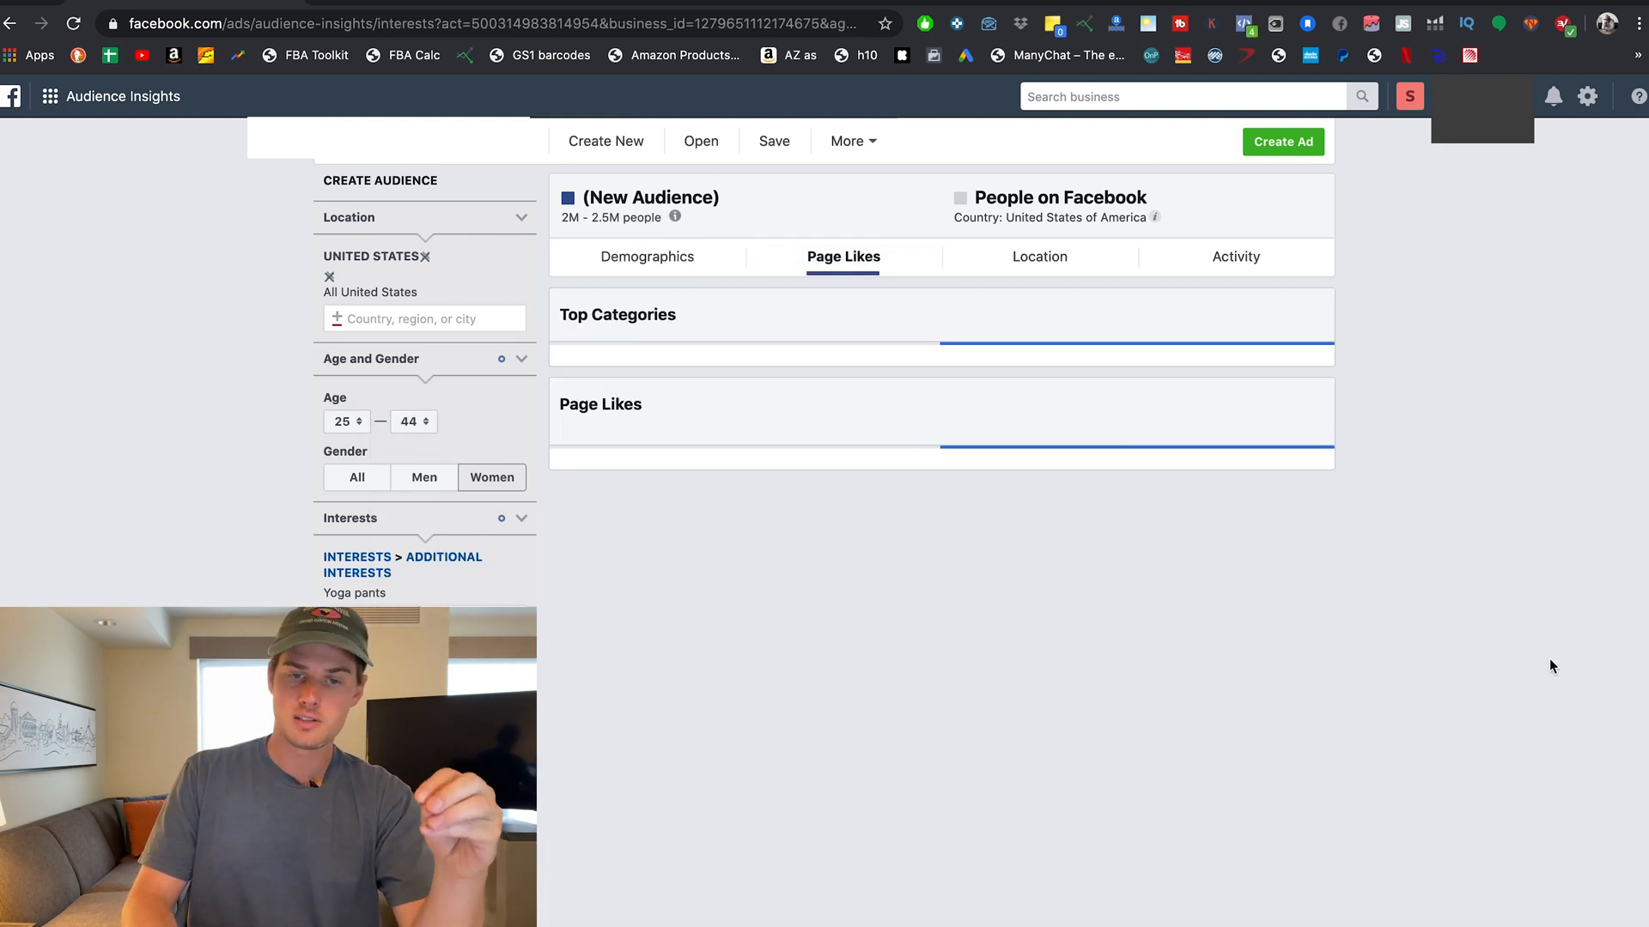
{"action": "scroll", "coordinate": [1550, 661], "scroll_direction": "down", "scroll_amount": 5}
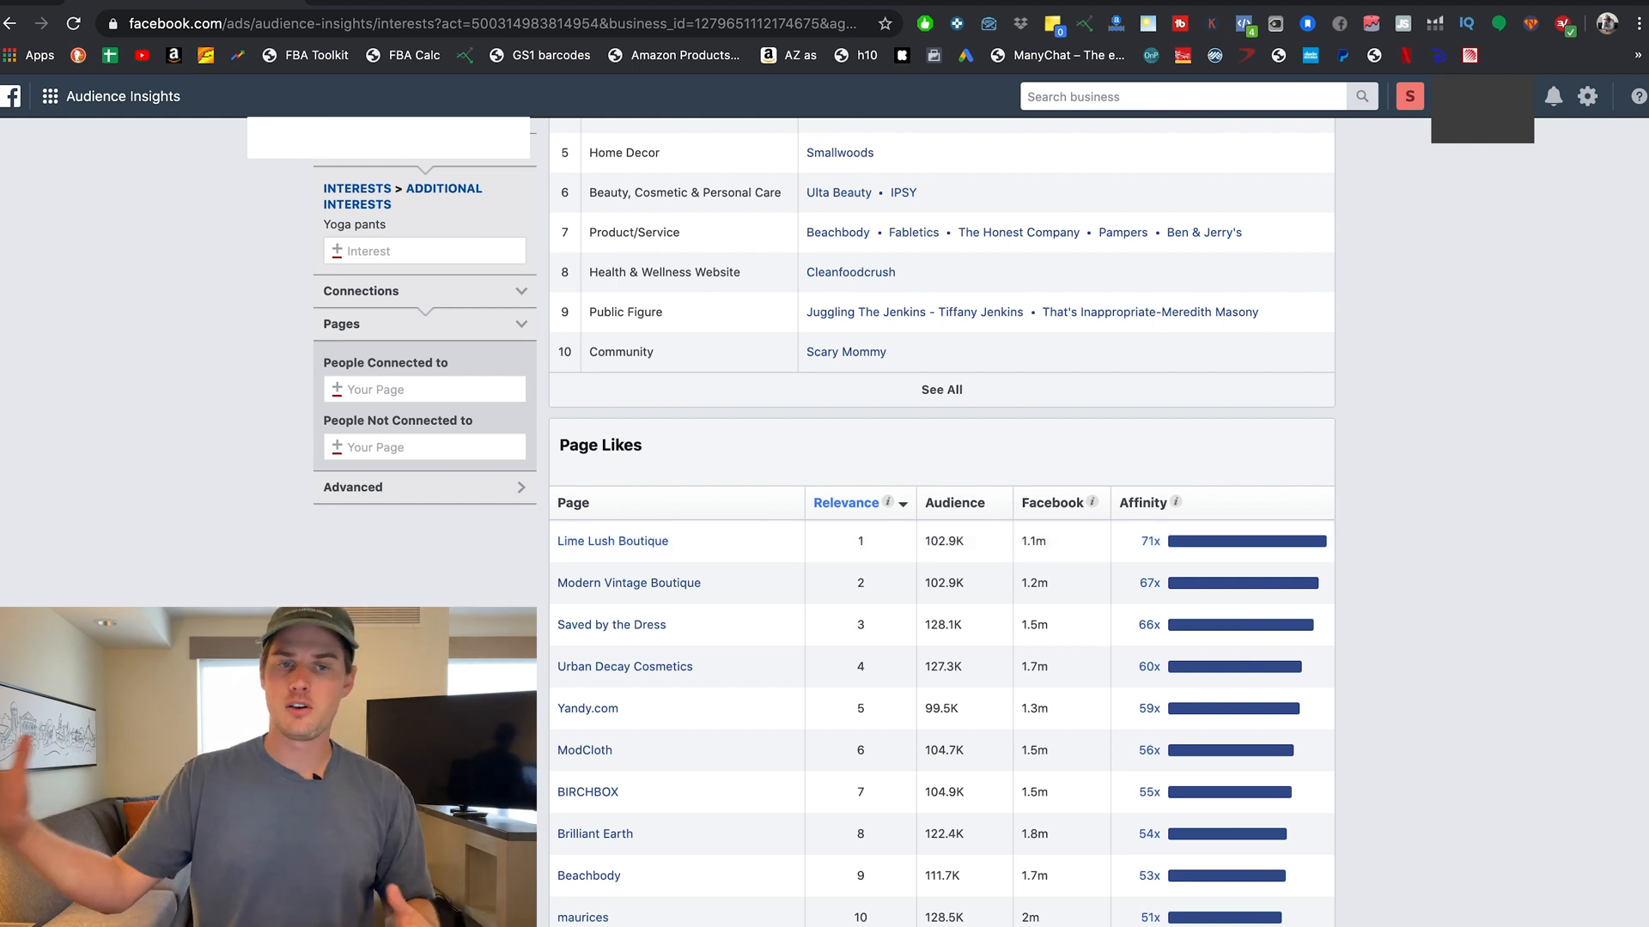
{"action": "scroll", "coordinate": [942, 515], "scroll_direction": "up", "scroll_amount": 3}
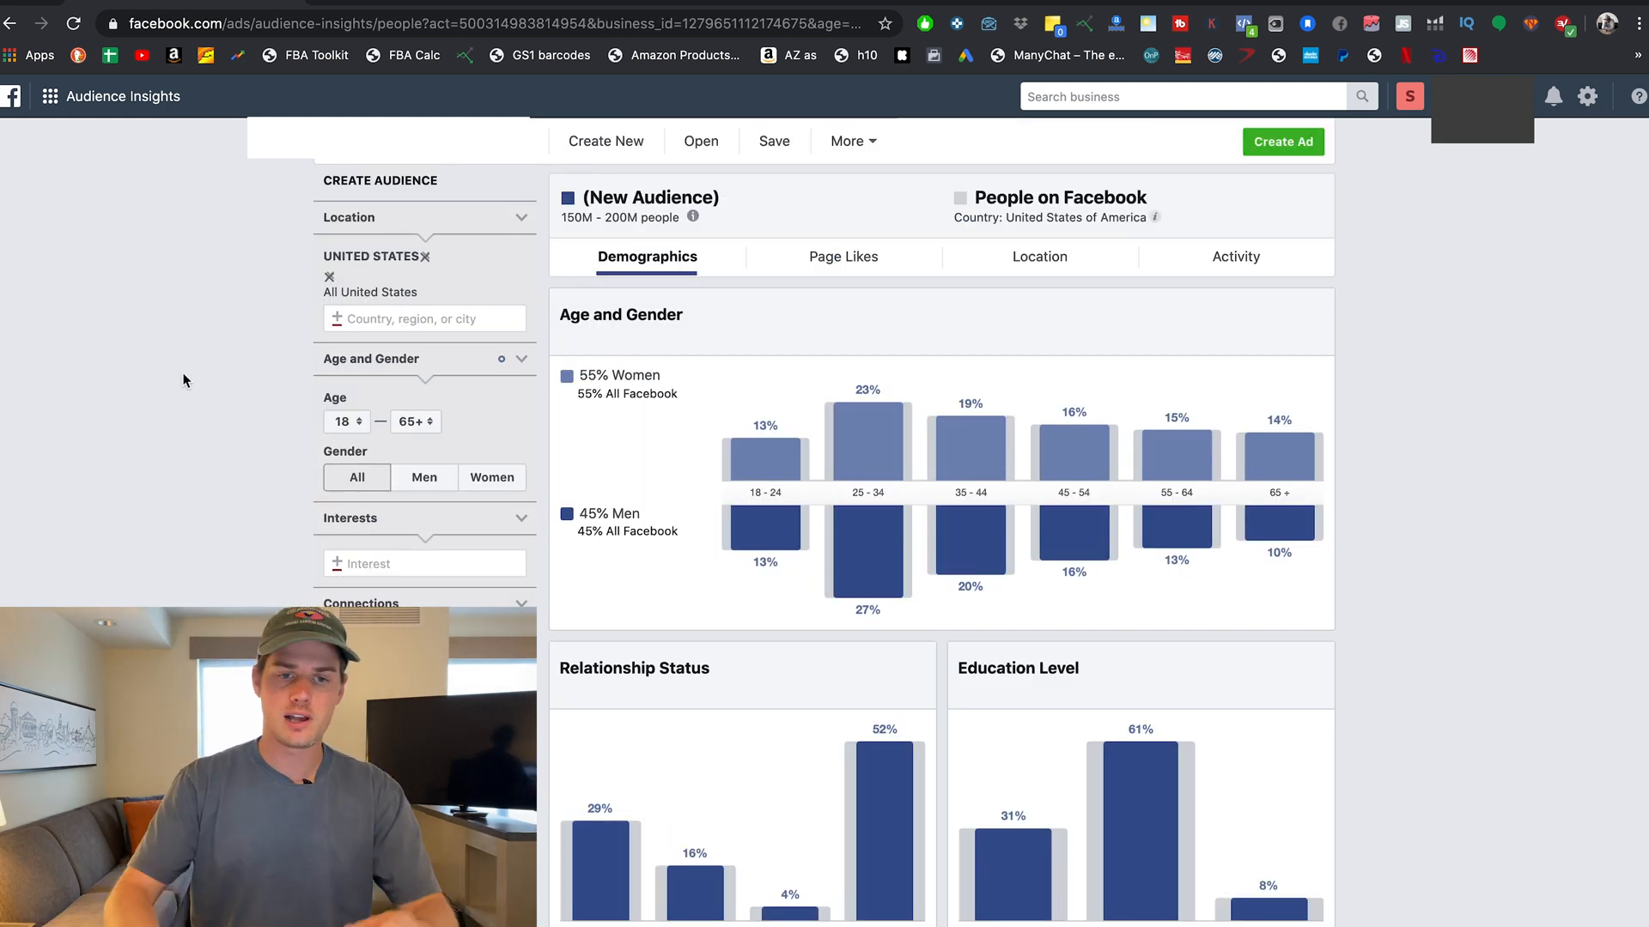
Add 'Hydro Flask' as the audience interest.
{"action": "left_click", "coordinate": [374, 563]}
{"action": "type", "text": "hydro flask"}
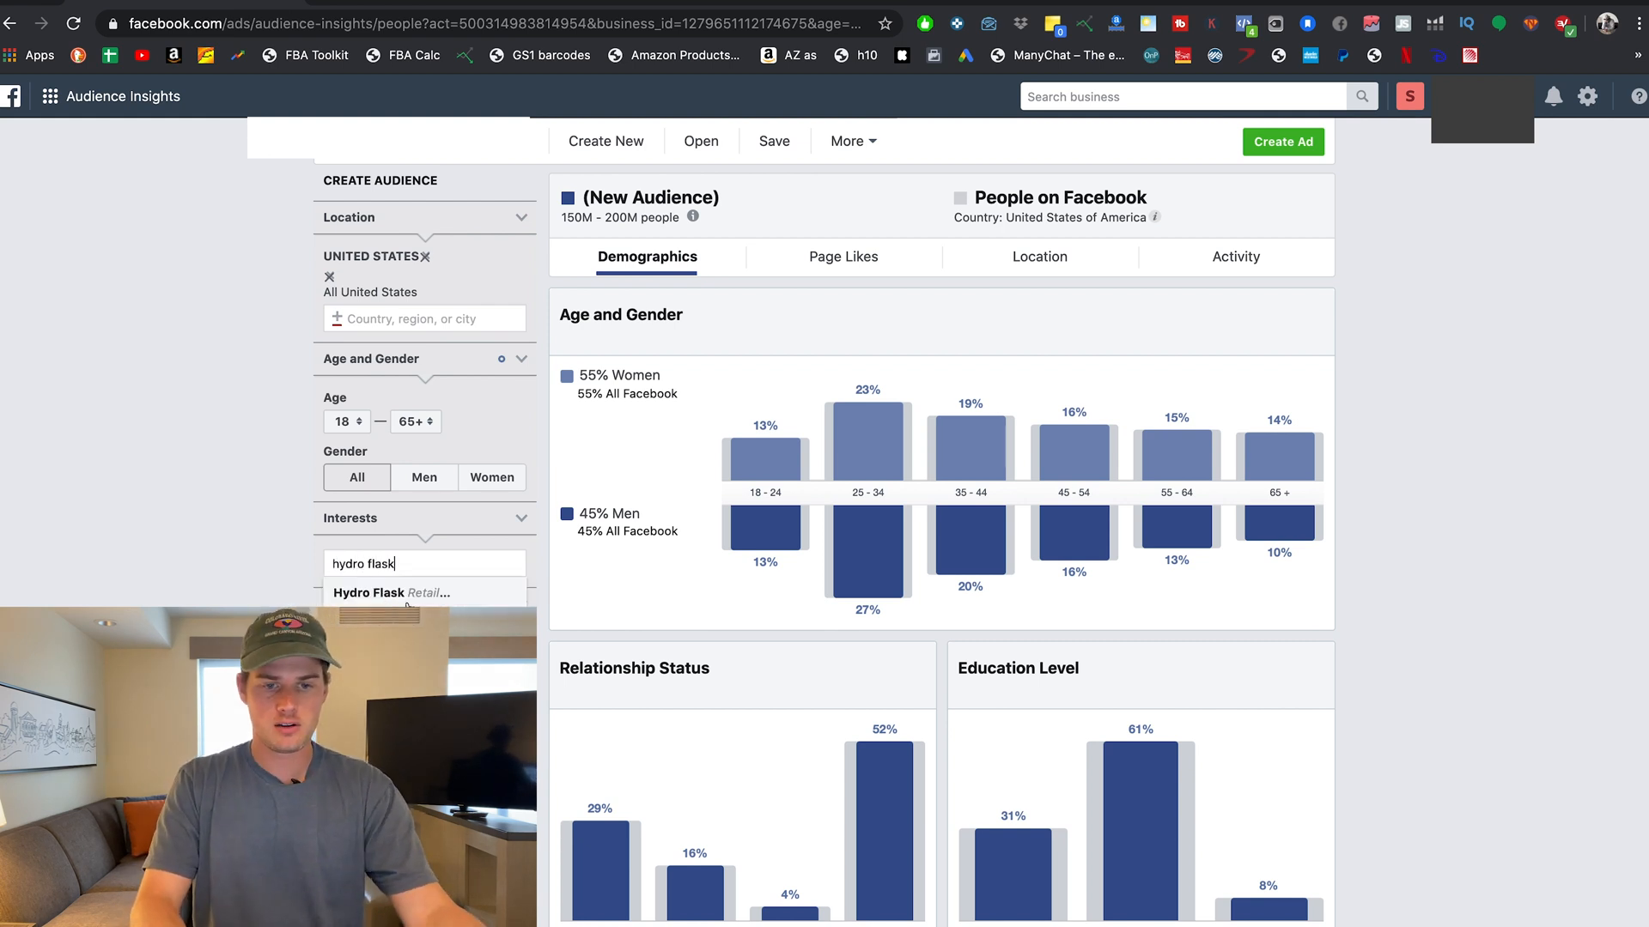
{"action": "left_click", "coordinate": [414, 593]}
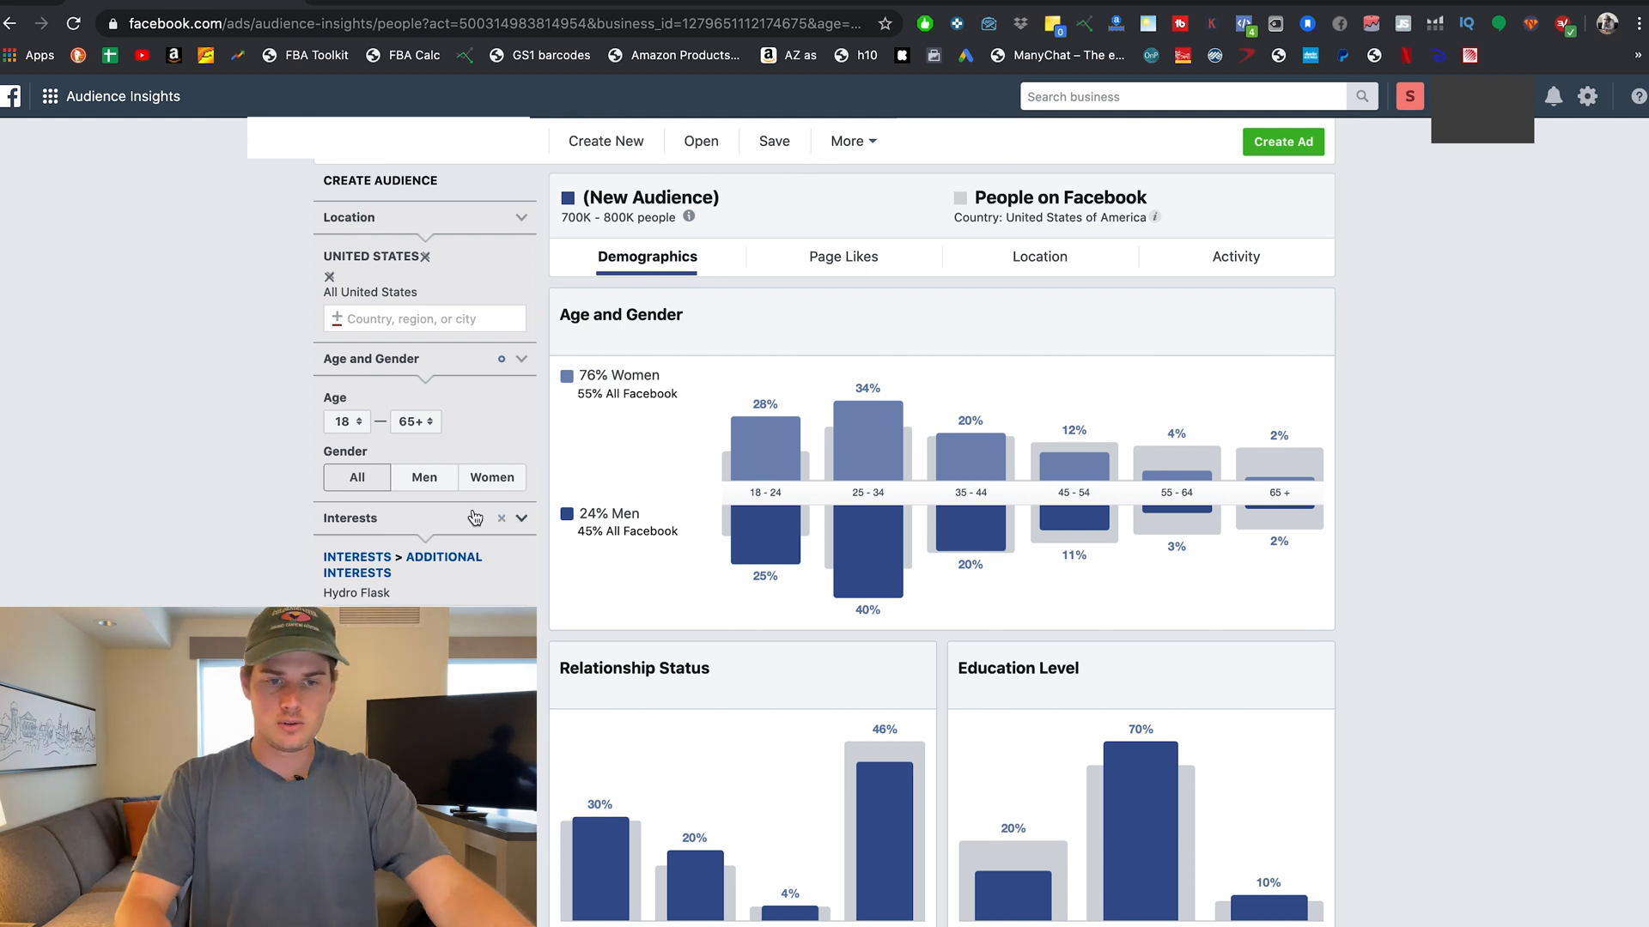
Browse the Hydro Flask audience's page likes, then return to its Demographics charts.
{"action": "left_click", "coordinate": [840, 256]}
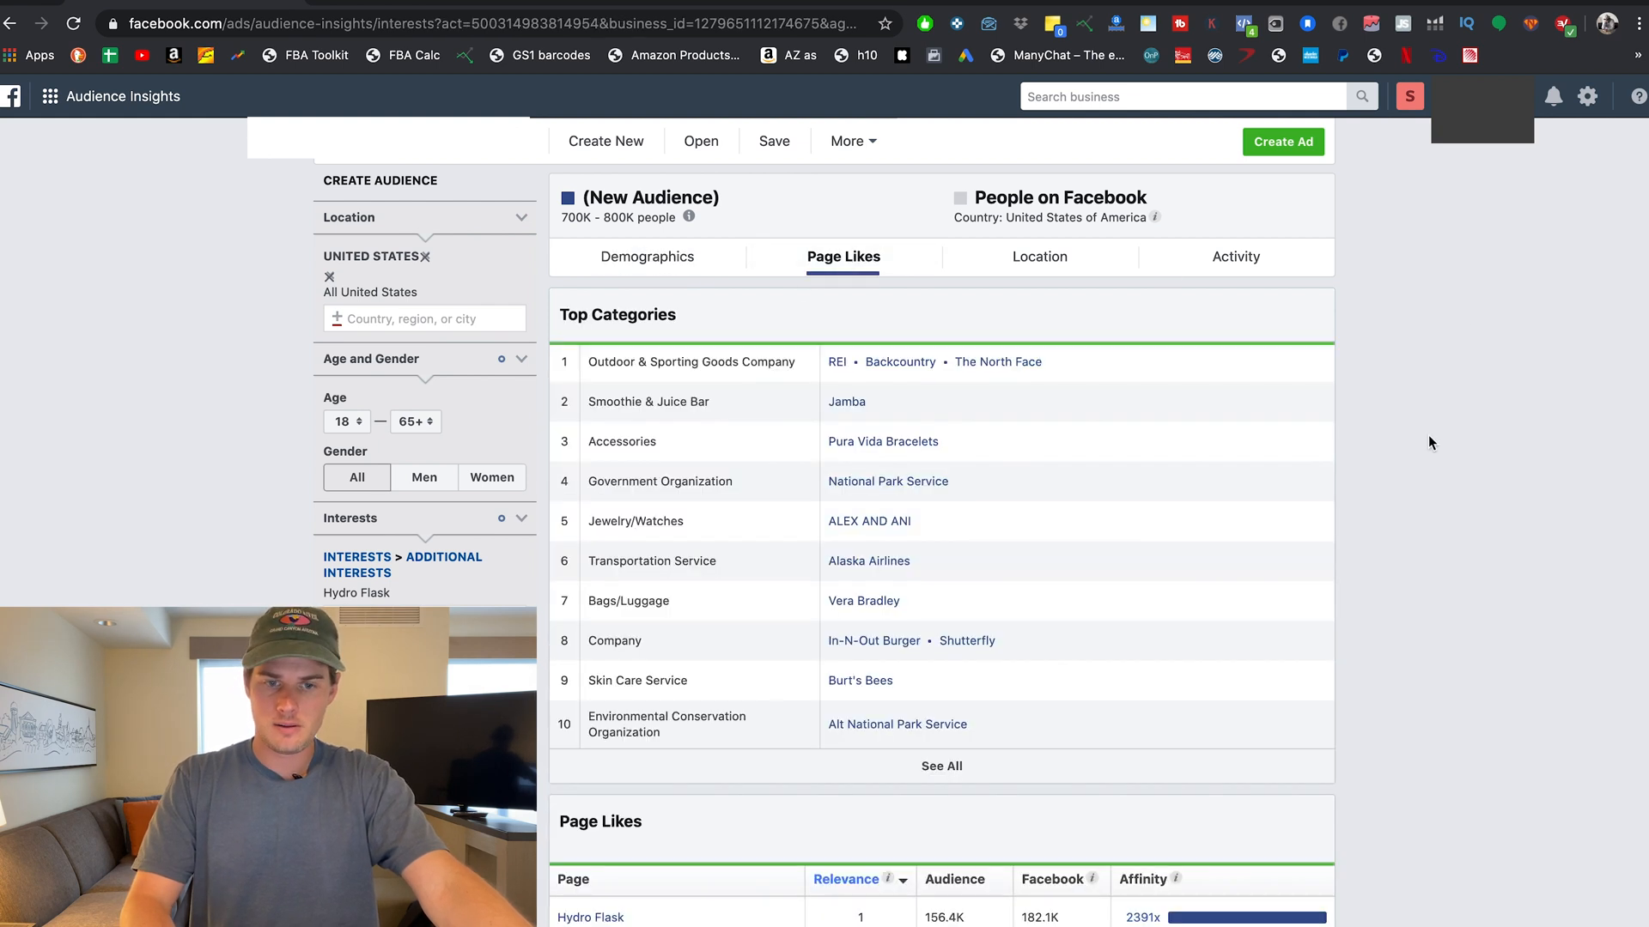
{"action": "scroll", "coordinate": [1430, 443], "scroll_direction": "down", "scroll_amount": 3}
{"action": "scroll", "coordinate": [1428, 434], "scroll_direction": "down", "scroll_amount": 2}
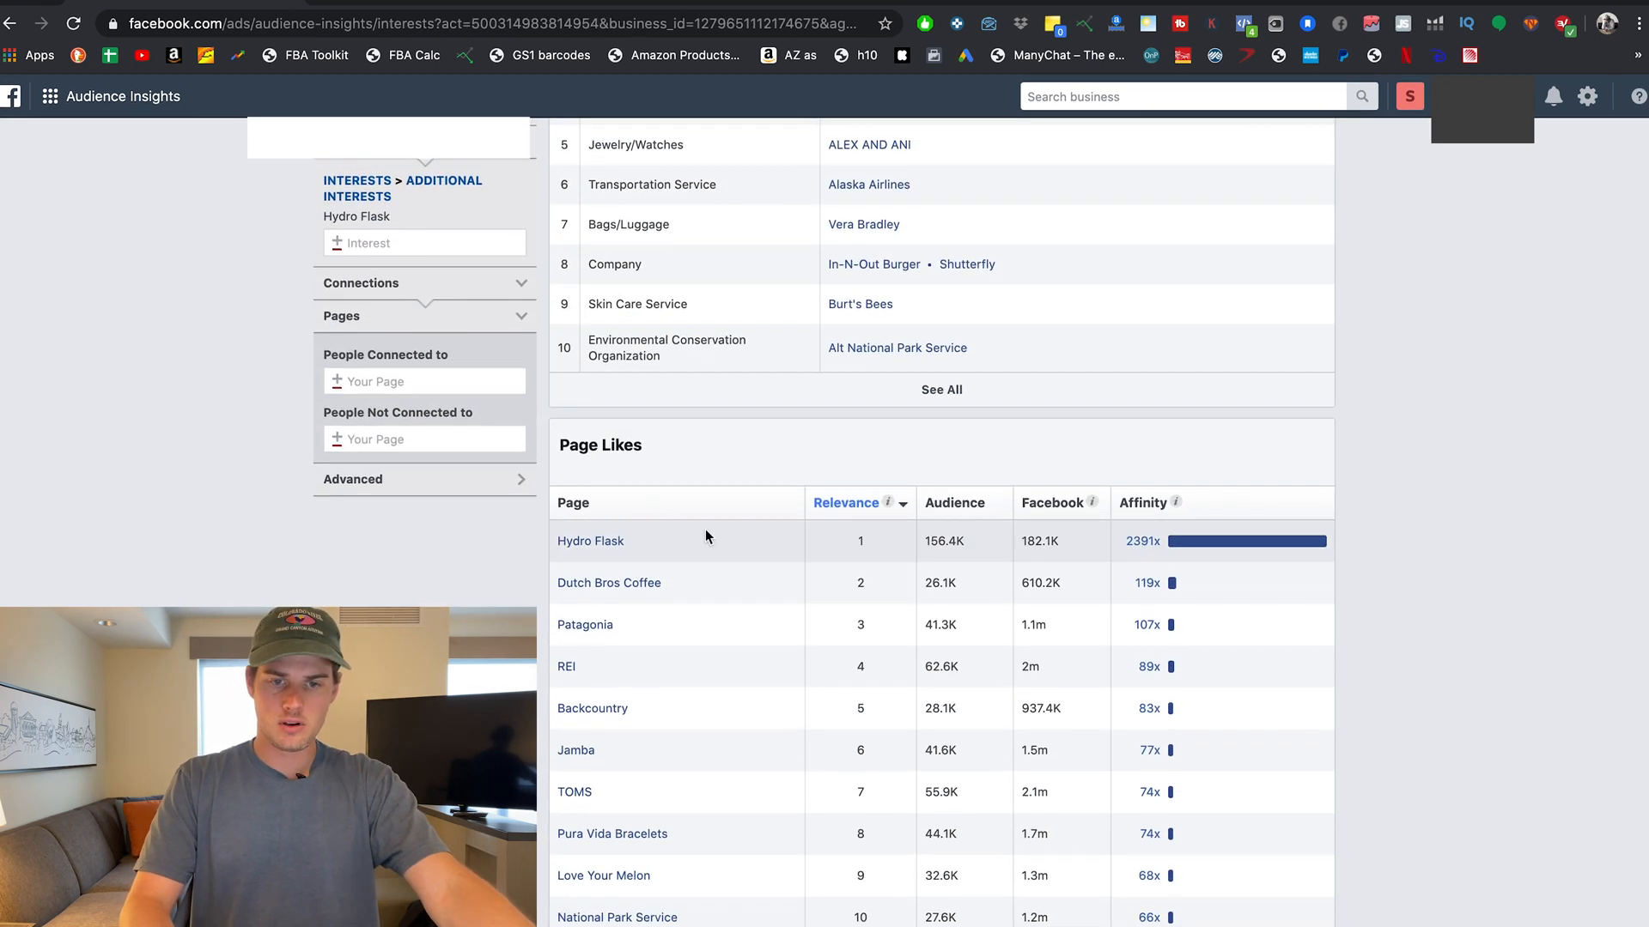
{"action": "left_click", "coordinate": [458, 564]}
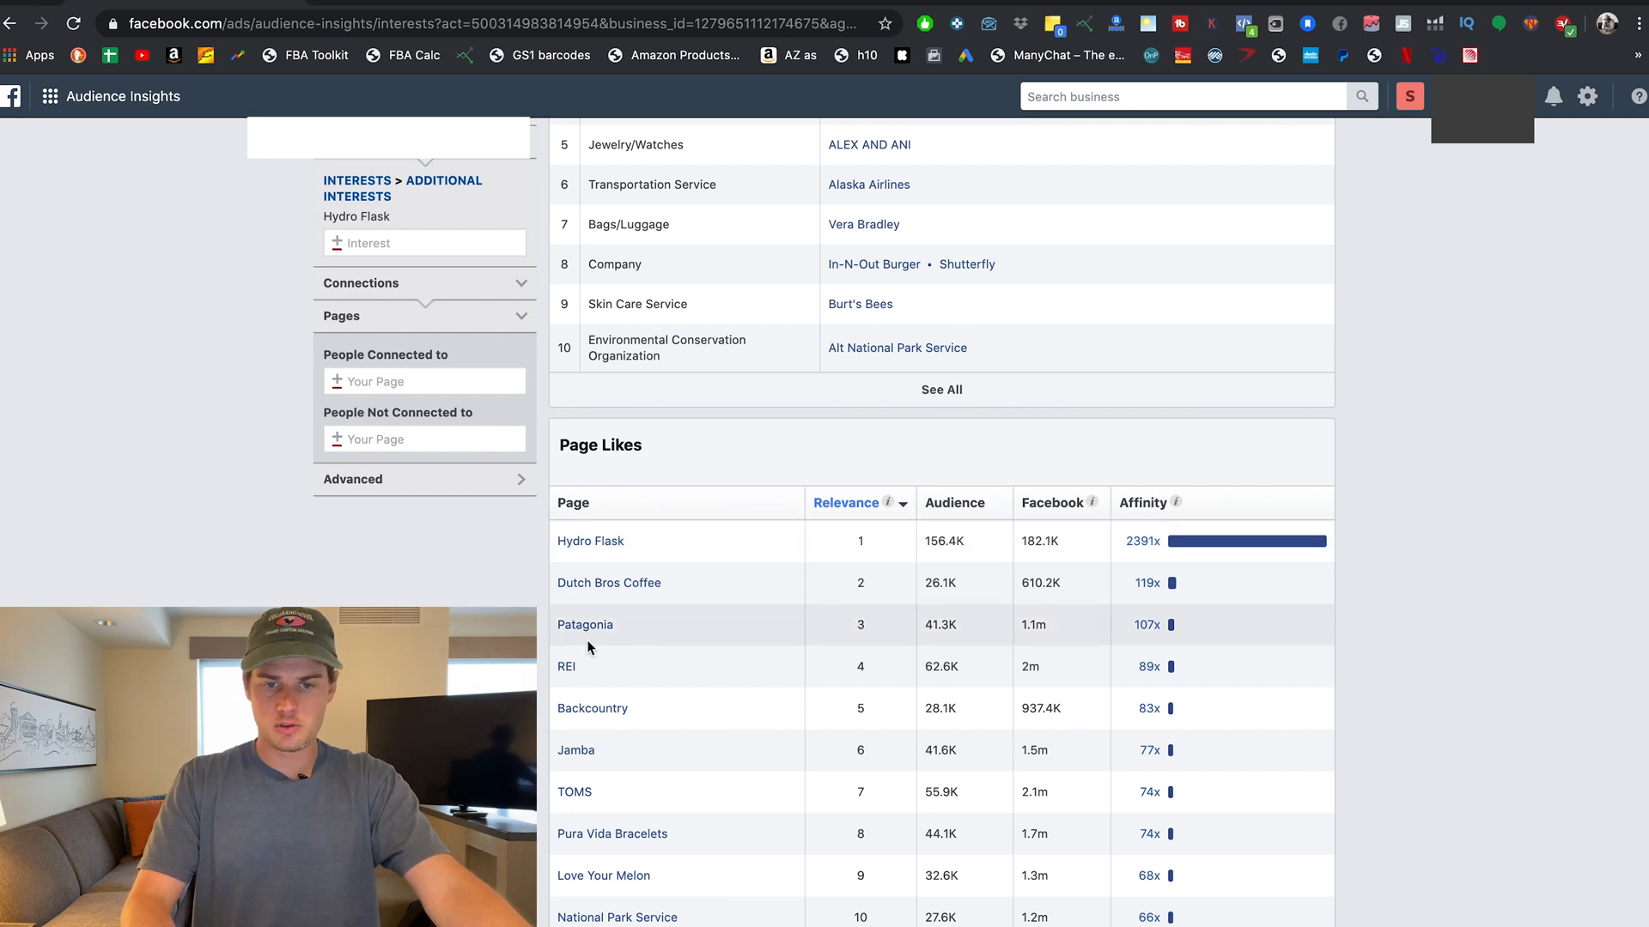
{"action": "scroll", "coordinate": [942, 515], "scroll_direction": "up", "scroll_amount": 2}
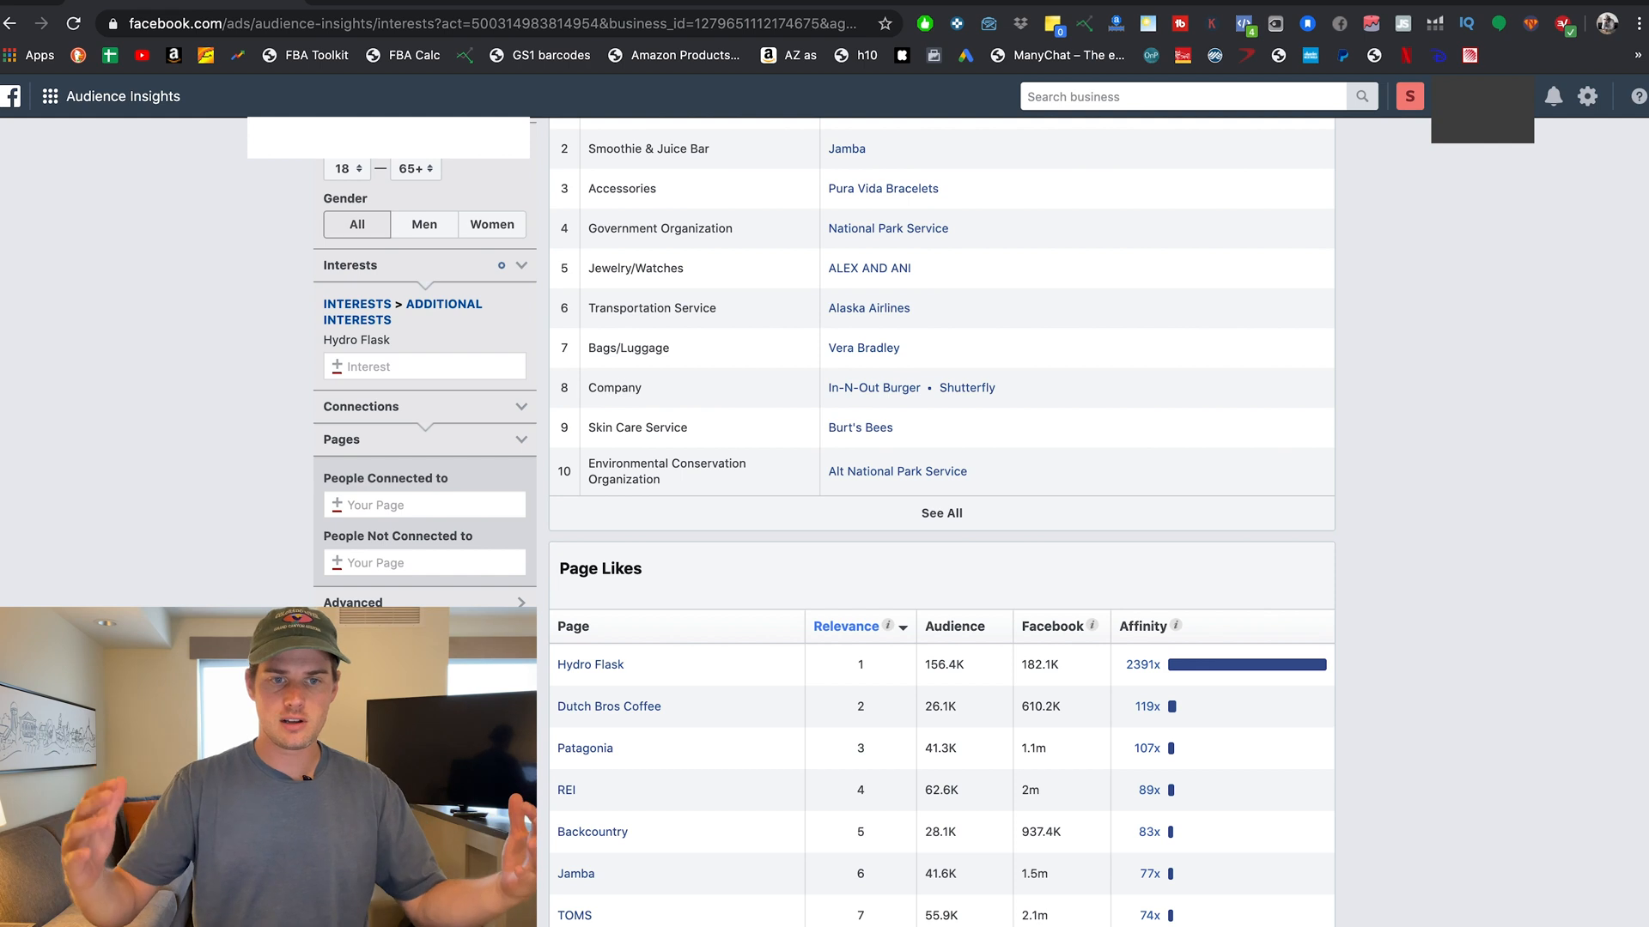
{"action": "scroll", "coordinate": [384, 544], "scroll_direction": "up", "scroll_amount": 4}
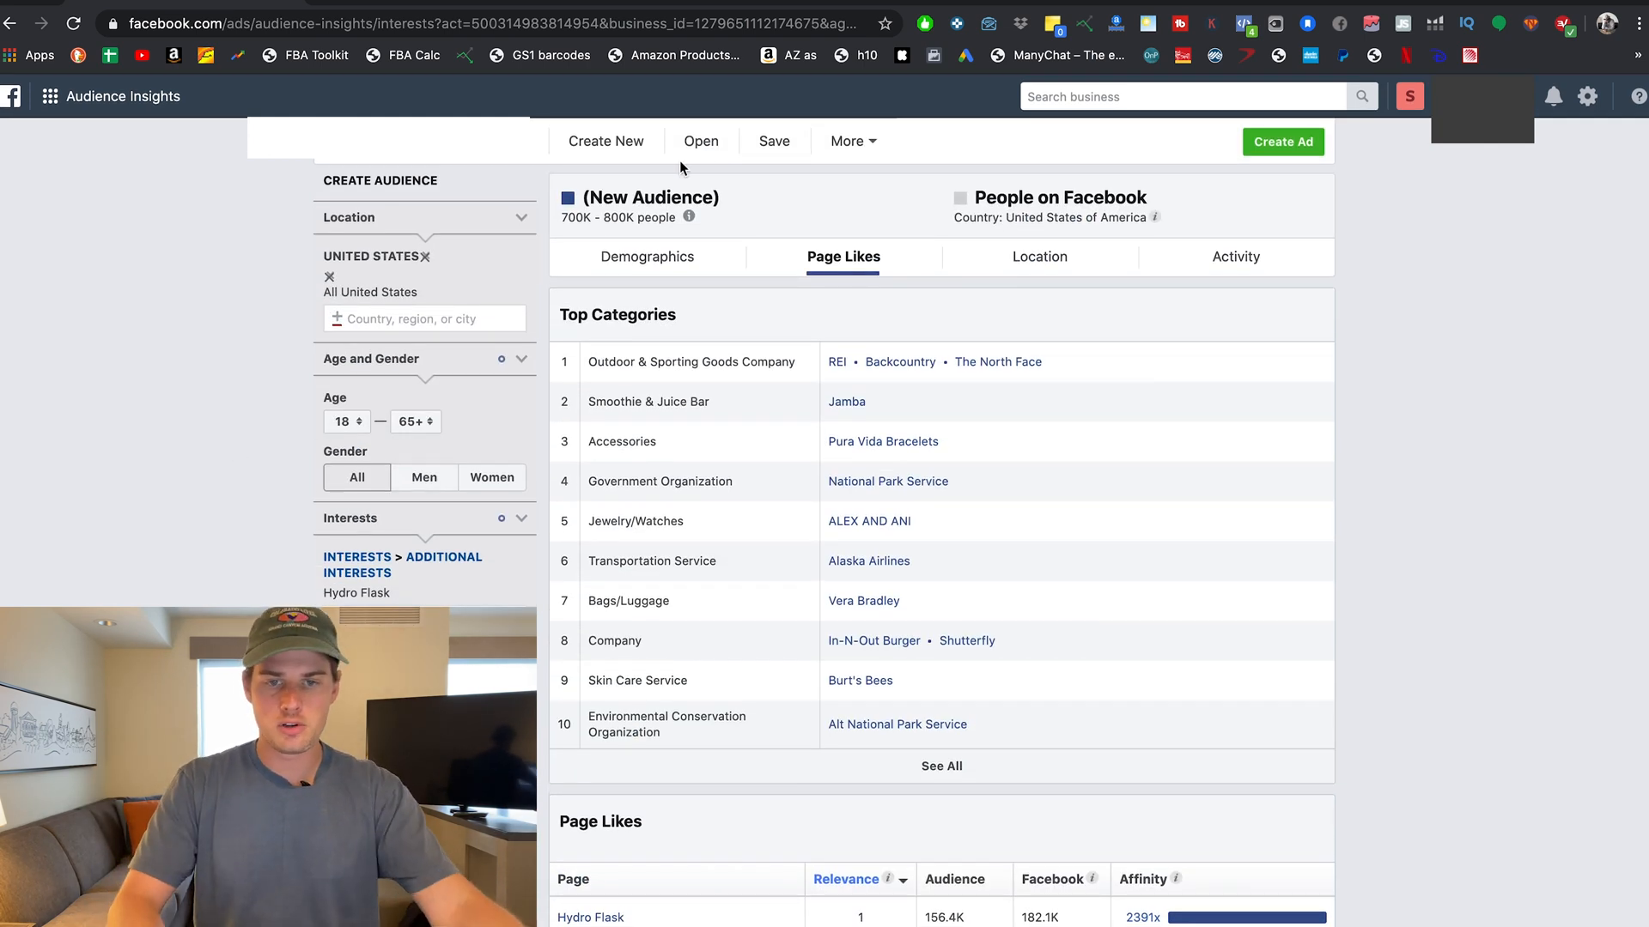
{"action": "left_click", "coordinate": [719, 260]}
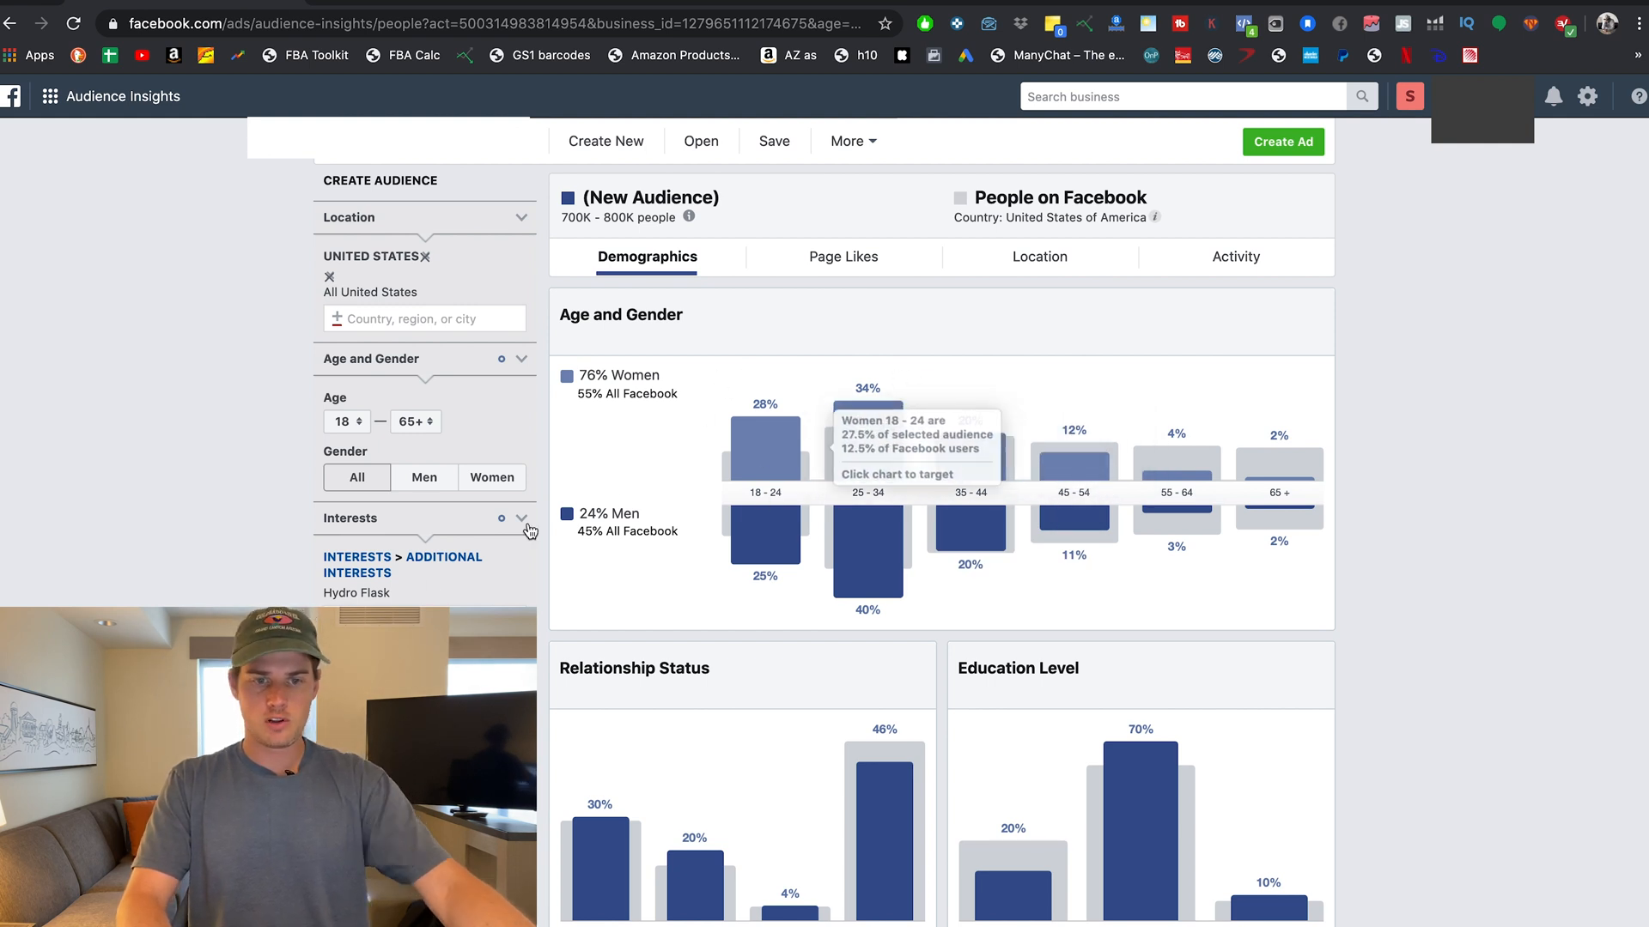
Set the Hydro Flask audience's age range to 25–34.
{"action": "left_click", "coordinate": [348, 422]}
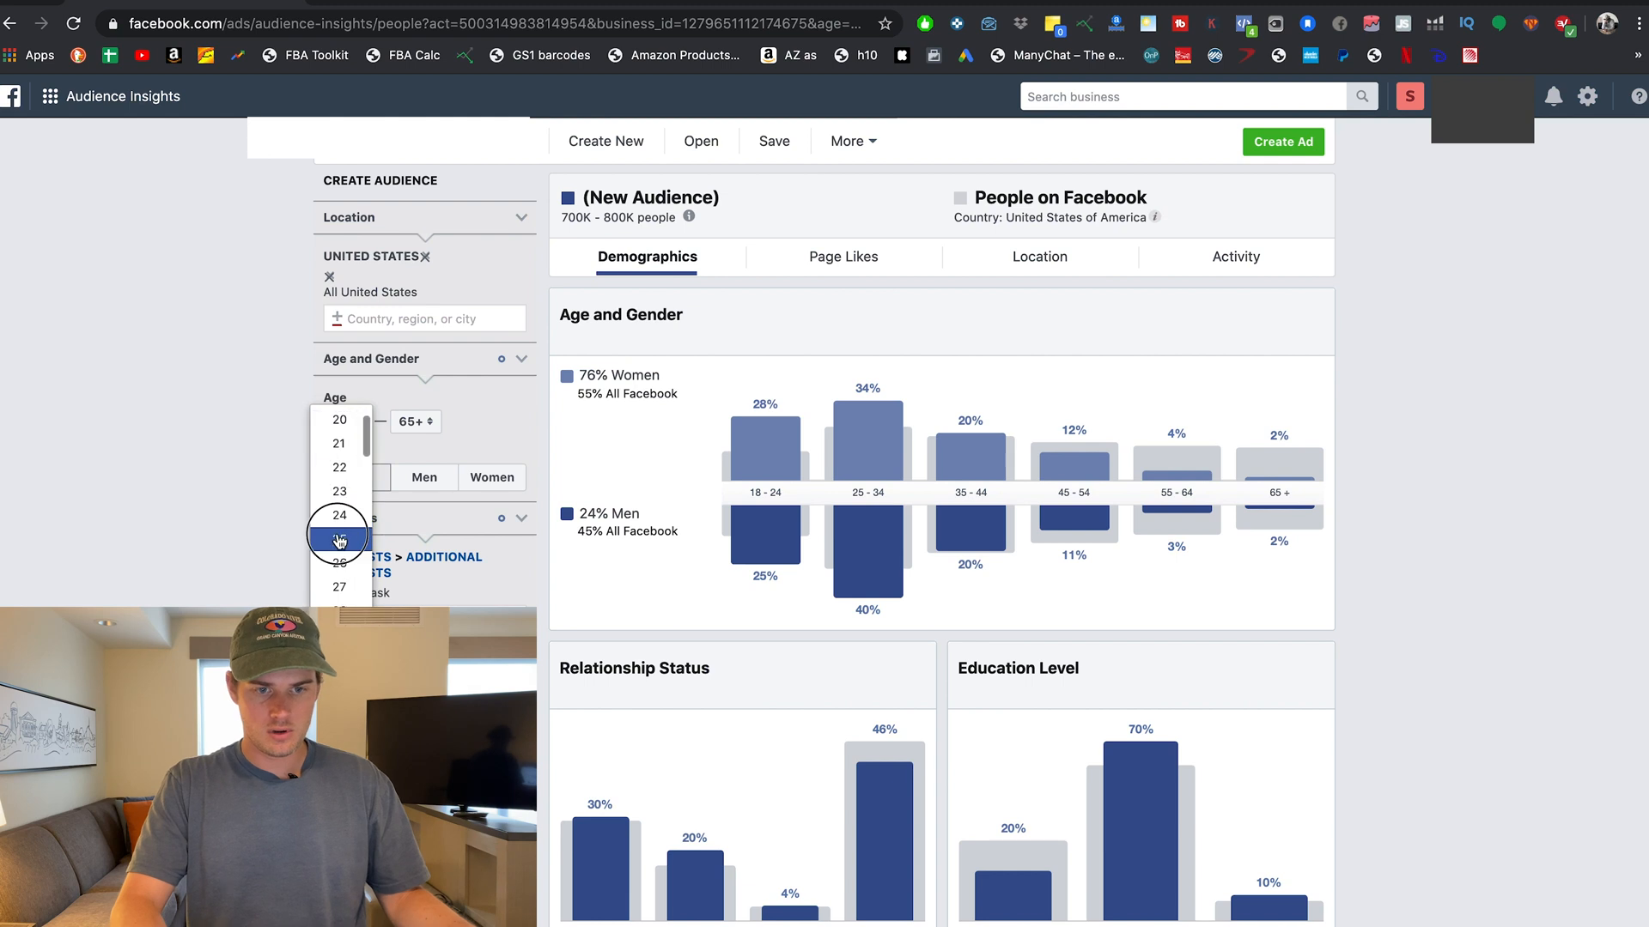
{"action": "left_click", "coordinate": [369, 534]}
{"action": "left_click", "coordinate": [413, 421]}
{"action": "left_click", "coordinate": [502, 479]}
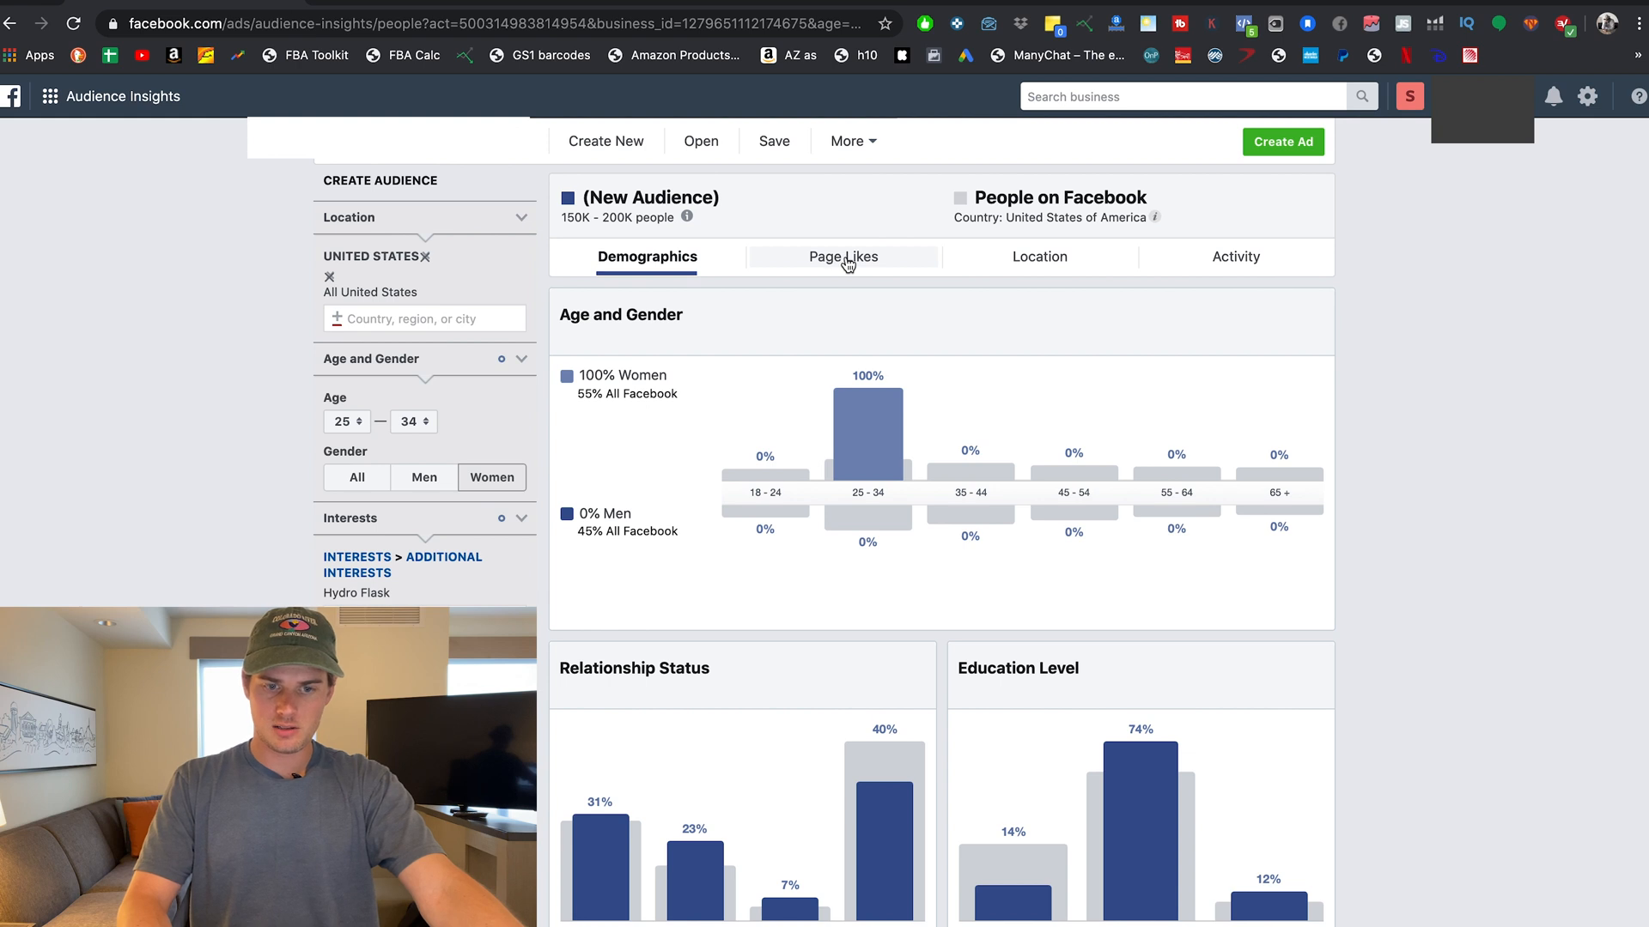
Review Page Likes for women 25–34, led by Patagonia at 112x affinity.
{"action": "left_click", "coordinate": [848, 263]}
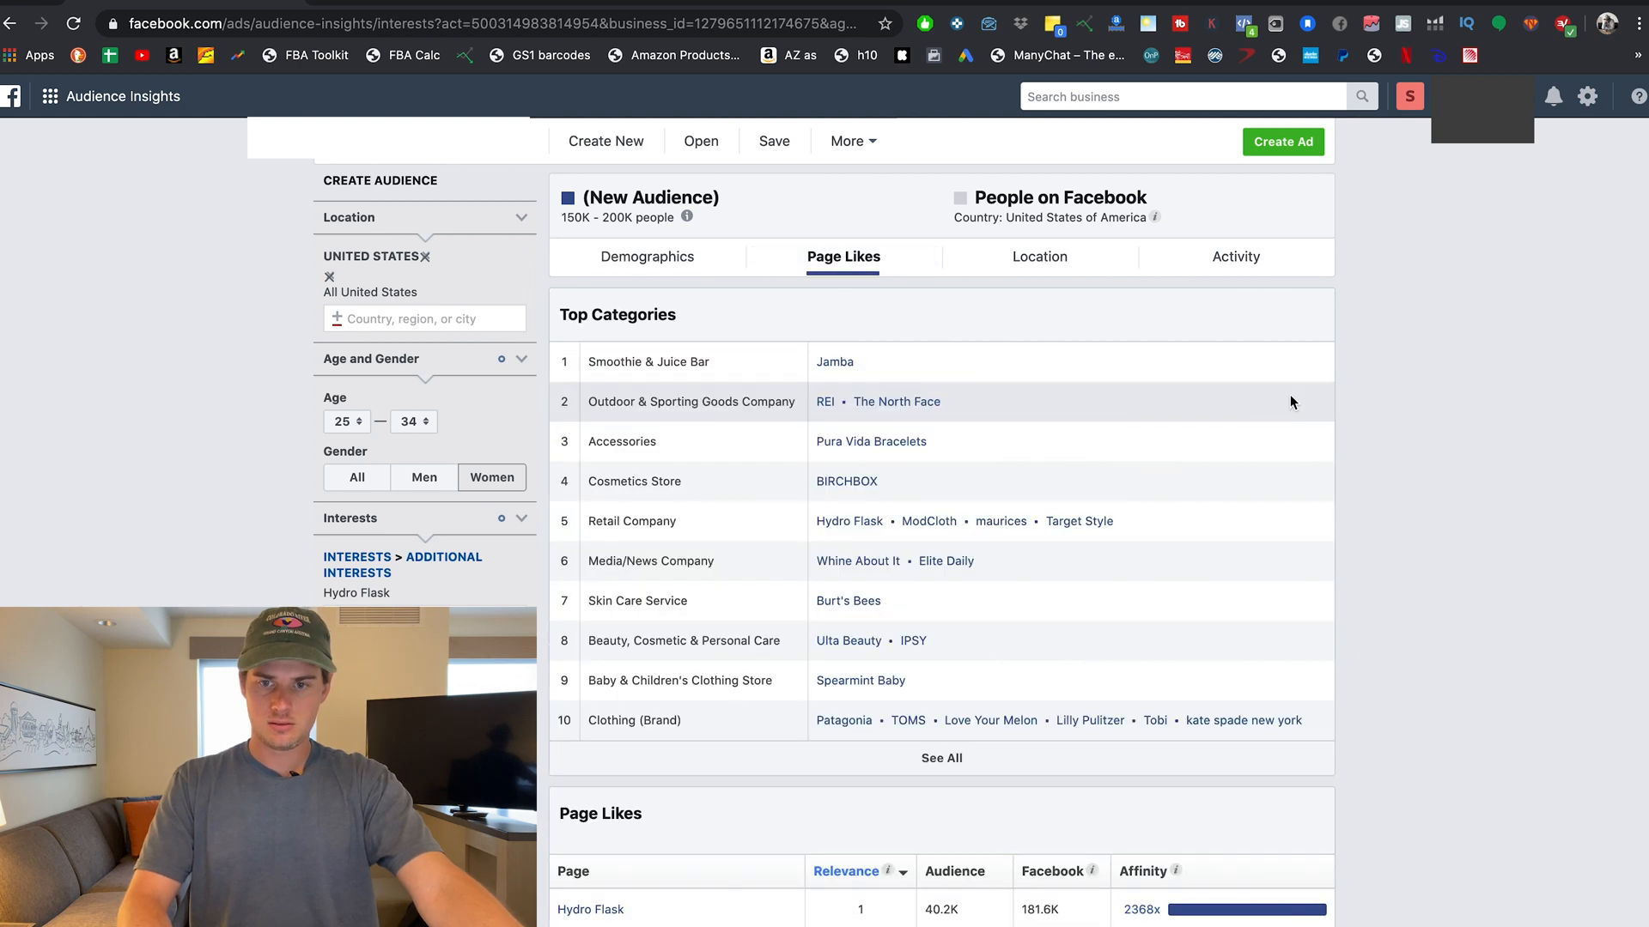
{"action": "scroll", "coordinate": [1372, 515], "scroll_direction": "down", "scroll_amount": 5}
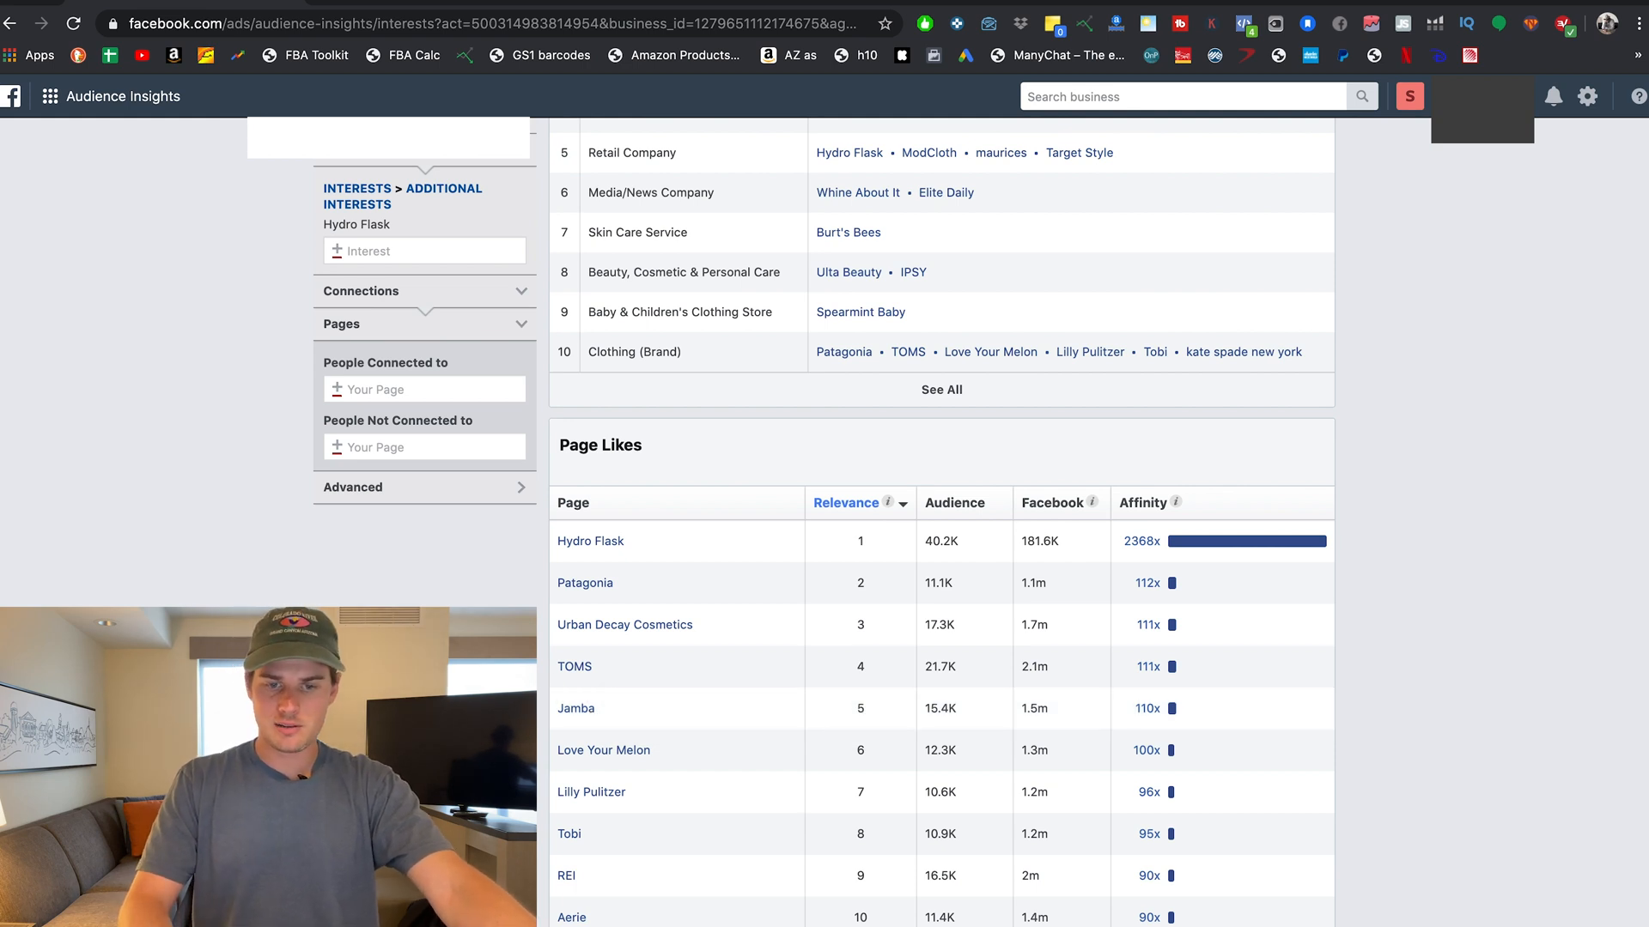
{"action": "scroll", "coordinate": [540, 631], "scroll_direction": "up", "scroll_amount": 1}
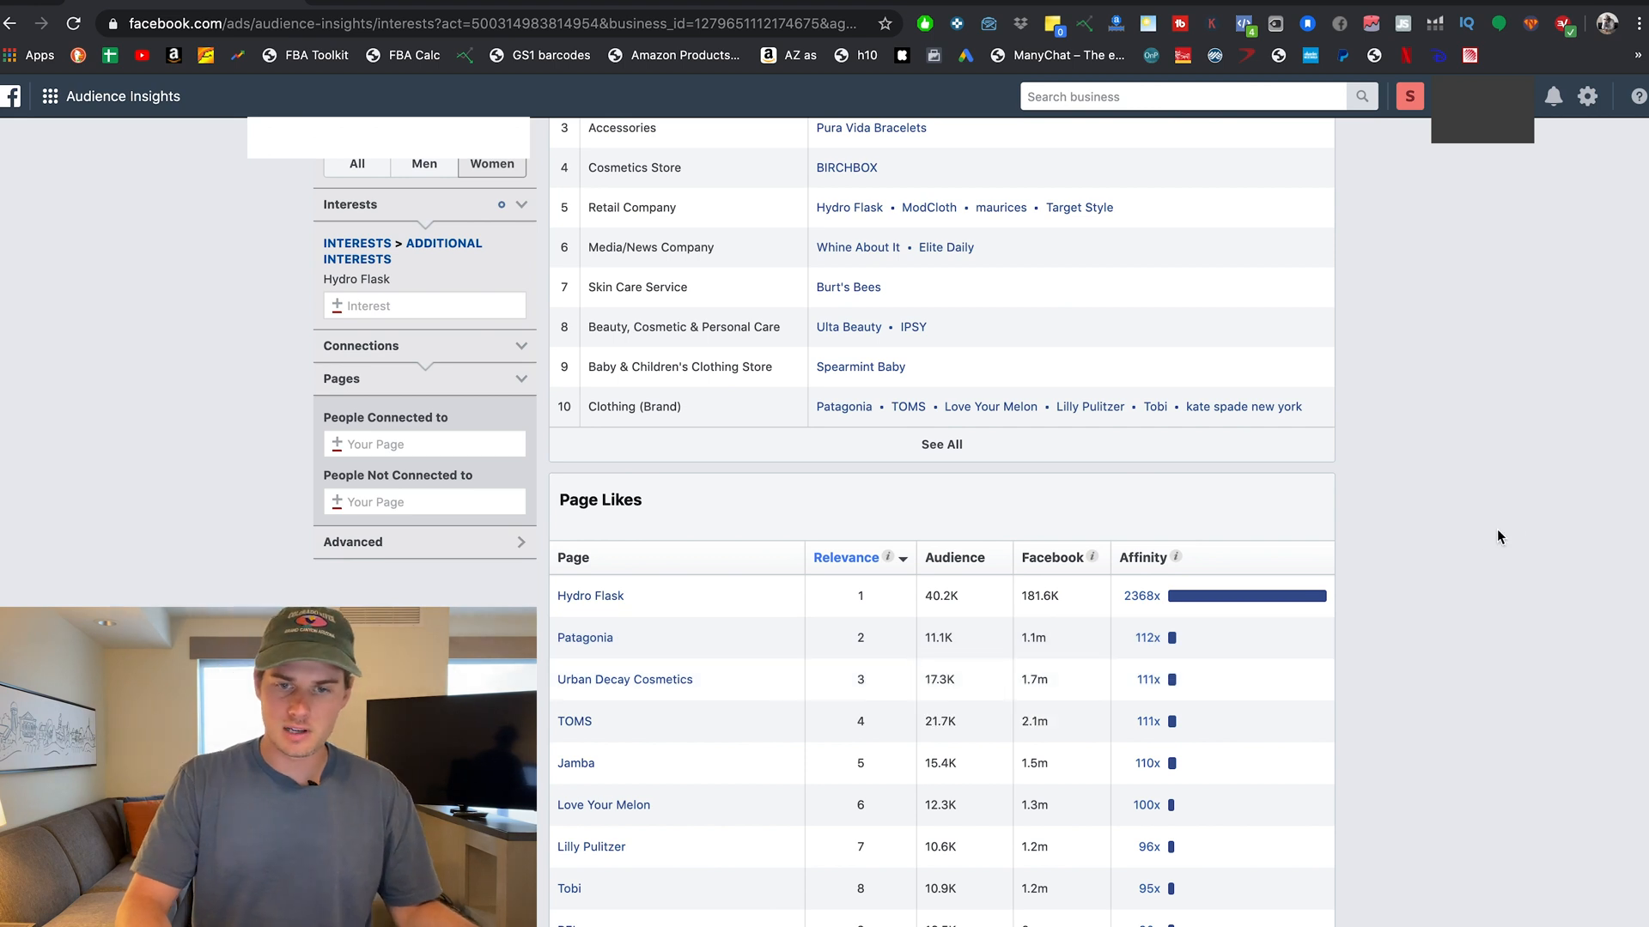
{"action": "scroll", "coordinate": [1498, 537], "scroll_direction": "up", "scroll_amount": 1}
{"action": "scroll", "coordinate": [1497, 534], "scroll_direction": "up", "scroll_amount": 3}
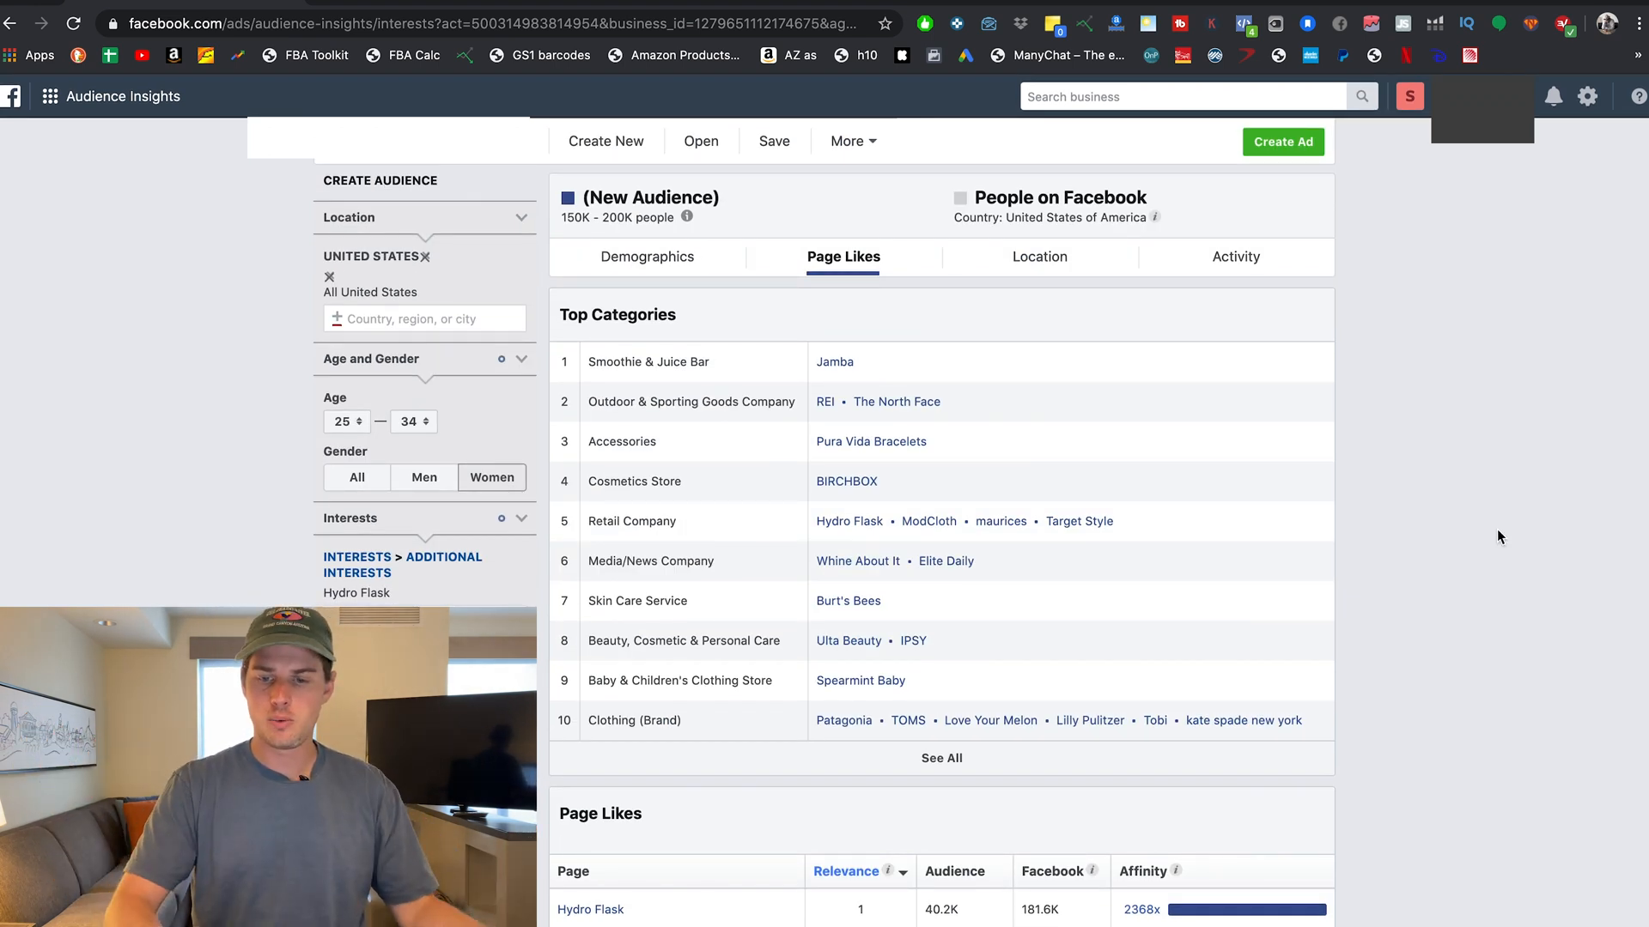
{"action": "scroll", "coordinate": [1496, 537], "scroll_direction": "down", "scroll_amount": 4}
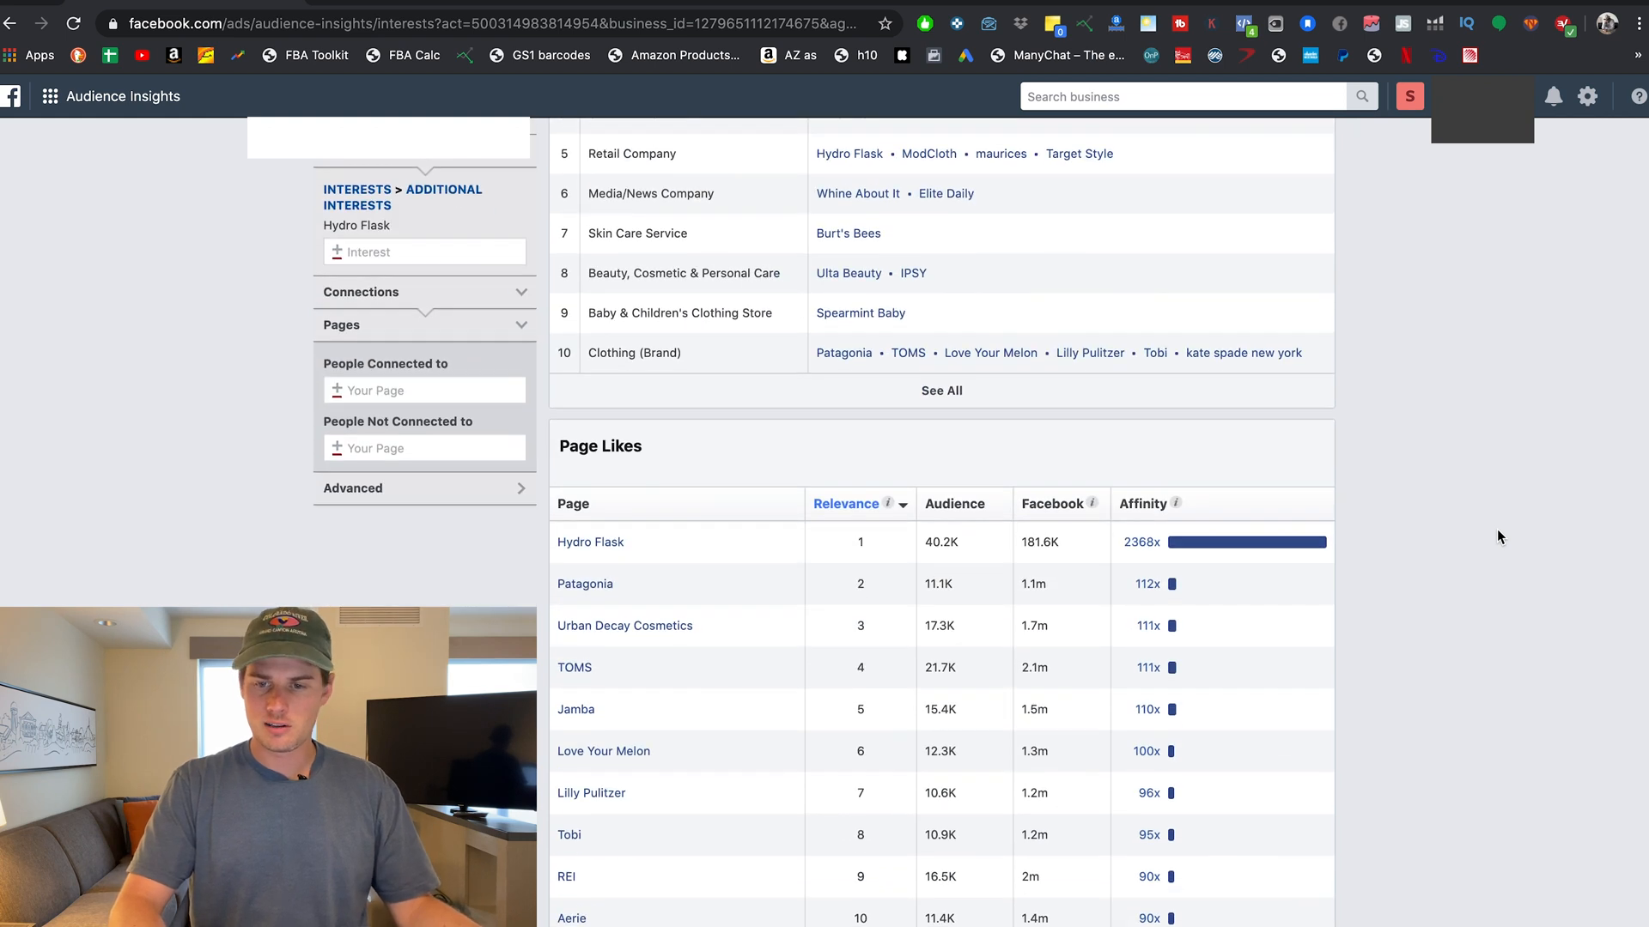
{"action": "scroll", "coordinate": [1497, 530], "scroll_direction": "up", "scroll_amount": 3}
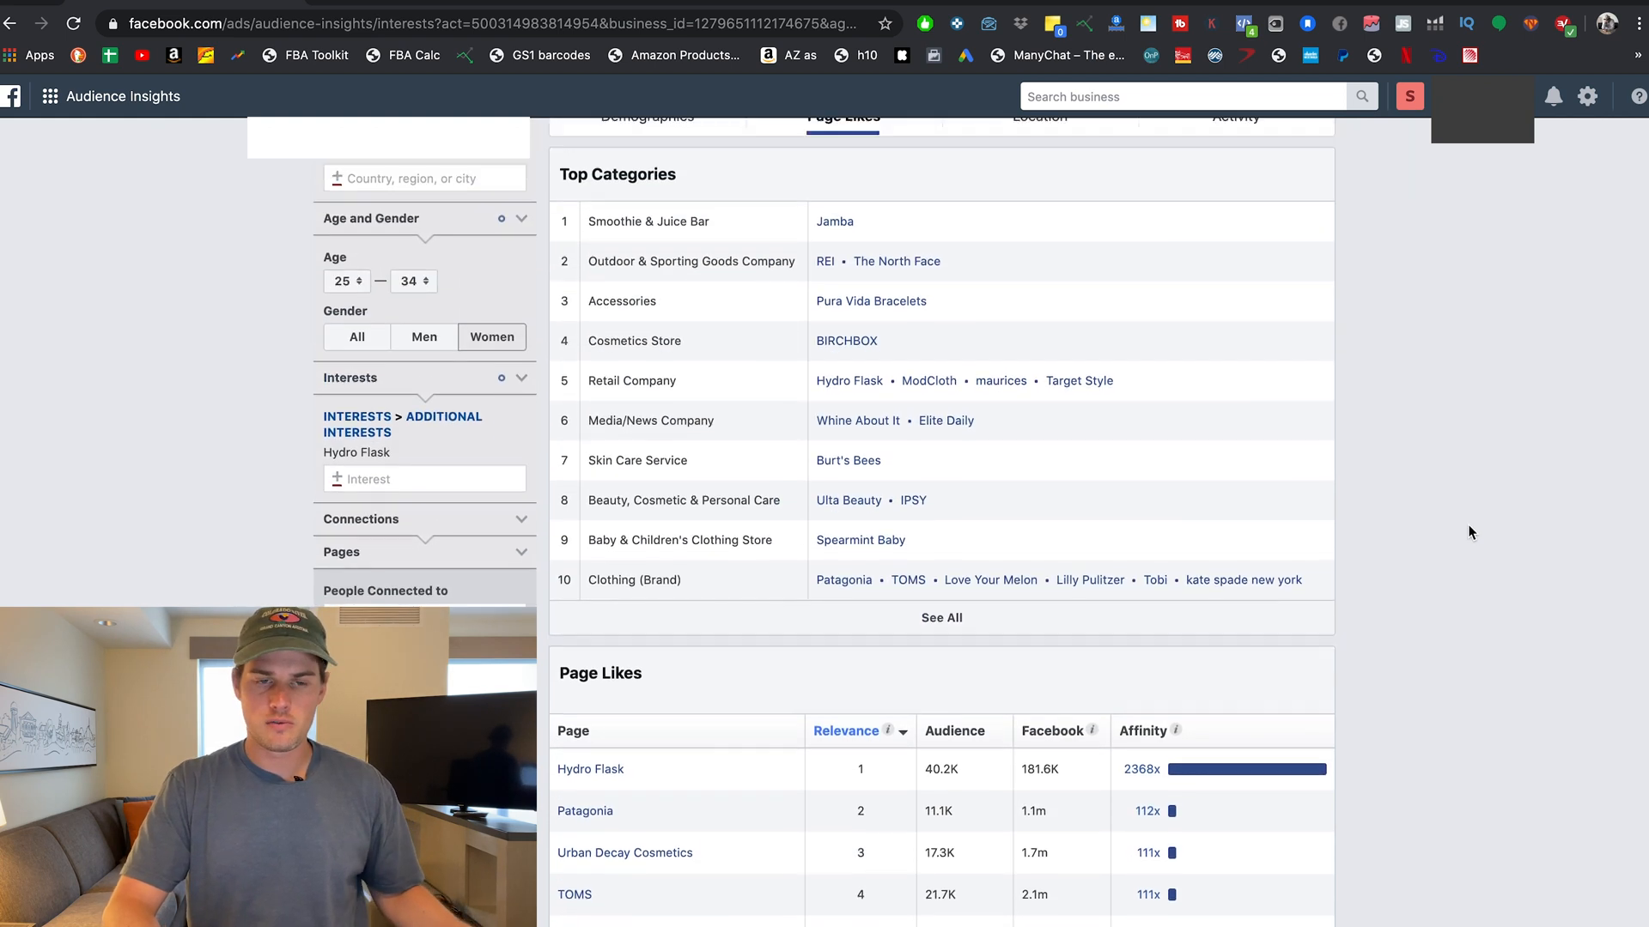
{"action": "scroll", "coordinate": [1470, 532], "scroll_direction": "up", "scroll_amount": 1}
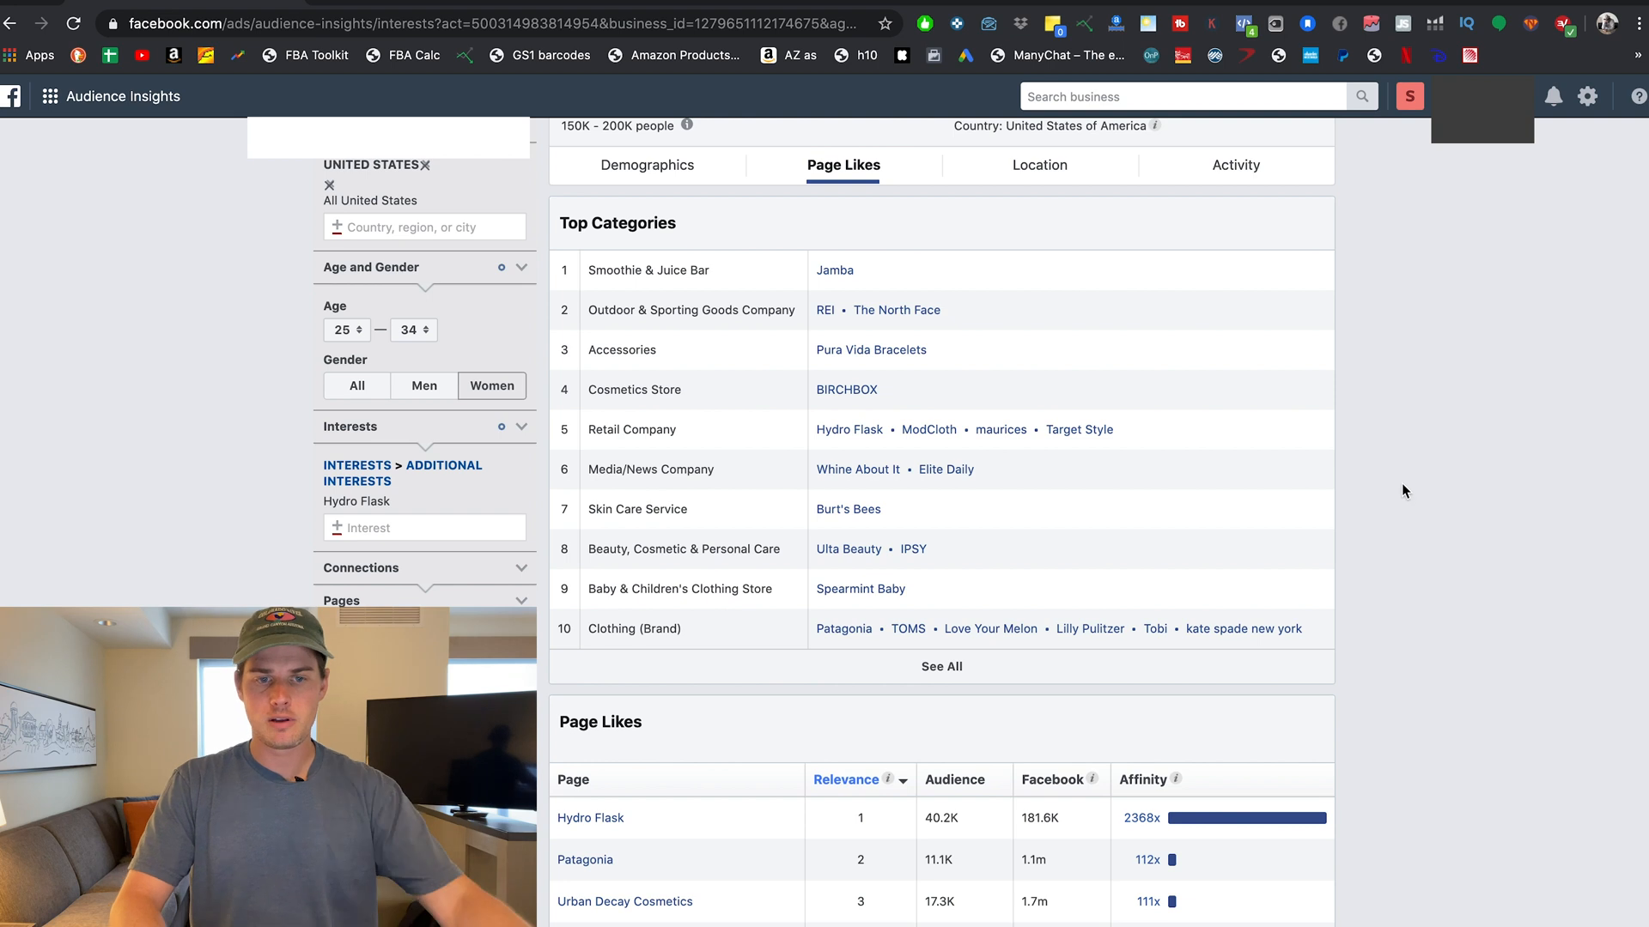
{"action": "scroll", "coordinate": [1402, 490], "scroll_direction": "up", "scroll_amount": 2}
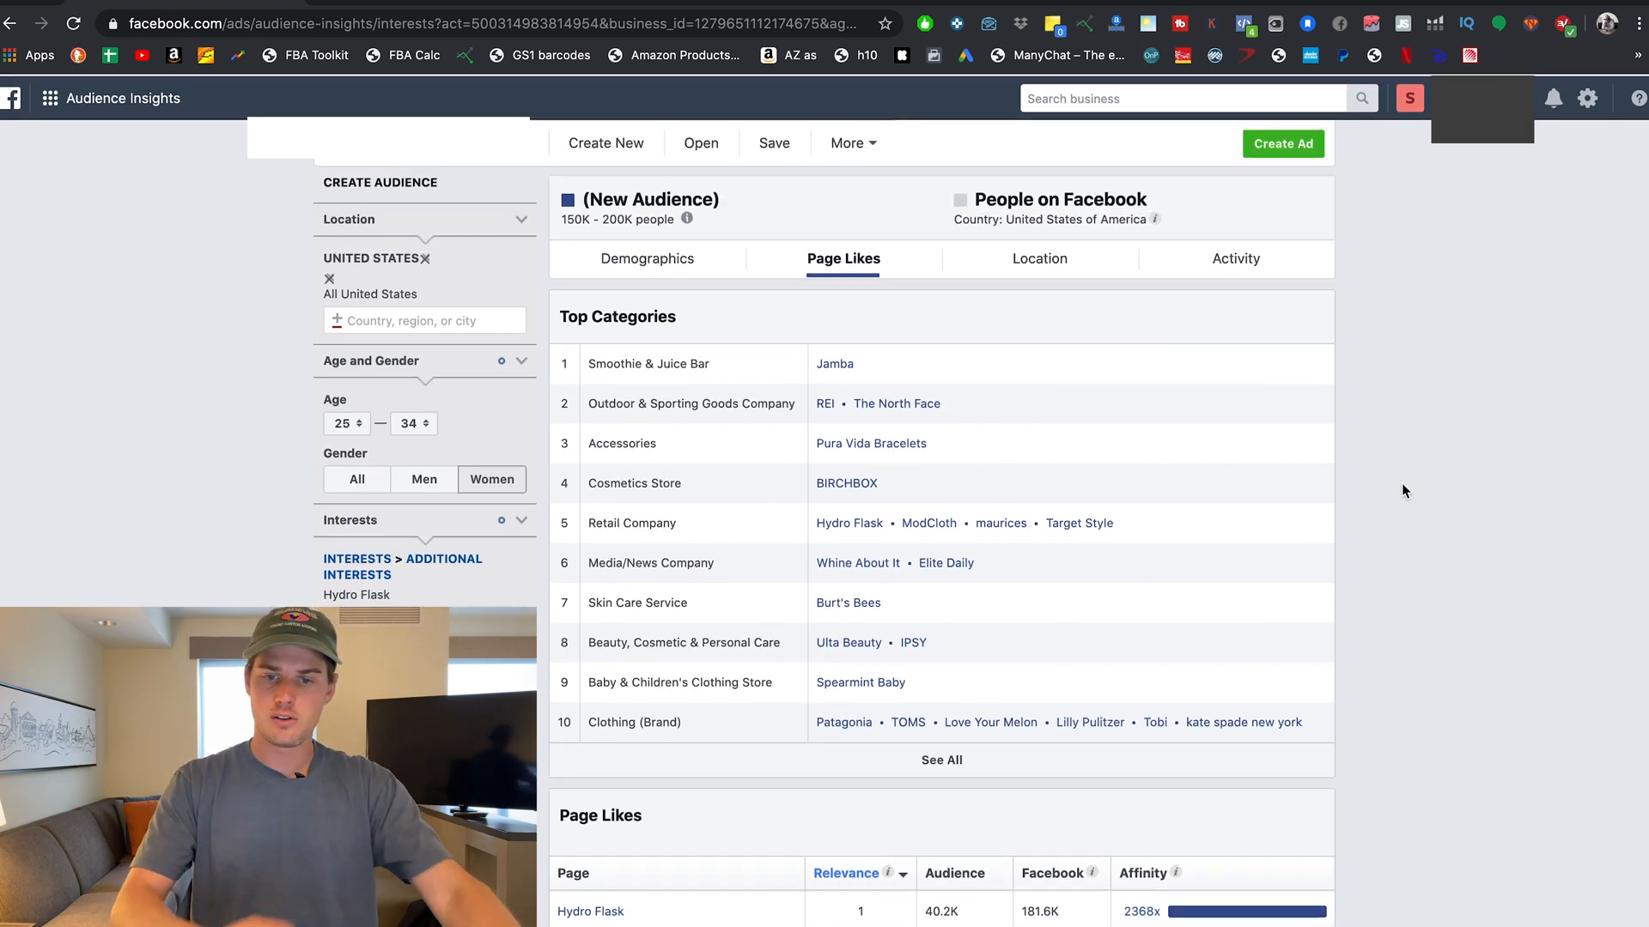